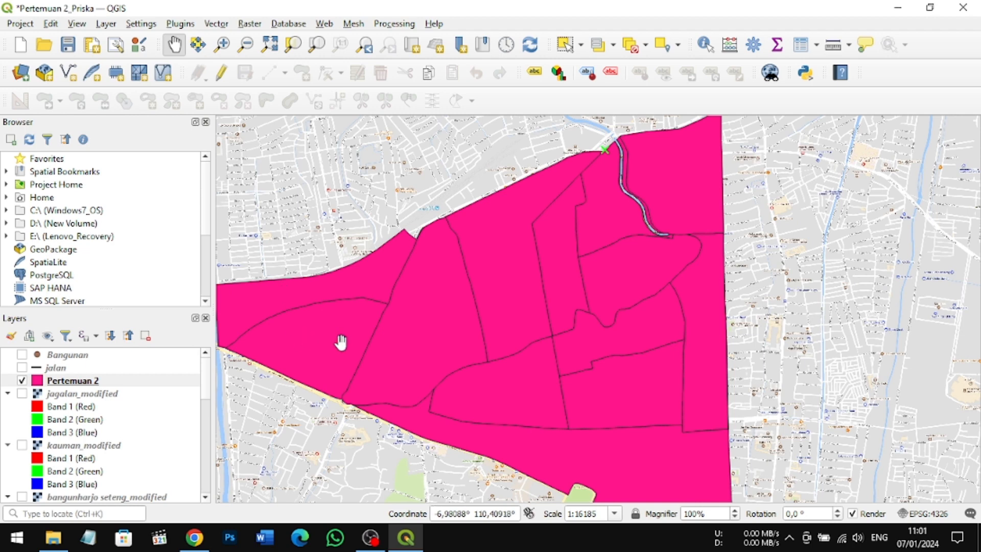
Step: Open the attribute table of the Pertemuan 2 layer and turn on editing for it
drag(341, 343, 318, 353)
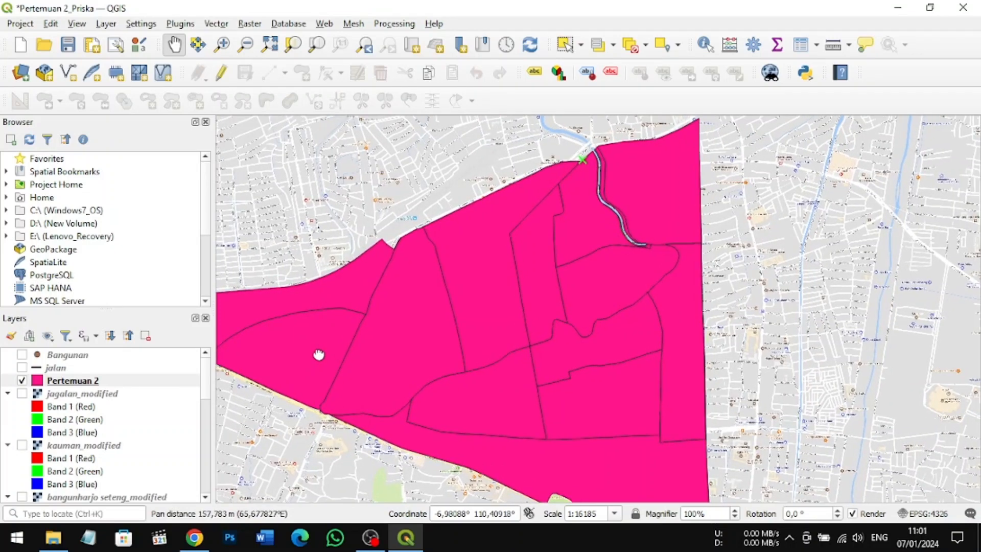
click(77, 384)
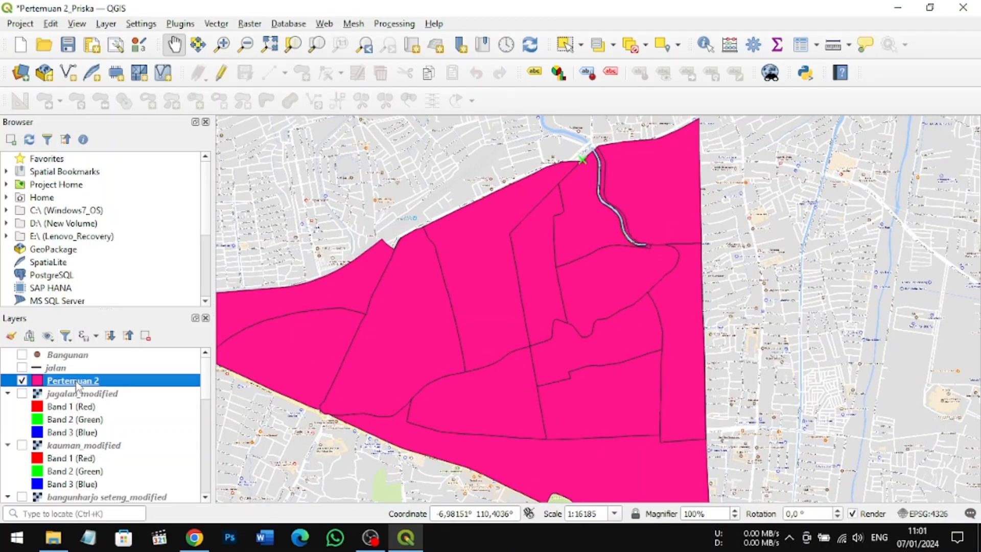
click(801, 46)
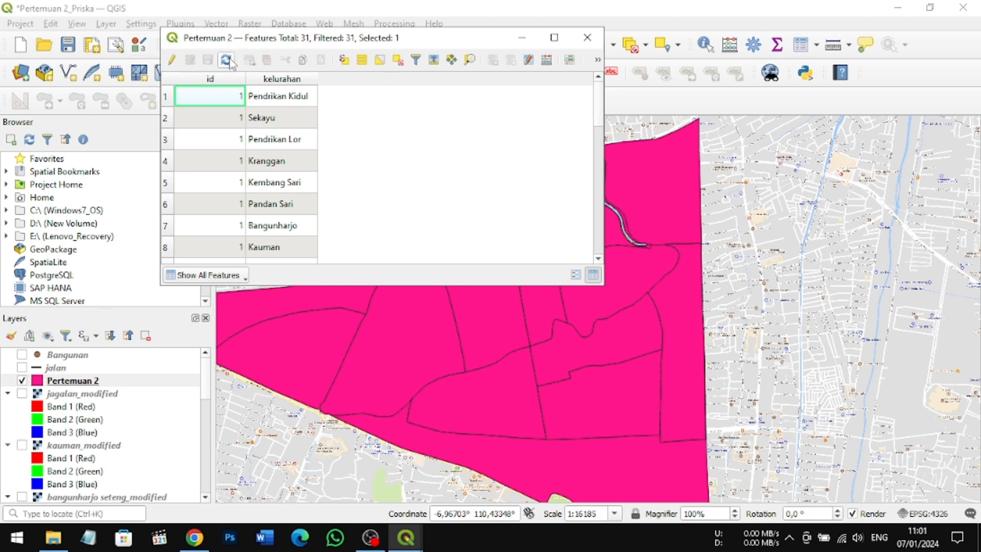
click(173, 61)
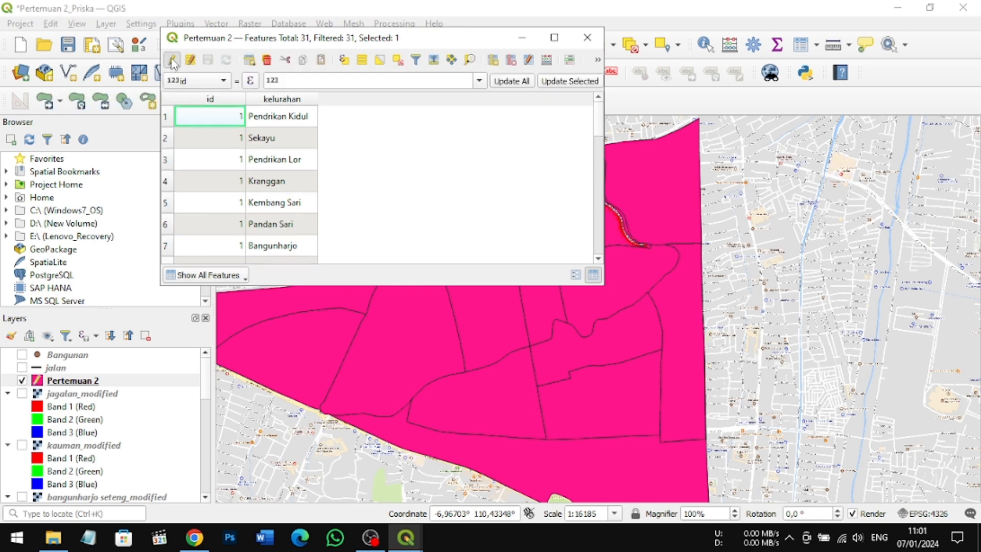
Step: Add a field named L-2019 of type Integer (64 bit) with an increased length to the attribute table
click(494, 61)
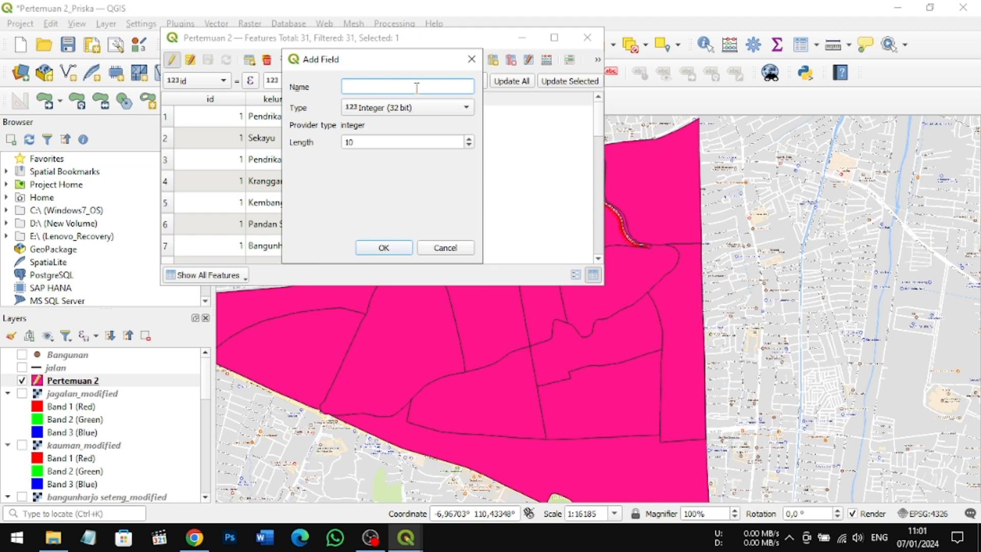
text(L-2019)
click(469, 110)
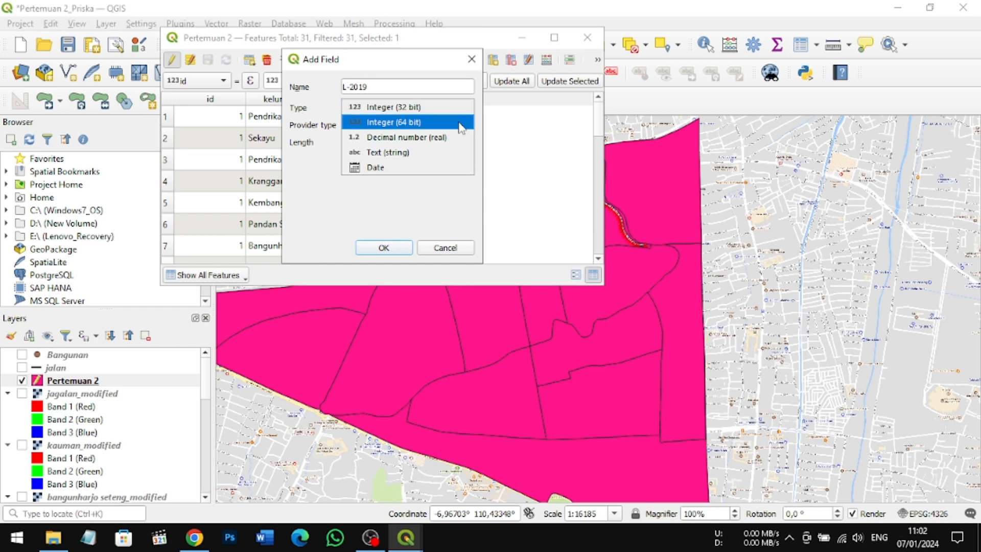
click(461, 127)
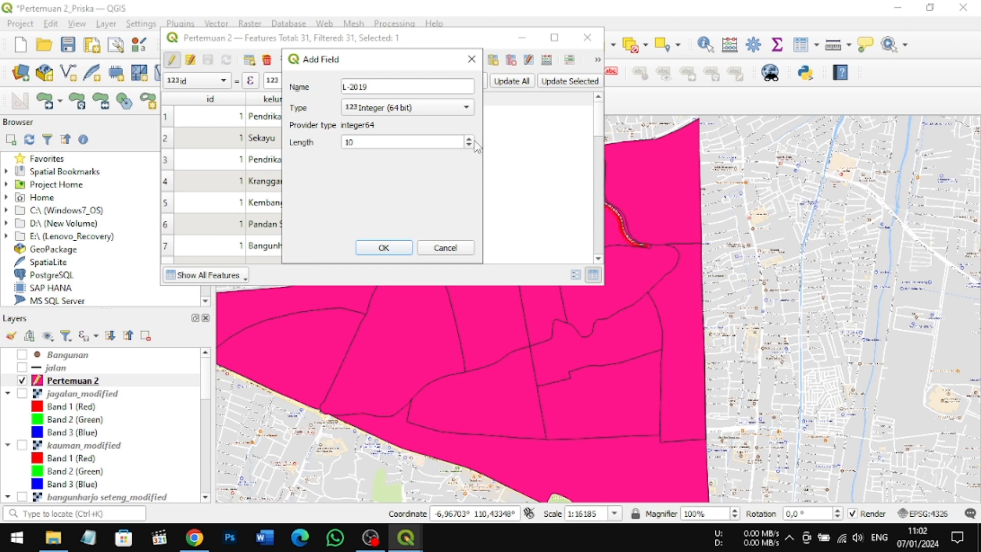
click(468, 139)
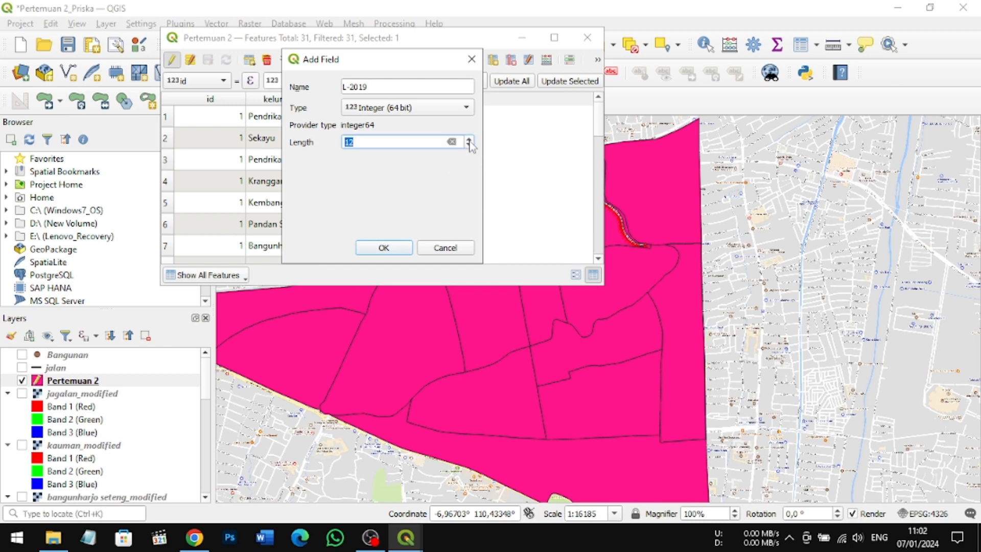
click(469, 139)
click(468, 139)
click(468, 139)
click(469, 139)
click(469, 140)
click(468, 140)
click(468, 140)
click(468, 139)
click(385, 247)
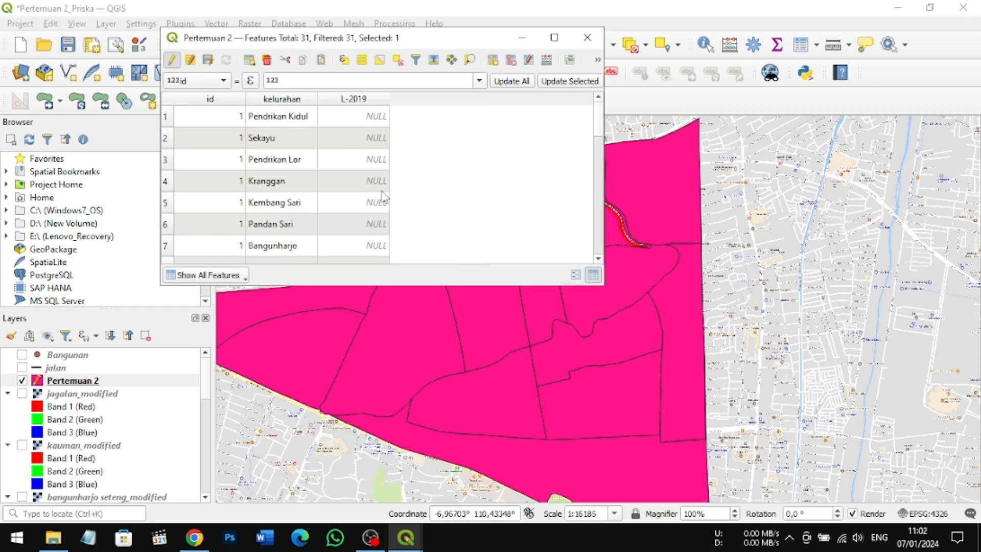
scroll(375, 148, down, 1)
scroll(376, 149, down, 1)
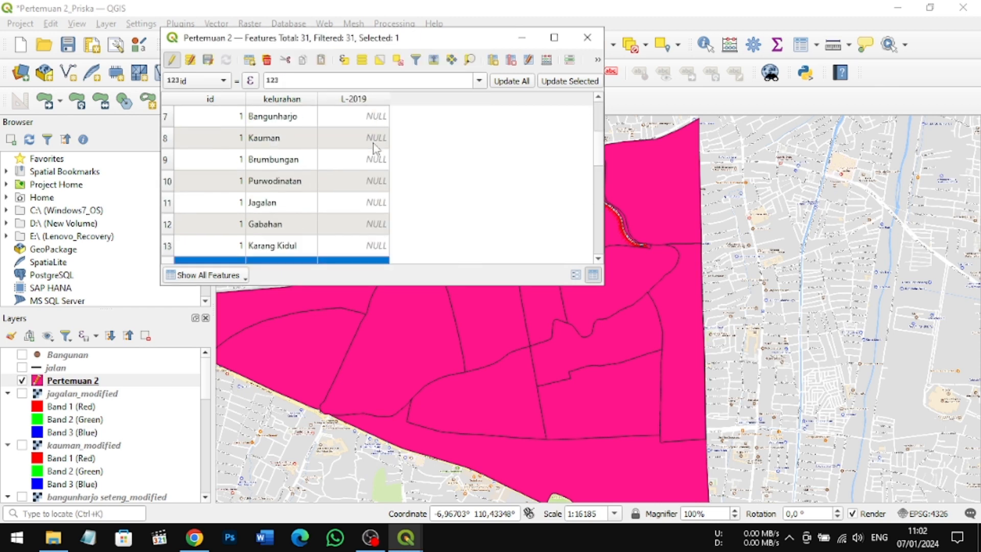
scroll(375, 148, up, 2)
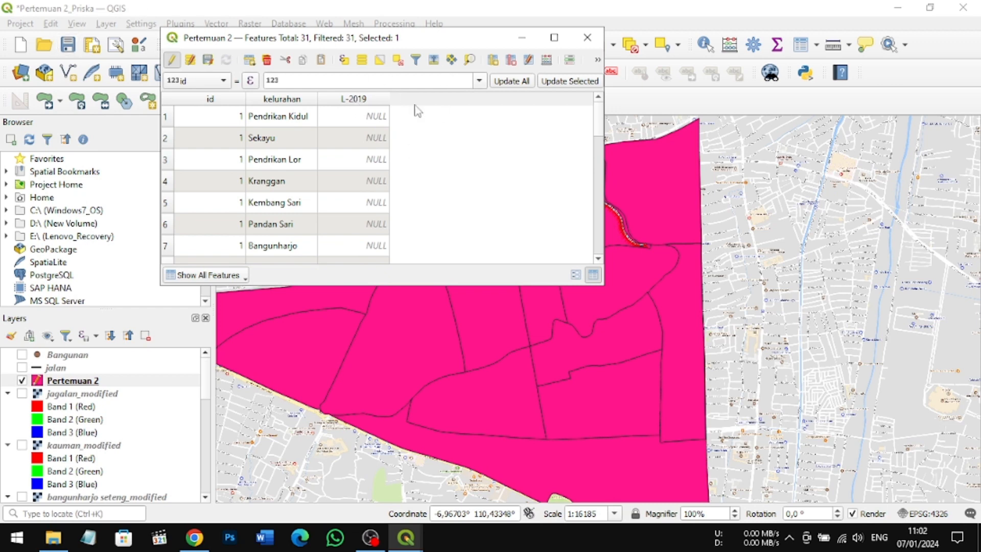
Step: Add a field named P-2019 of type Integer (32 bit) to the attribute table
click(494, 61)
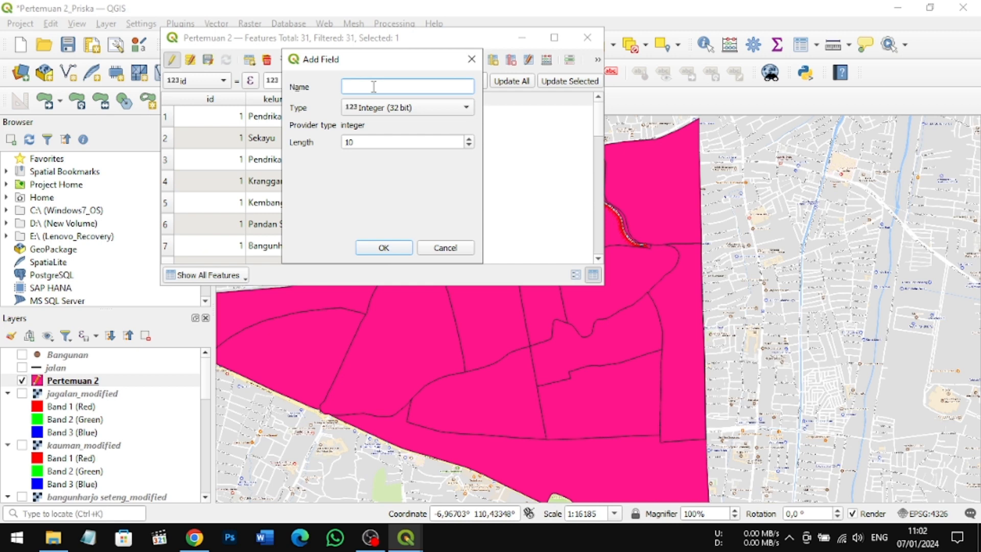
text(P-2019)
click(468, 108)
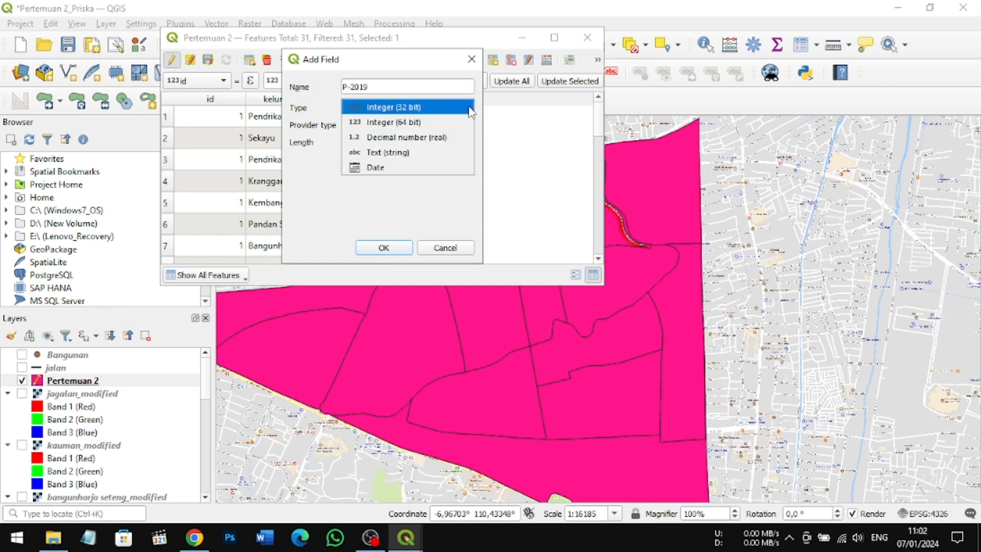
click(422, 111)
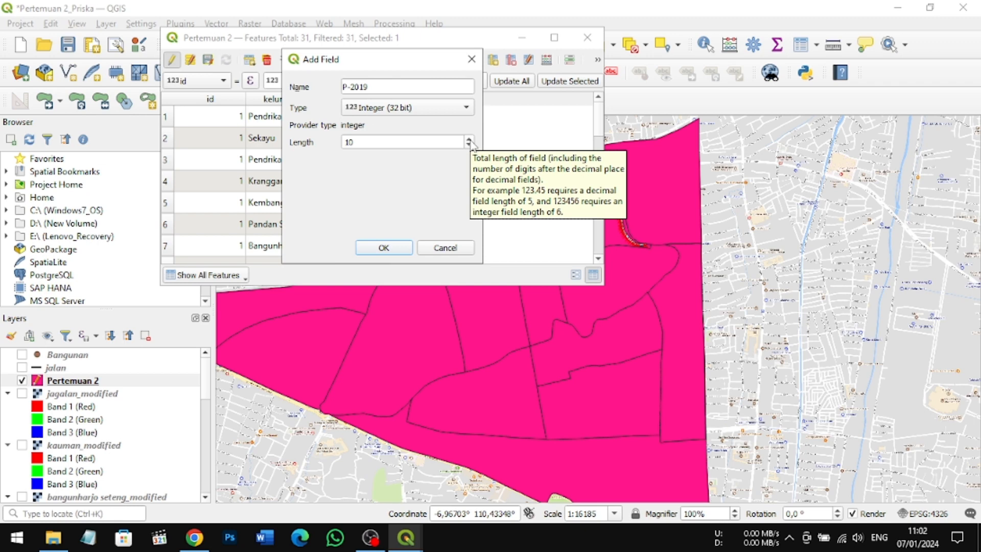
click(471, 141)
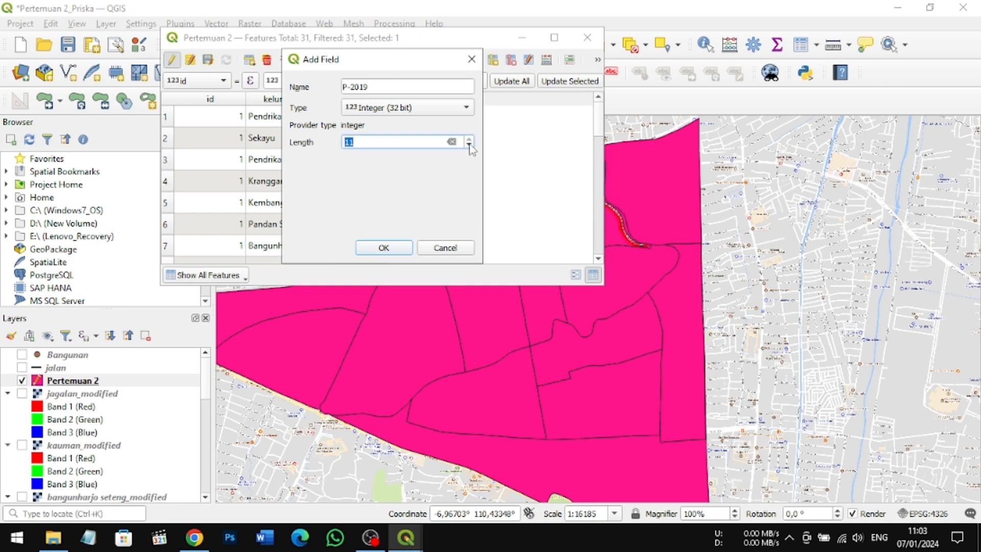
click(469, 145)
click(384, 248)
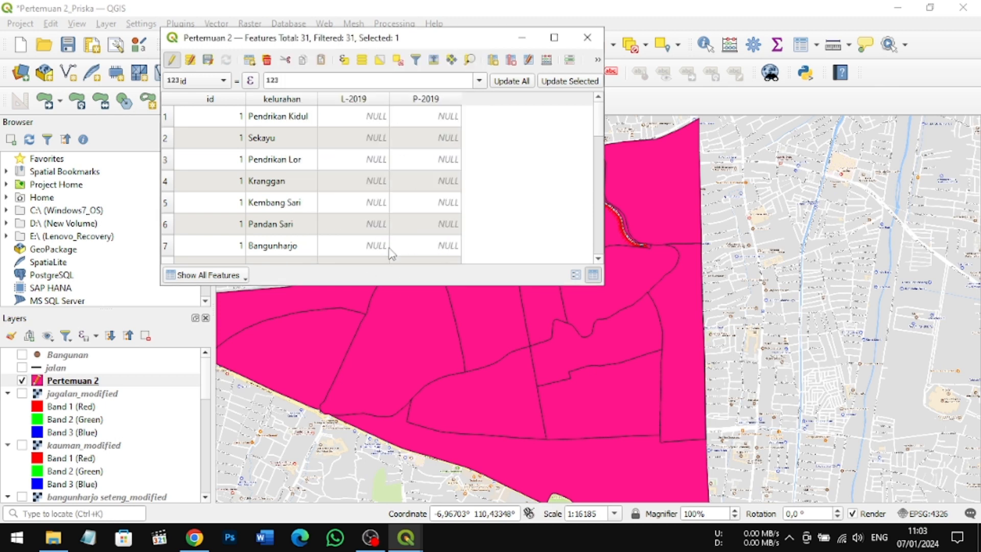
Step: Fill in L-2019 and P-2019 with 1201 and 1373 for Pendrikan Kidul, and with 1554 and 1684 for Sekayu
scroll(362, 135, down, 3)
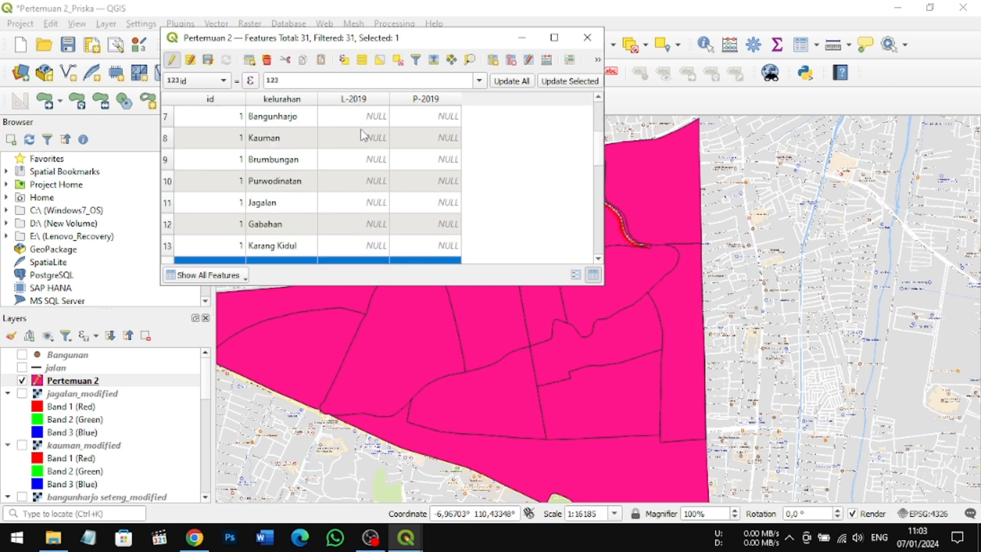
scroll(361, 135, up, 2)
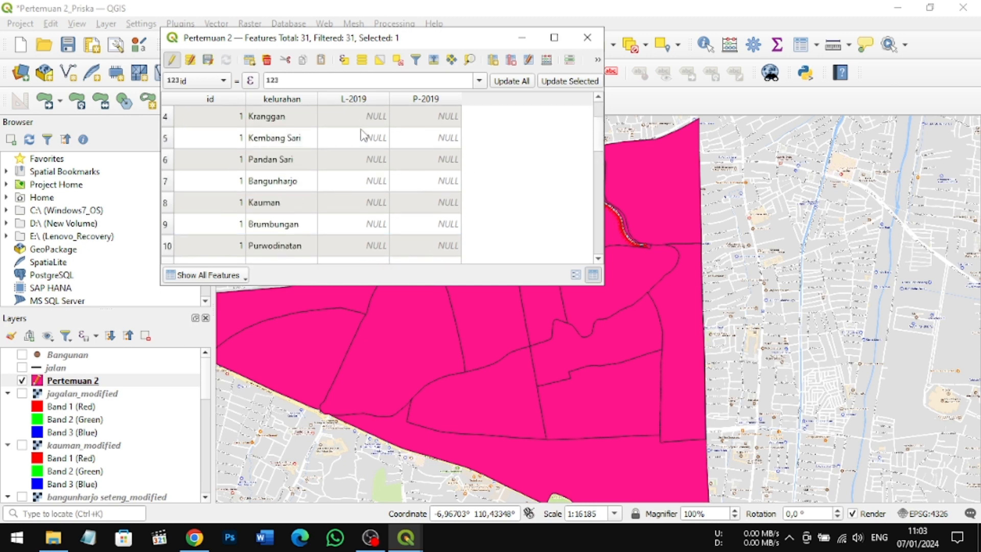
scroll(361, 136, down, 4)
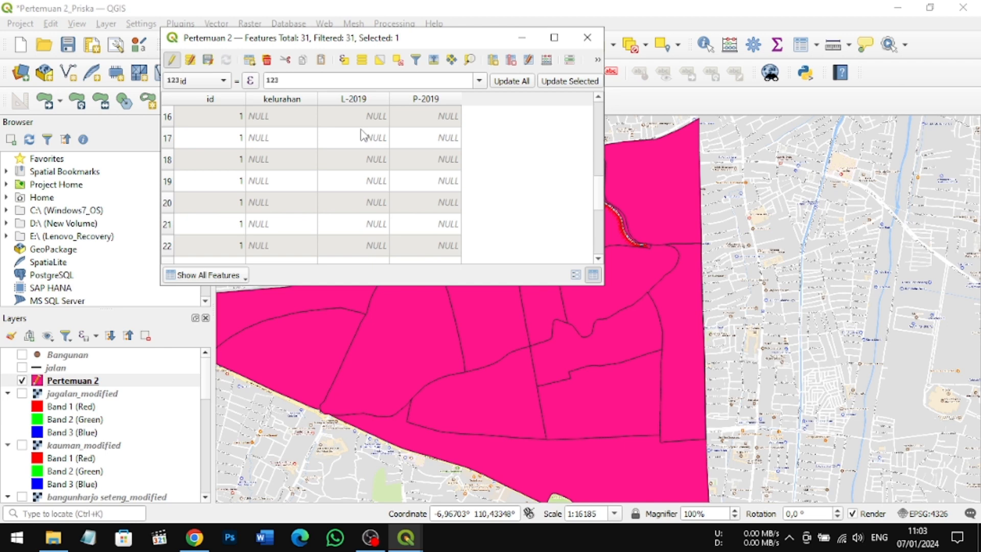
scroll(362, 136, up, 5)
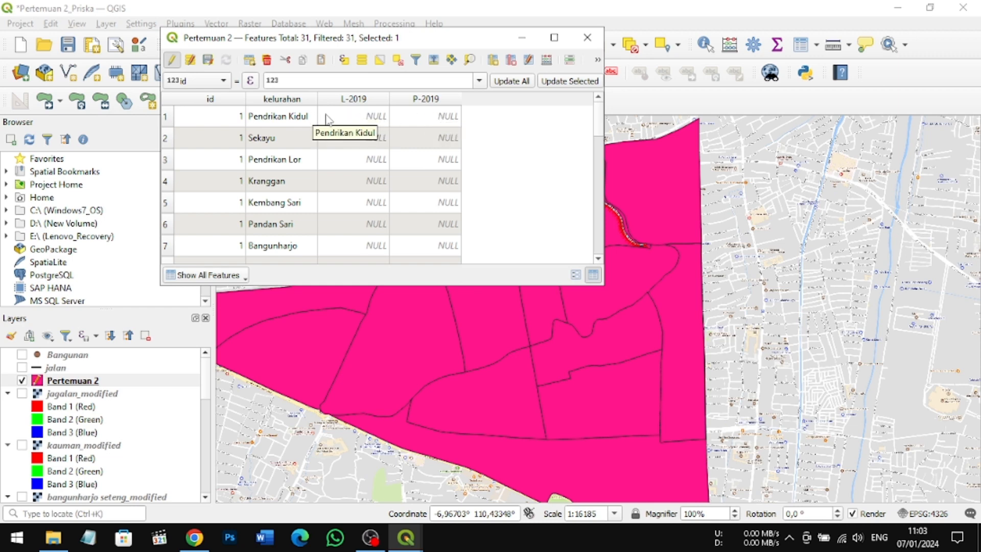
double_click(366, 115)
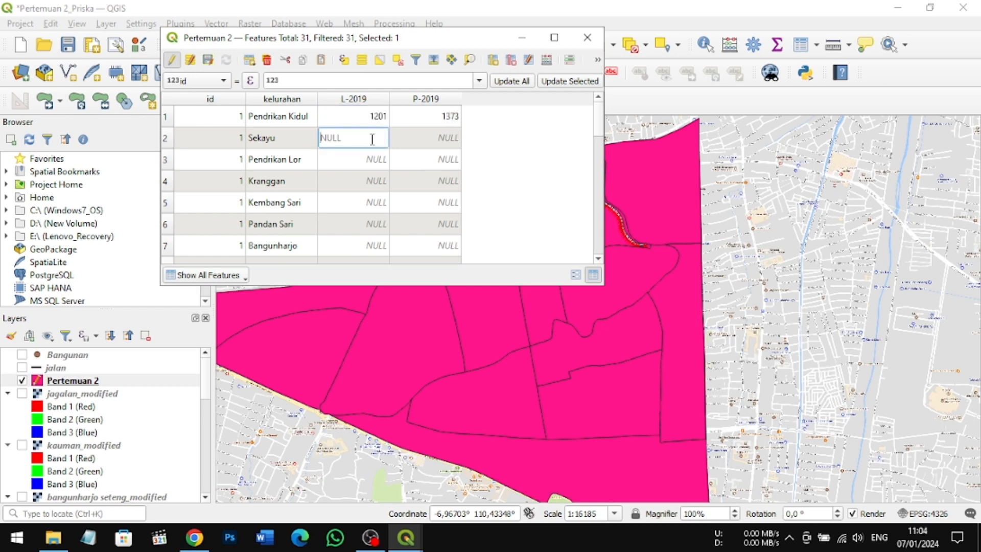
text(1554)
double_click(424, 141)
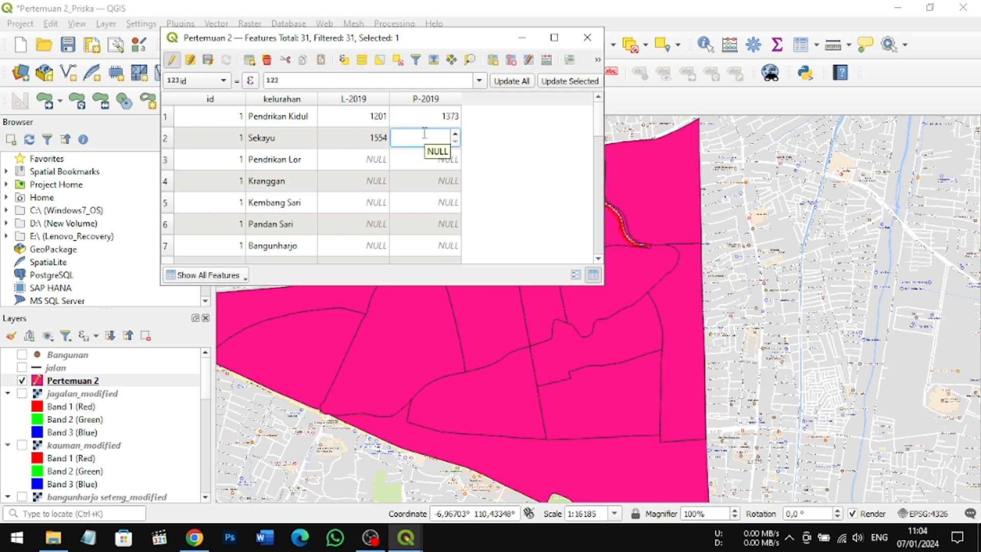
text(1681)
Step: Set L-2019 to 2550 and P-2019 to 2780 for Pendrikan Lor
double_click(368, 159)
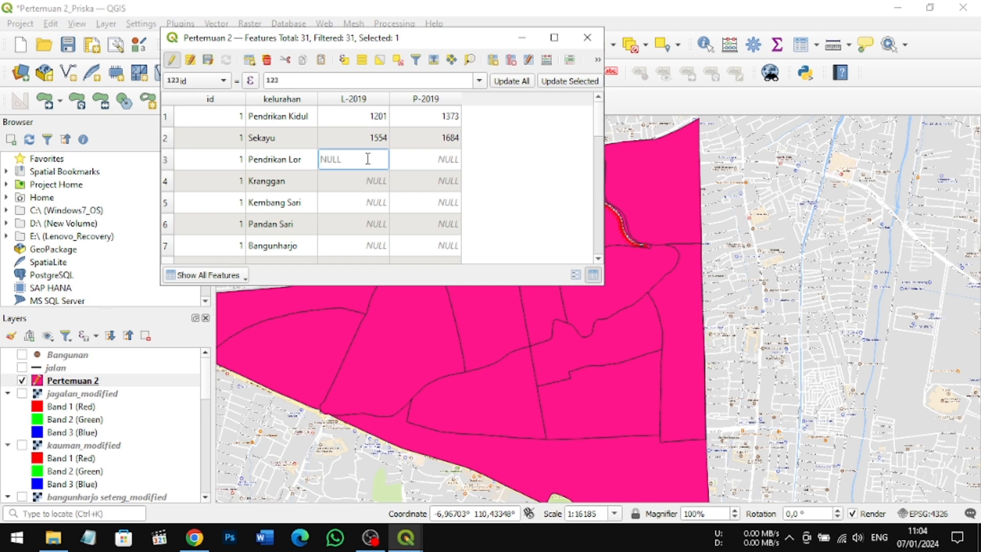
text(2559)
key(BackSpace)
text(0)
double_click(415, 157)
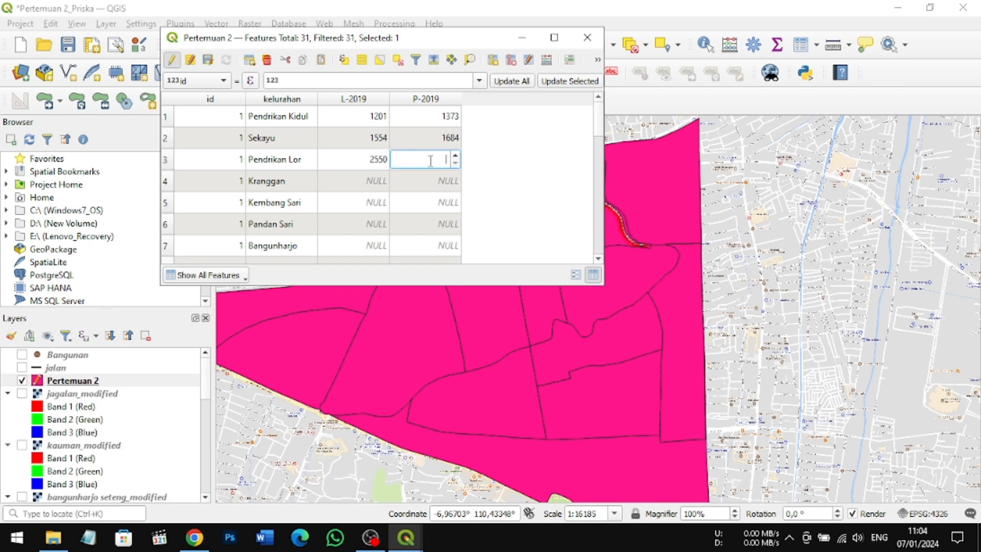
text(2780)
Step: Fill in L-2019 and P-2019 with 1856 and 2074 for Kranggan, and with 1763 and 1934 for Kembang Sari
double_click(357, 181)
text(1856)
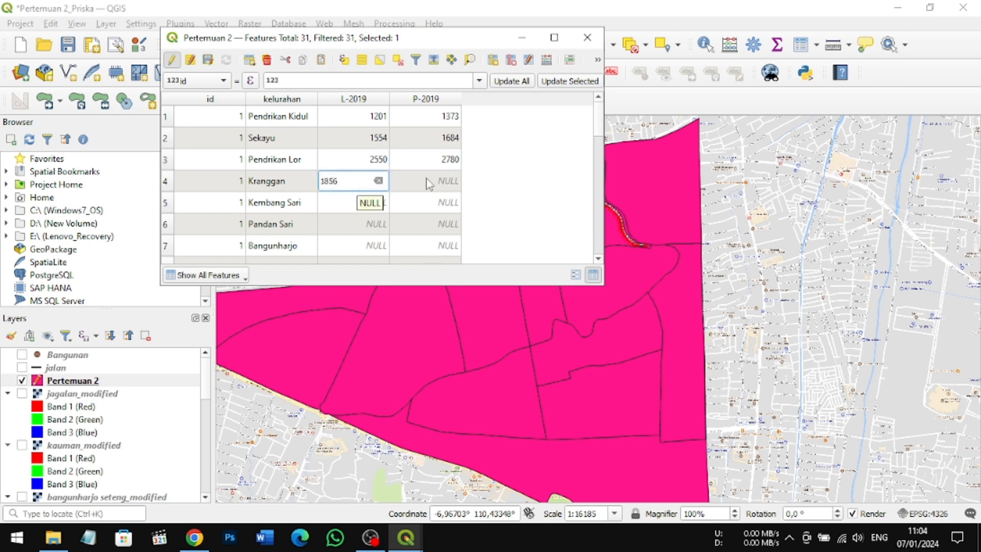
double_click(428, 182)
text(2074)
double_click(382, 201)
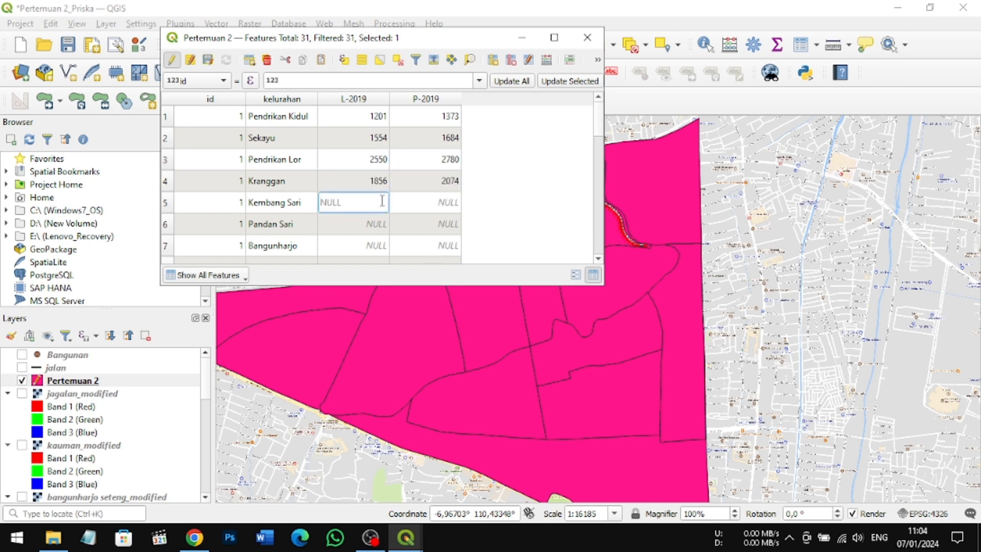
text(1763)
double_click(424, 204)
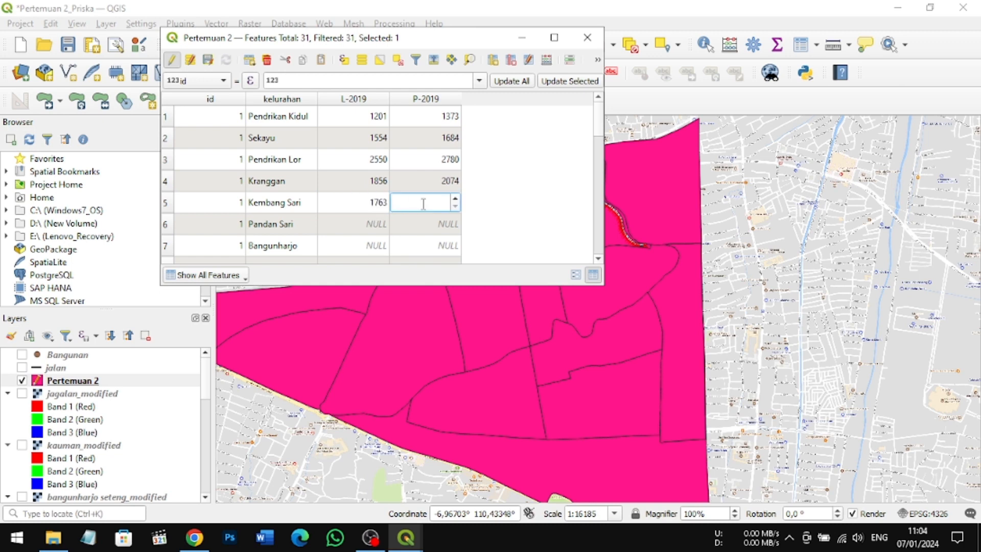
text(1934)
Step: Fill in L-2019 and P-2019 with 1196 and 1209 for Pandan Sari, and with 1100 and 1192 for Bangunharjo
double_click(381, 224)
text(1196)
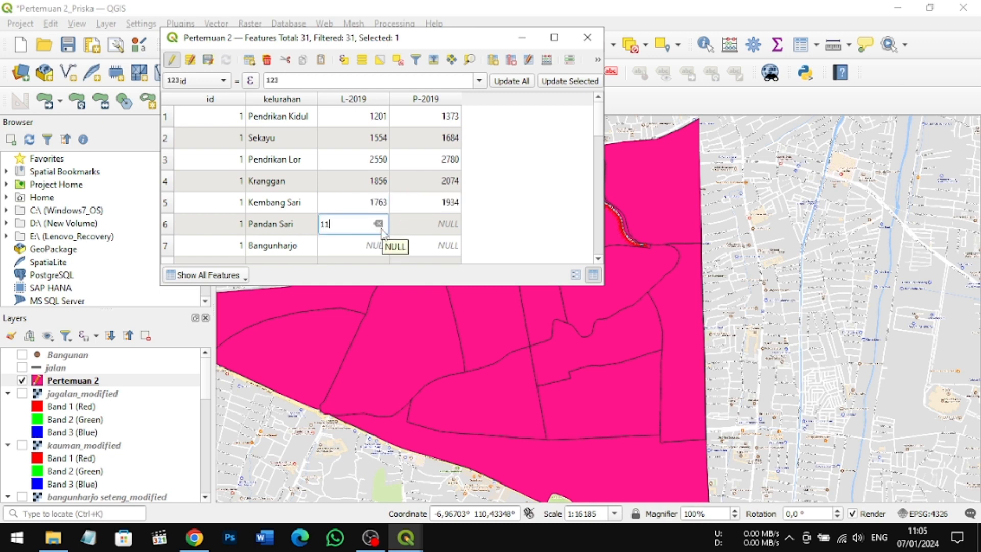
double_click(420, 222)
text(1209)
double_click(382, 245)
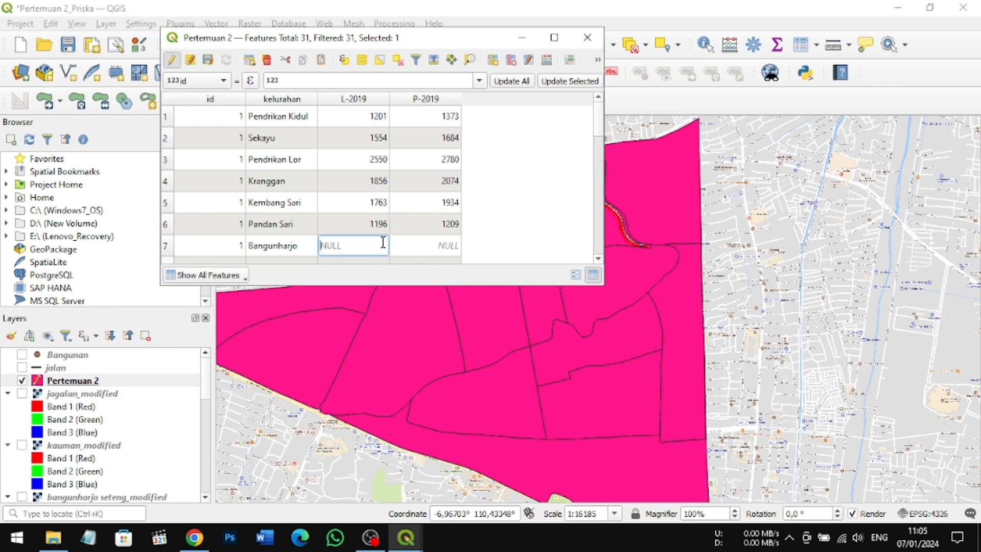
text(1100)
double_click(431, 244)
text(1191)
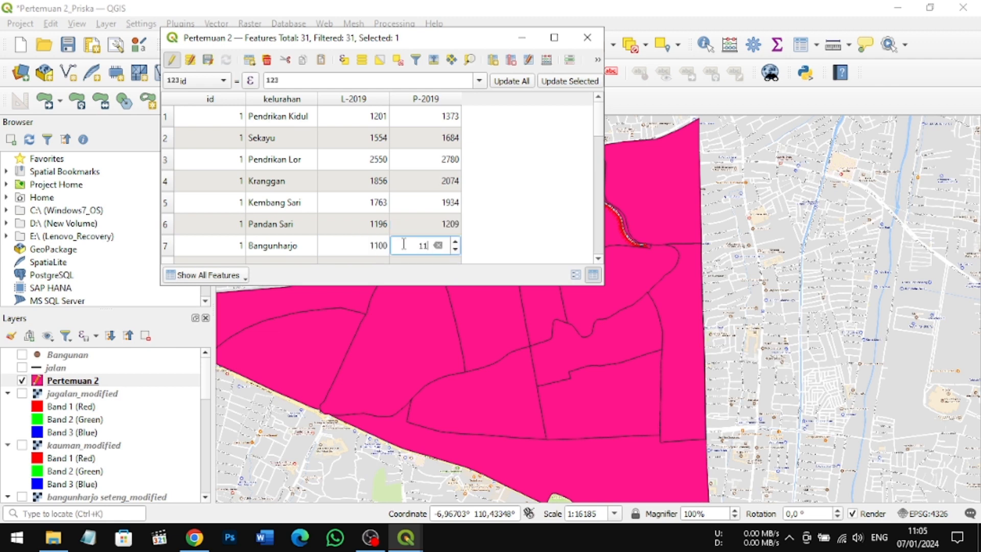
double_click(432, 239)
Step: Set L-2019 to 1138 and P-2019 to 1254 for Kauman
click(599, 259)
click(599, 260)
click(599, 260)
click(599, 260)
click(598, 260)
click(599, 259)
click(598, 260)
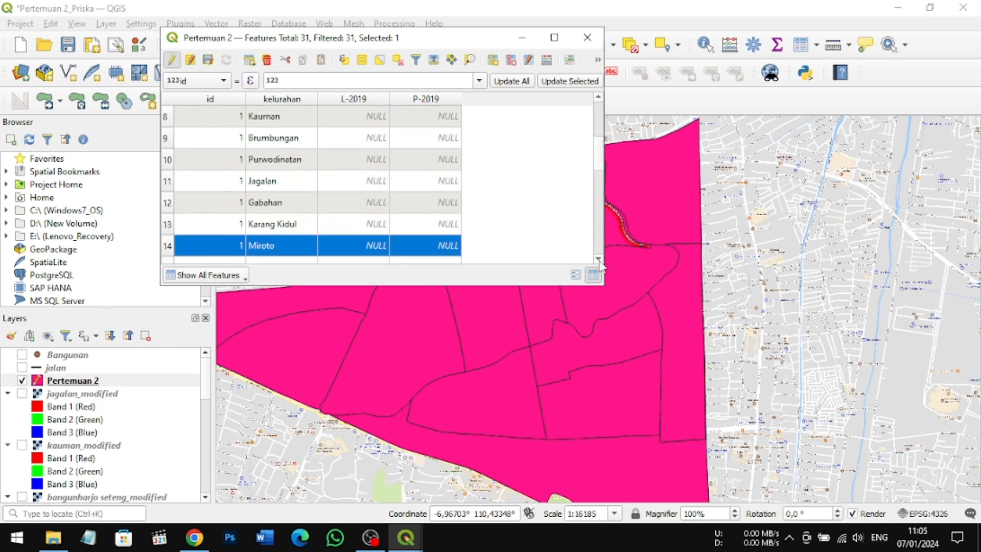
click(599, 96)
double_click(376, 138)
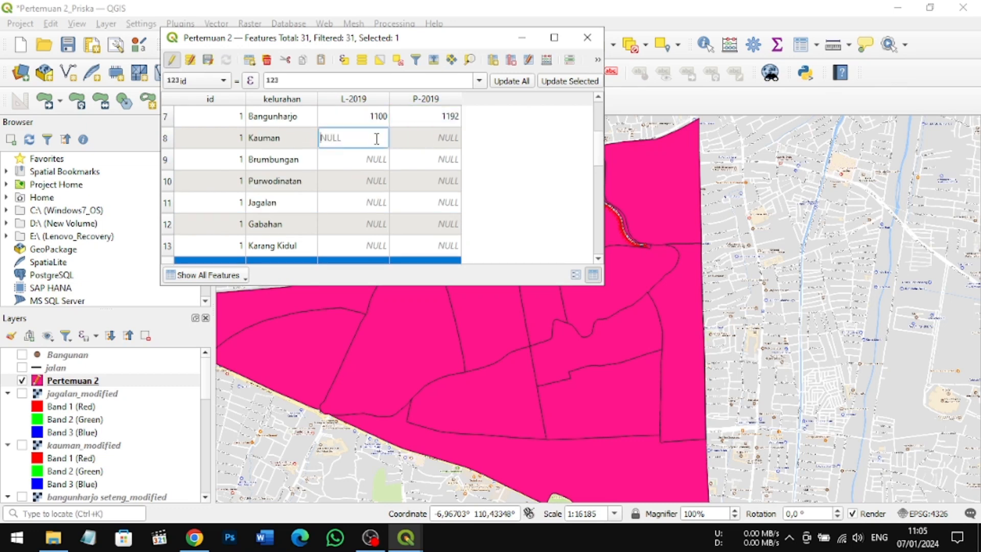
text(1138)
double_click(405, 138)
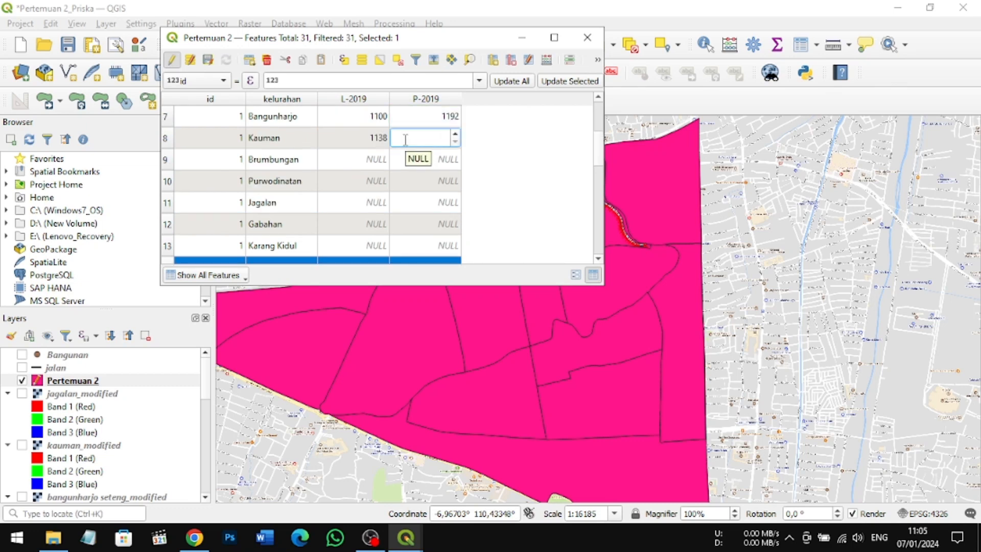
text(1254)
Step: Fill in L-2019 and P-2019 with 1808 and 2063 for Brumbungan, and with 2153 and 2198 for Purwodinatan
double_click(361, 159)
text(1808)
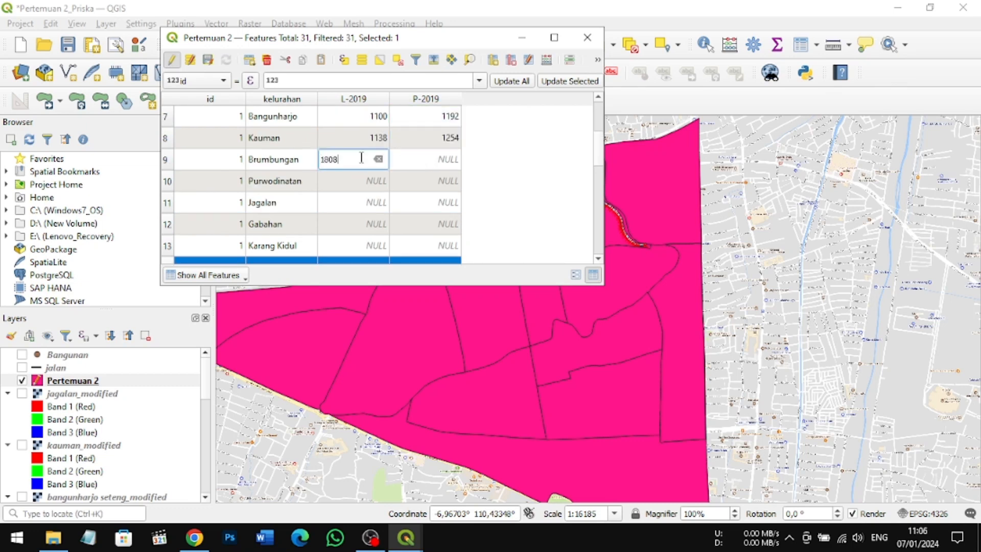
double_click(420, 163)
text(2063)
double_click(362, 181)
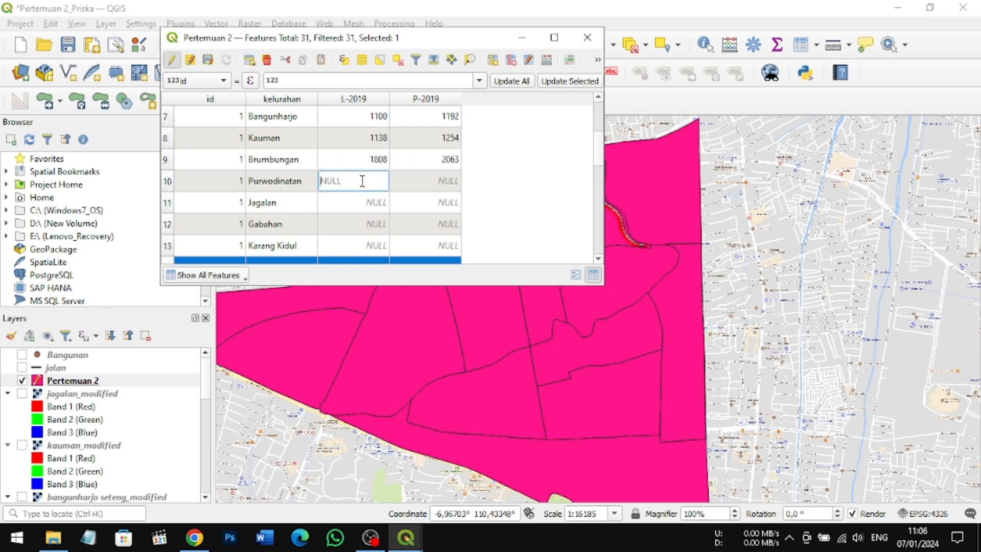
text(2153)
double_click(421, 180)
text(2198)
Step: Fill in L-2019 and P-2019 with 2675 and 2855 for Jagalan, and with 3500 and 3795 for Gabahan
double_click(356, 202)
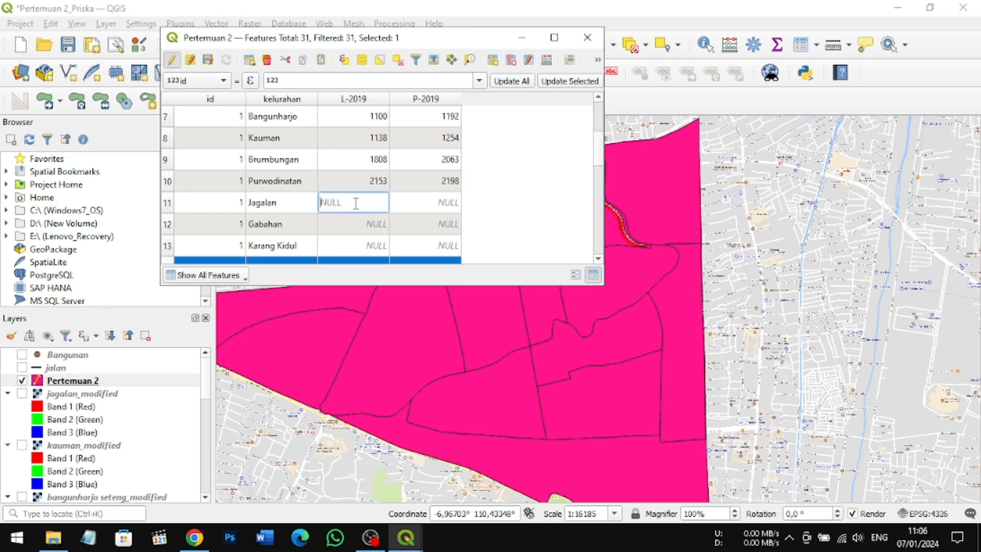
text(2675)
double_click(409, 204)
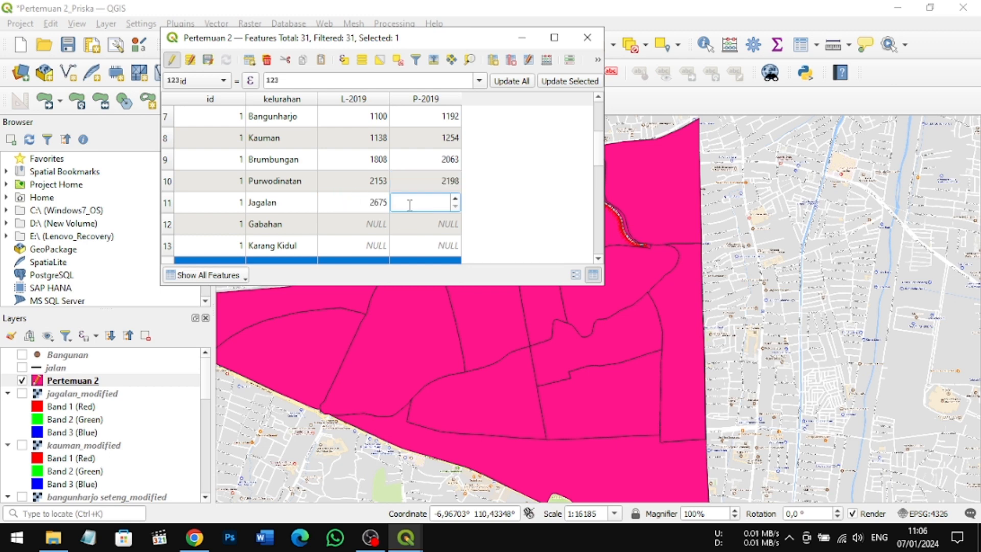
text(2855)
double_click(372, 220)
text(3500)
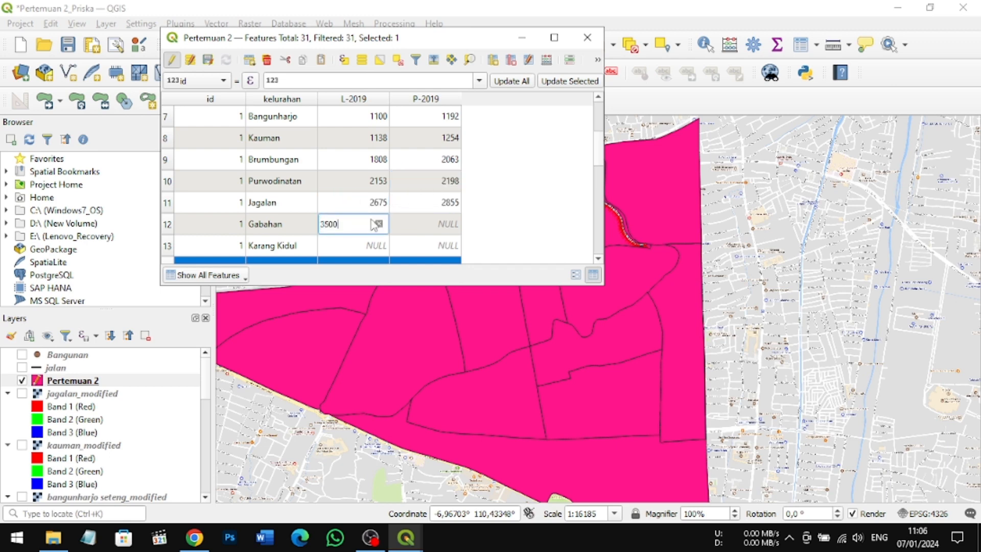
double_click(417, 220)
text(3795)
Step: Set L-2019 to 1909 and P-2019 to 2040 for Karang Kidul
double_click(383, 246)
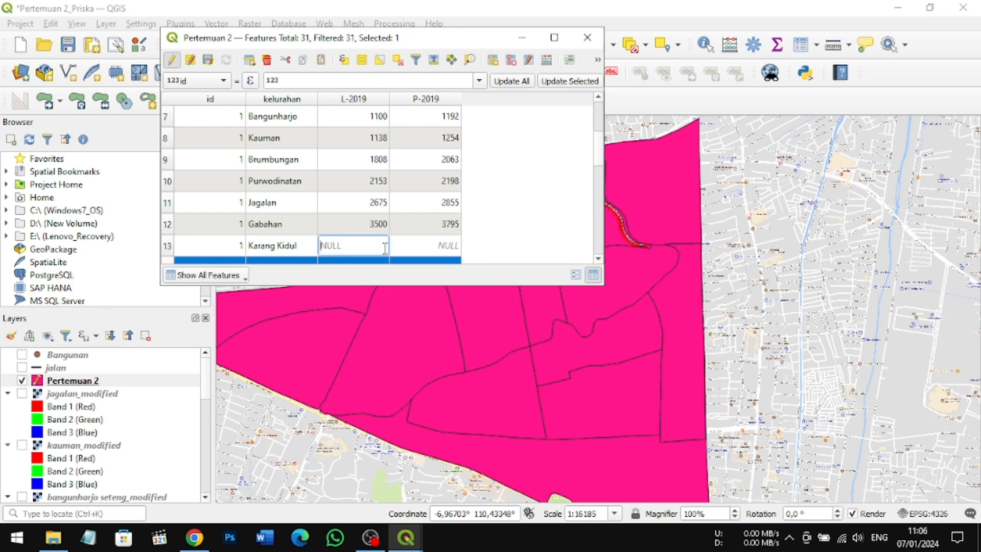
double_click(415, 247)
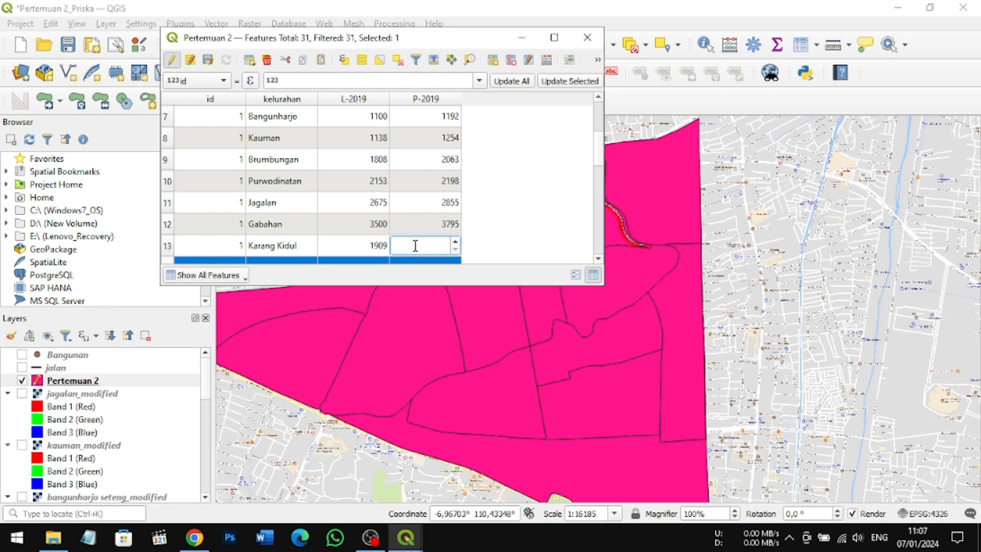
text(2040)
key(Return)
Step: Set L-2019 to 2199 and P-2019 to 2368 for Miroto
double_click(598, 259)
scroll(587, 255, up, 1)
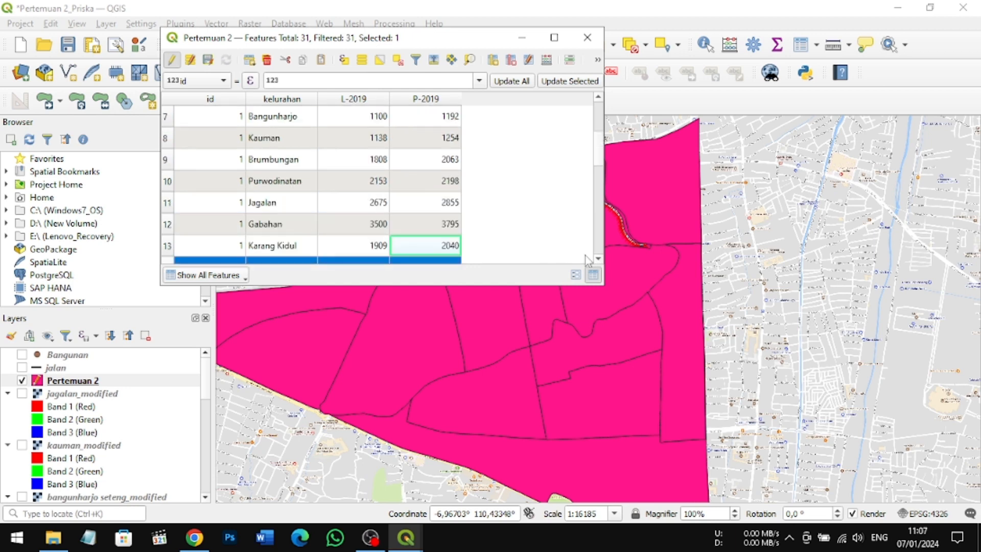
scroll(586, 255, down, 1)
click(601, 257)
double_click(352, 216)
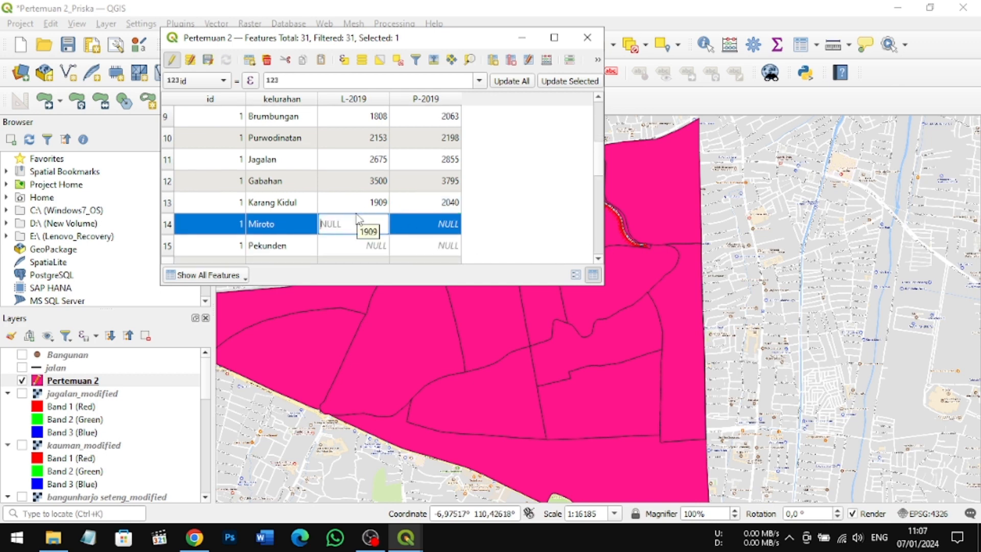
text(2199)
double_click(431, 225)
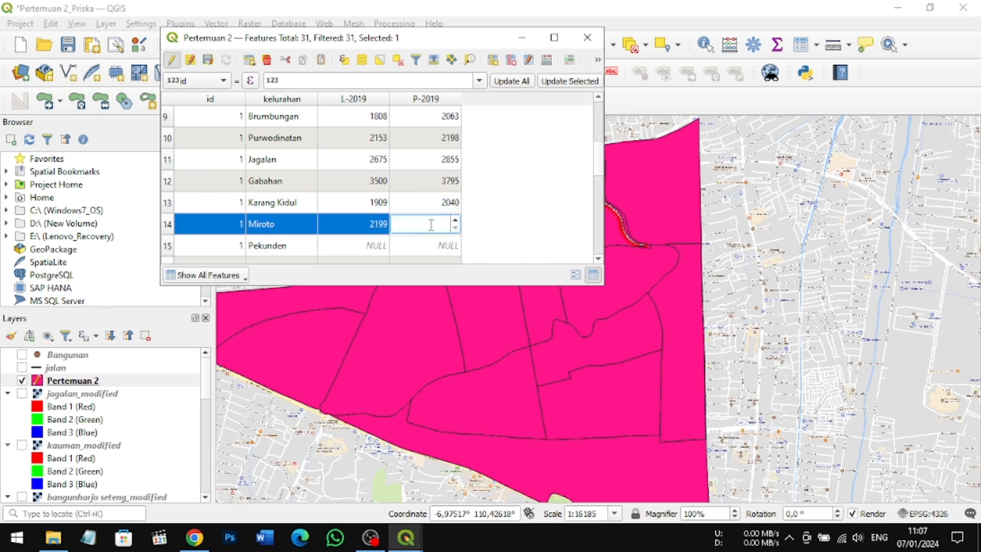
text(2368)
Step: Set L-2019 to 1599 and P-2019 to 1777 for Pekunden
double_click(372, 246)
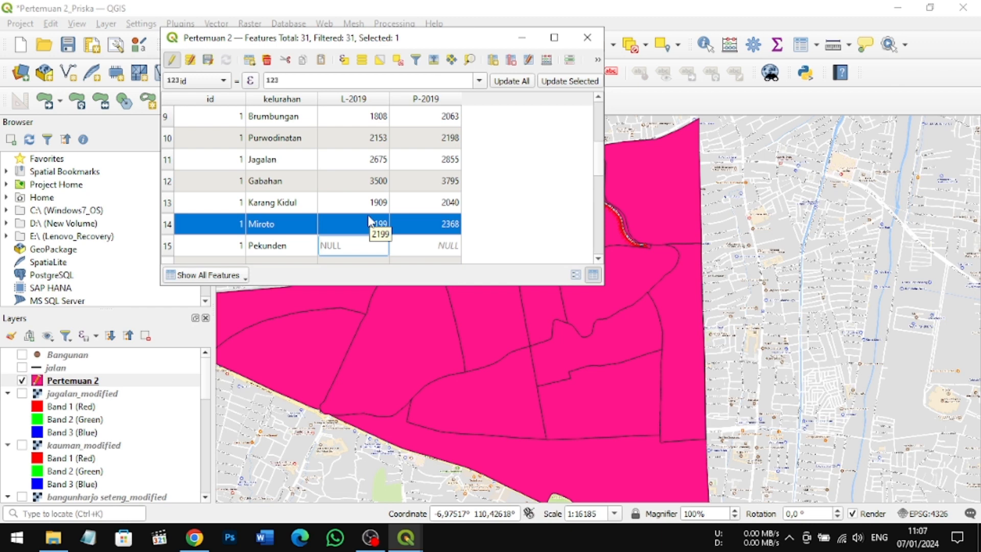
text(1599)
double_click(424, 246)
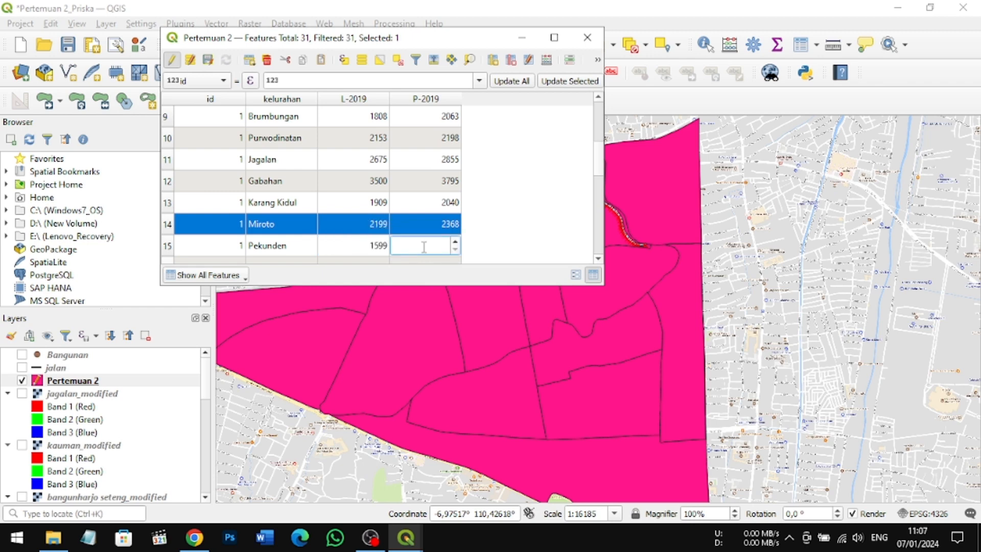
text(1777)
click(500, 224)
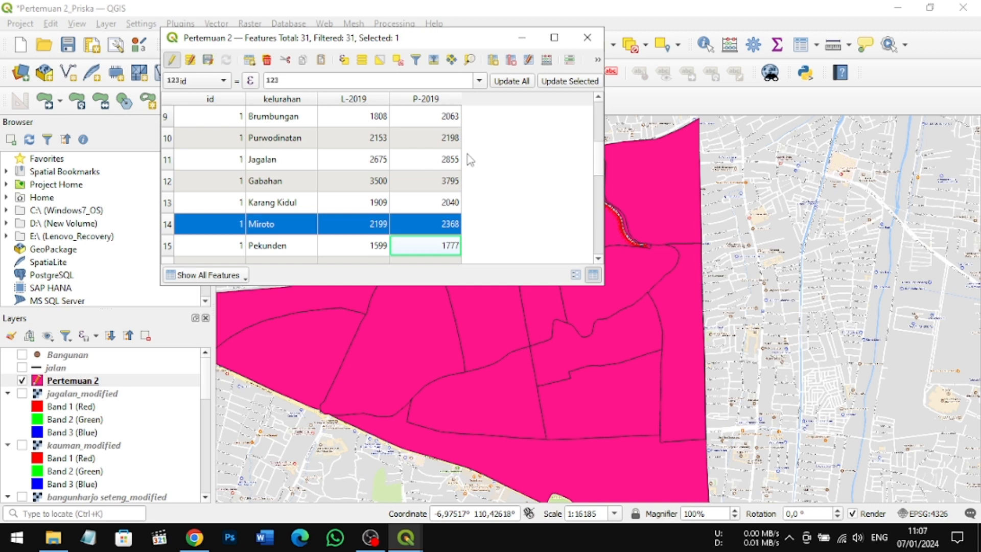
Step: Review the filled attribute rows and select the first three kelurahan one at a time to locate their polygons on the map
scroll(470, 160, up, 3)
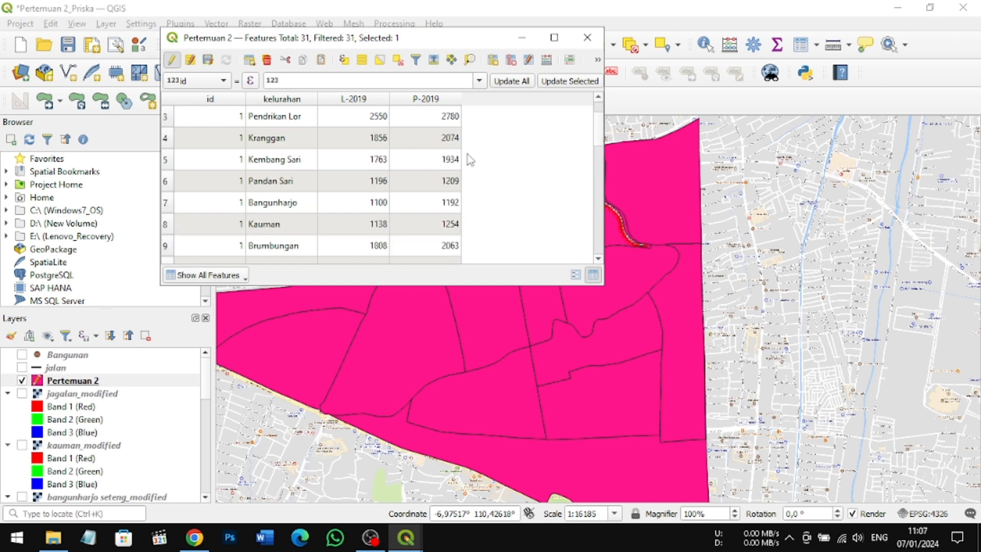
scroll(470, 160, down, 3)
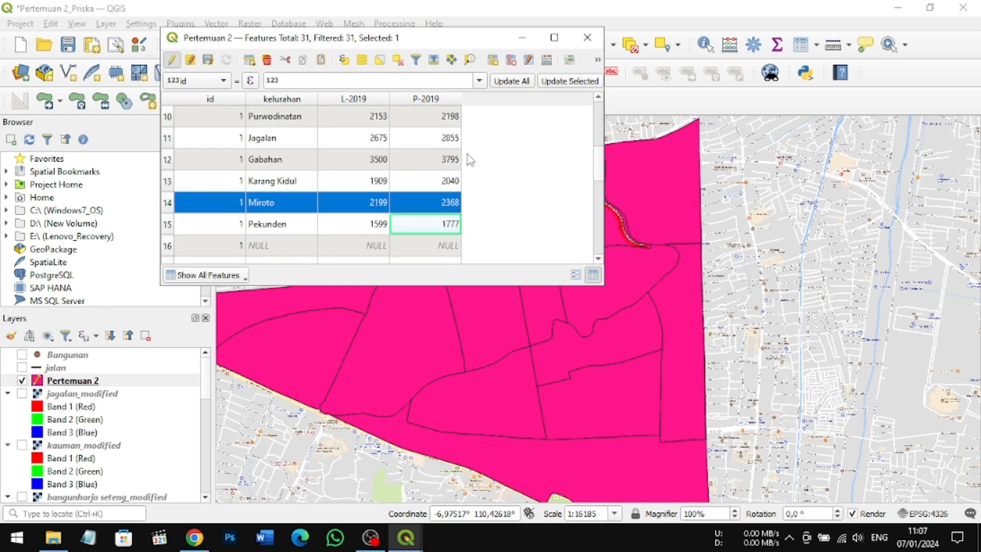
scroll(381, 151, up, 3)
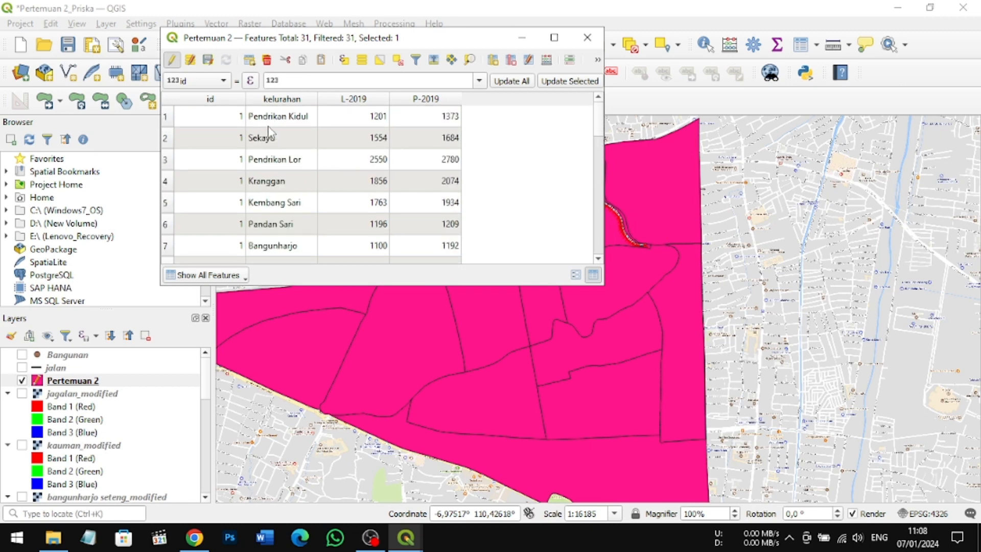
drag(320, 40, 277, 19)
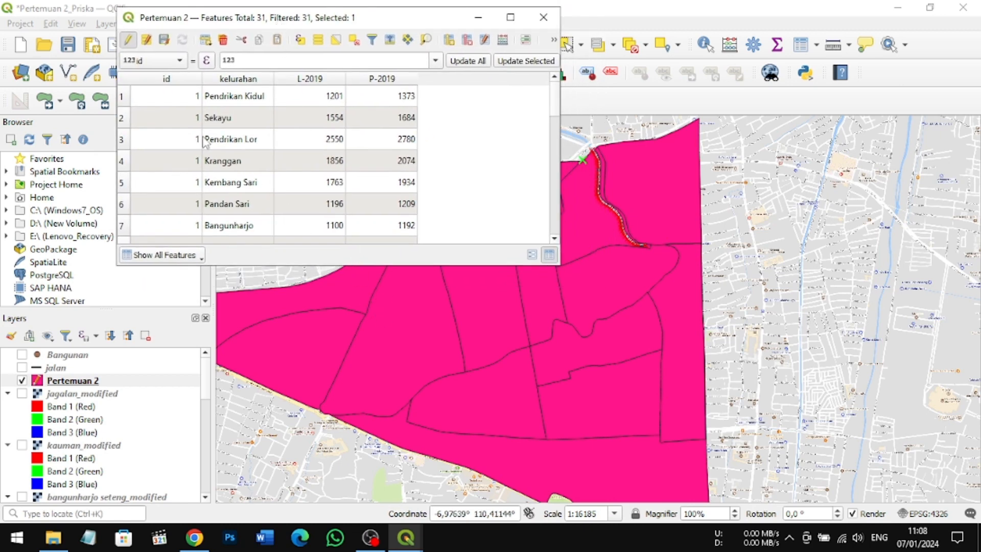
click(123, 103)
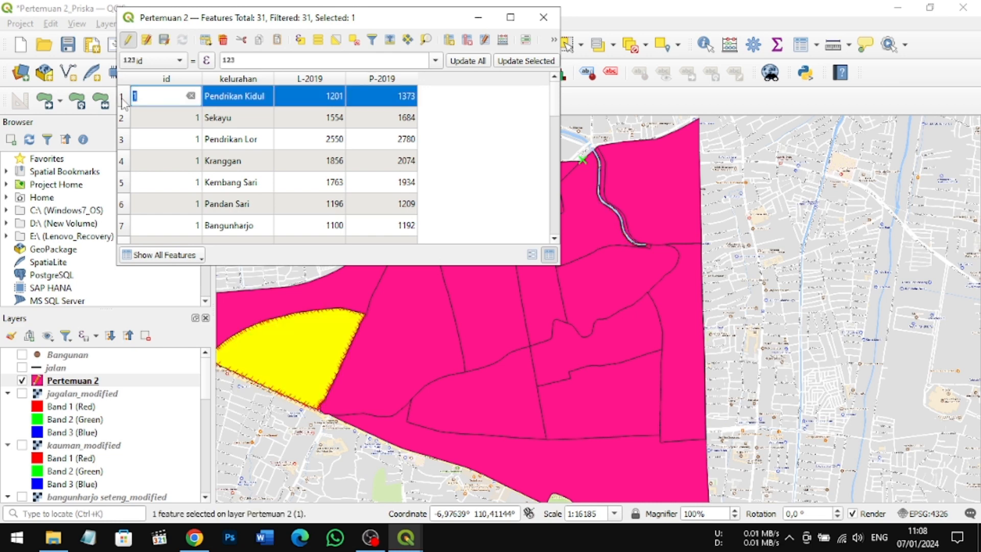
click(122, 128)
click(123, 139)
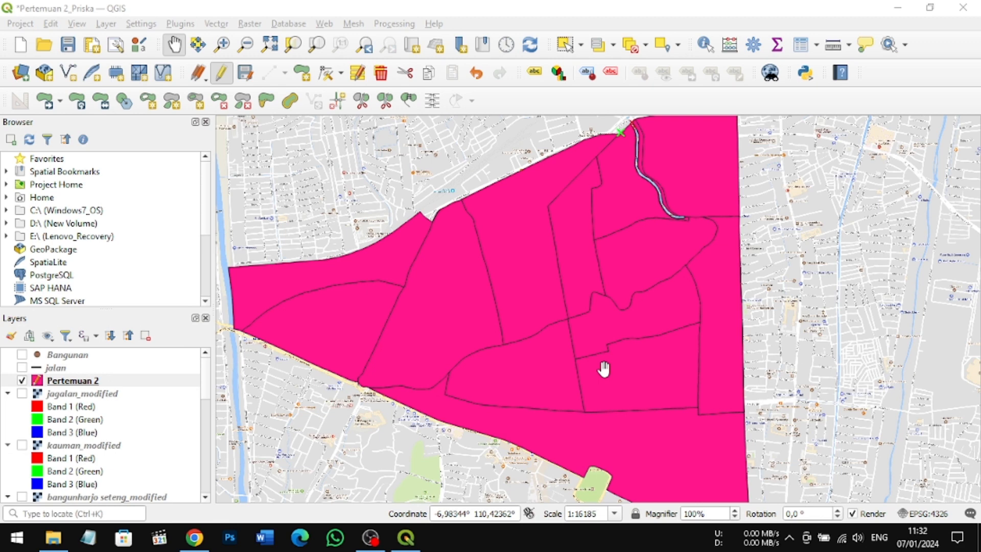
click(370, 537)
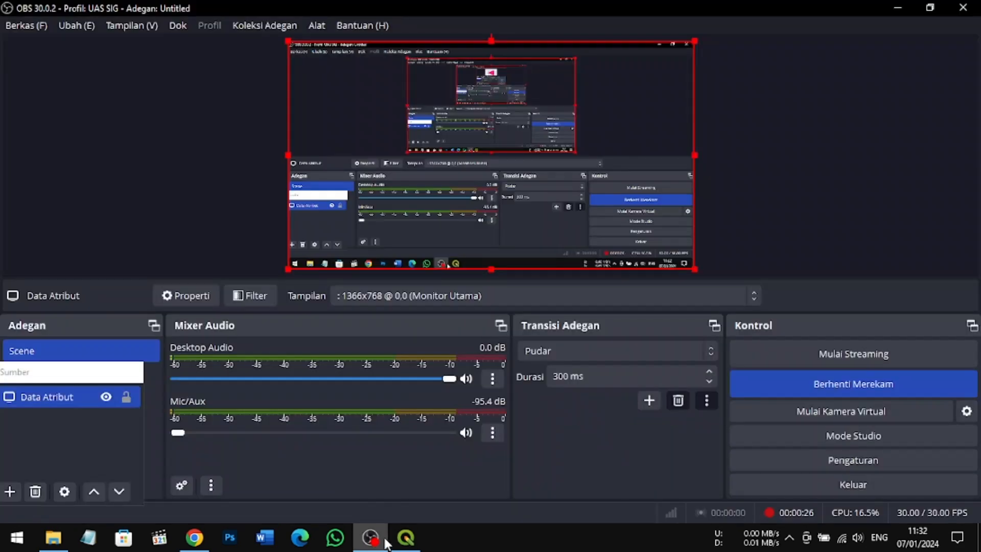
click(905, 390)
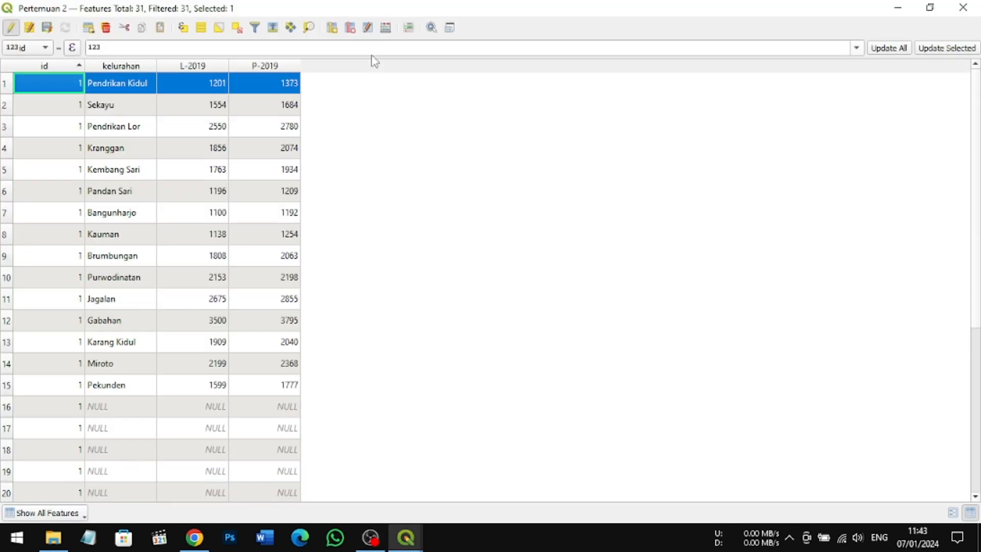
Step: Set up a new Integer (64 bit) field named Total 2019 in the Field Calculator, applying to all features instead of only the selected one
click(8, 387)
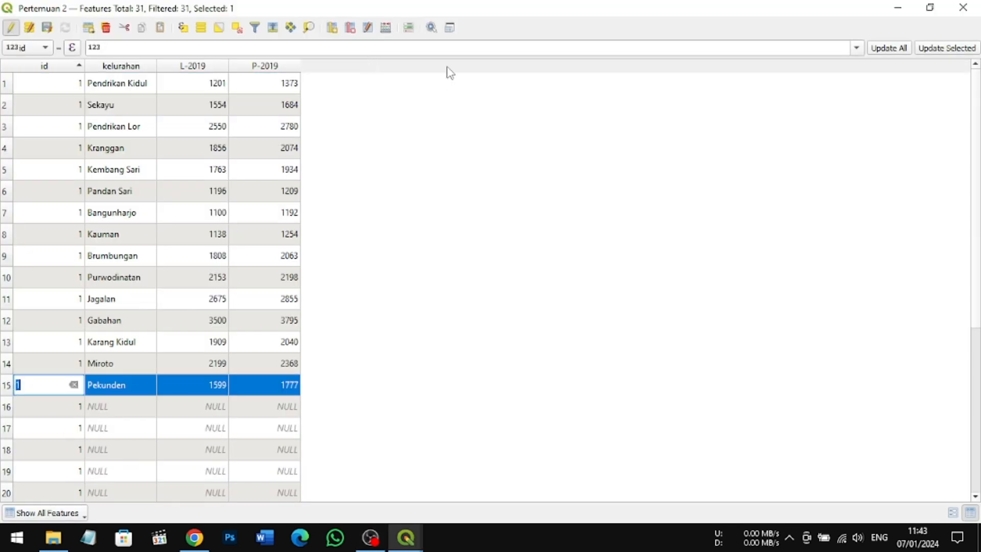
click(386, 29)
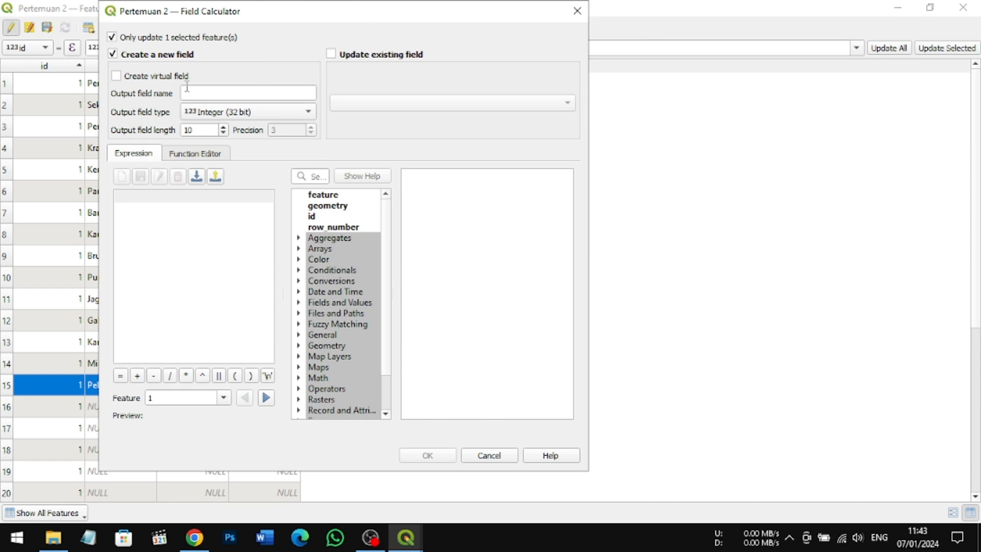
click(113, 39)
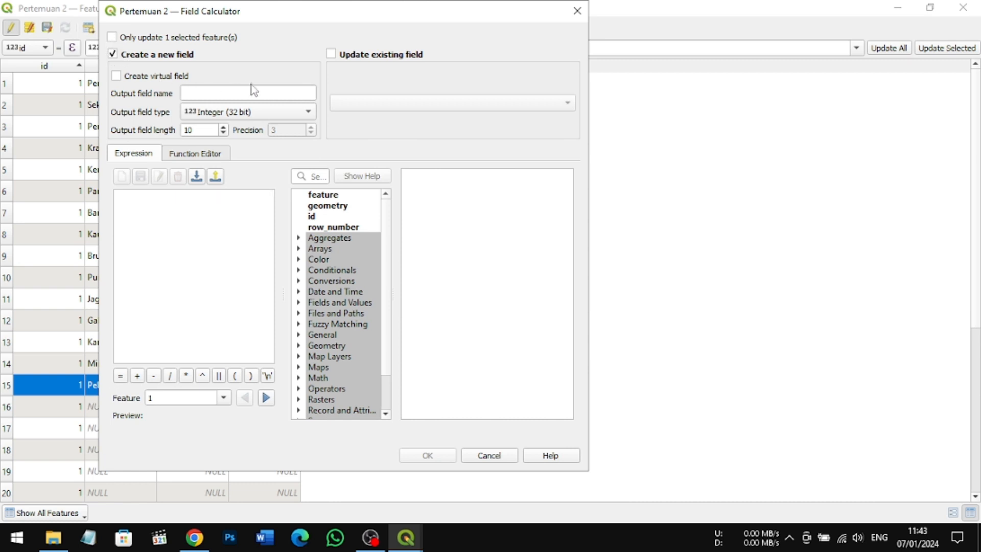
click(226, 93)
text(T)
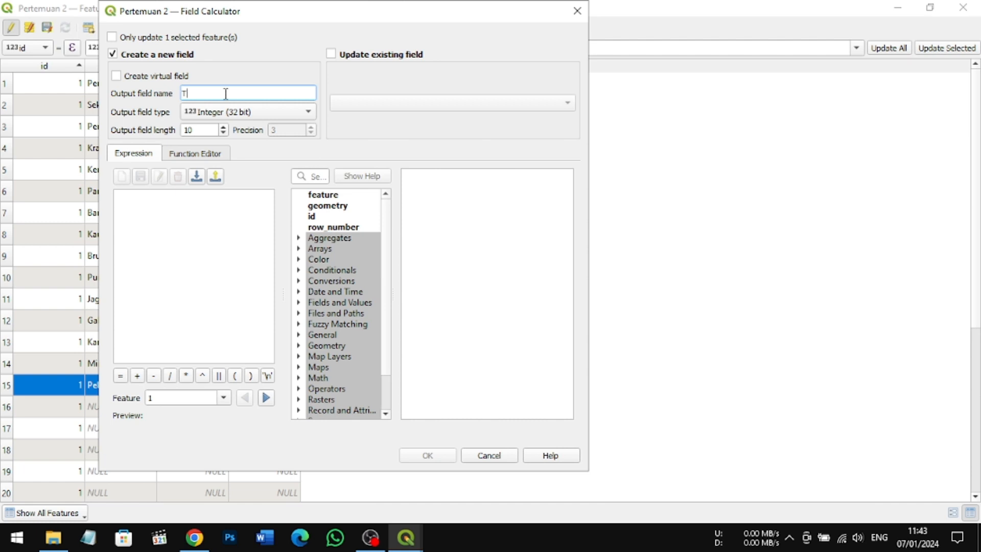
text(otal 2019)
click(307, 112)
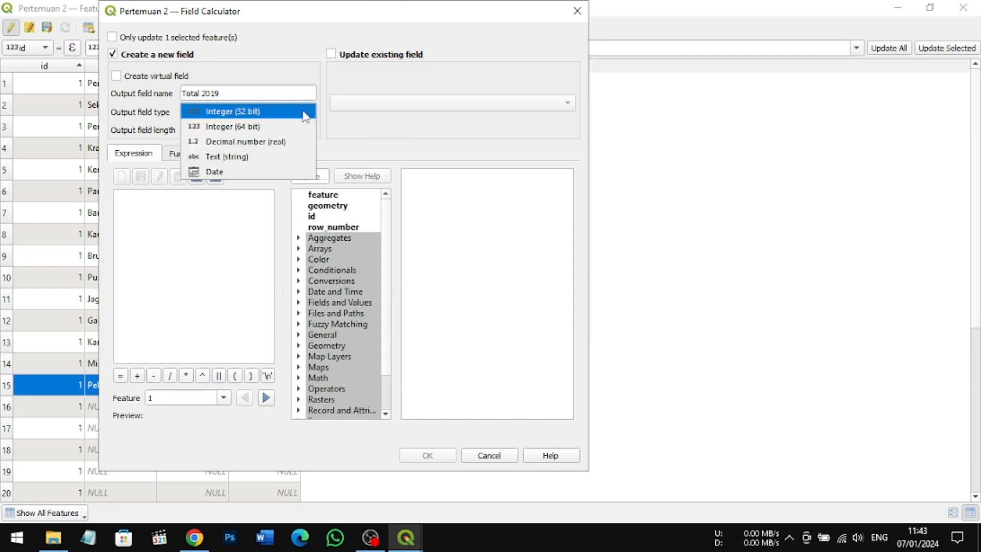
click(280, 128)
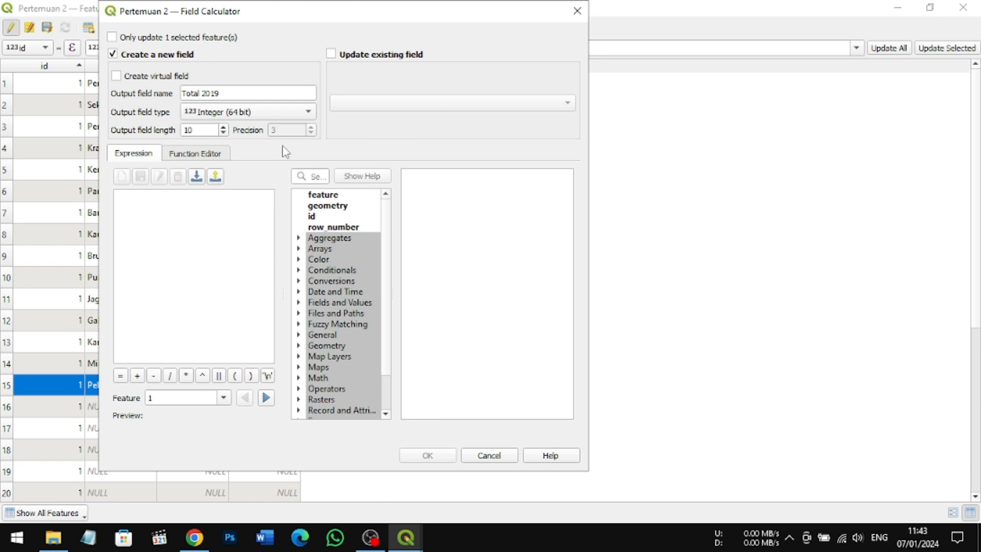
Step: Build the expression "L-2019" + "P-2019" for the Total 2019 field and create the field
click(299, 304)
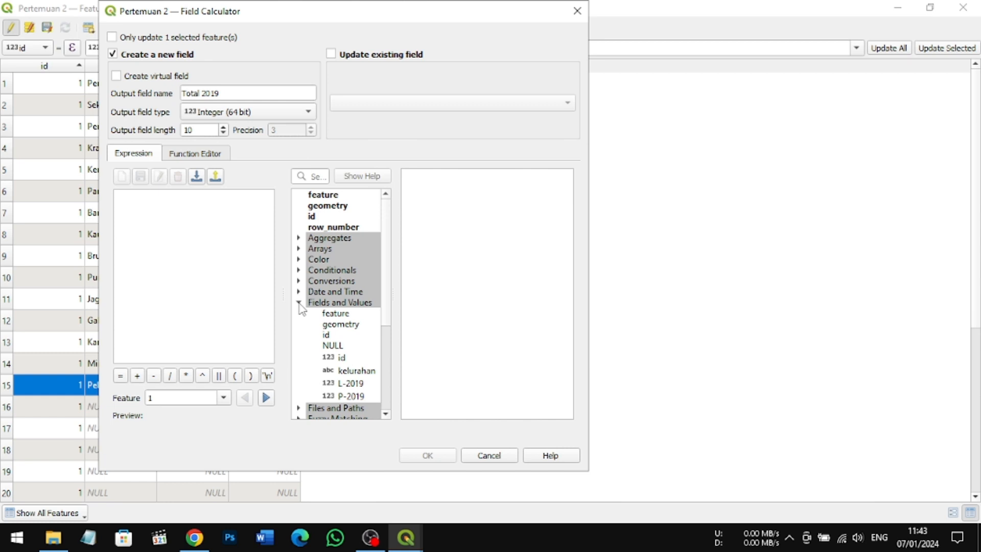
double_click(340, 383)
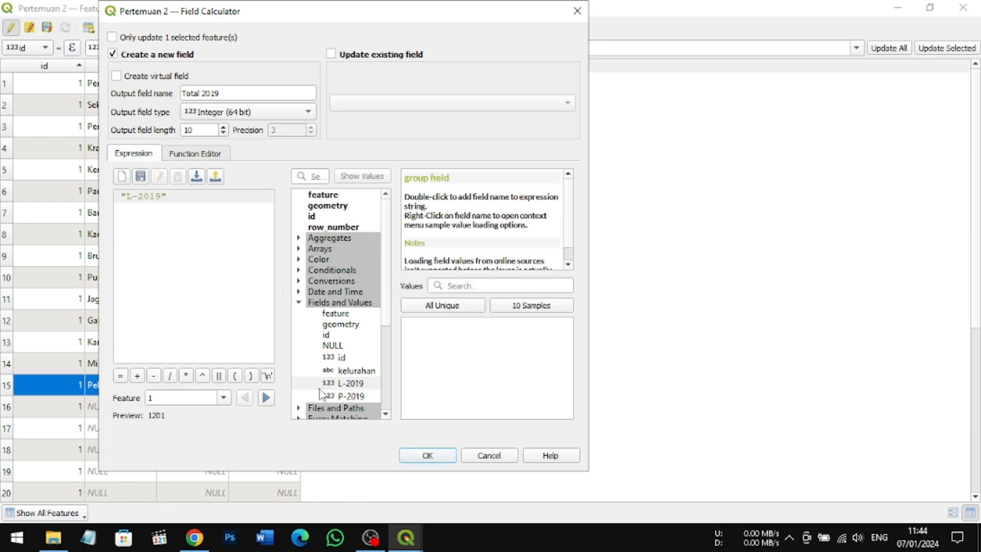
click(138, 376)
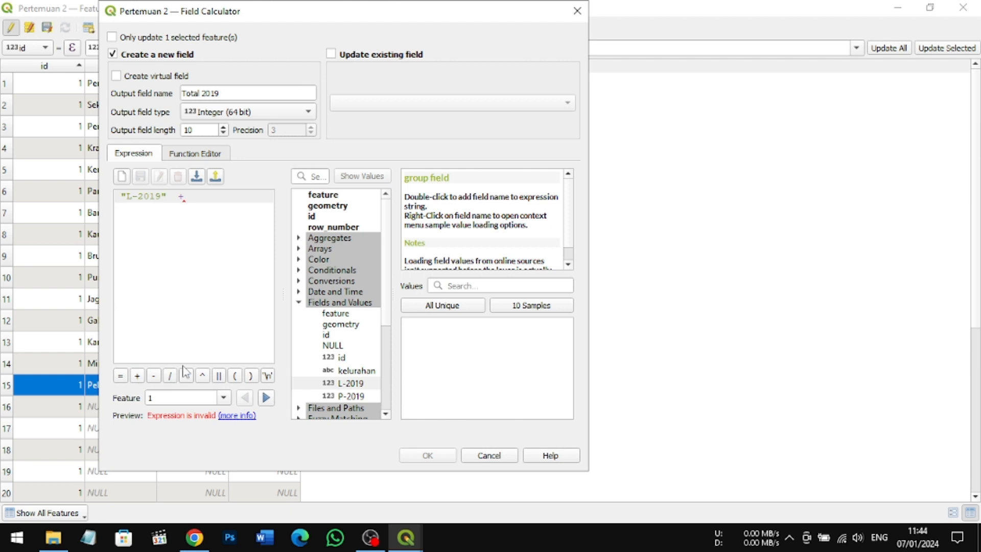
double_click(342, 398)
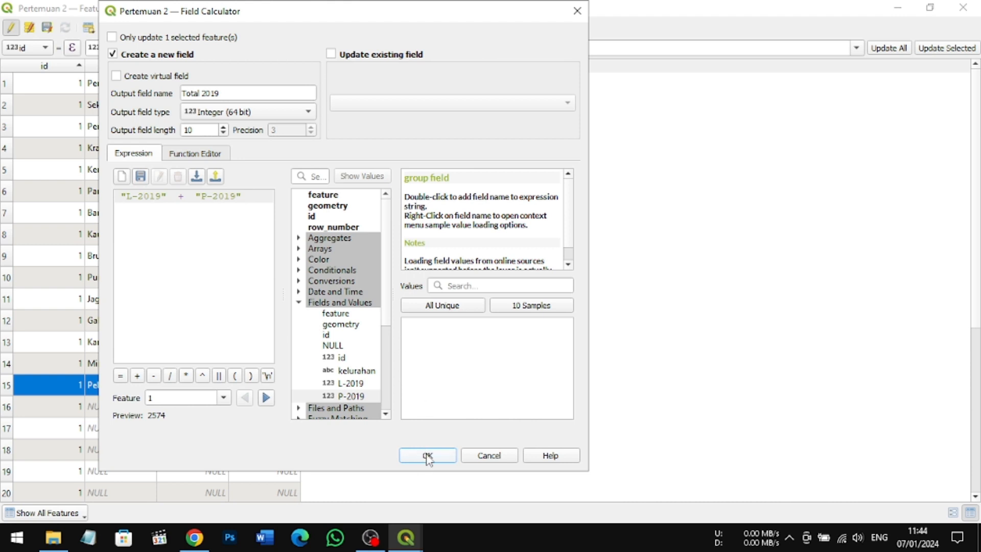
click(427, 455)
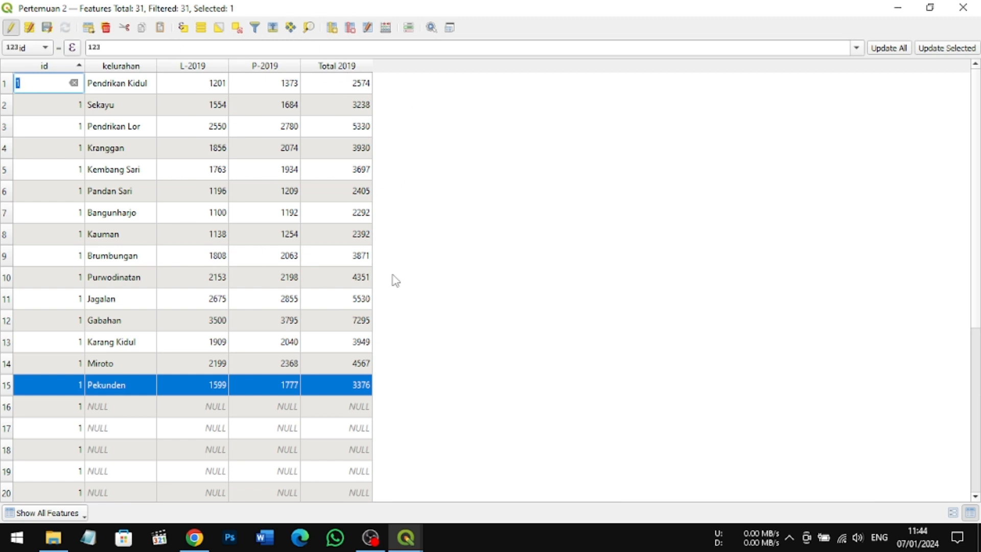
Step: Switch from the spreadsheet to QGIS and check that the Spreadsheet Layers plugin is installed
mouse_move(372, 536)
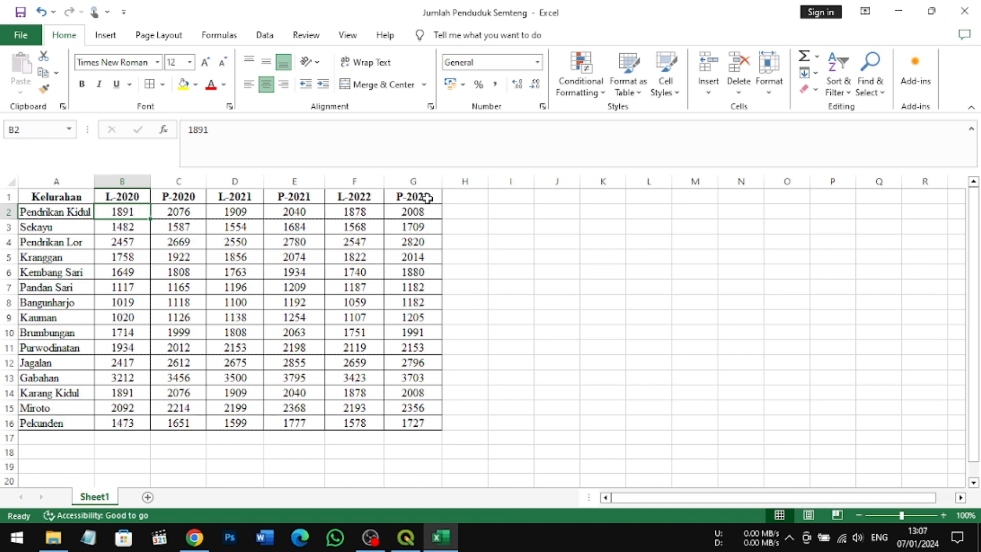
click(410, 540)
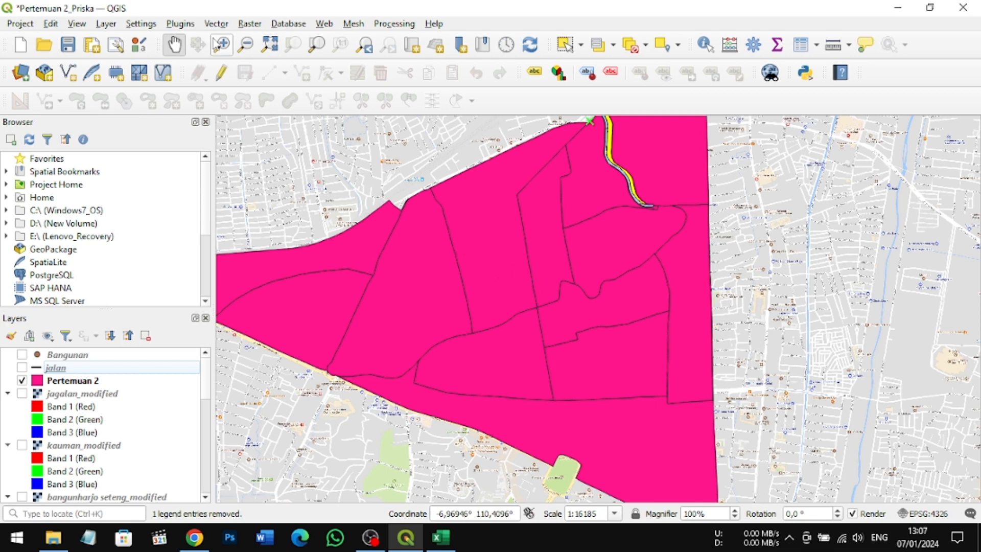
click(181, 26)
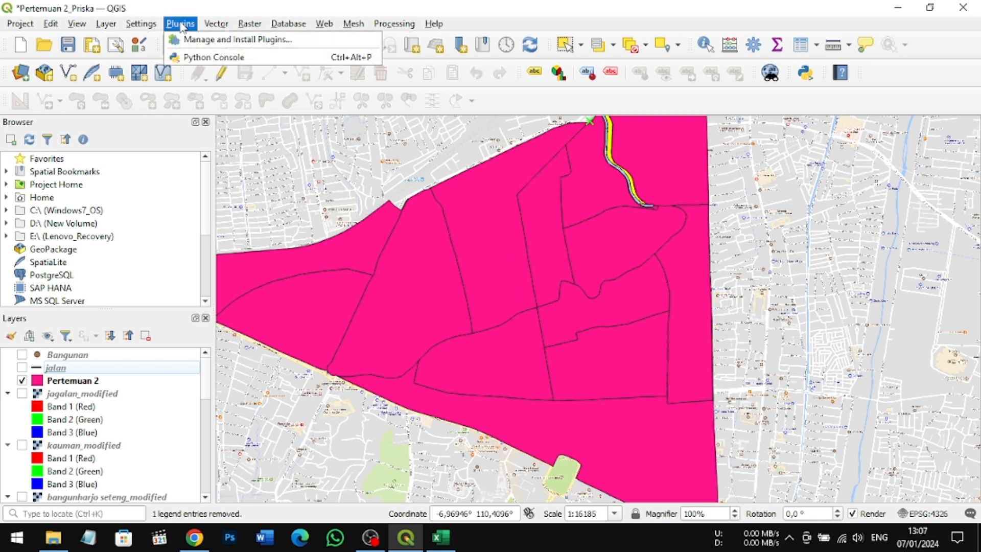
key(Escape)
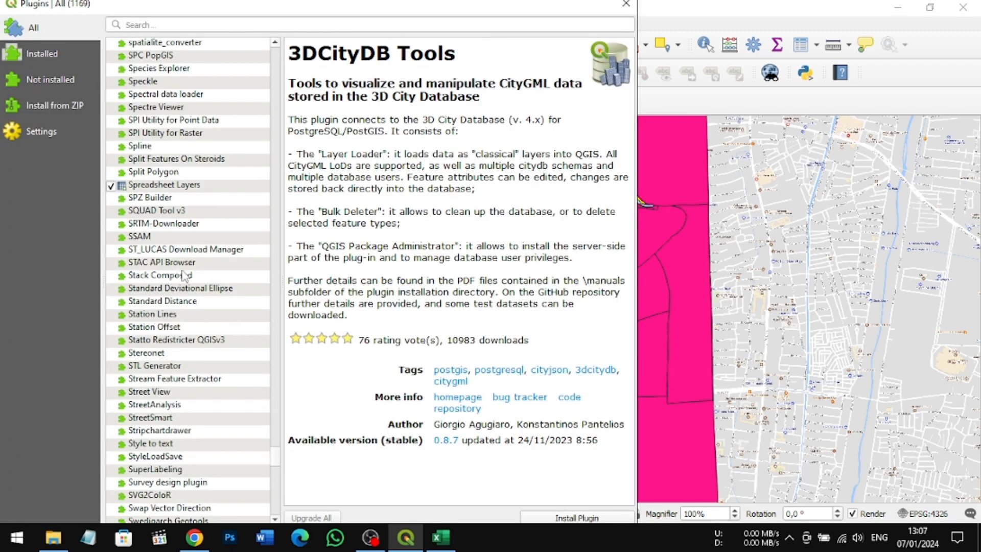
click(145, 188)
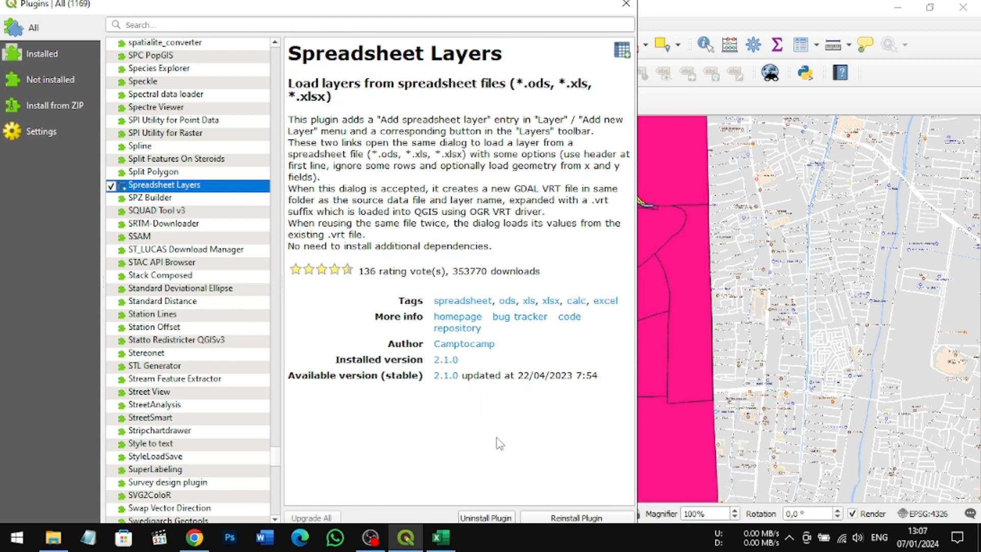
click(626, 4)
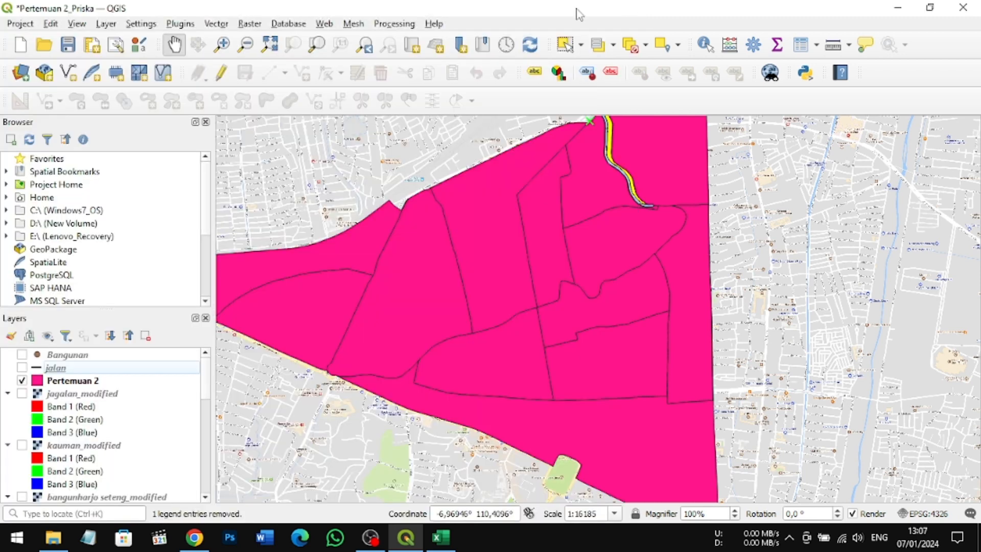
Step: Add Sheet1 of Jumlah Penduduk Semteng.xlsx from the PRISKA CANTIK folder as a spreadsheet layer
click(106, 24)
mouse_move(122, 76)
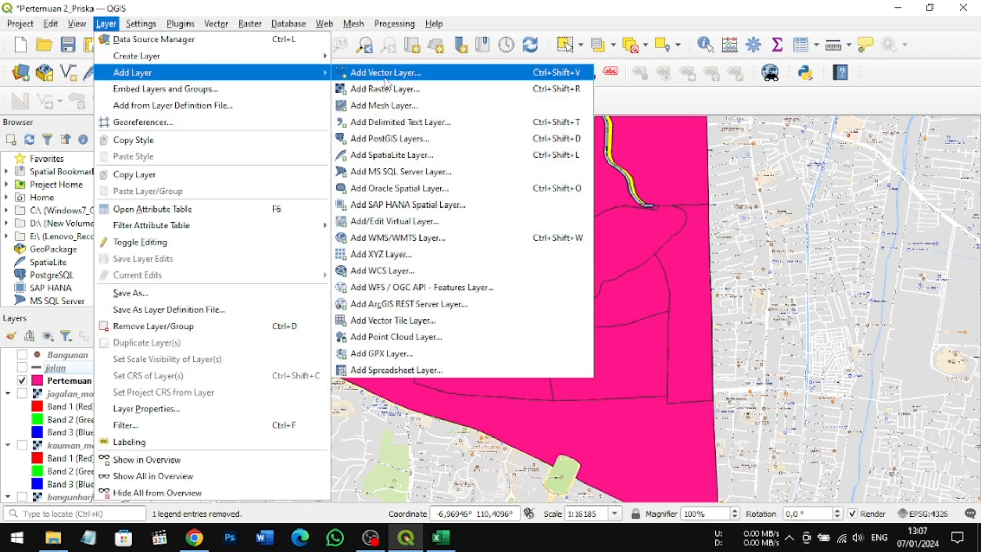
click(415, 369)
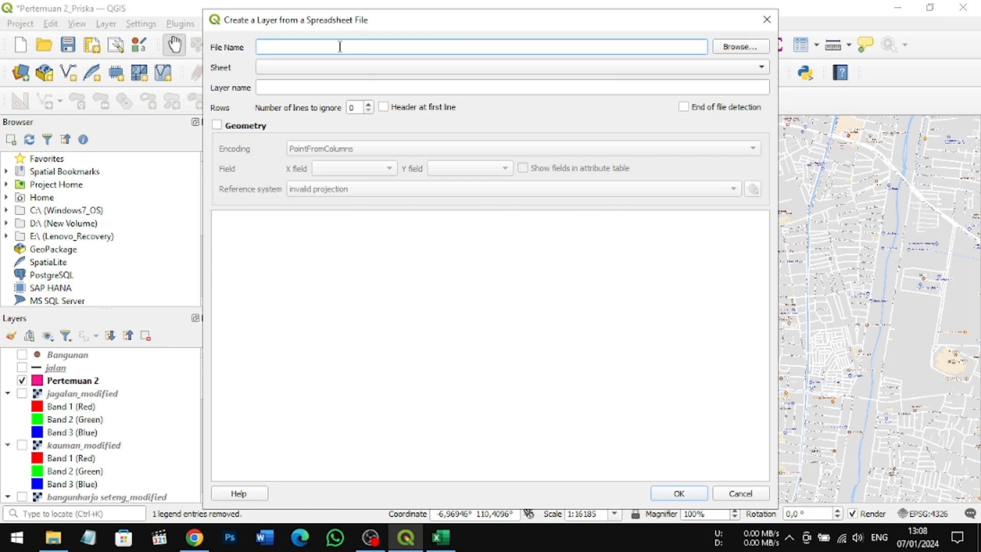
click(741, 47)
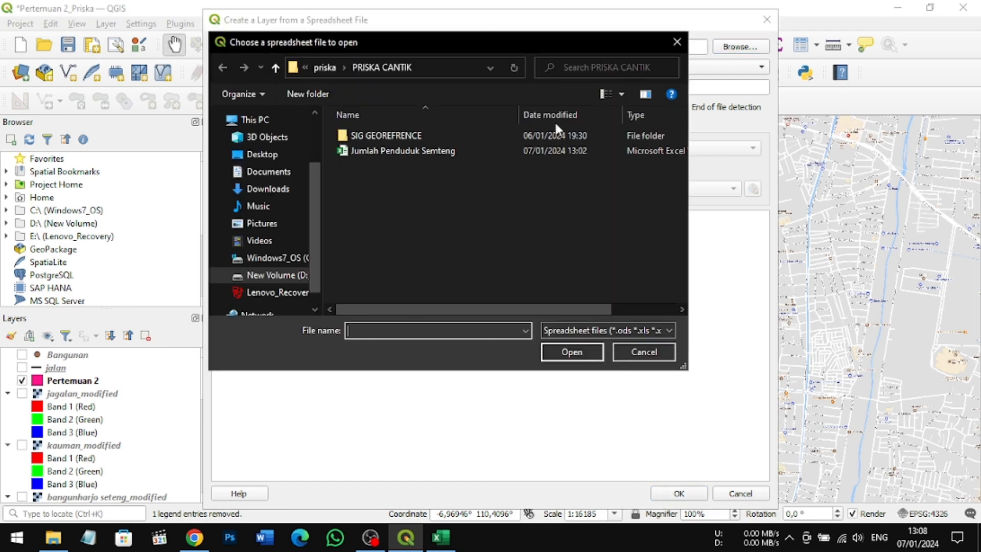
click(358, 152)
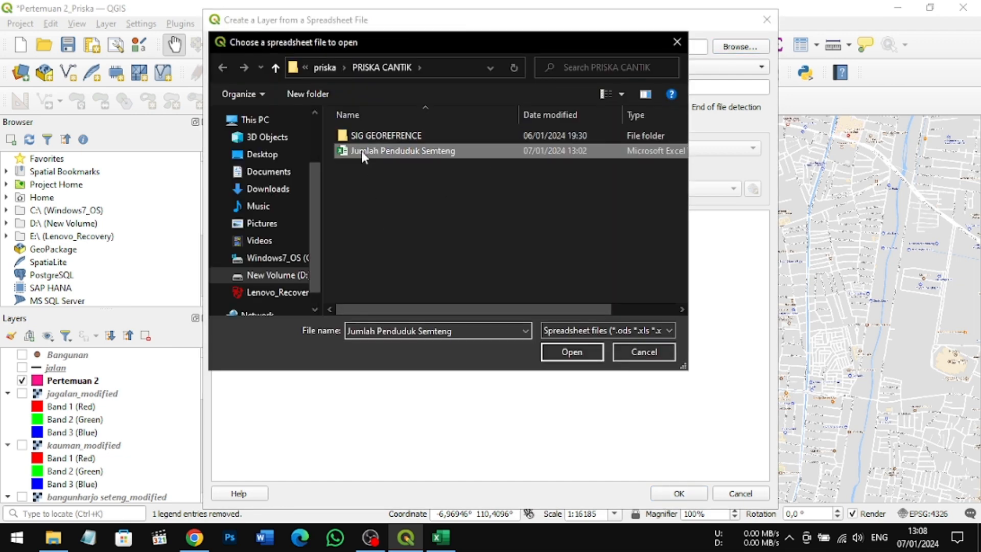
click(562, 352)
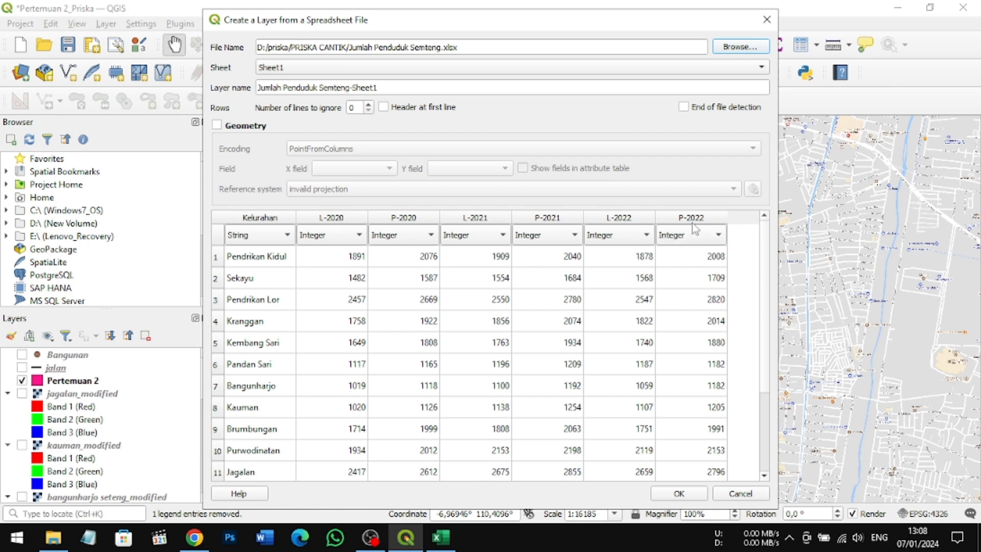
click(678, 493)
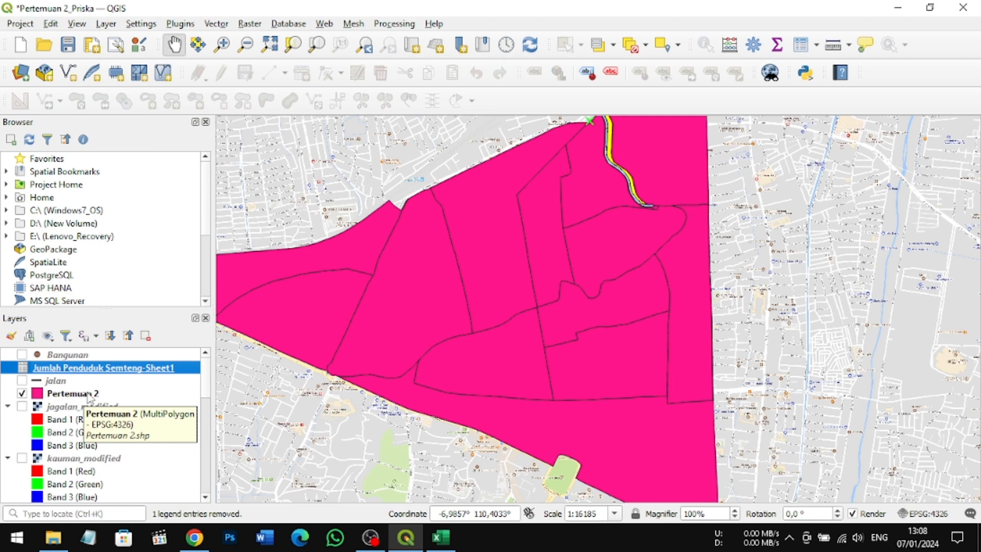
Step: Start a join on Pertemuan 2 with Jumlah Penduduk Semteng-Sheet1, matching join field Kelurahan to target field kelurahan
click(82, 397)
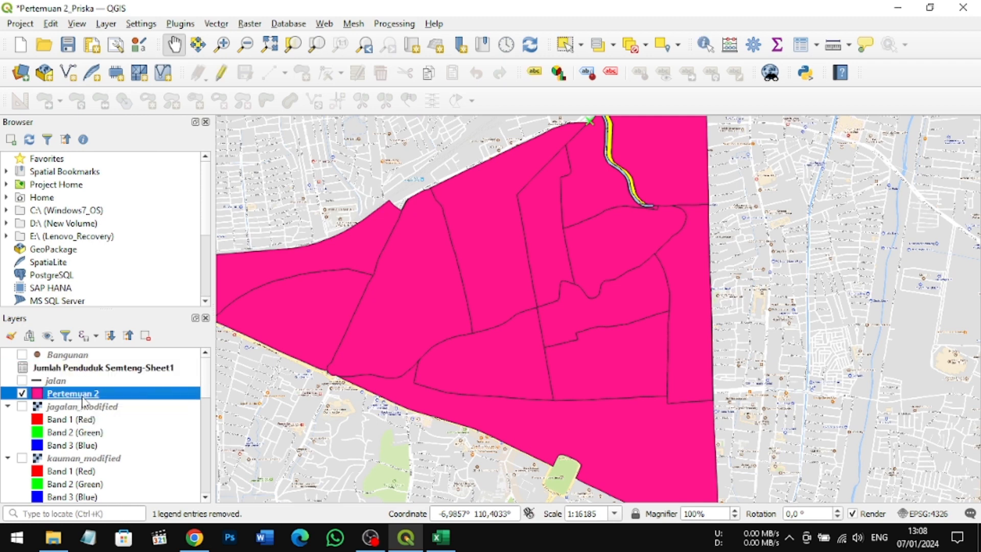
double_click(87, 398)
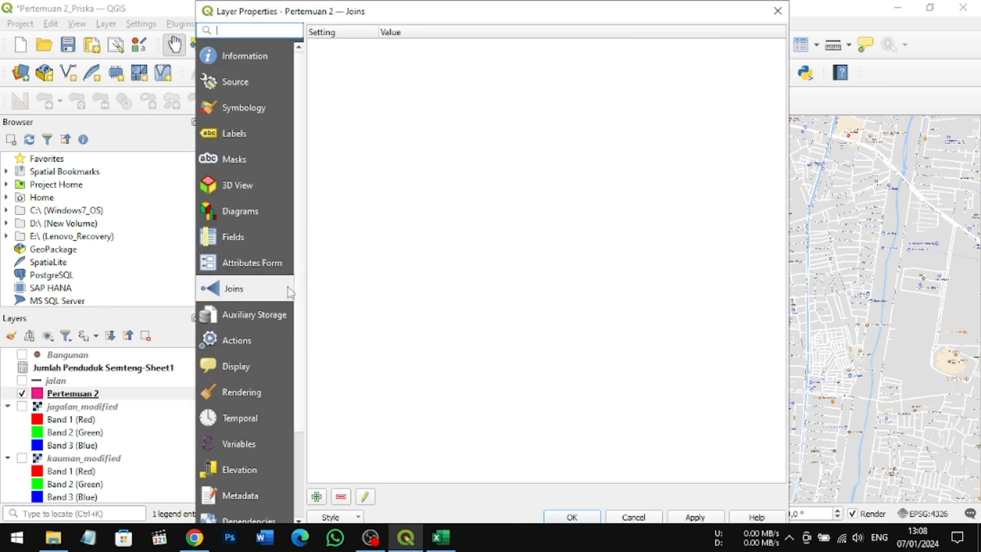
click(317, 496)
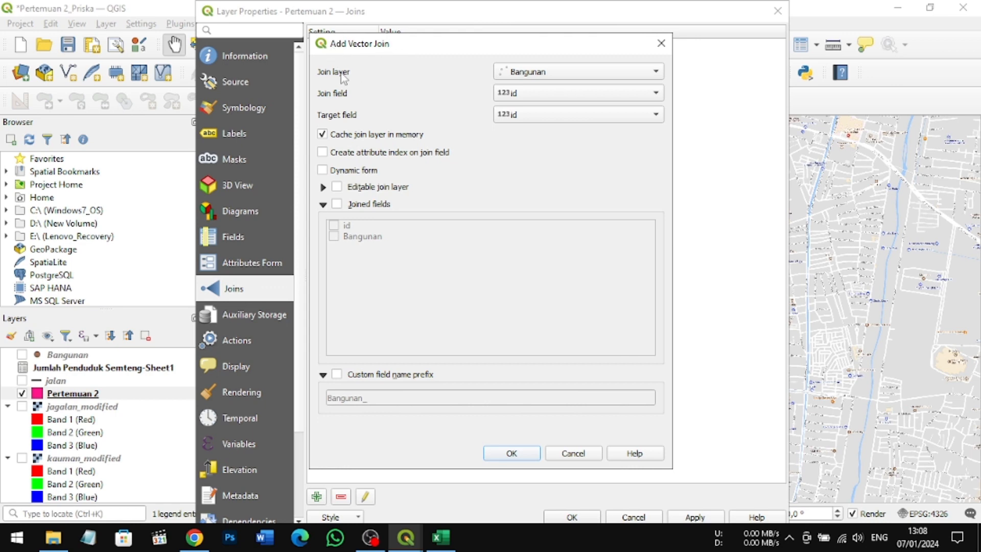
click(650, 73)
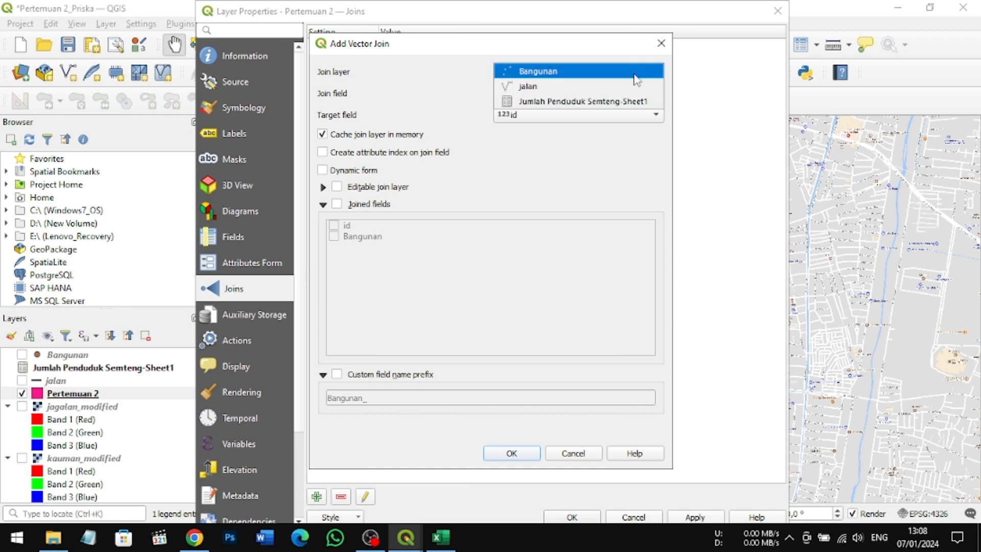
click(620, 102)
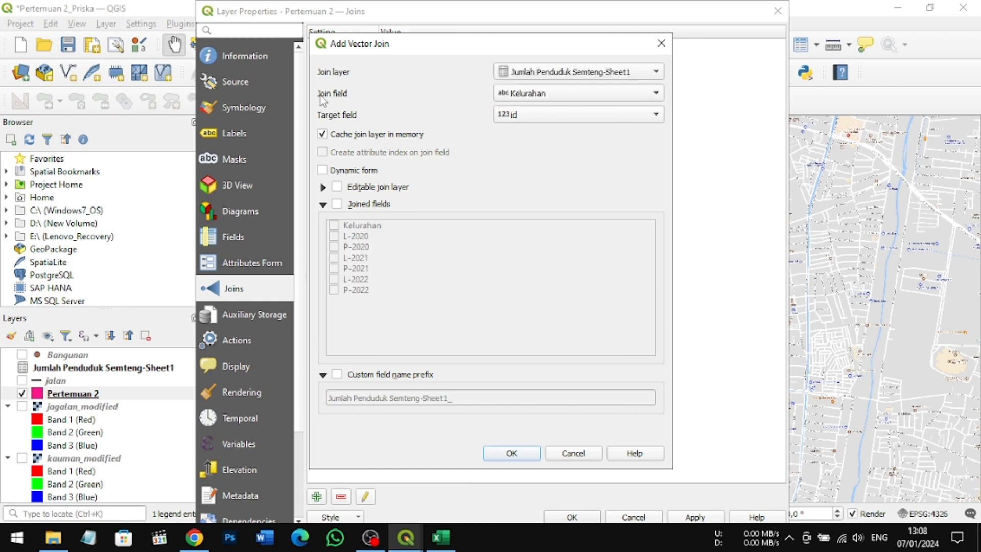
click(659, 94)
click(645, 97)
click(660, 113)
click(638, 136)
Step: Limit the joined fields to L-2020, P-2020, L-2021, P-2021, L-2022 and P-2022, leaving out Kelurahan
click(337, 204)
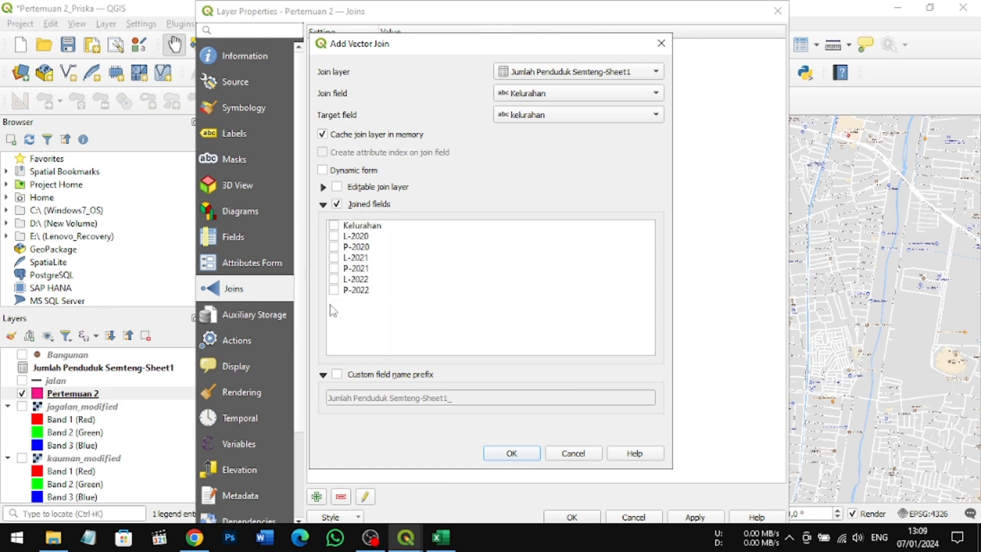
click(333, 236)
click(334, 247)
click(334, 257)
click(333, 268)
click(333, 279)
Step: Set the custom field name prefix to "Total-" and apply the join to Pertemuan 2
click(337, 375)
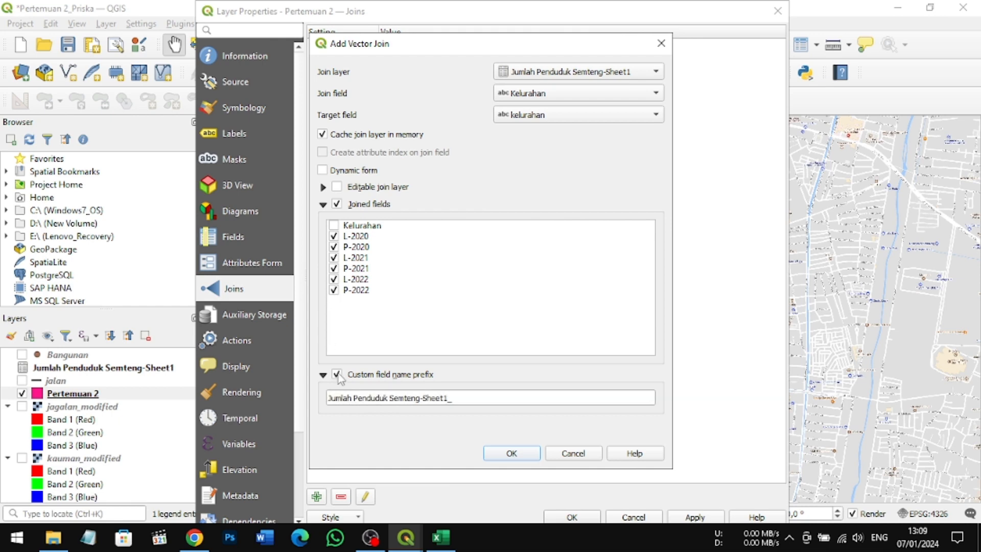
click(479, 398)
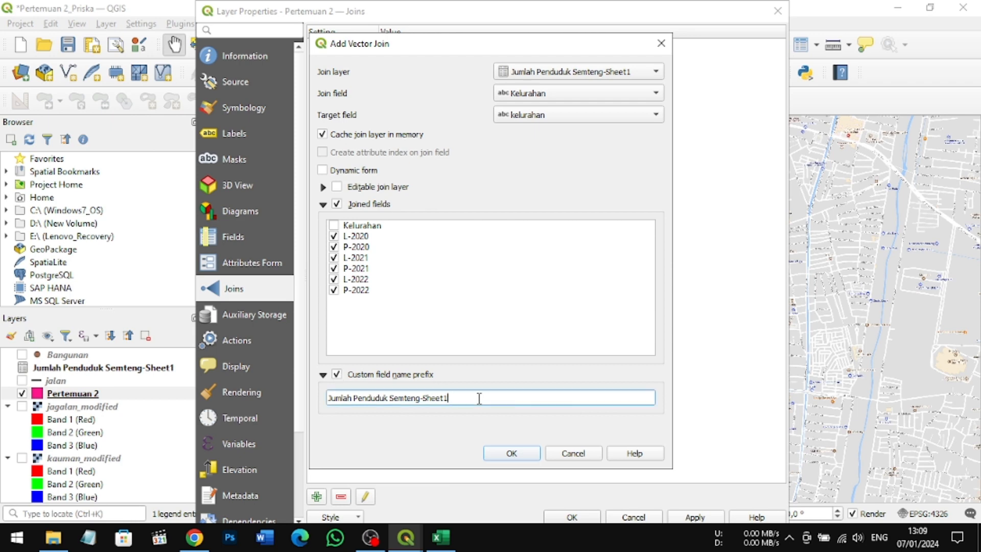
key(BackSpace)
key(BackSpace)
key(BackSpace)
key(BackSpace)
key(BackSpace)
key(BackSpace)
key(BackSpace)
key(BackSpace)
key(BackSpace)
key(BackSpace)
key(BackSpace)
key(BackSpace)
key(BackSpace)
key(BackSpace)
key(BackSpace)
key(BackSpace)
key(BackSpace)
key(BackSpace)
key(BackSpace)
key(BackSpace)
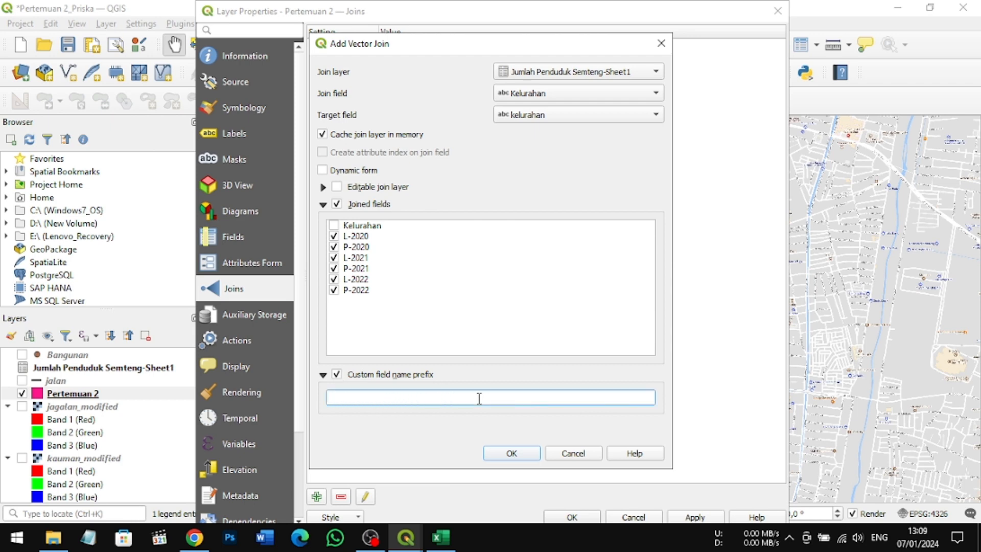
text(Total-)
click(512, 453)
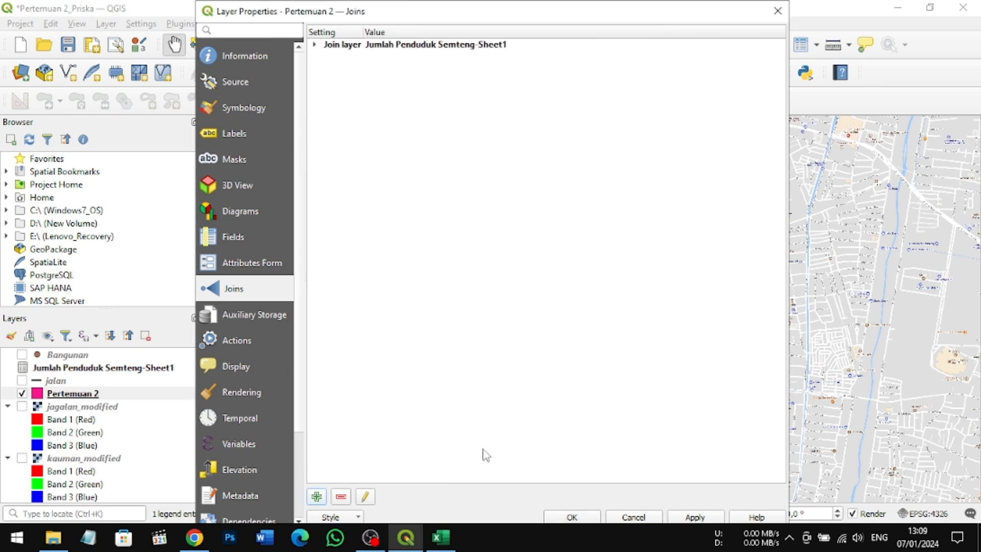
click(700, 518)
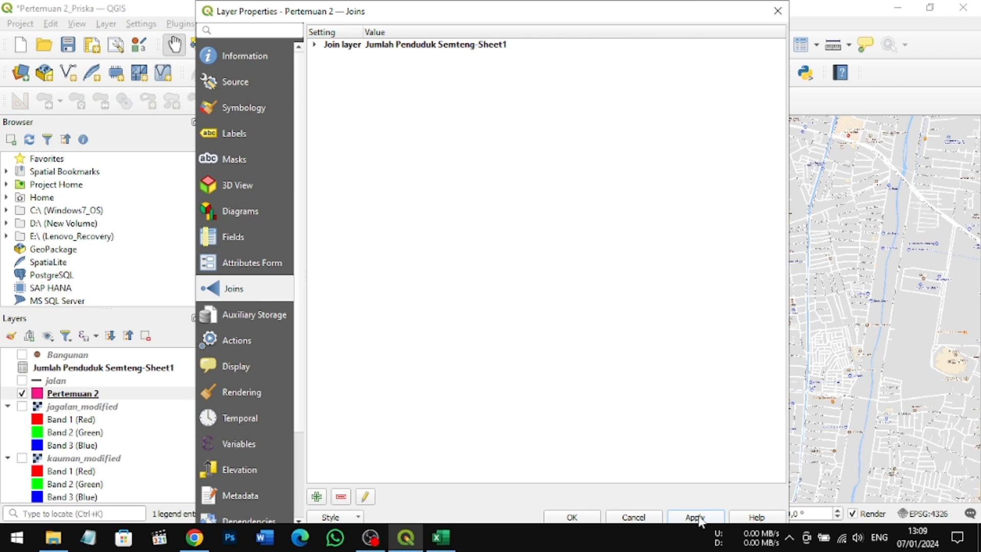
click(571, 517)
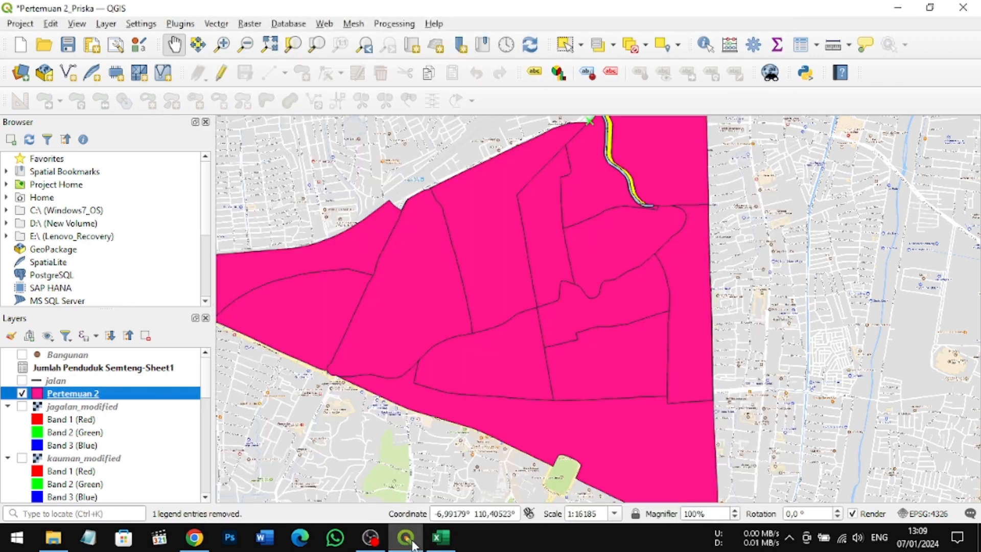
Step: Review the new join in the Pertemuan 2 layer properties
mouse_move(411, 542)
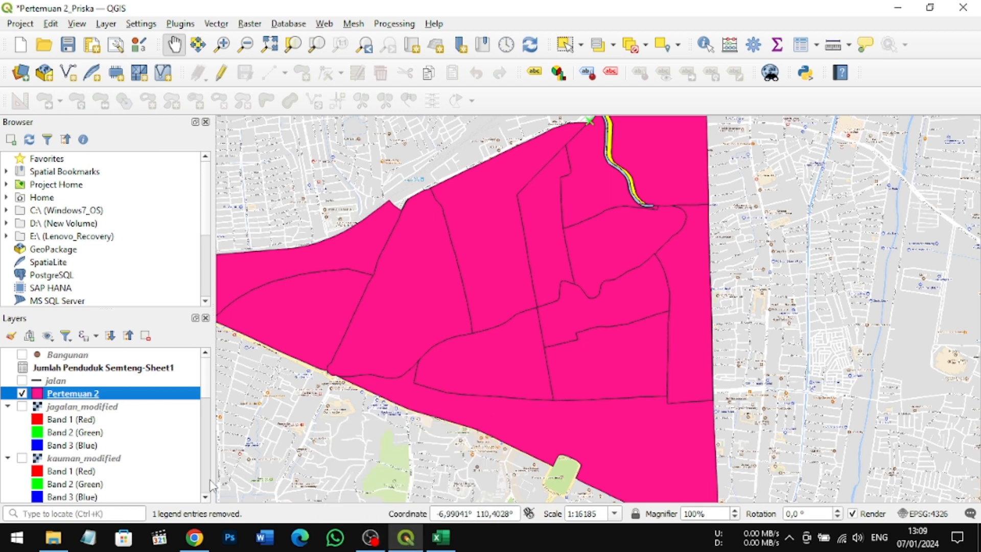
right_click(170, 397)
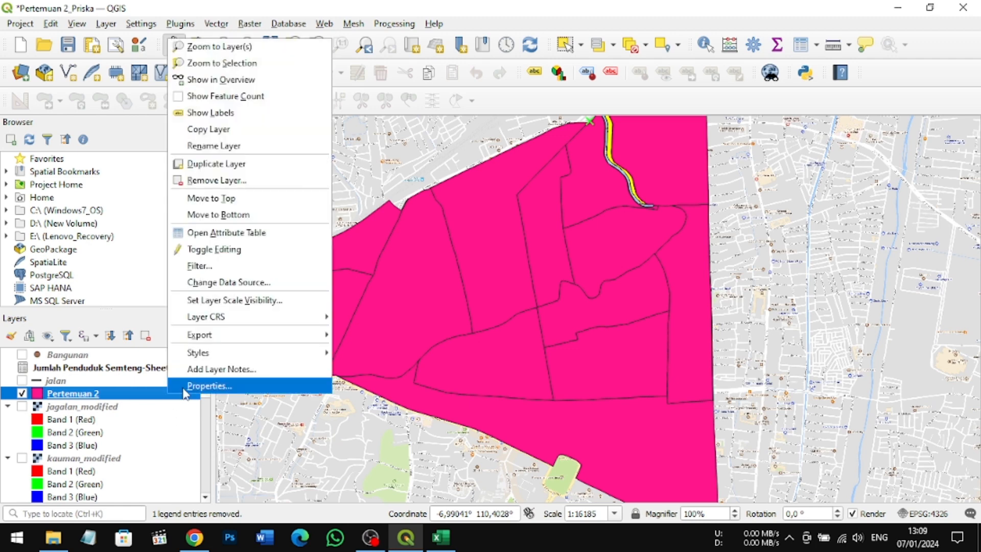
click(185, 390)
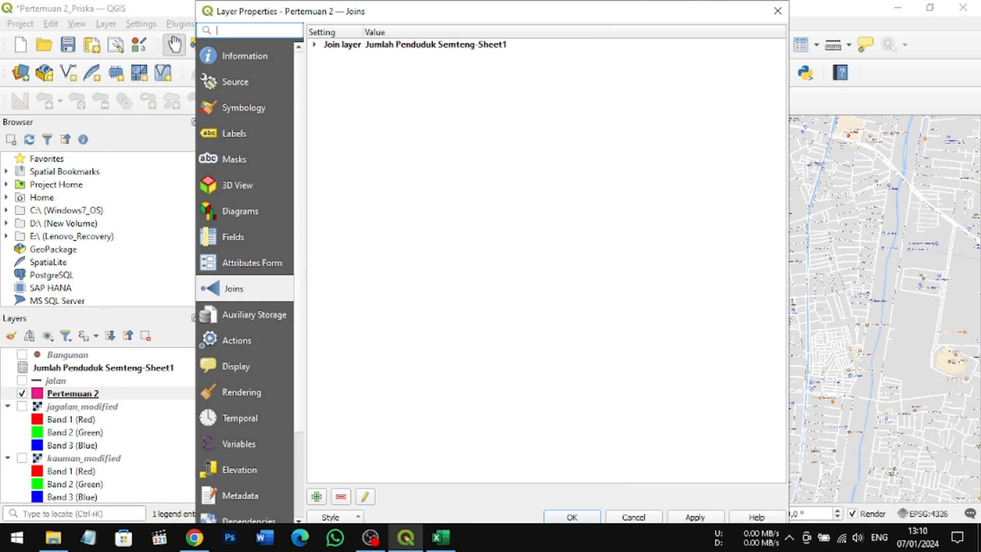
click(690, 518)
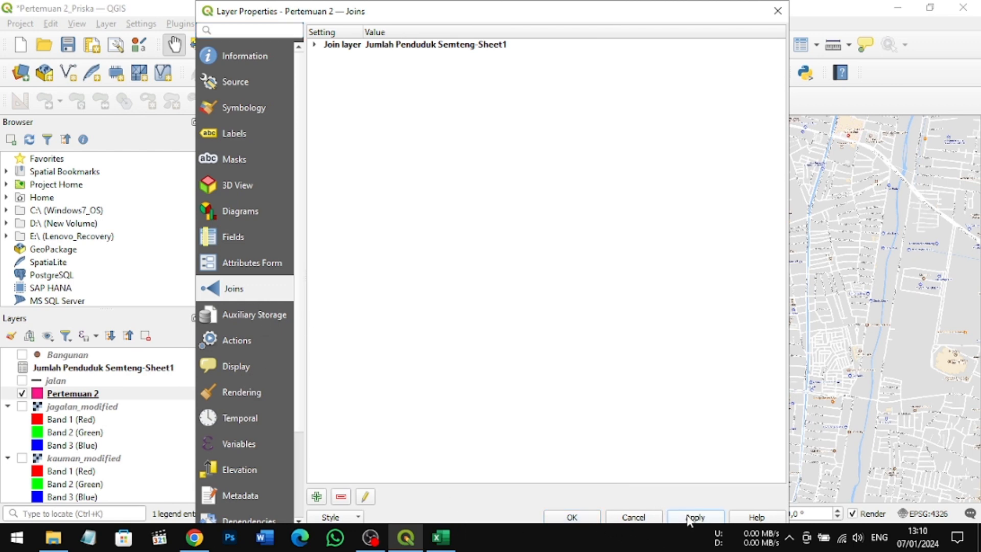
click(570, 517)
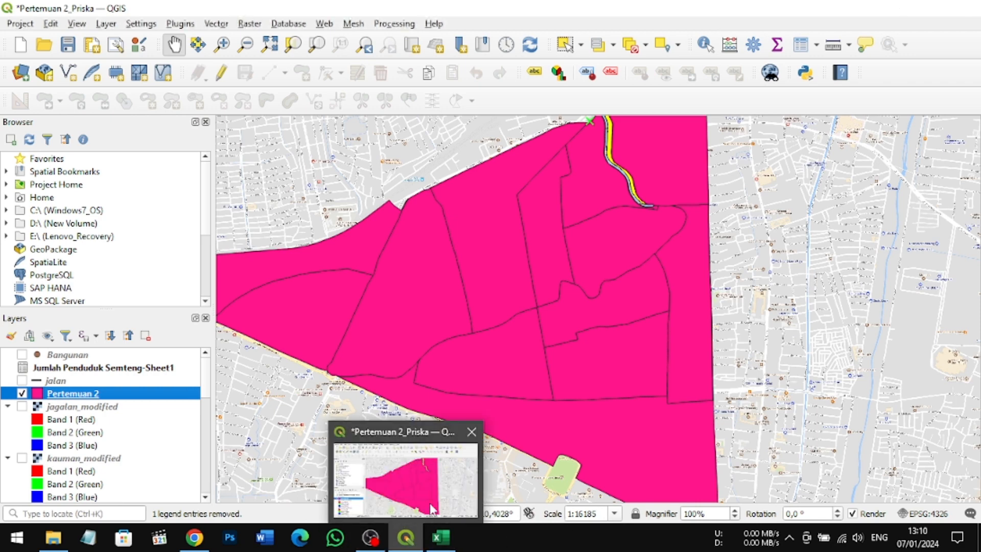
Step: From the Pertemuan 2 attribute table, set up a new Integer (64 bit) field named Total 2020 for all features in the Field Calculator
click(433, 510)
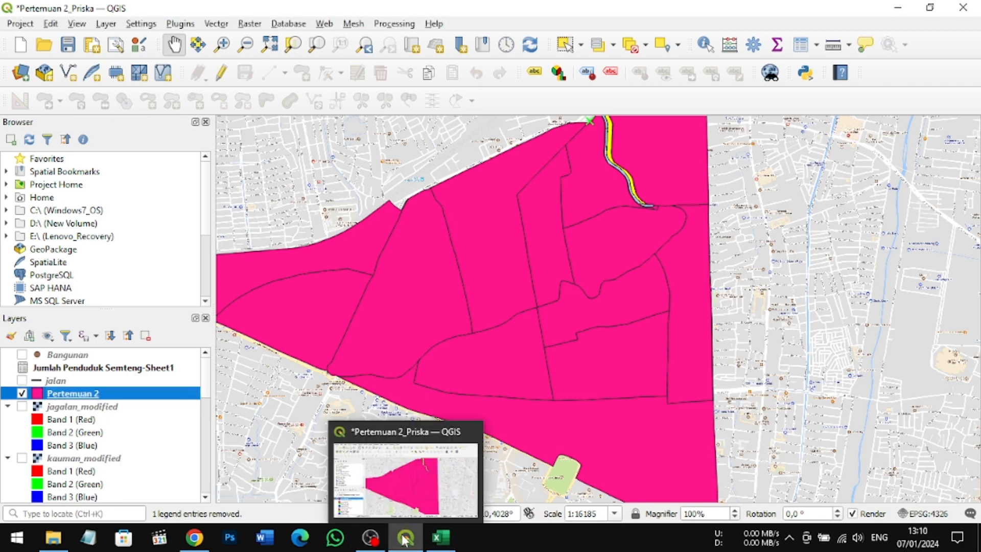
click(803, 45)
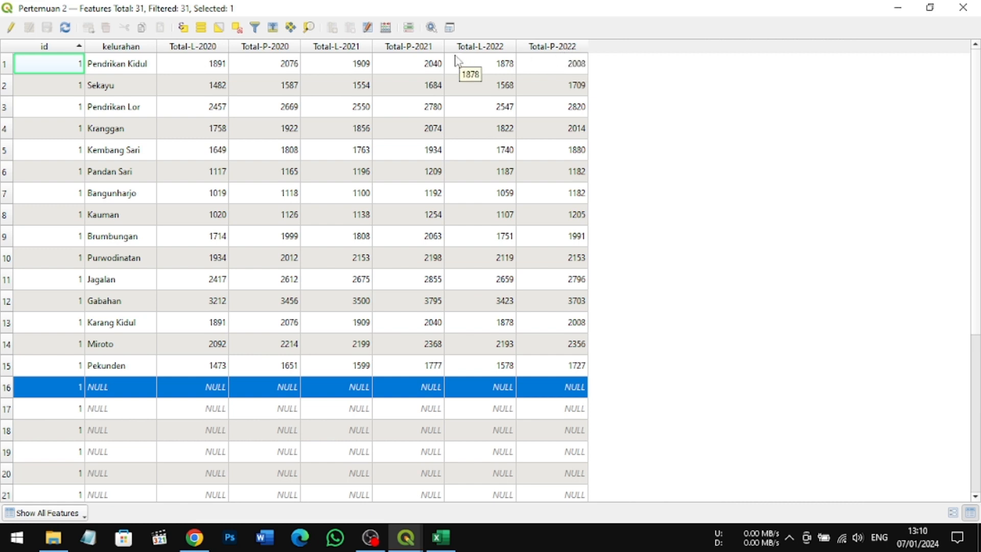
click(386, 29)
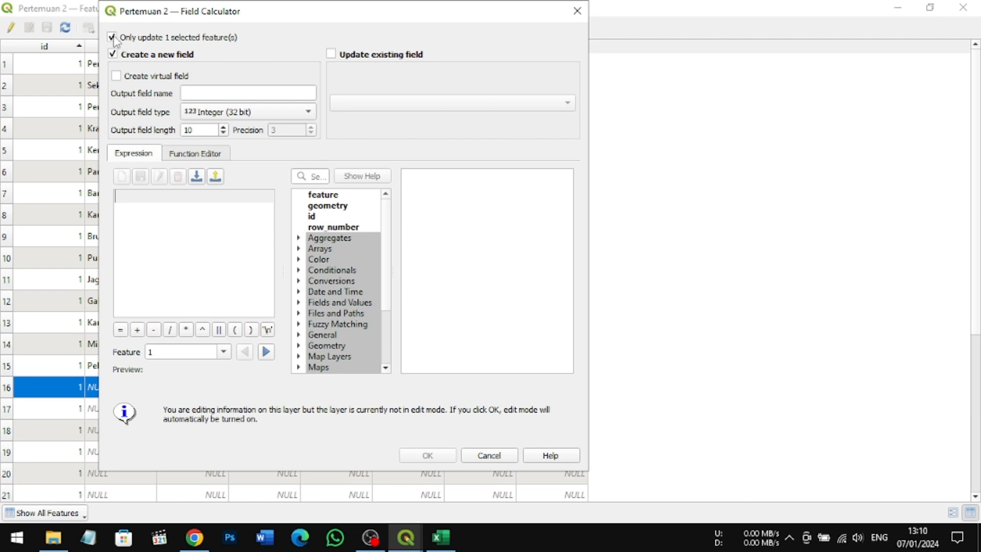
click(111, 38)
click(244, 93)
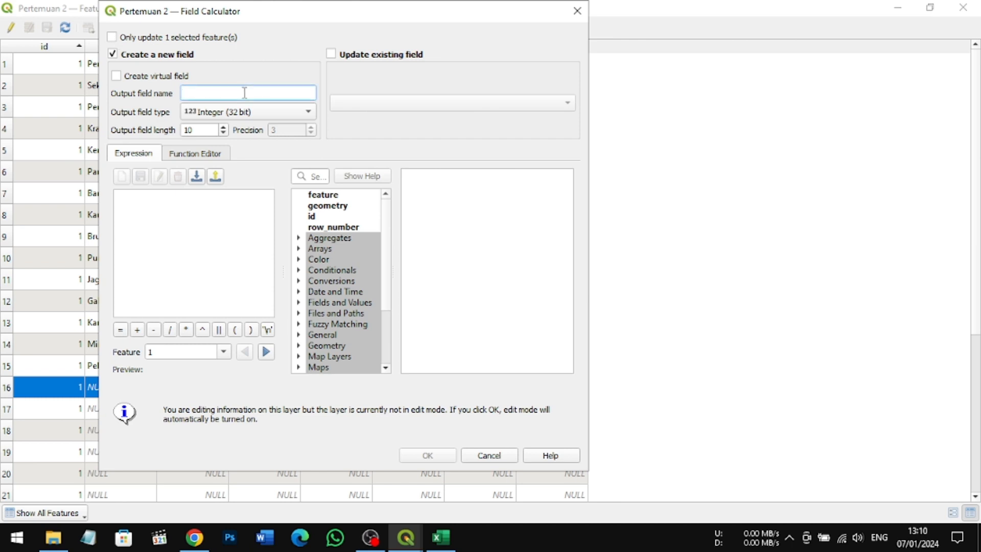
text(Total 2020)
click(282, 113)
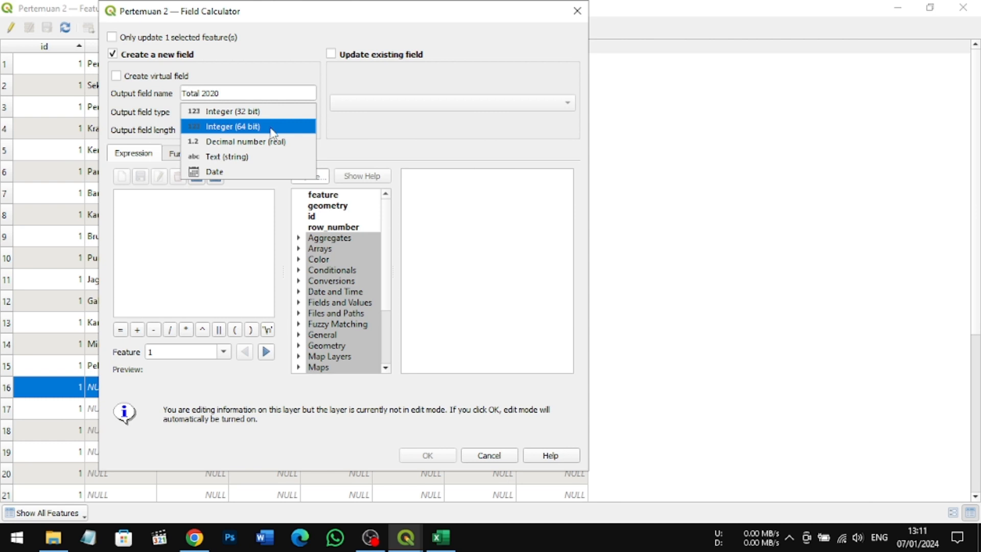
click(272, 127)
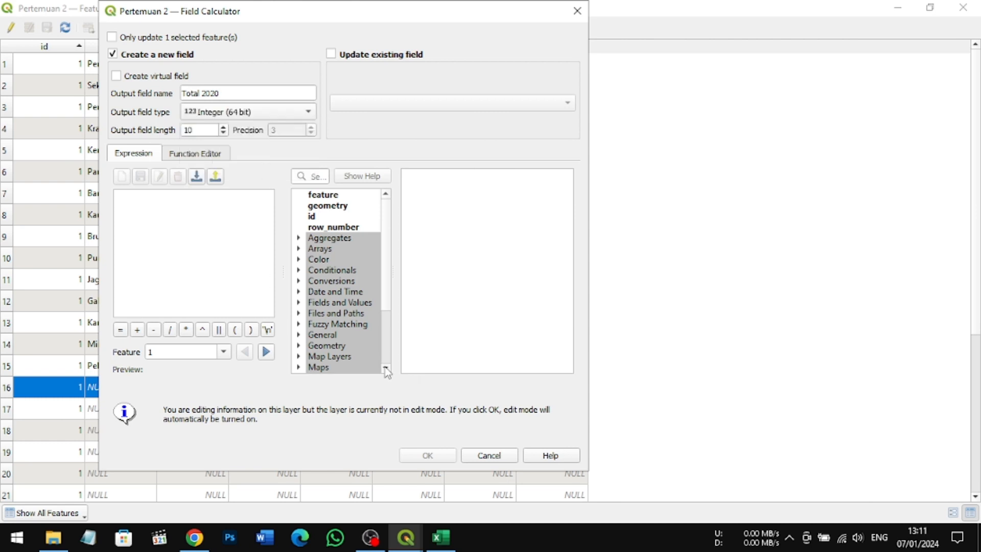
Step: Calculate the Total 2020 field as "Total-L-2020" + "Total-P-2020" and create it
click(300, 303)
scroll(352, 327, down, 3)
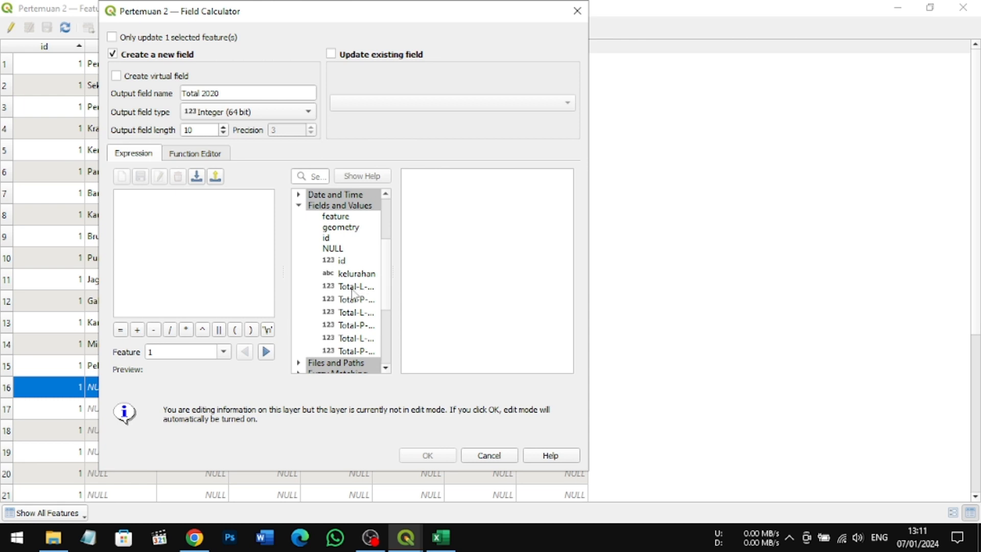
double_click(355, 287)
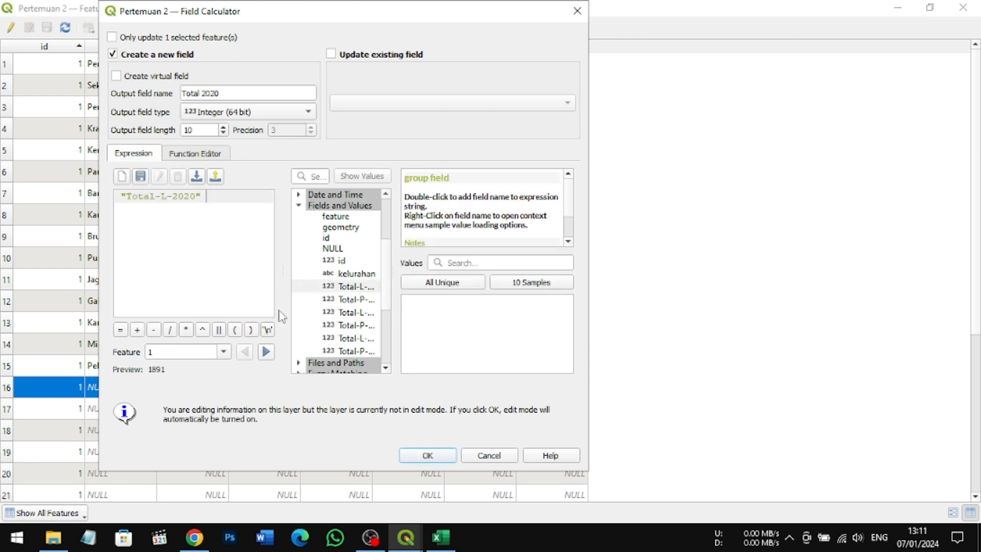
click(137, 330)
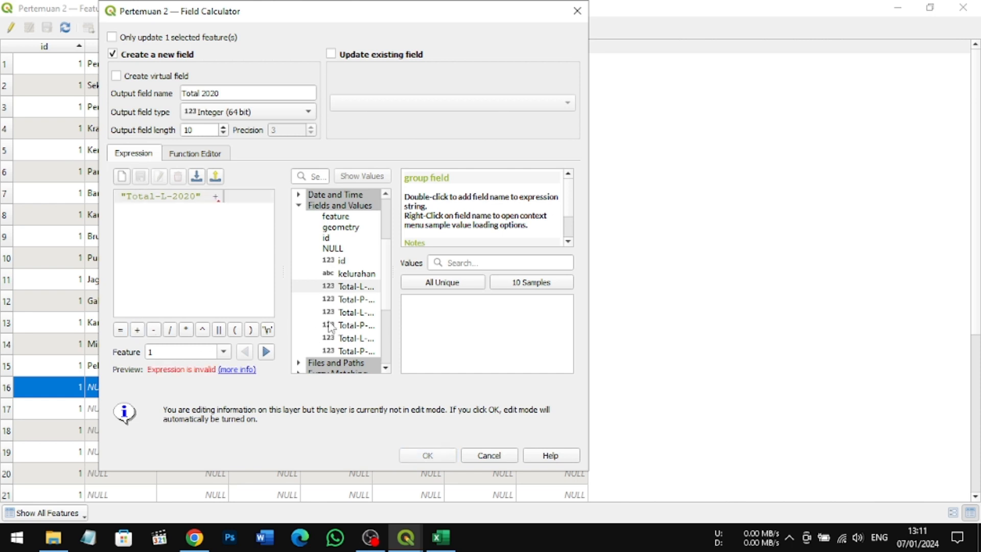
double_click(355, 300)
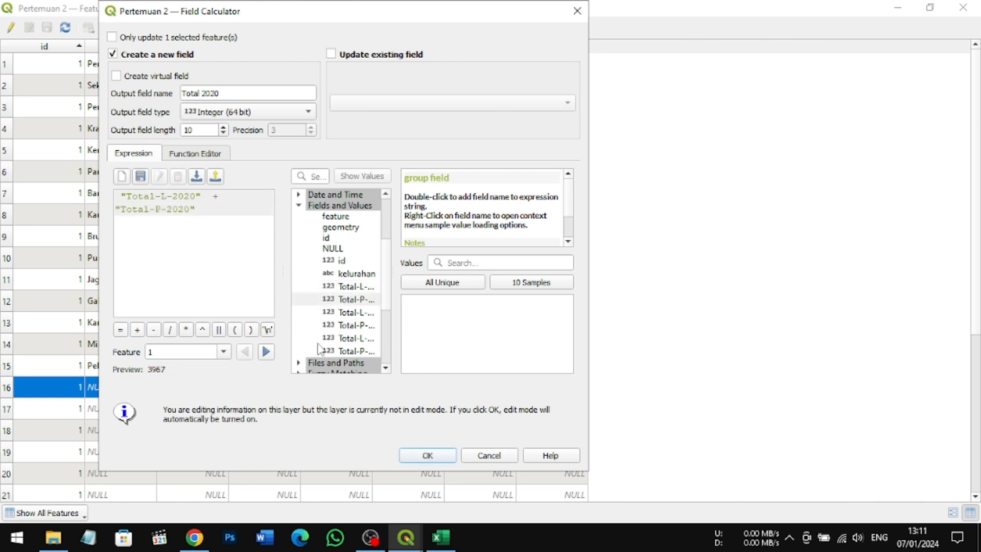
click(428, 457)
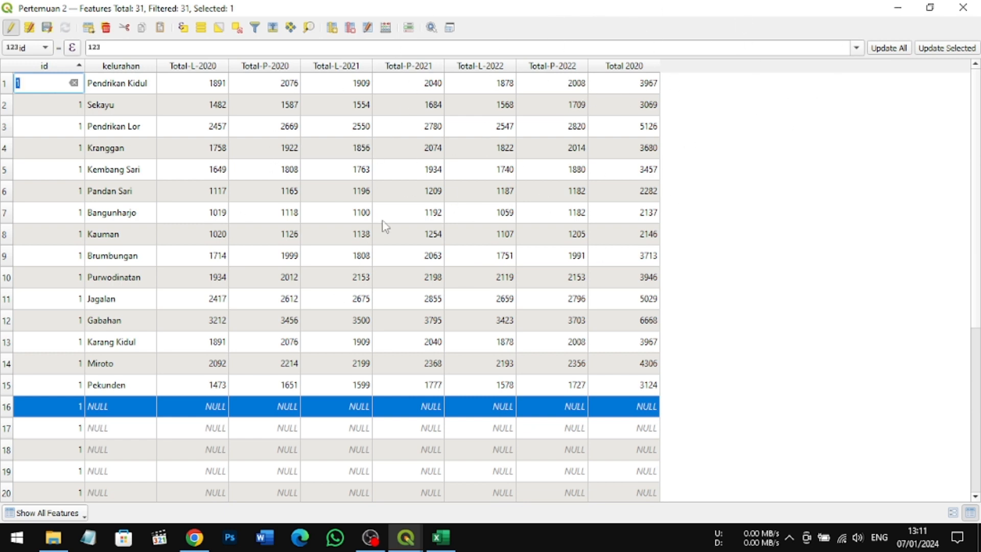
Step: Set up a new Integer (64 bit) field named Total 2021 for all features in the Field Calculator
click(386, 28)
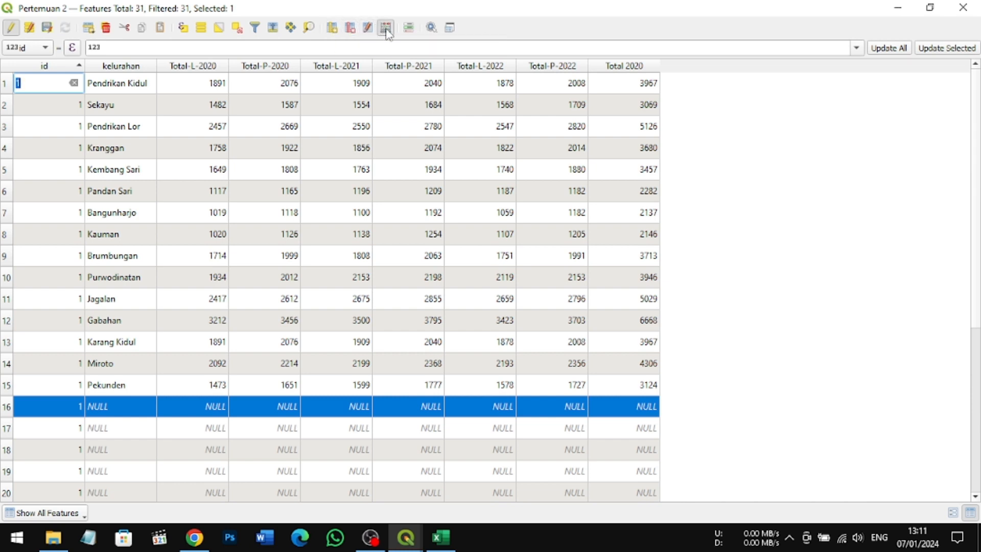
click(111, 38)
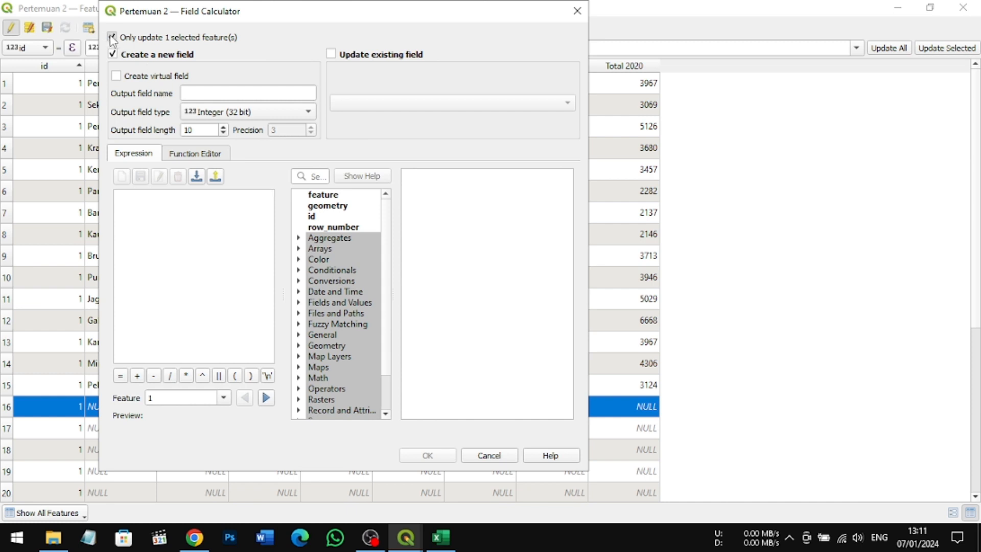
click(259, 93)
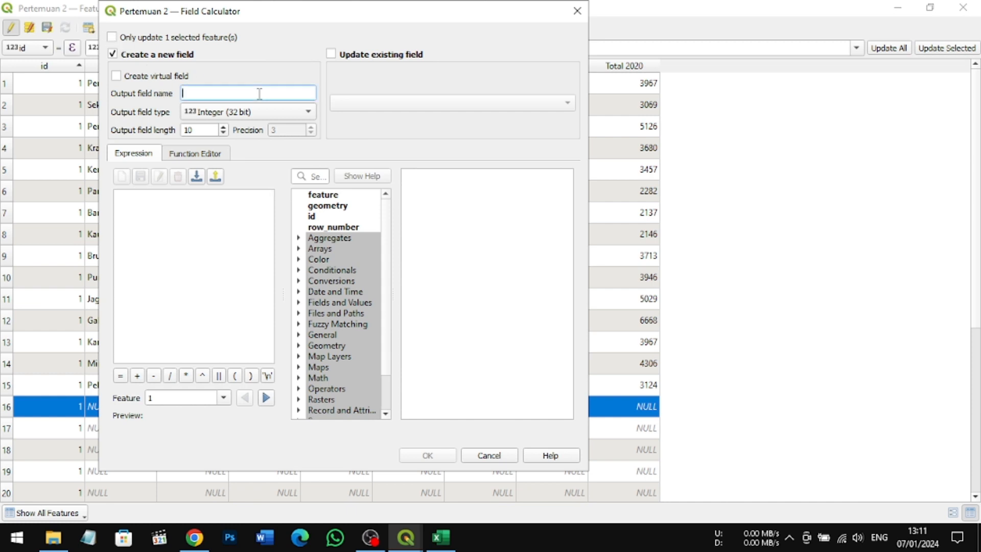
text(Total 2021)
click(314, 110)
click(292, 129)
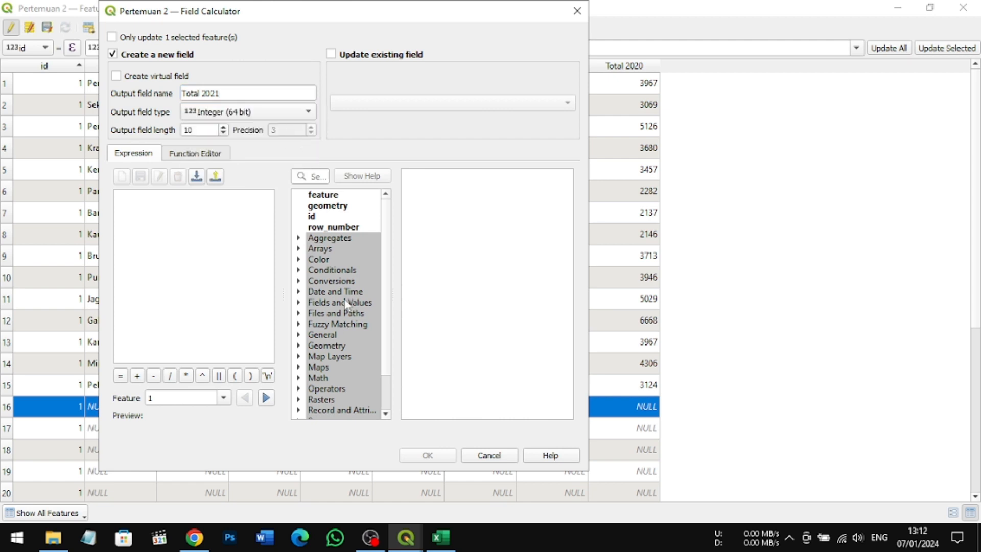
Step: Calculate the Total 2021 field as "Total-L-2021" + "Total-P-2021" and create it
click(300, 303)
scroll(349, 373, down, 2)
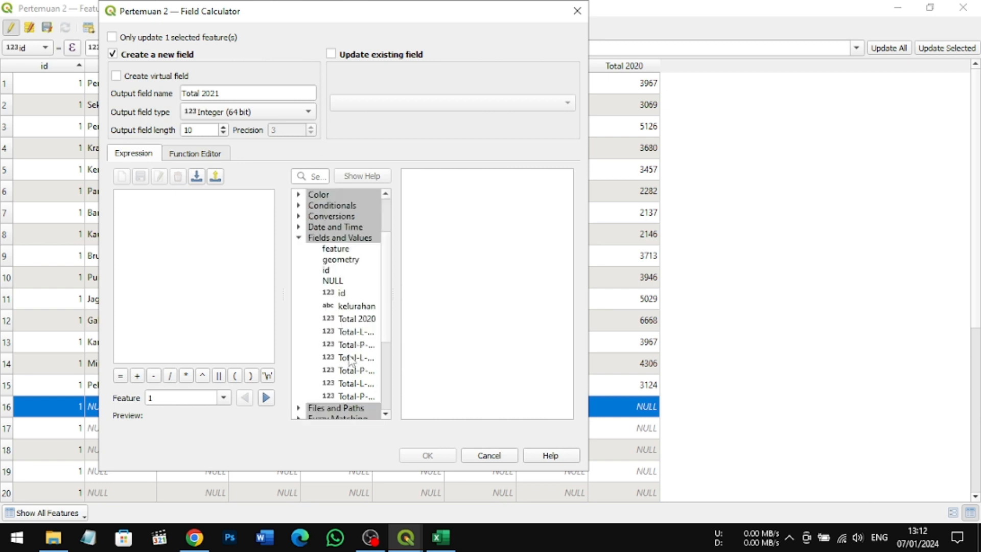
double_click(345, 357)
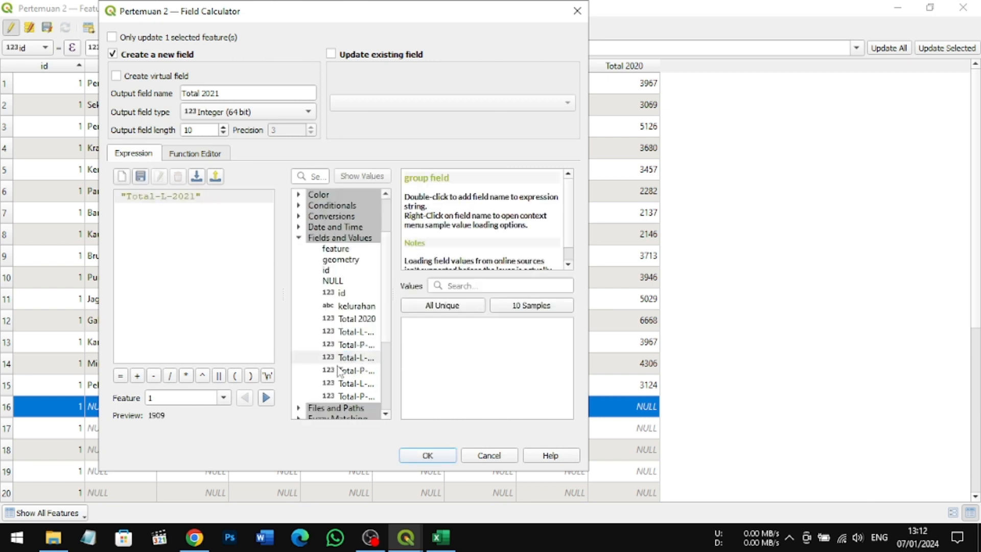
click(137, 376)
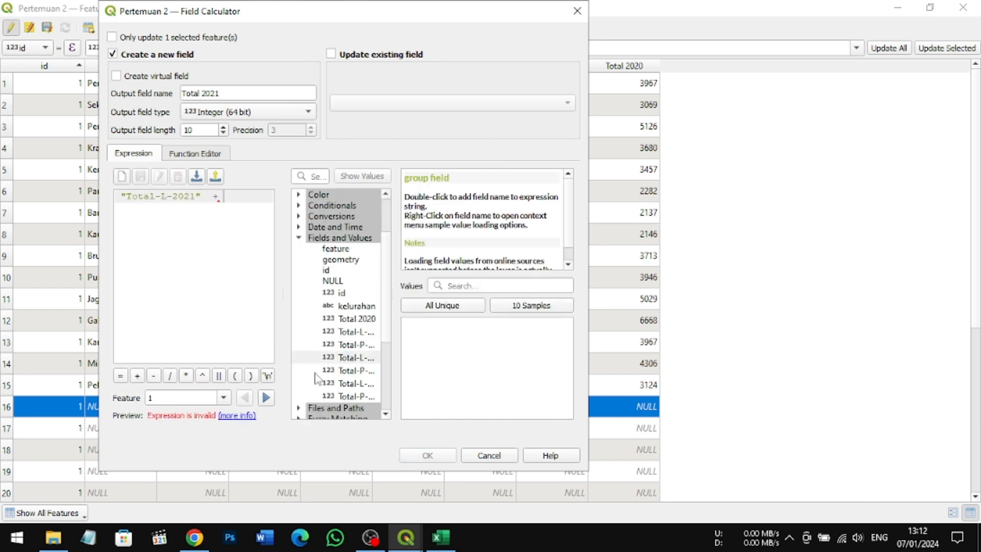
double_click(353, 370)
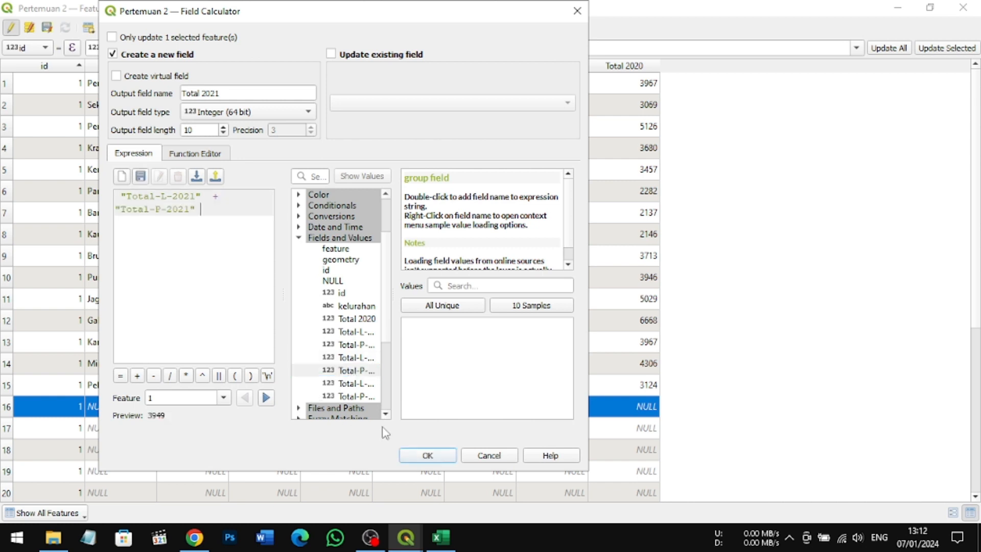
click(439, 456)
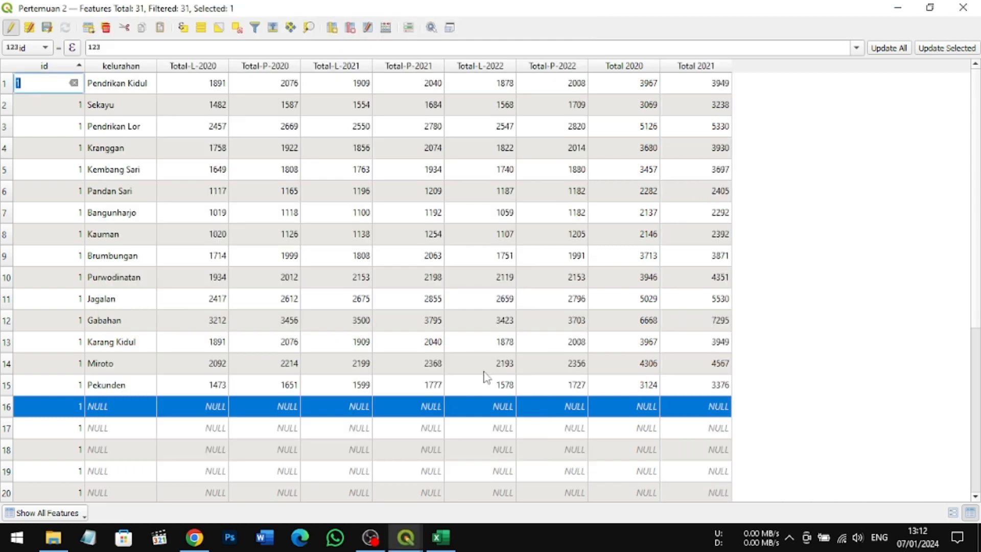
Step: Set up a new Integer (64 bit) field named Total 2022 for all features in the Field Calculator
click(385, 29)
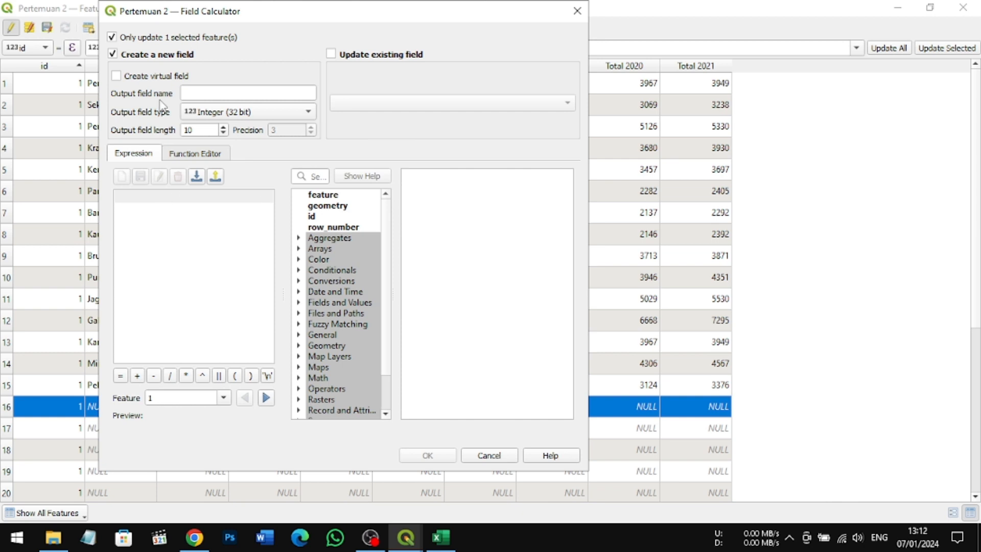
click(112, 37)
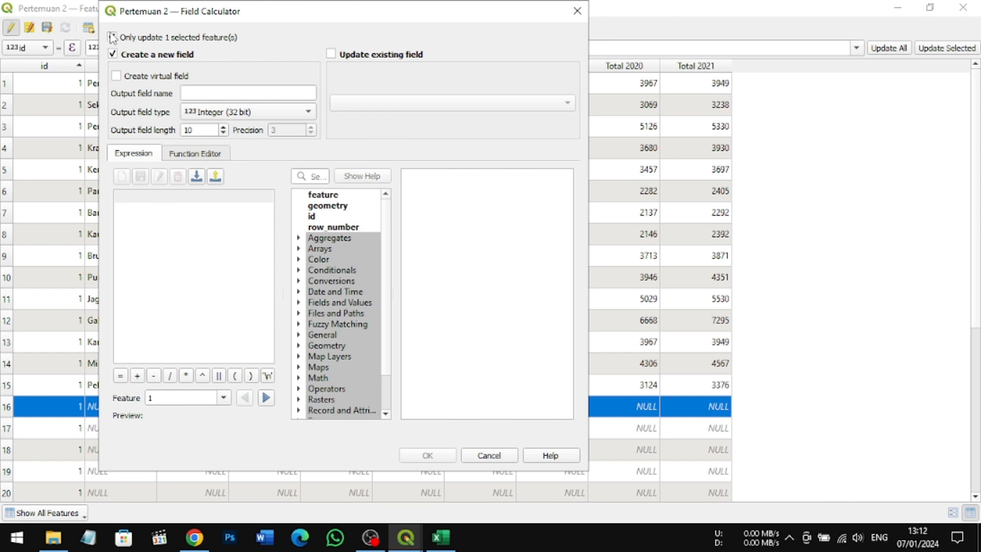
click(226, 92)
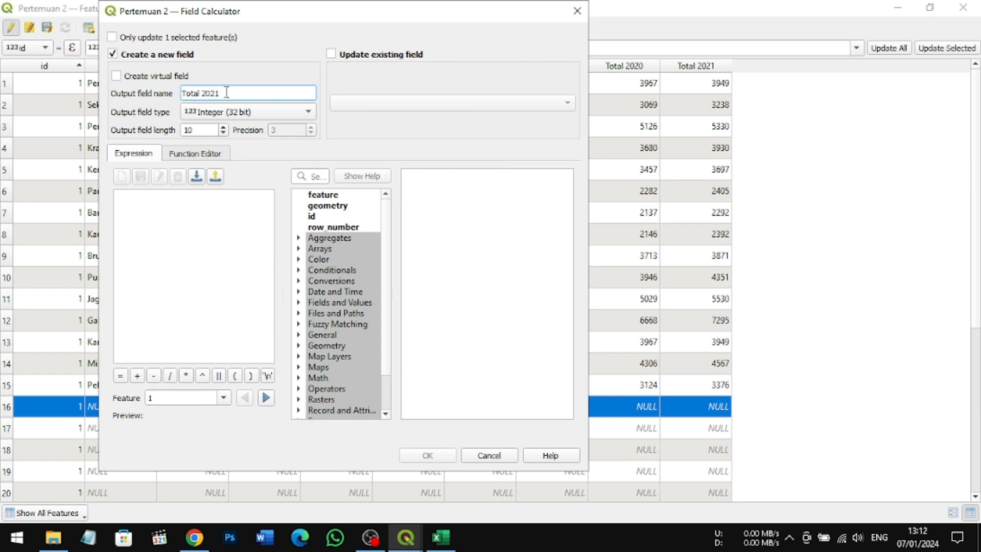
text(Total 2022)
click(310, 117)
click(294, 132)
Step: Calculate the Total 2022 field as "Total-L-2022" + "Total-P-2022" and create it
click(299, 303)
scroll(343, 330, down, 3)
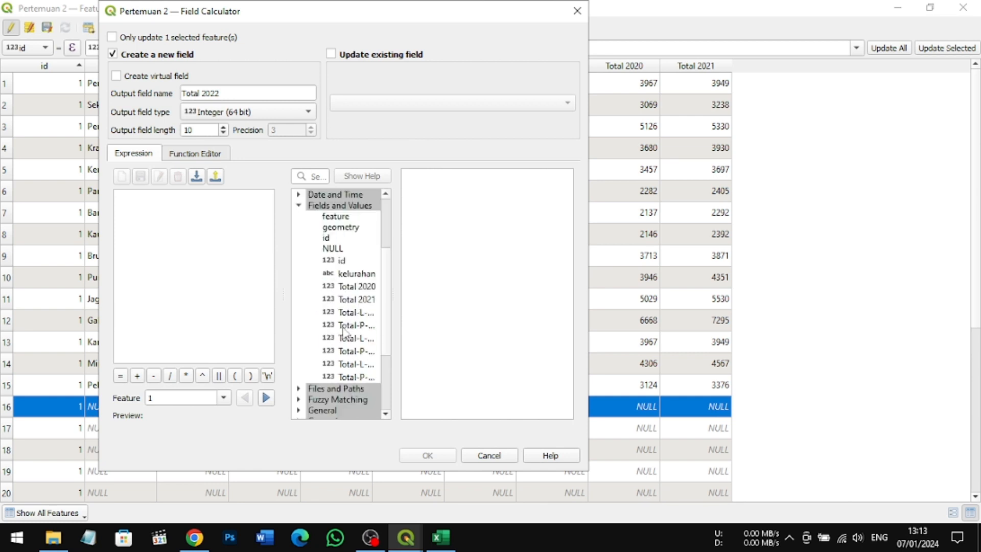
double_click(348, 365)
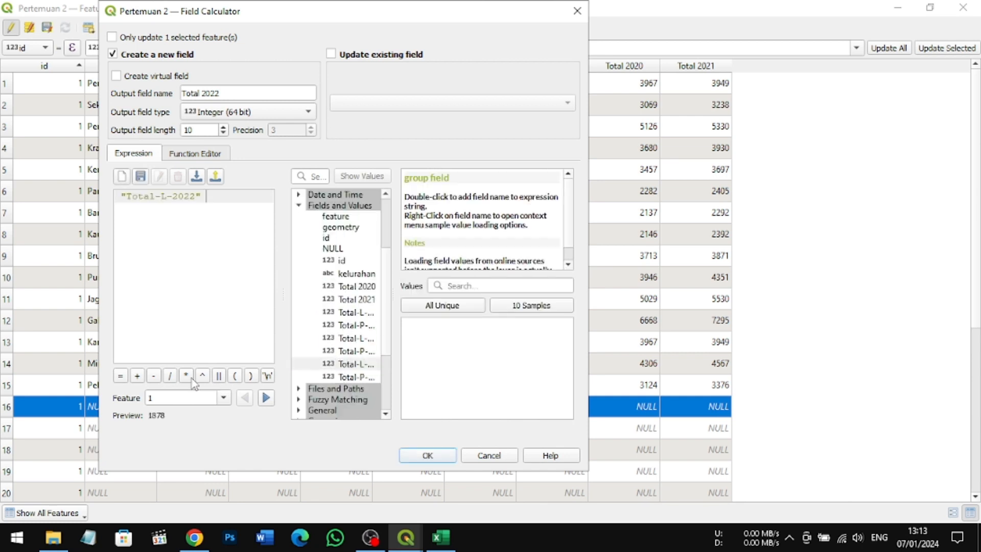
click(137, 376)
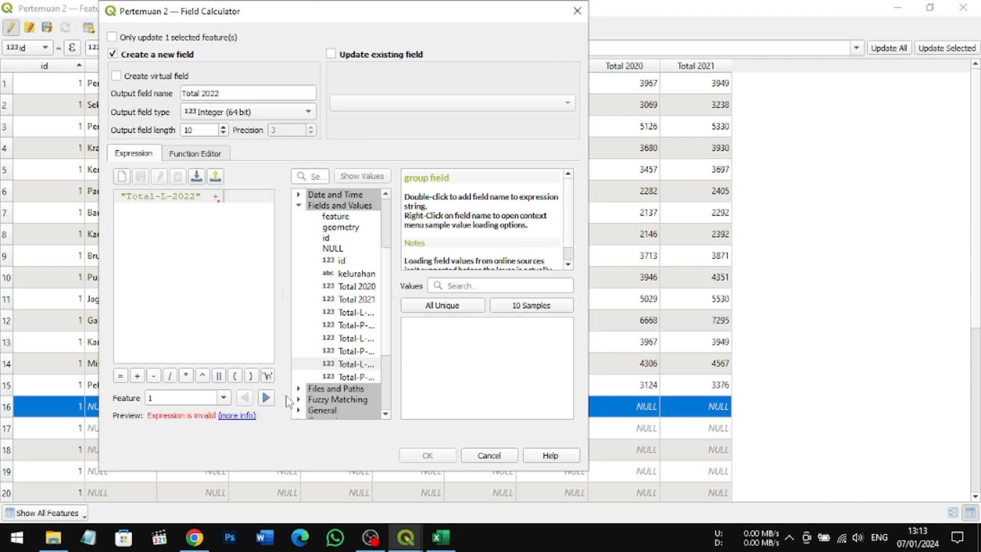
double_click(356, 377)
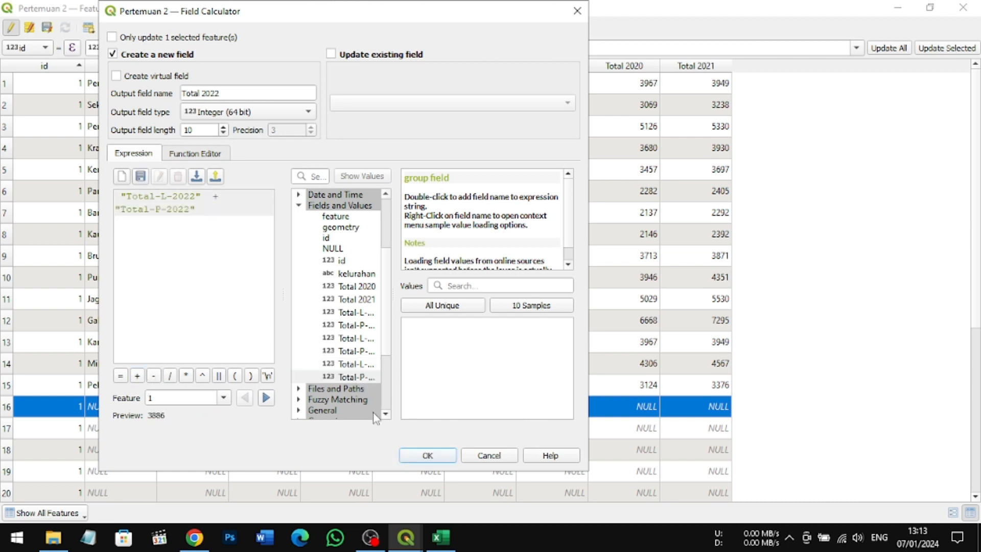
click(428, 455)
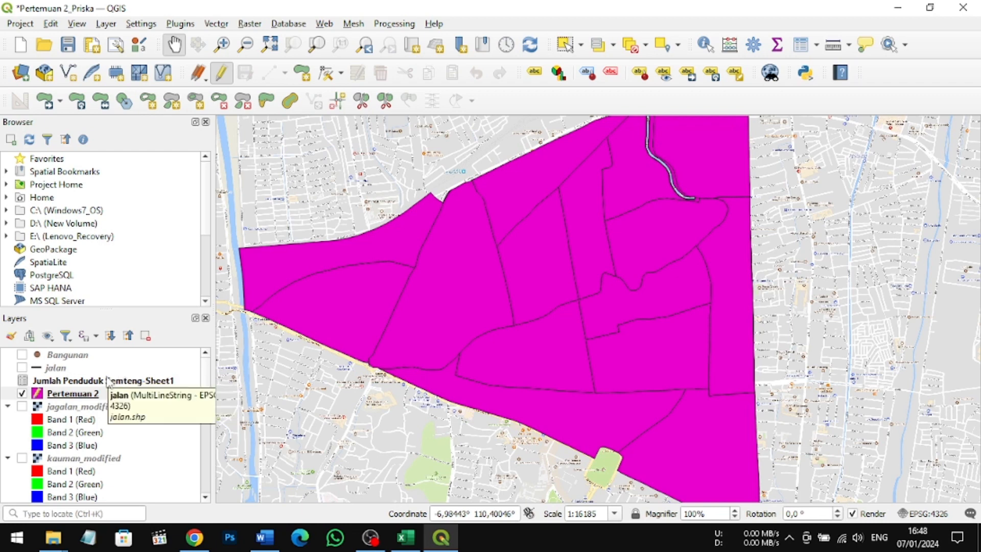
Step: In the Pertemuan 2 layer properties, set the symbology to Categorized using the kelurahan field as value
click(72, 395)
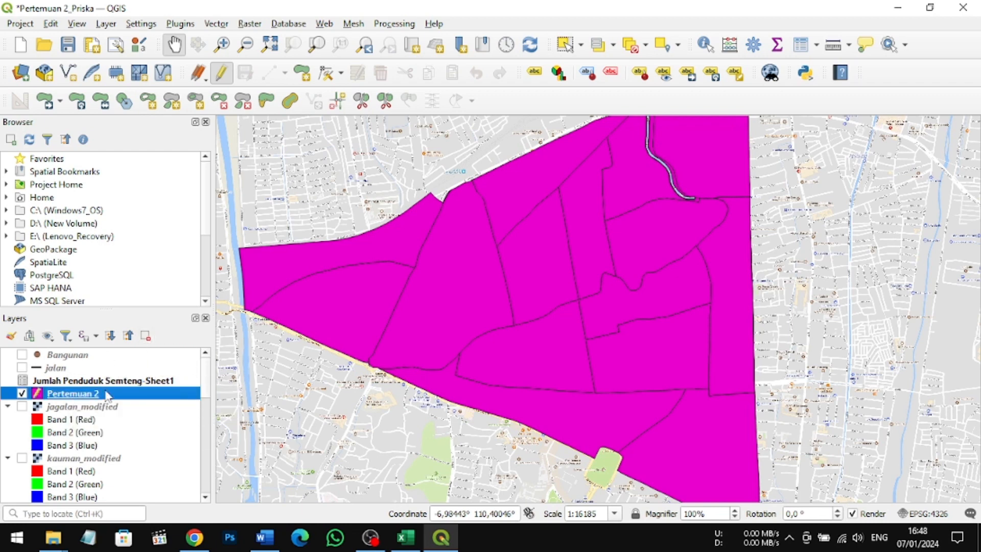
right_click(121, 396)
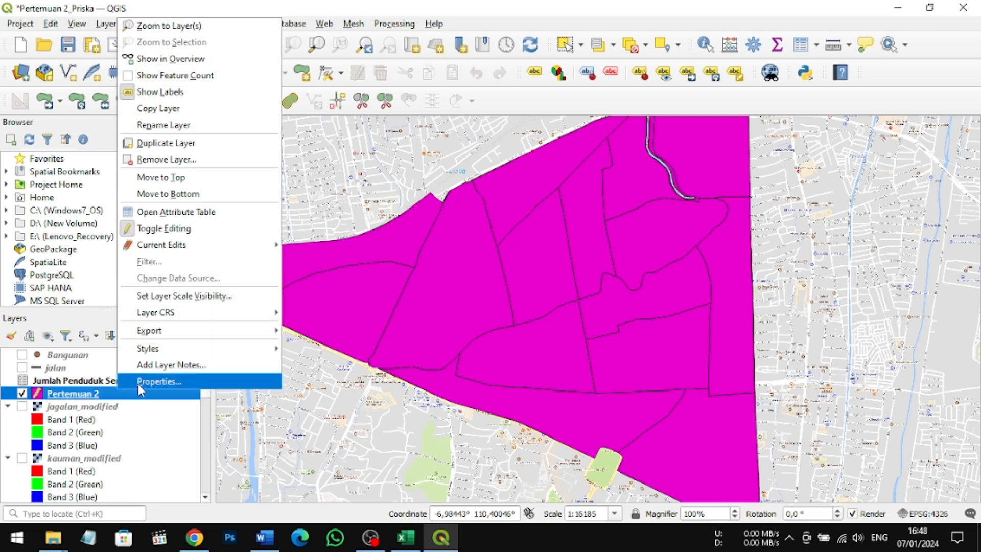
click(142, 382)
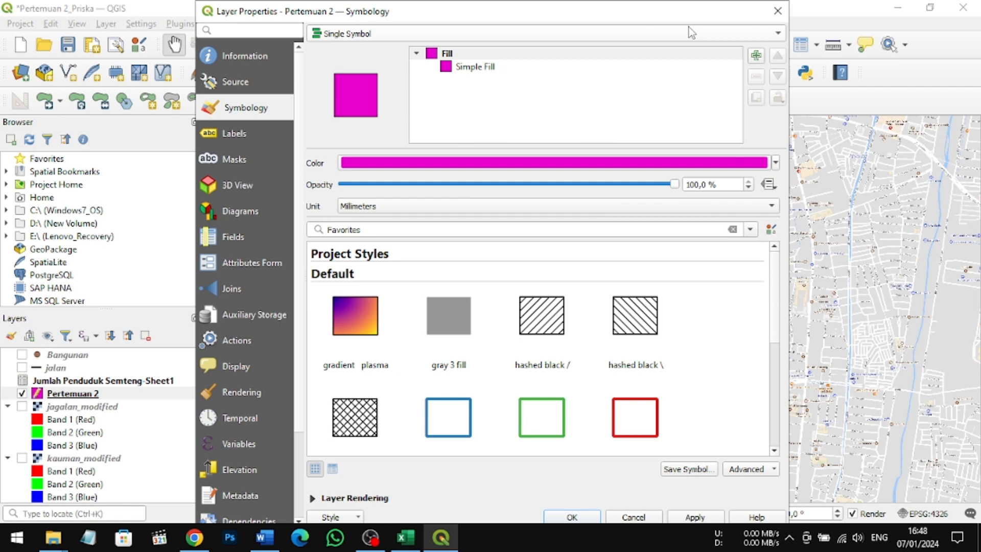
click(771, 35)
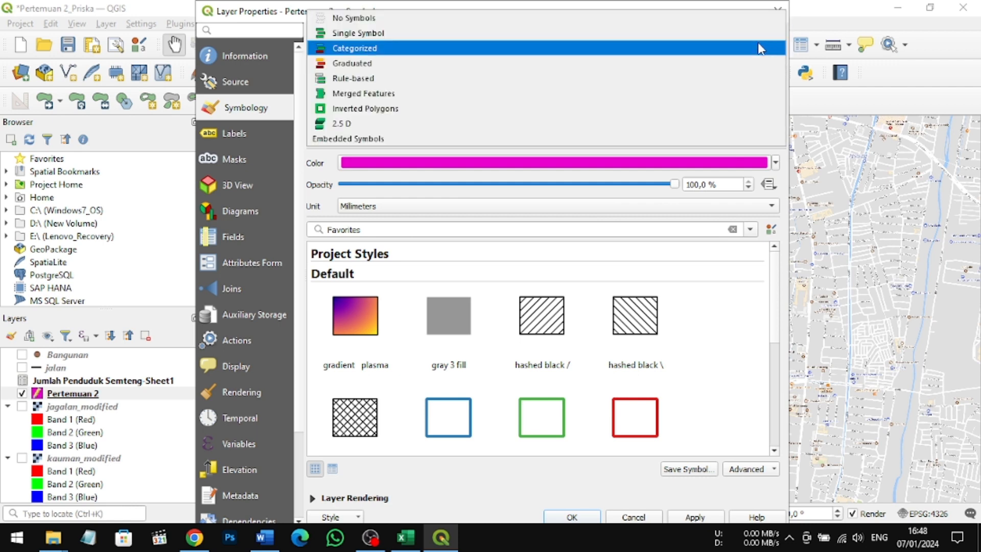
click(761, 49)
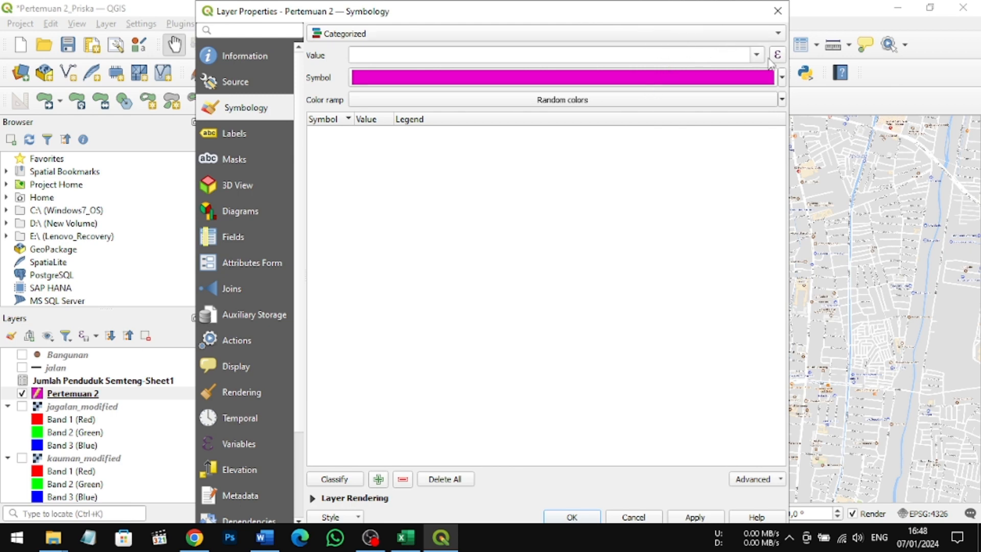
click(757, 55)
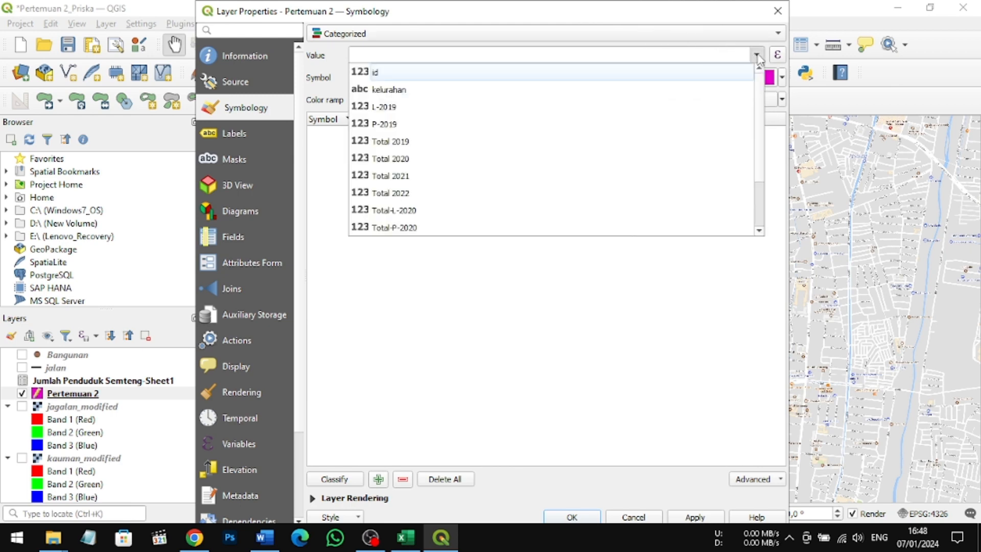
click(737, 90)
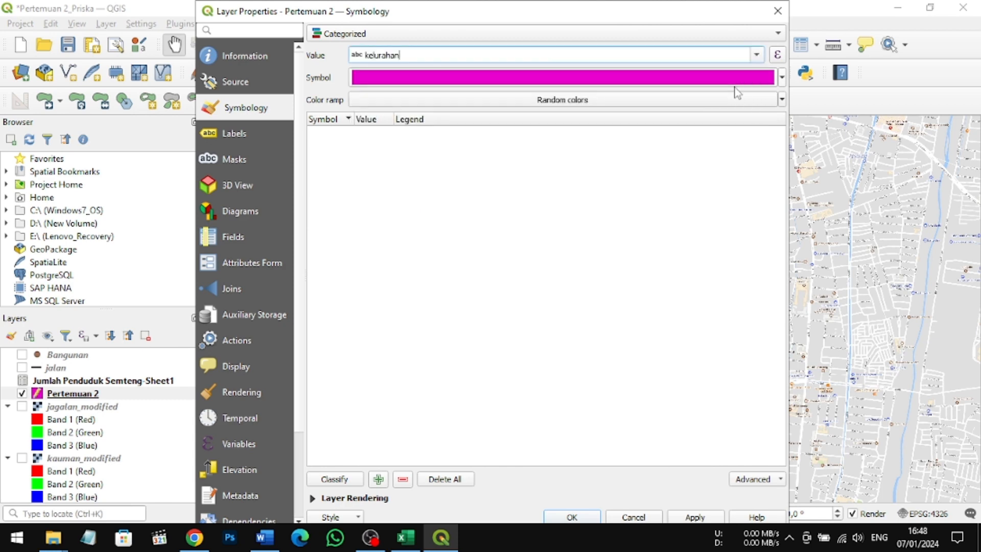
Step: Classify the kelurahan values with the Random colors ramp and apply the symbology to the layer
click(782, 78)
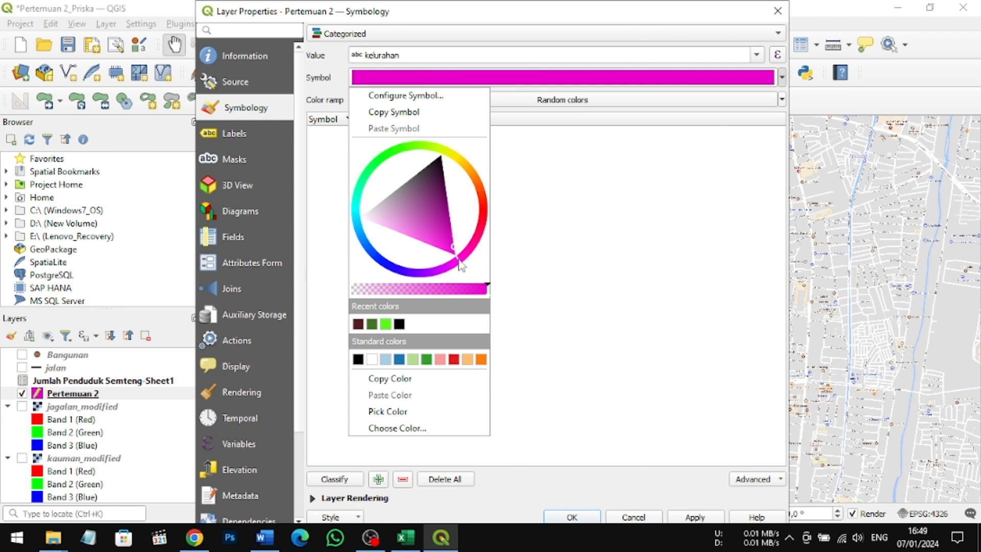
click(524, 387)
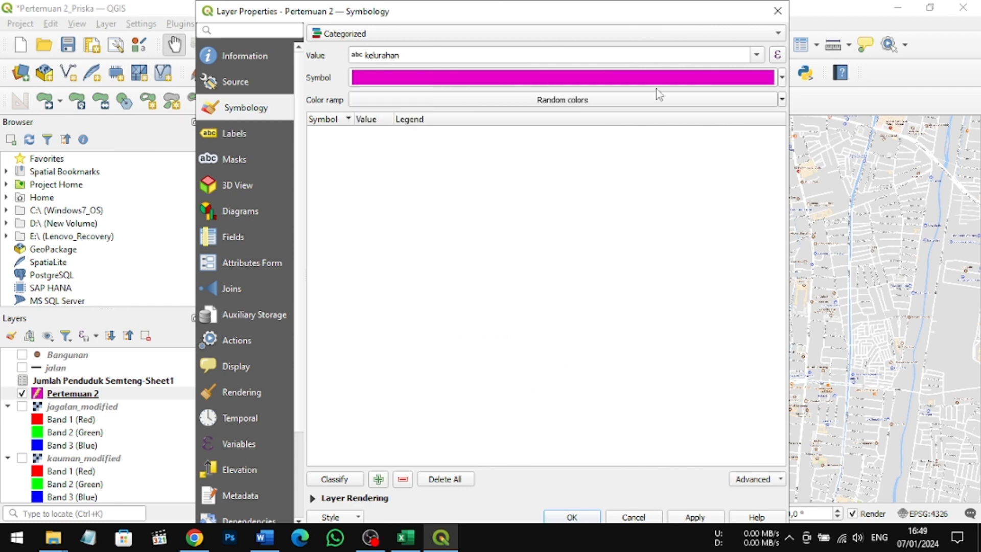
click(337, 484)
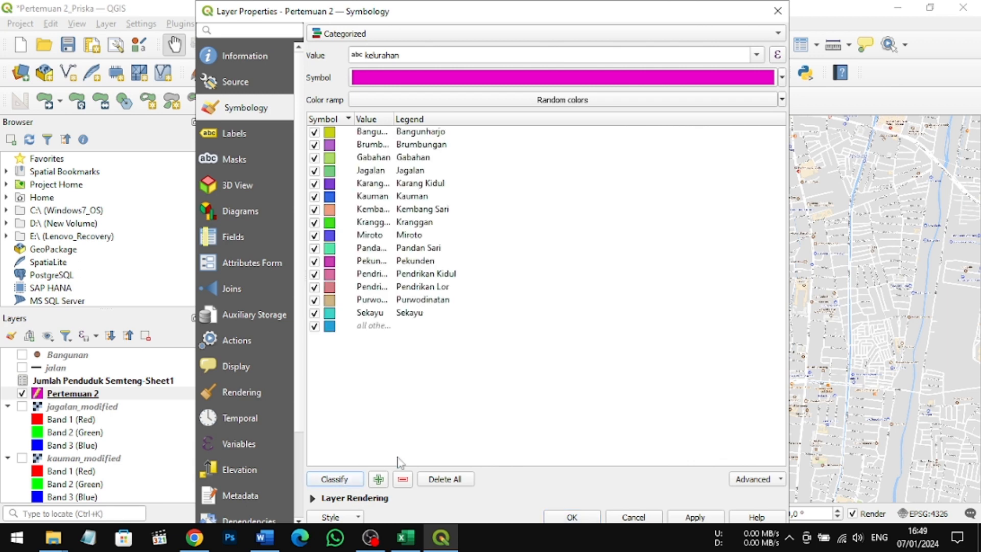
click(708, 519)
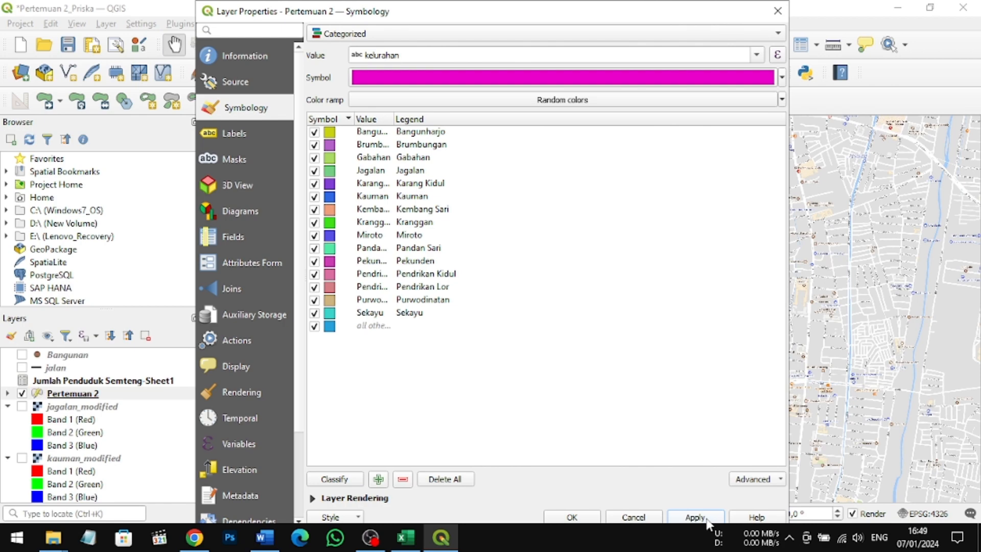
click(571, 517)
Step: Examine the categorized kelurahan polygons across the map, with Pertemuan 2 selected as the active layer
scroll(607, 307, down, 1)
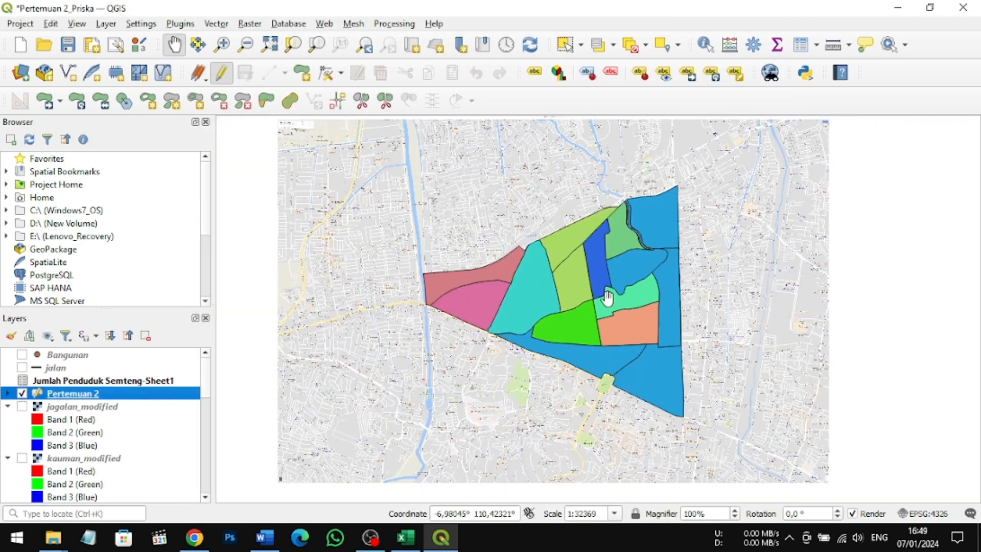
scroll(607, 299, up, 1)
scroll(620, 274, down, 1)
drag(620, 274, 566, 294)
scroll(585, 290, up, 1)
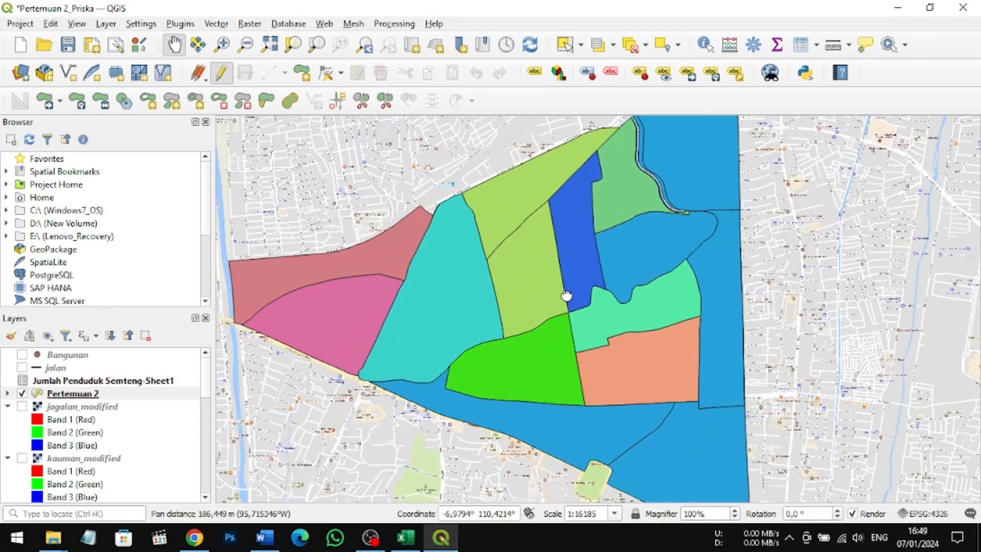
click(148, 393)
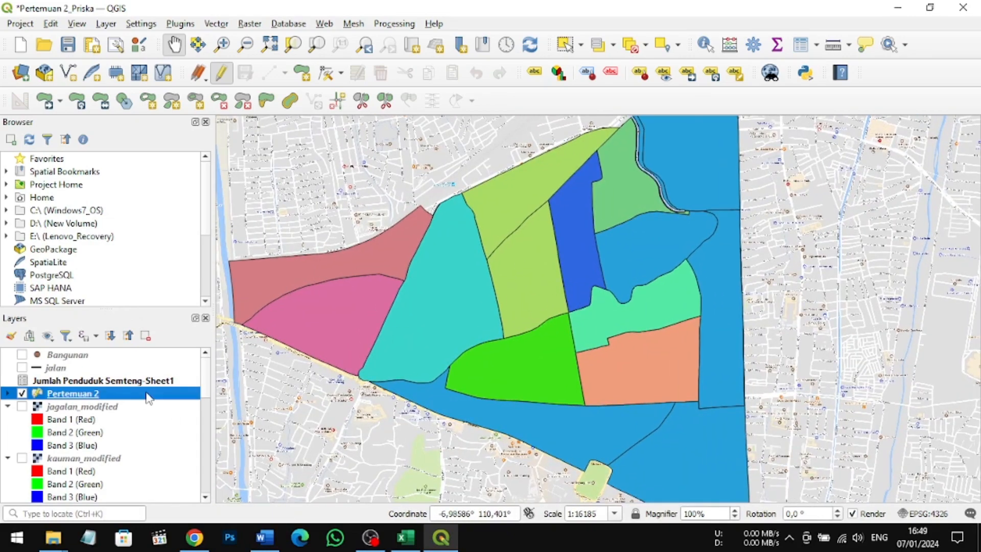
Step: Set the Pertemuan 2 layer's symbology to Graduated using the Total 2019 field as value
right_click(148, 395)
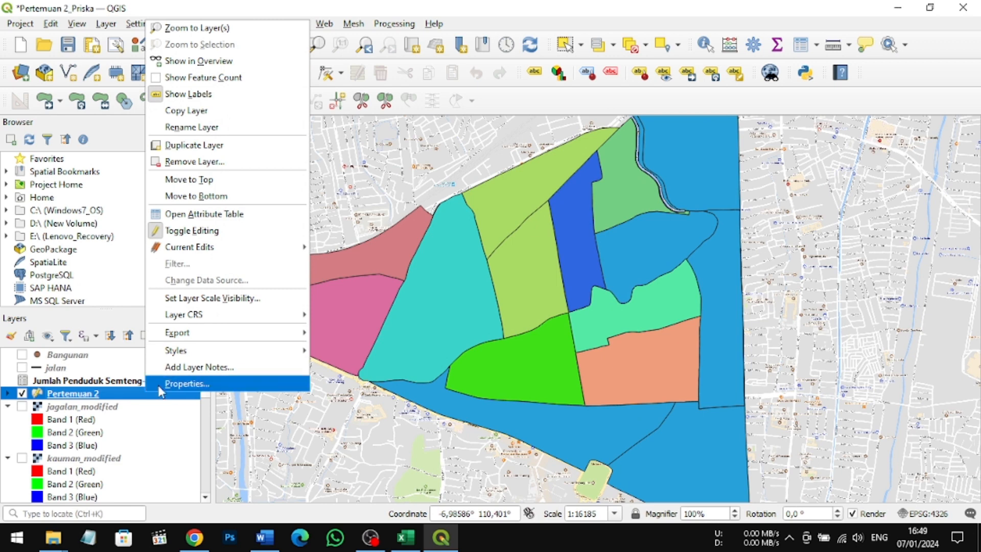
click(161, 392)
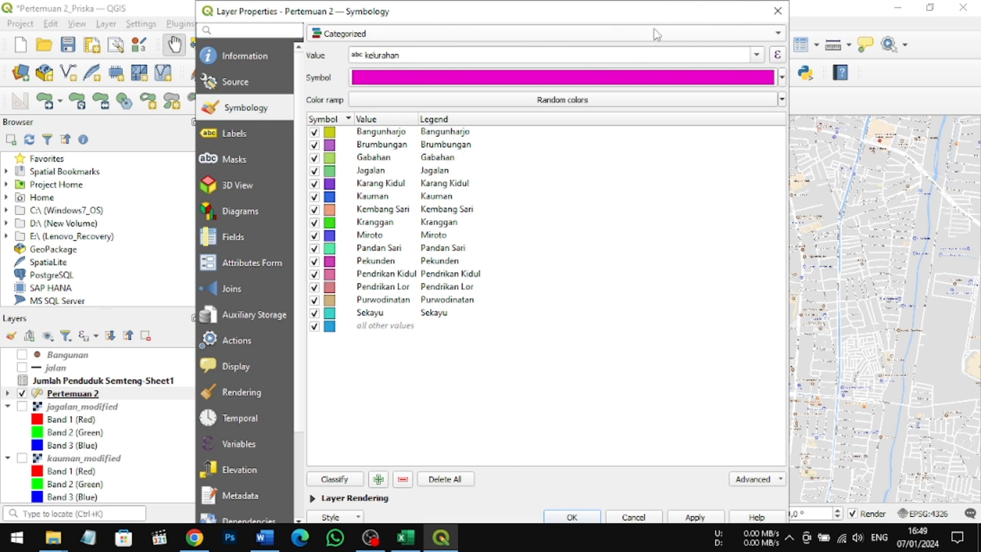
click(777, 35)
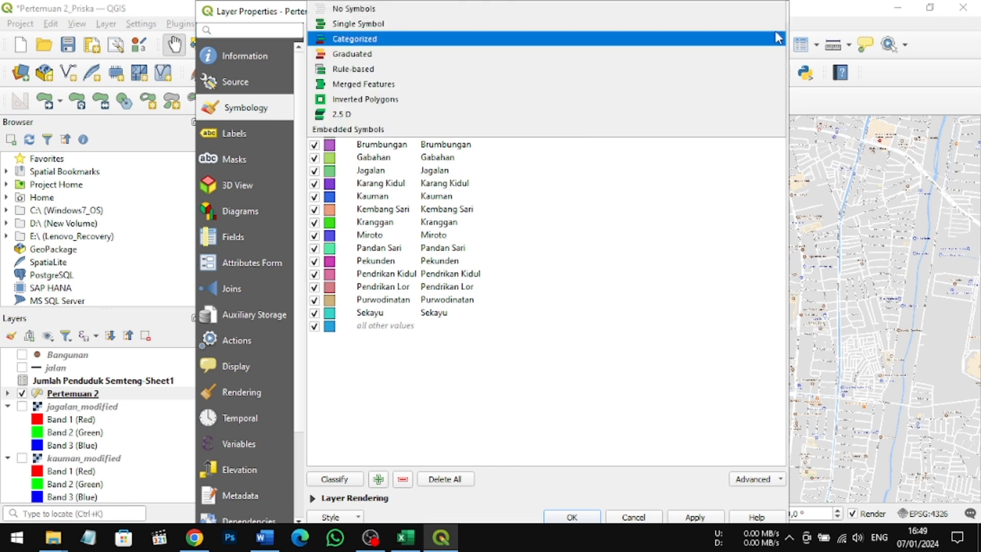
click(747, 53)
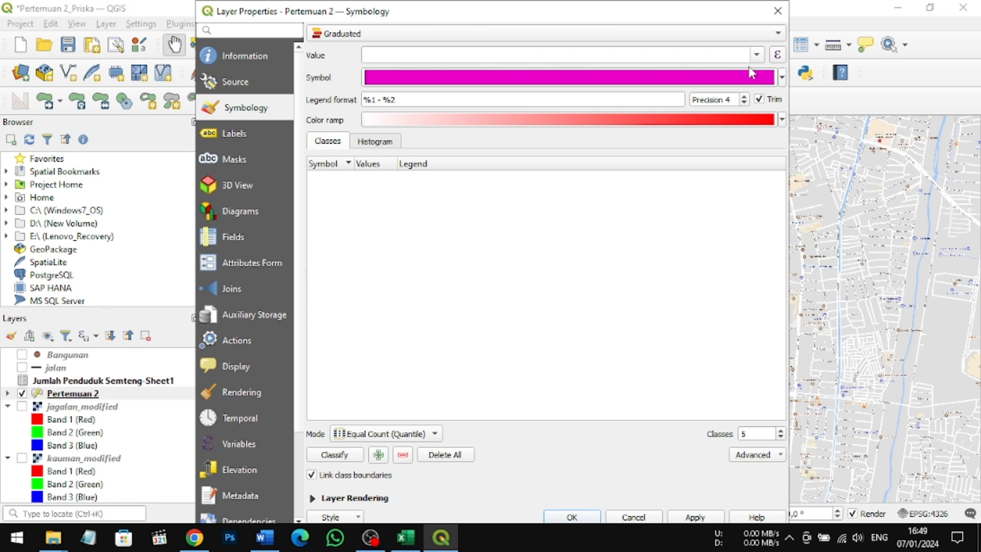
click(756, 55)
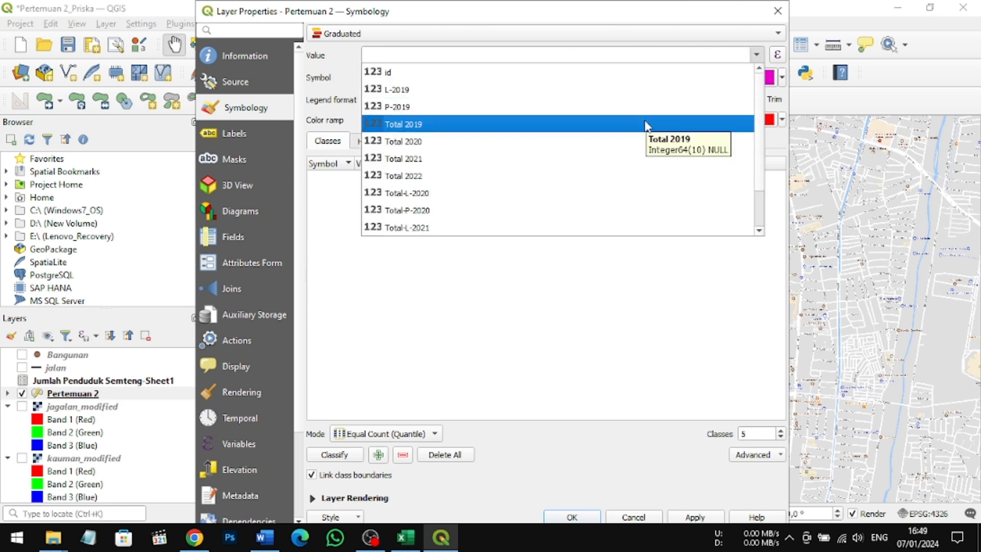
click(646, 125)
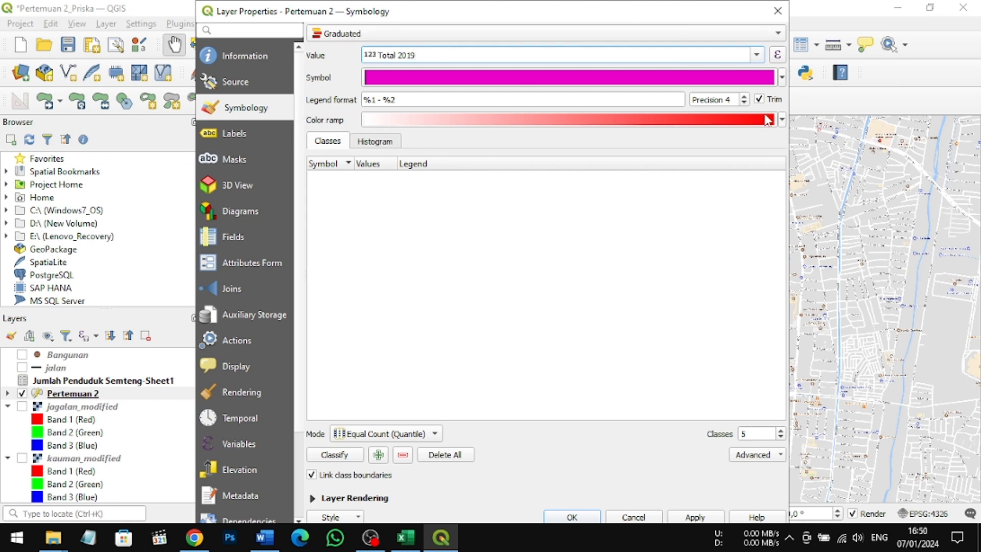
Step: Classify Total 2019 with the Magma color ramp into 4 Equal Count (Quantile) classes and apply the symbology
click(782, 121)
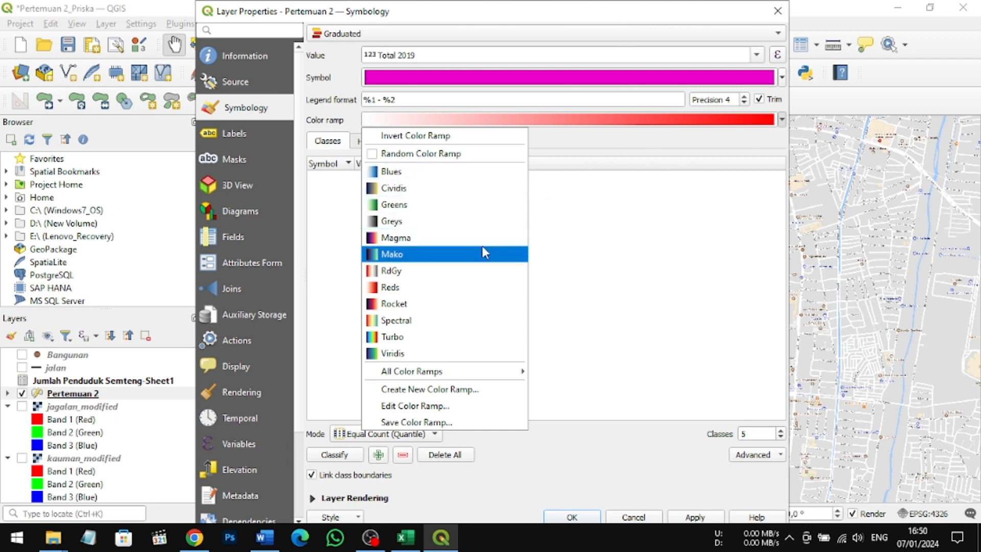
mouse_move(482, 372)
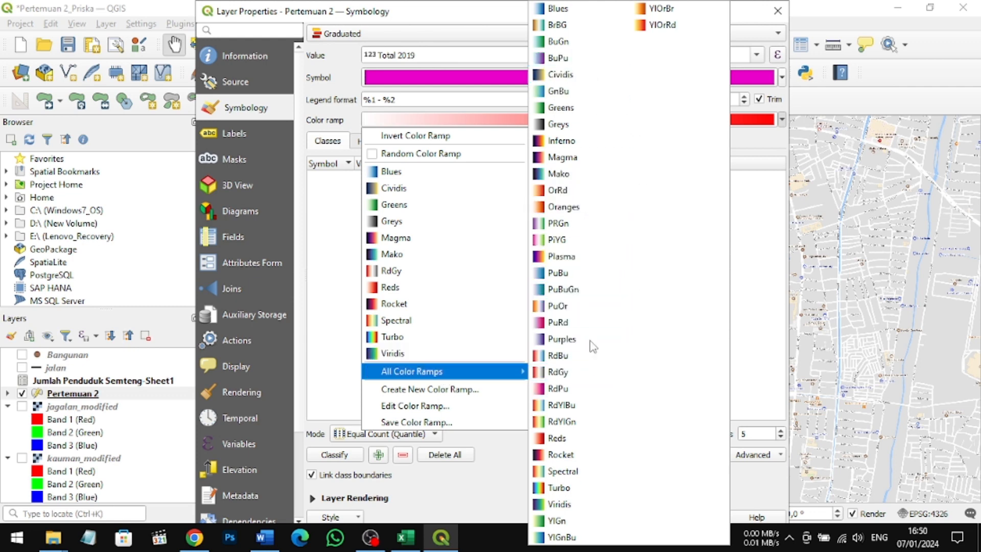
click(565, 162)
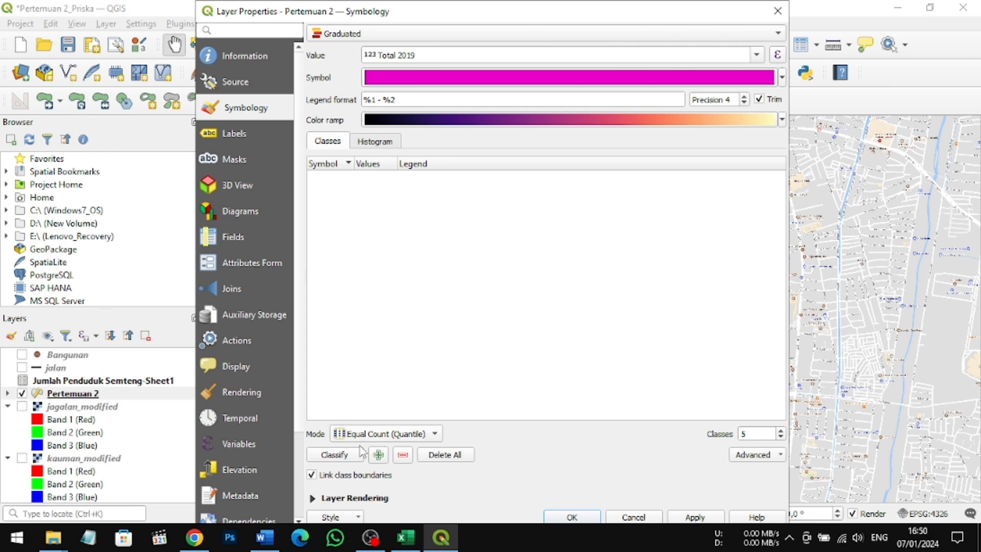
click(335, 455)
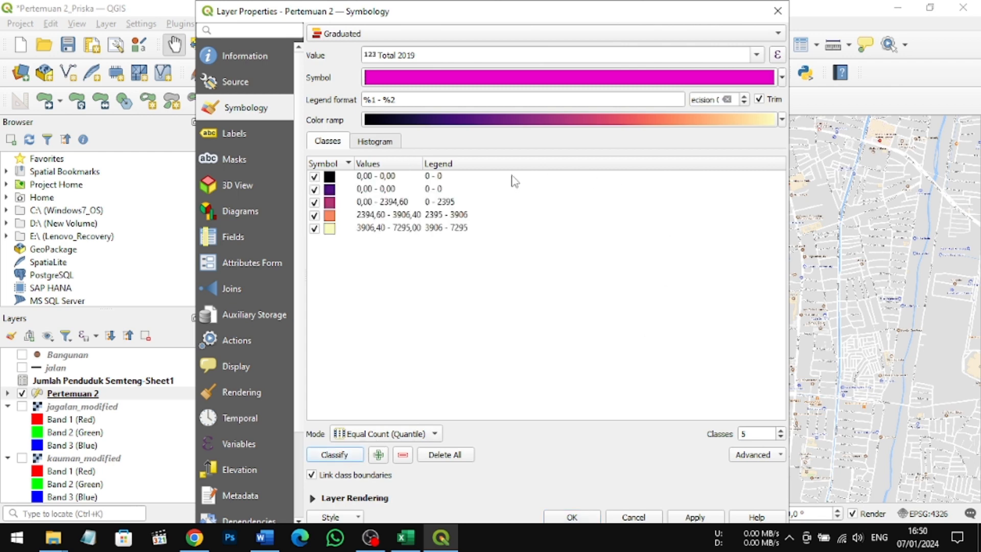
click(781, 438)
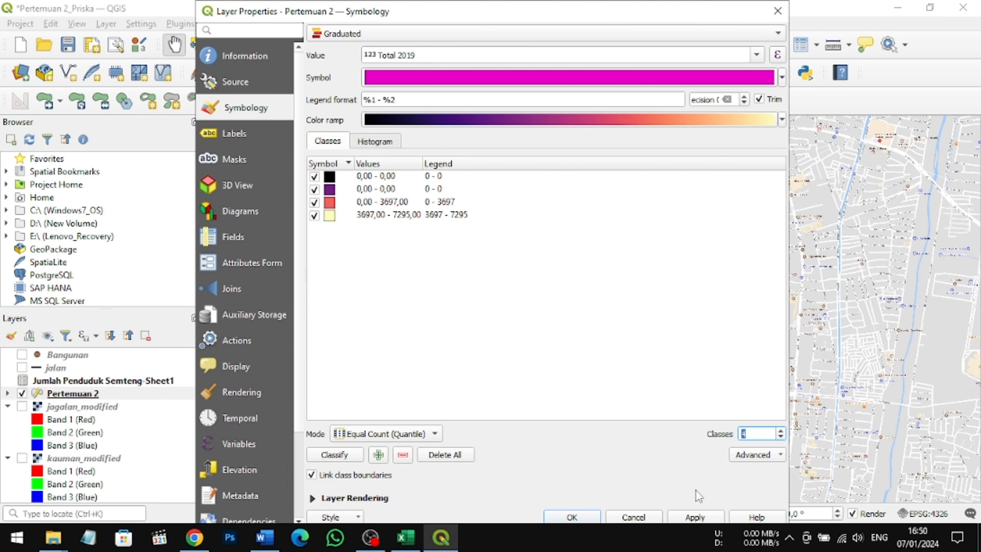
click(698, 518)
click(572, 518)
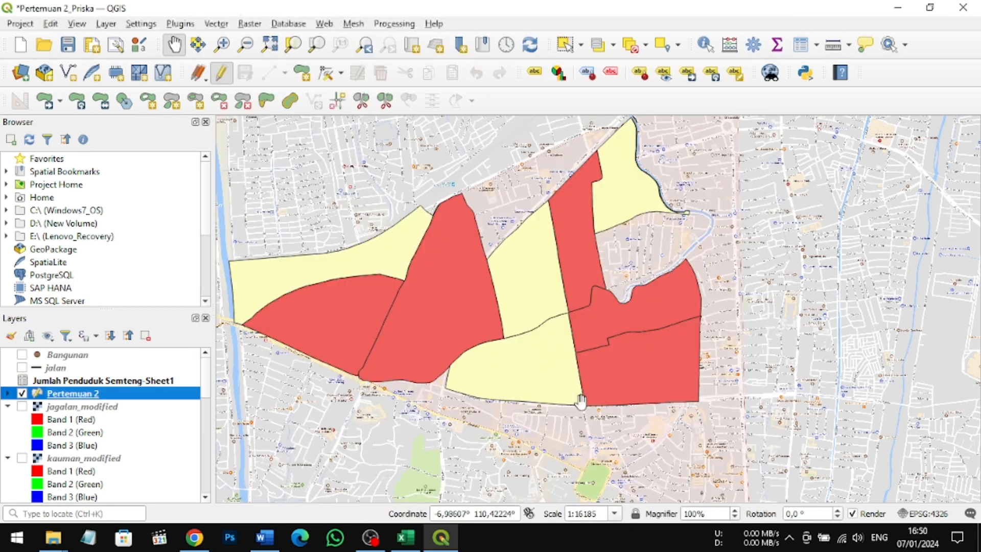
scroll(551, 306, down, 1)
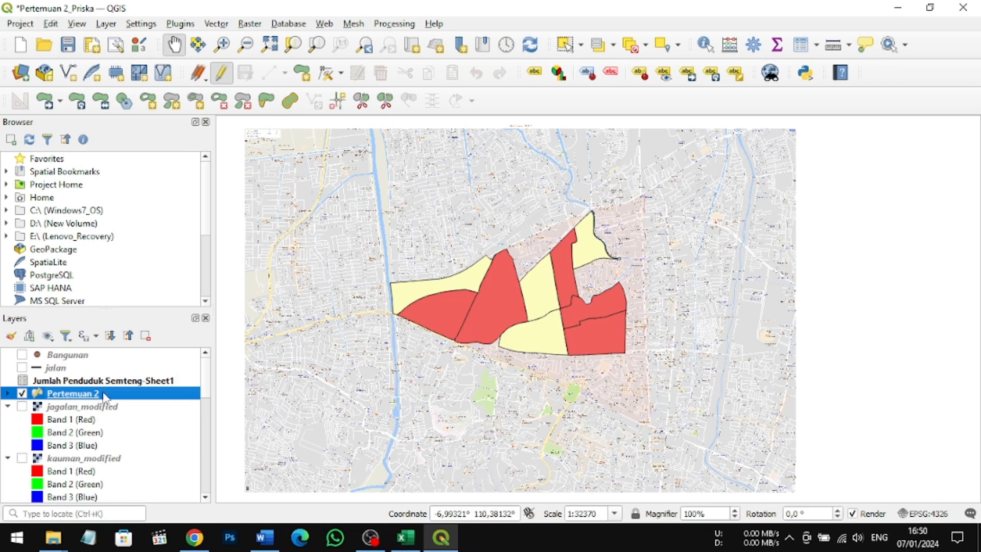
scroll(103, 394, down, 1)
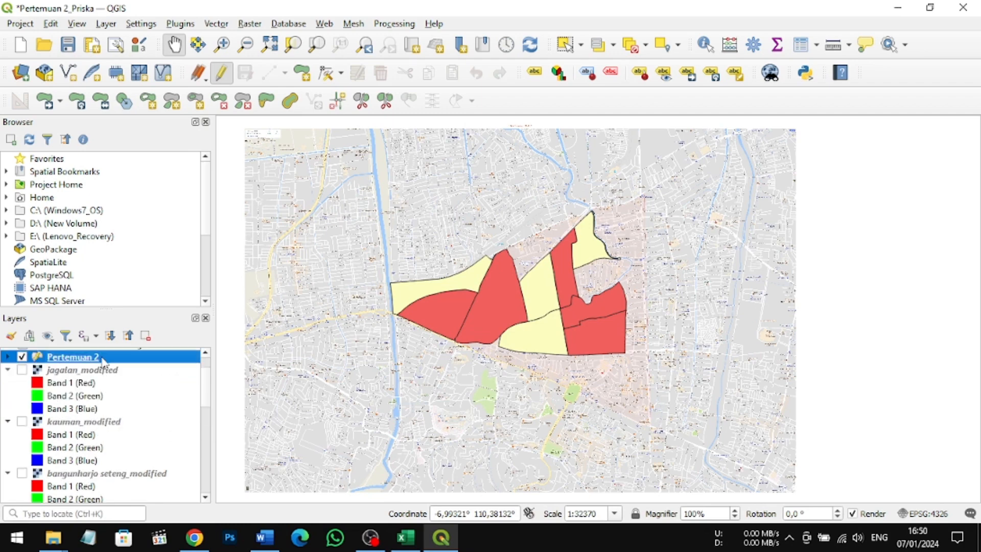
scroll(102, 360, down, 2)
scroll(105, 363, down, 2)
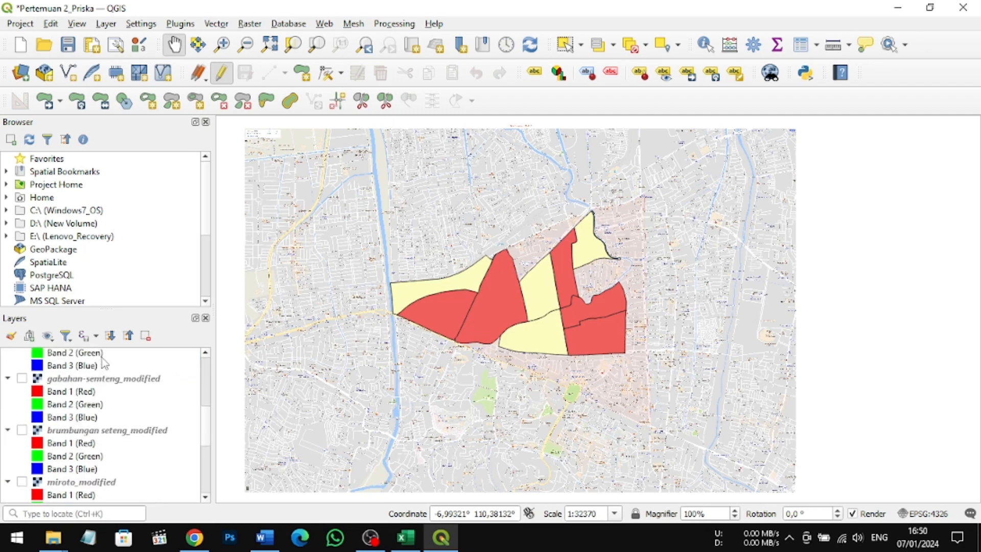
scroll(103, 364, up, 6)
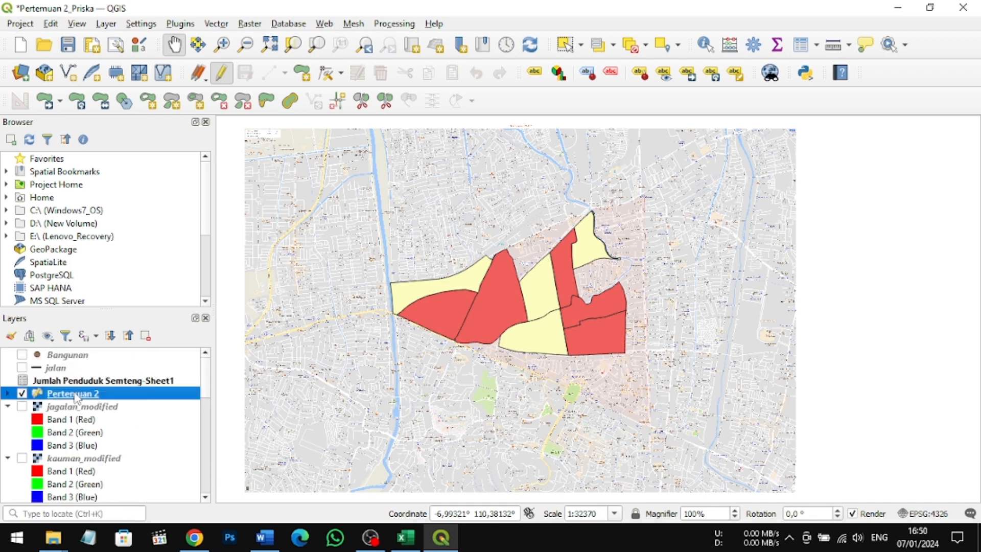
Step: In the Pertemuan 2 layer's properties, set the single labels to use the kelurahan field
right_click(75, 394)
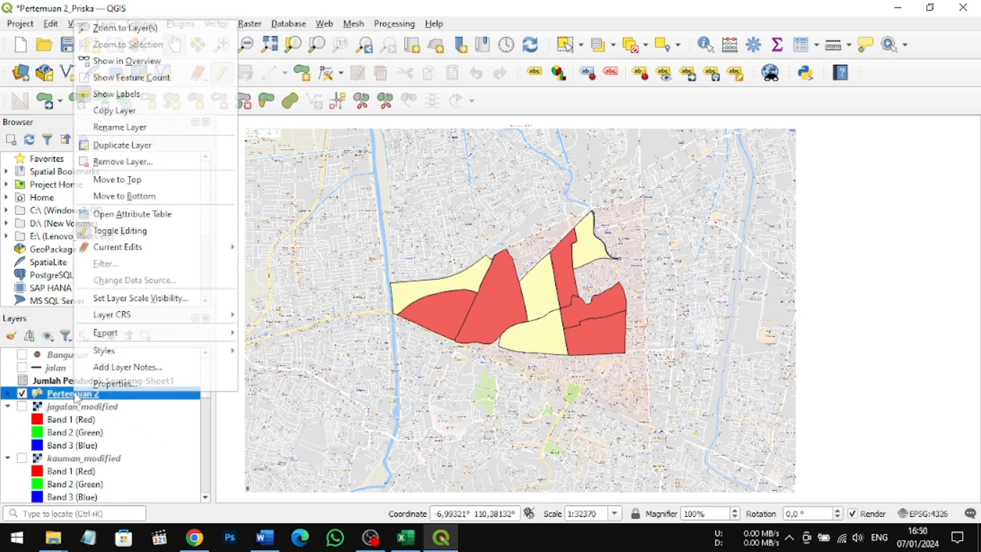
click(103, 389)
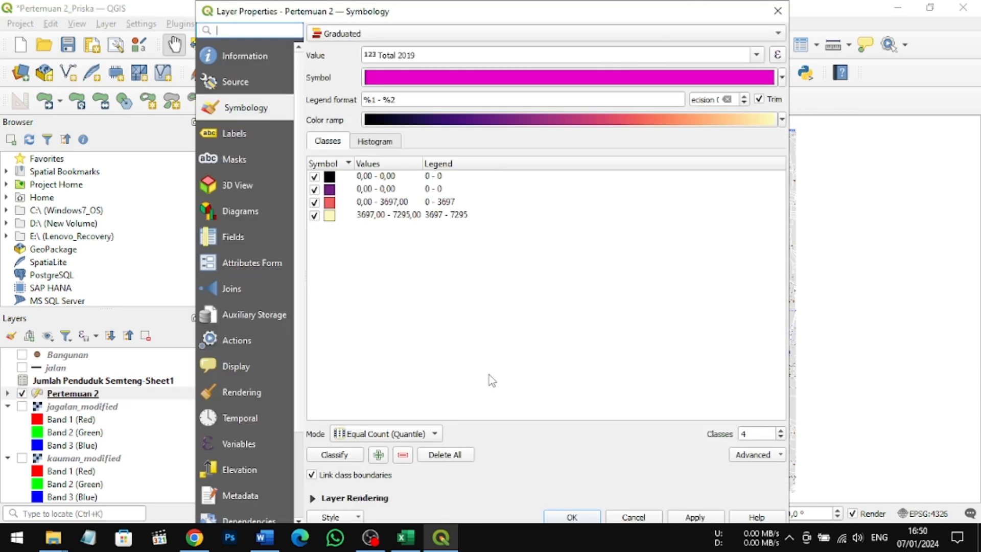
click(250, 136)
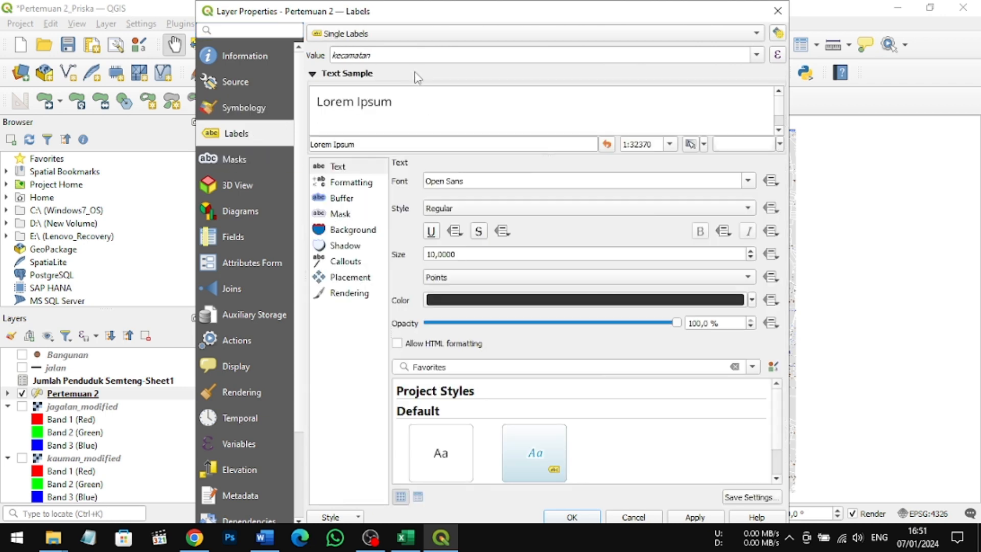
click(395, 56)
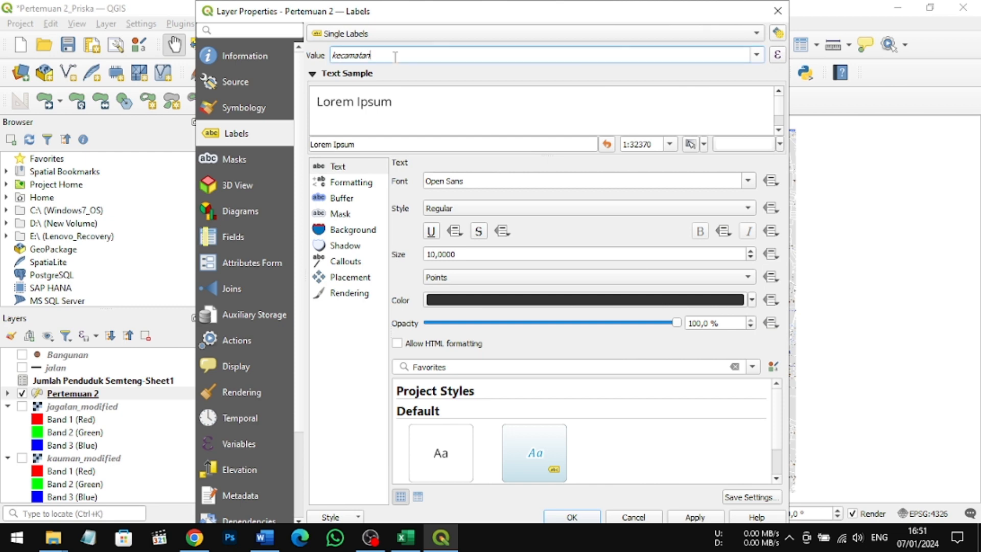
click(756, 55)
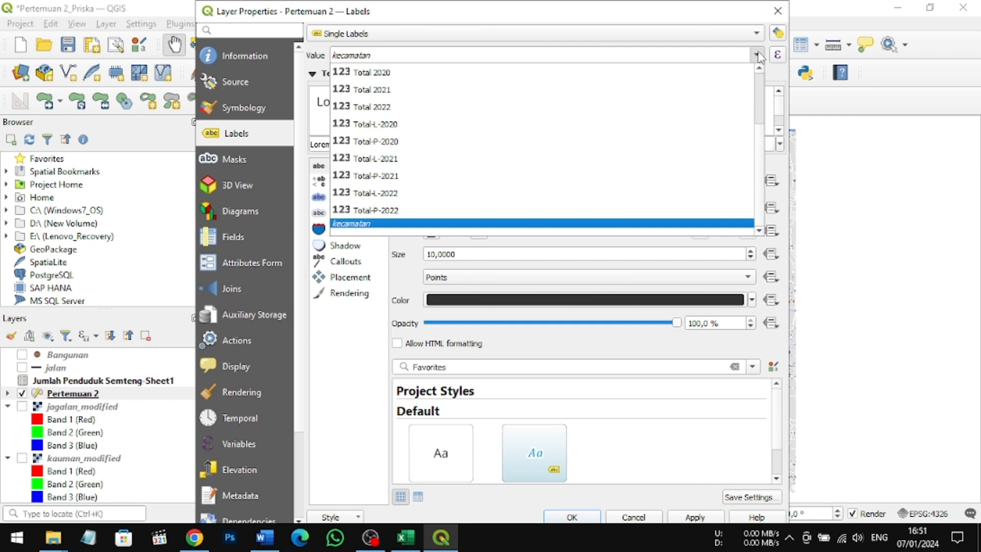
scroll(622, 107, up, 2)
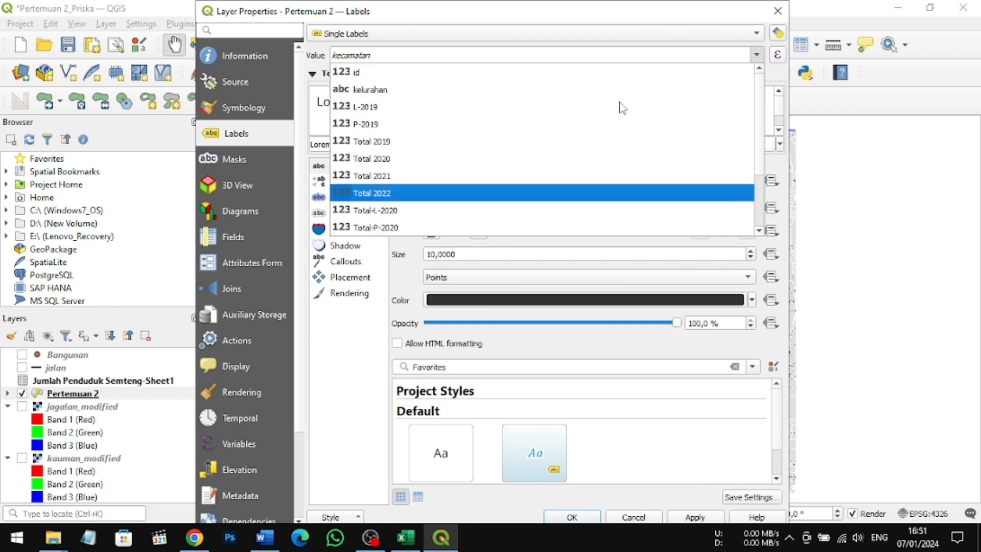
click(585, 91)
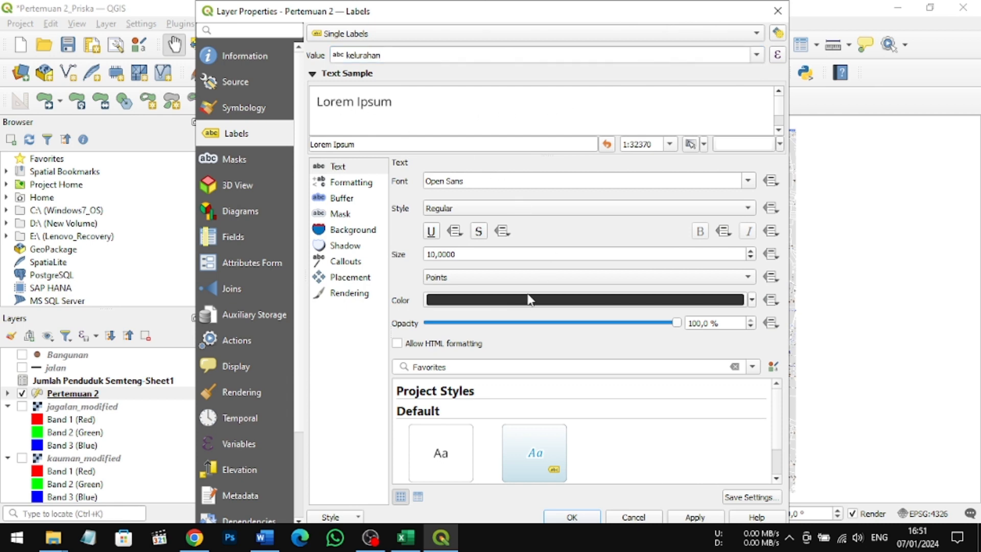
Step: Set the kelurahan label font to Times New Roman with the Bold style
click(748, 182)
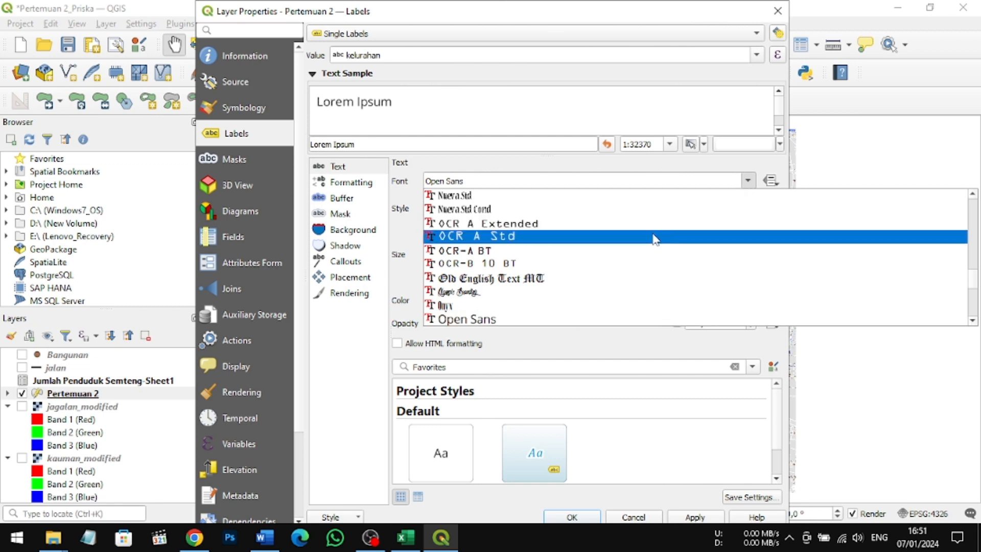
scroll(655, 239, down, 15)
scroll(656, 239, down, 15)
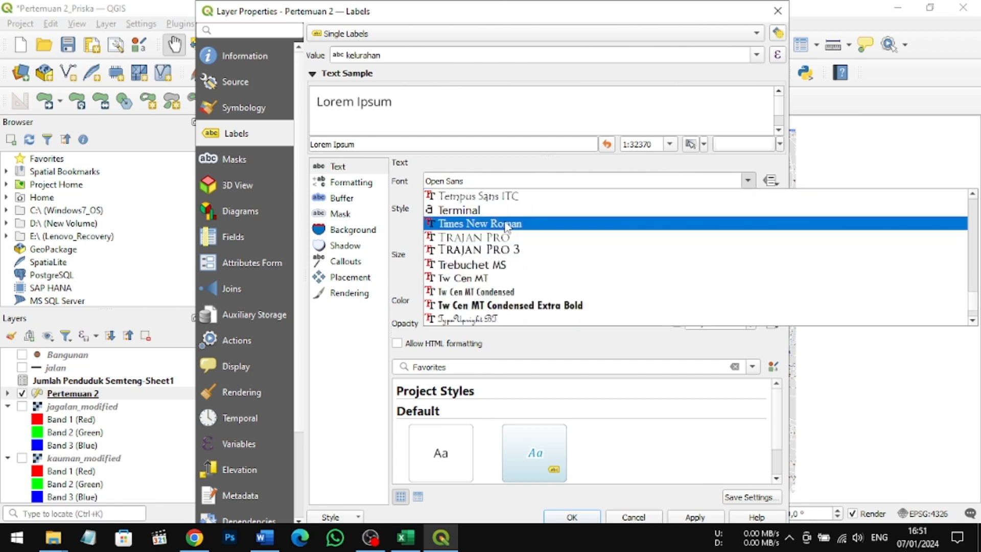
click(501, 224)
click(748, 208)
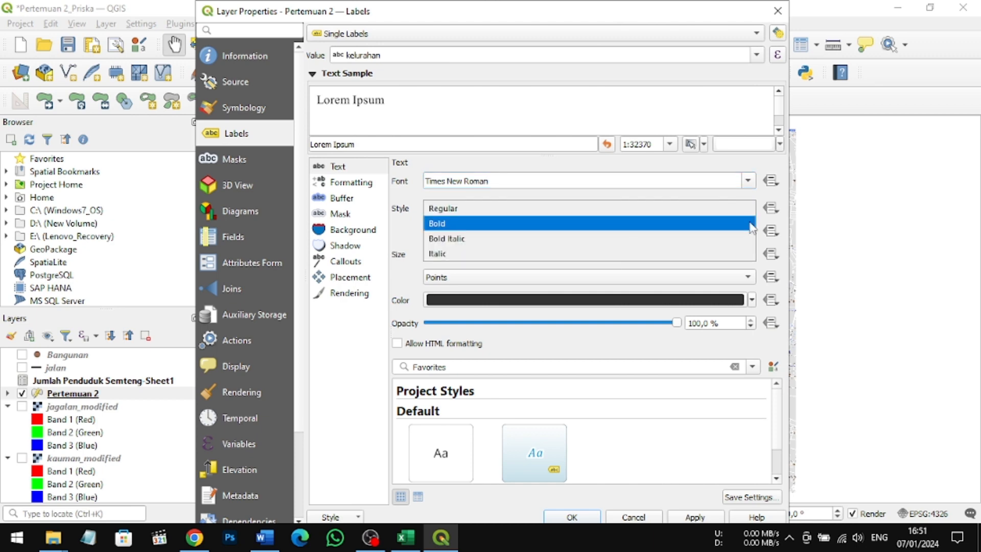
click(751, 225)
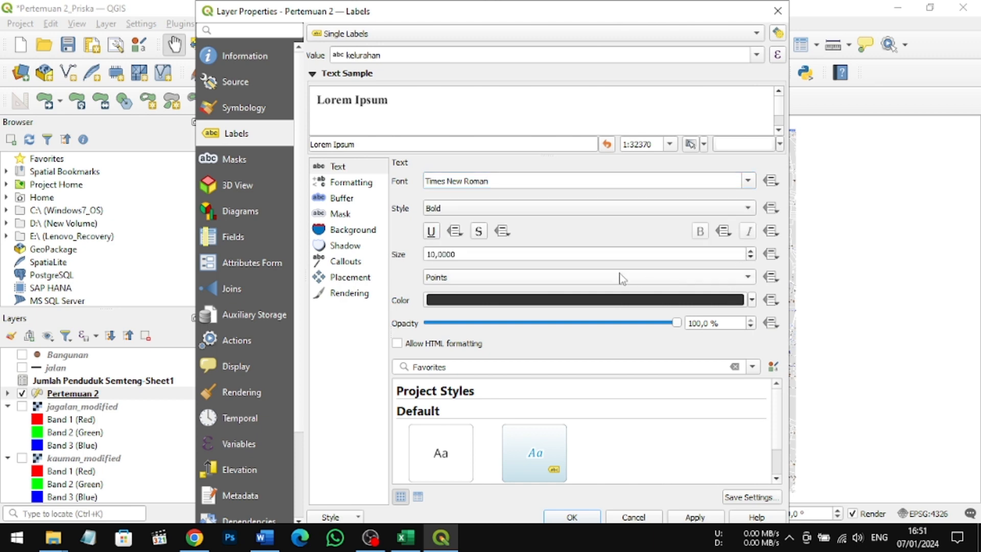
Step: Set the label size to 11 points and the text color to black, and accept the layer properties
click(751, 258)
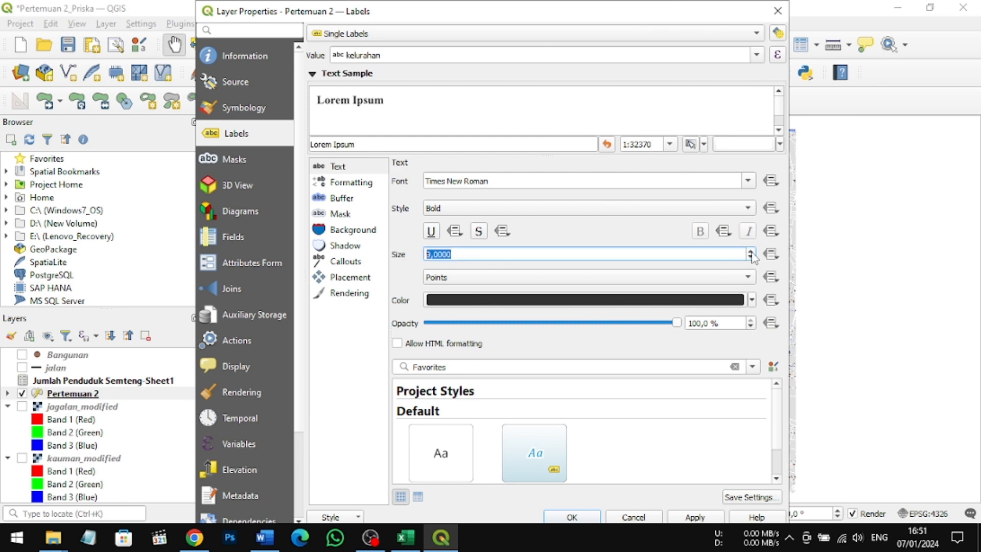
click(751, 253)
click(751, 253)
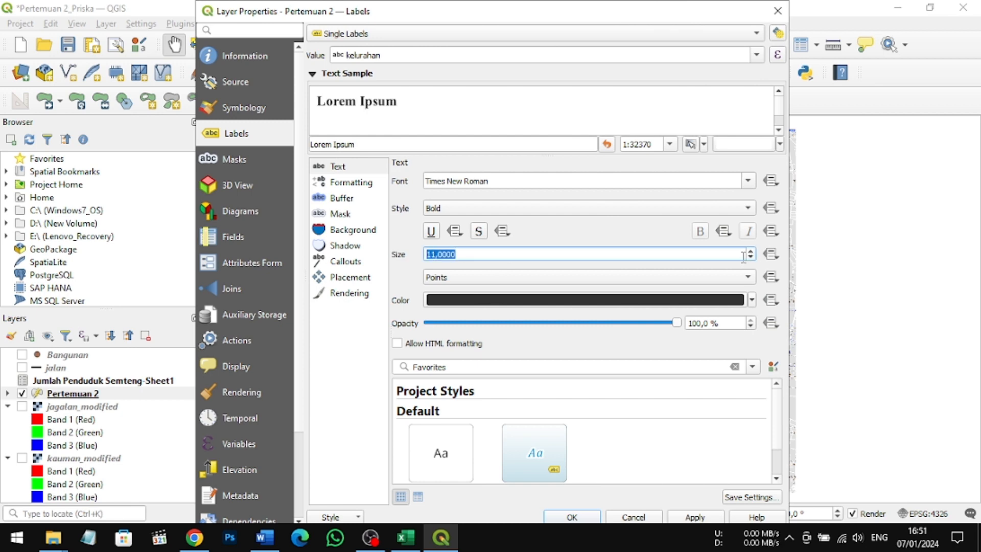
click(751, 301)
click(433, 223)
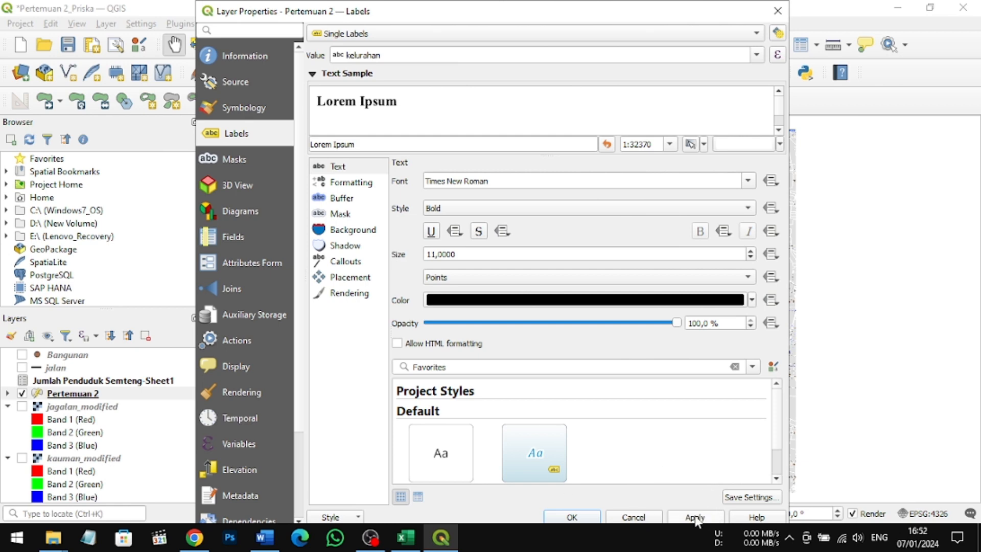
click(572, 517)
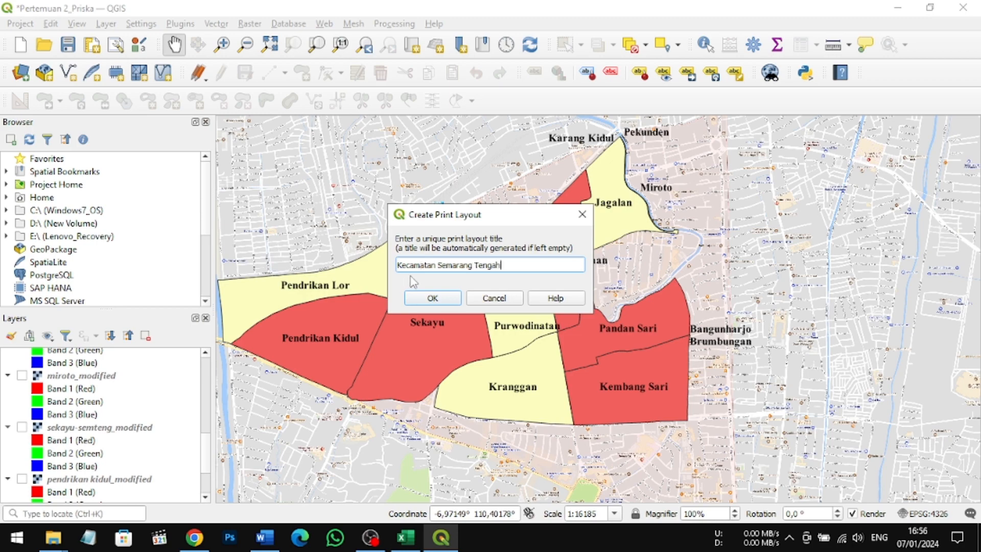
Step: Create a print layout titled Kecamatan Semarang Tengah and bring up its window
click(432, 299)
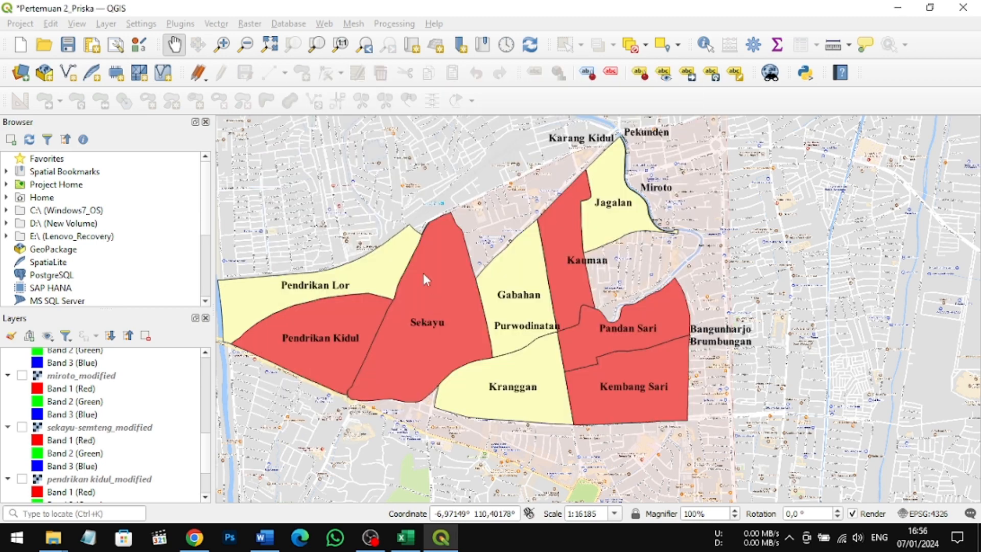
click(346, 11)
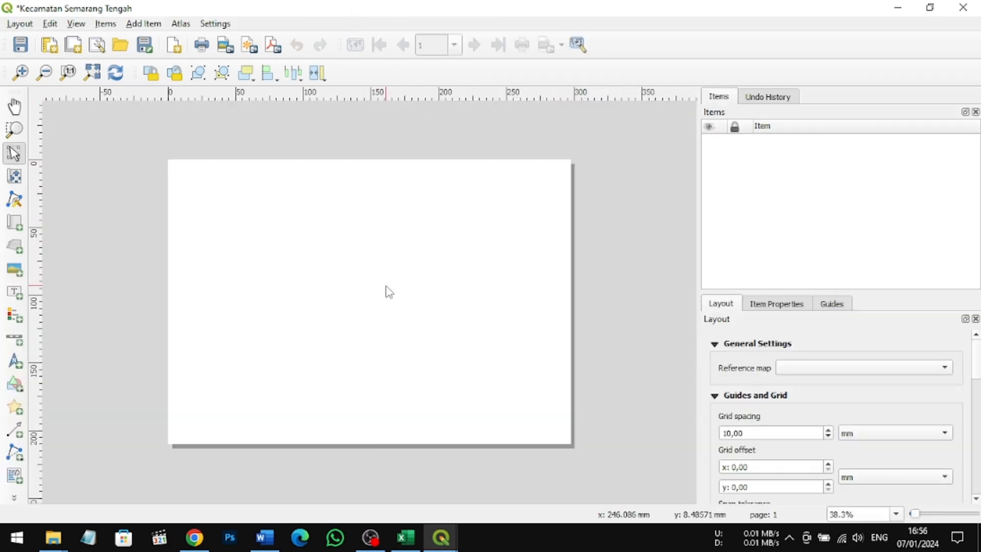
Step: Draw a rectangle about 180 mm wide over the left part of the page, just inside the page edges
scroll(388, 271, up, 1)
scroll(388, 264, down, 1)
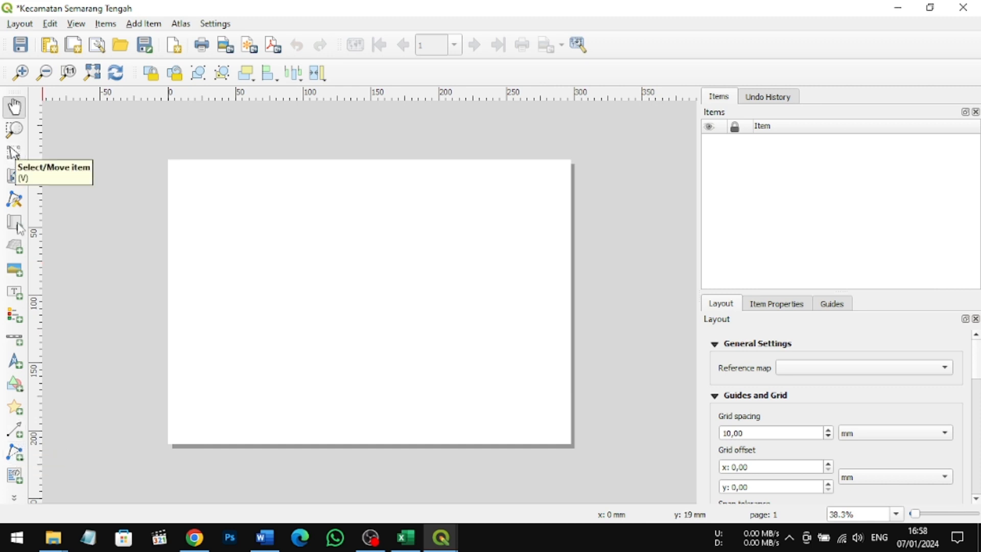
click(14, 387)
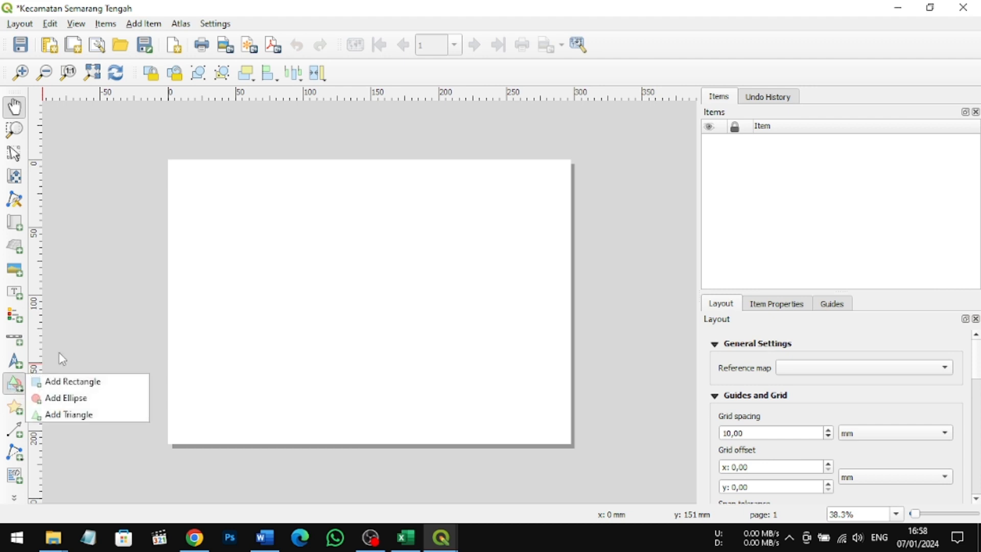
click(75, 386)
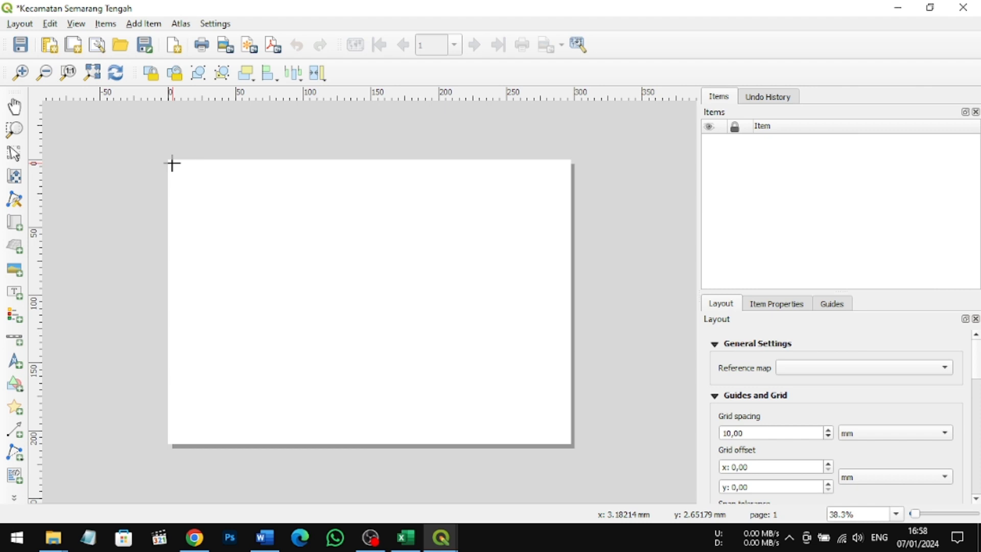
drag(173, 164, 423, 421)
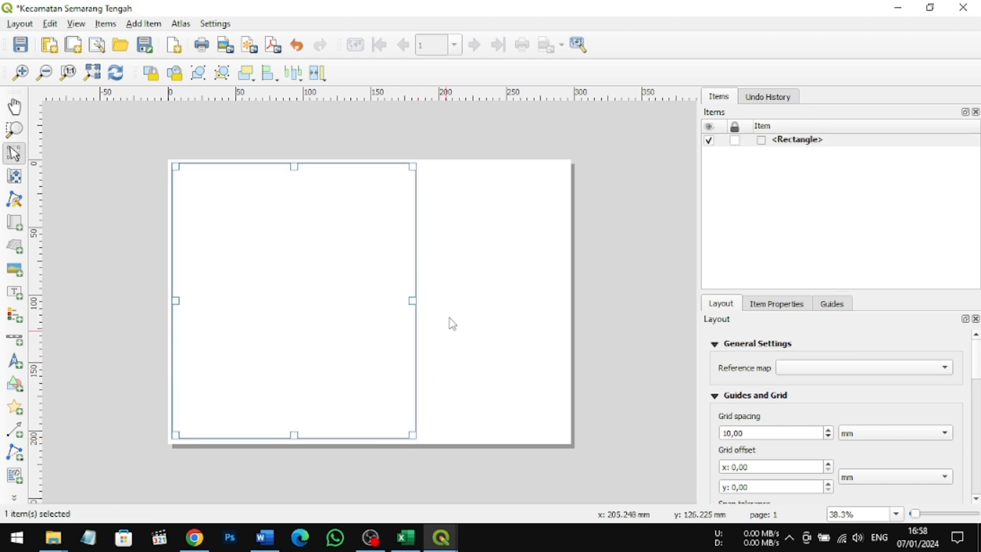
Step: Draw a narrower full-height rectangle on the right part of the page and another rectangle inset inside the left one
click(17, 388)
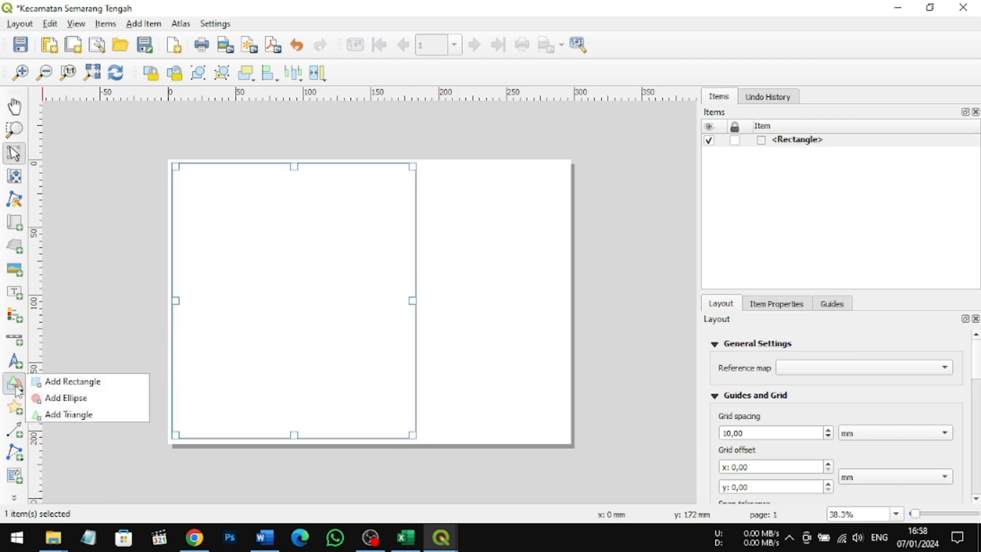
click(41, 384)
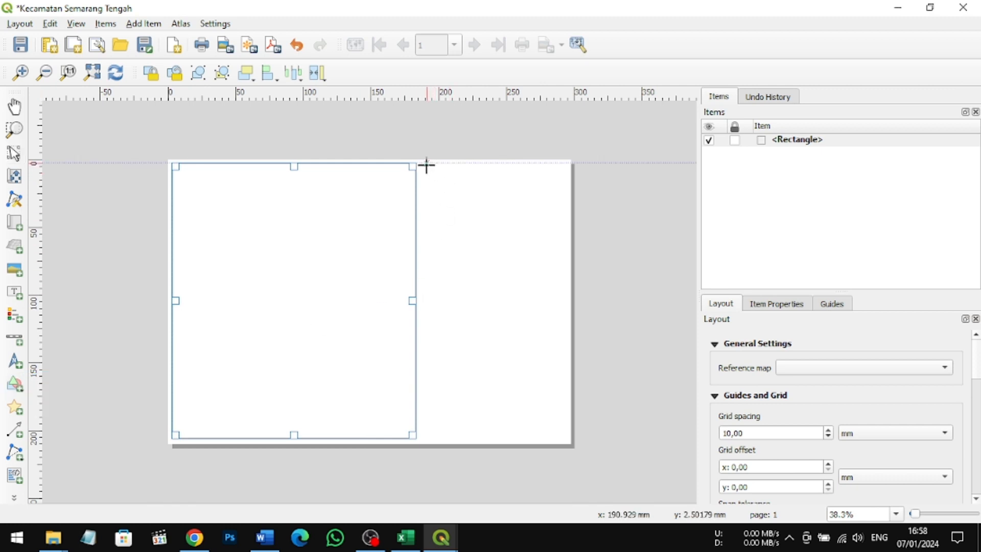
mouse_move(426, 164)
mouse_down()
mouse_move(465, 443)
mouse_move(565, 439)
mouse_up()
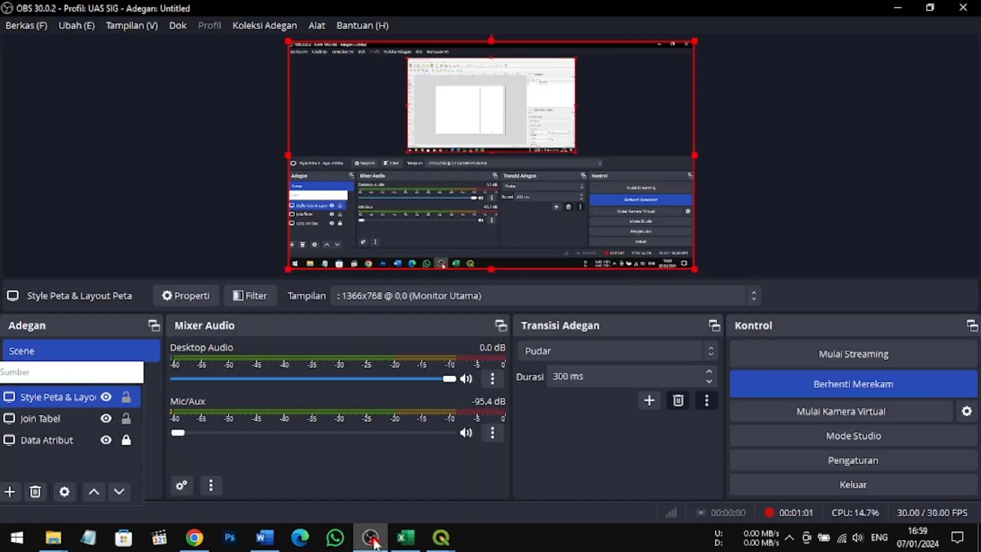
click(370, 537)
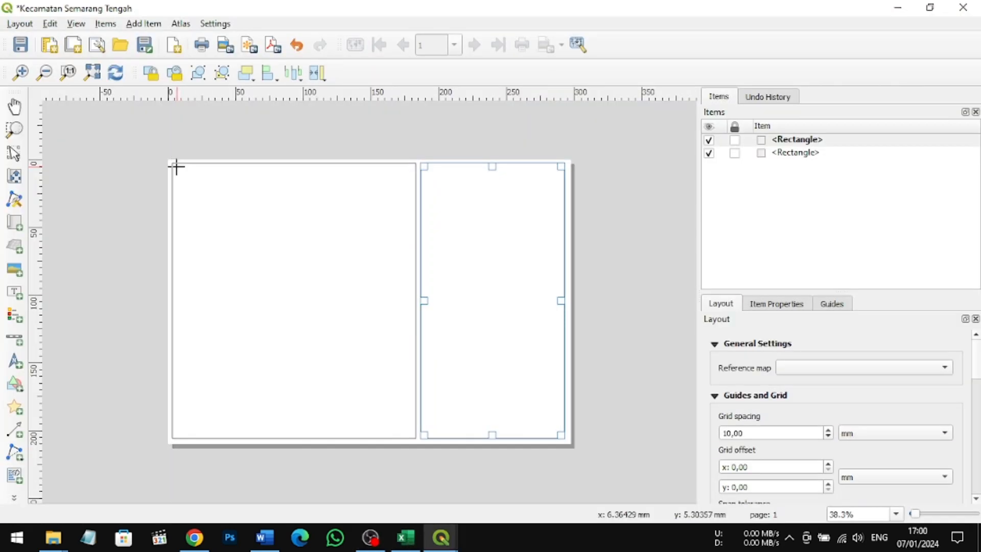
drag(176, 166, 411, 435)
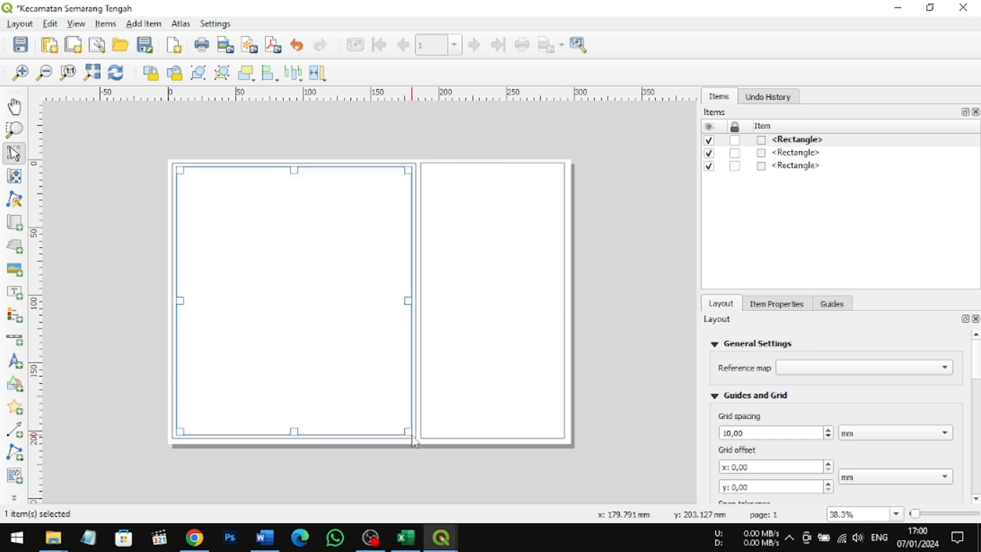
Step: Add a map about 165 mm wide inside the inner left rectangle, leaving title space above, and align it to the rectangle's right edge
click(17, 228)
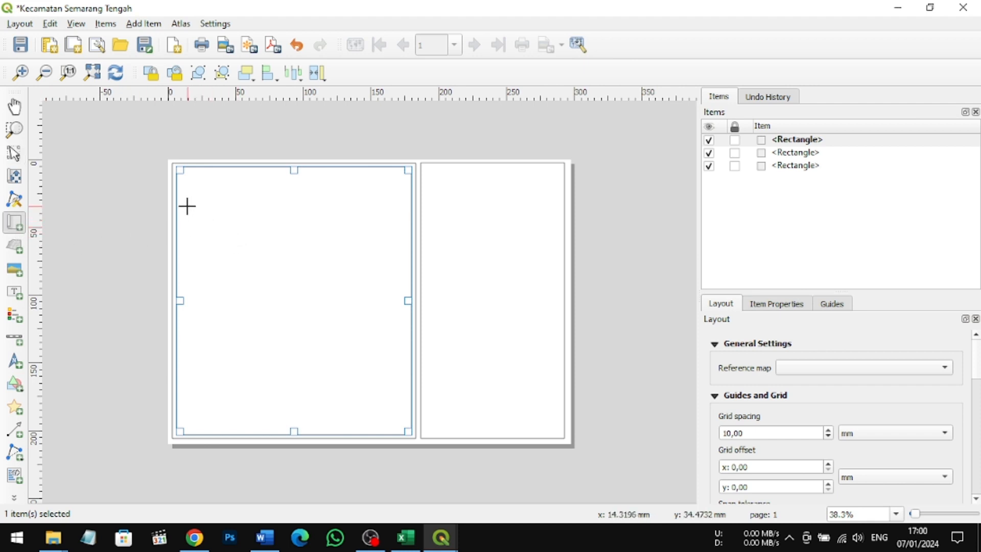
drag(187, 206, 406, 416)
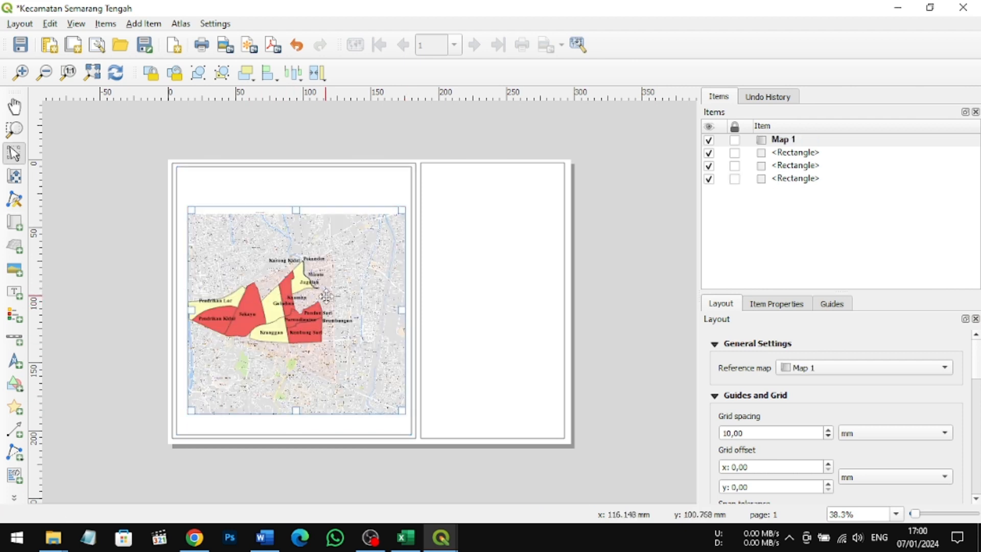
drag(191, 210, 185, 189)
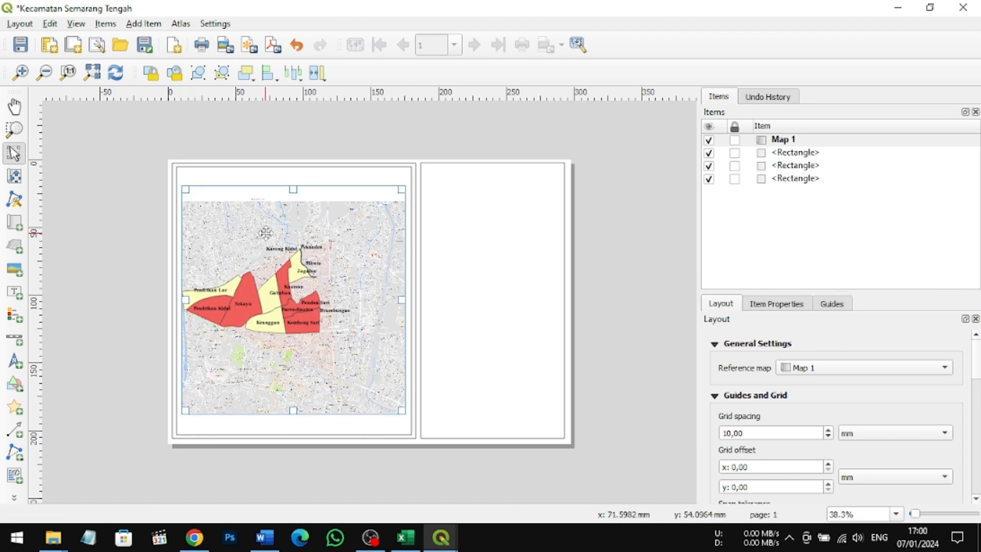
drag(293, 189, 291, 204)
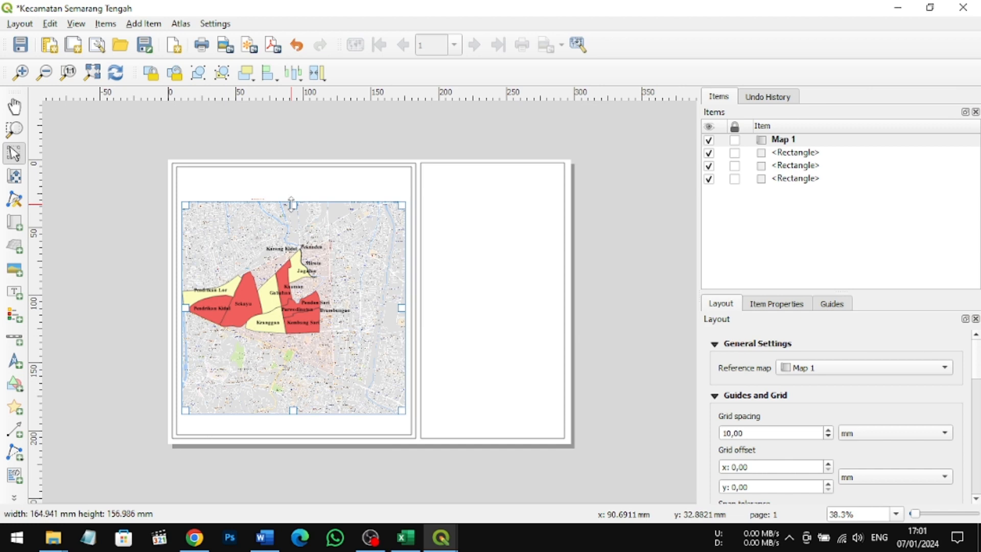
drag(291, 205, 292, 210)
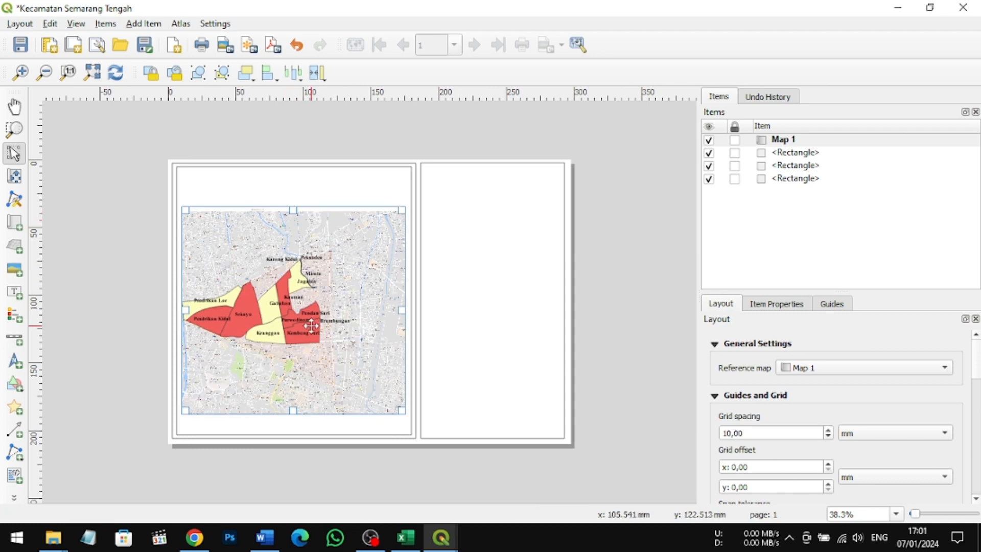
mouse_move(316, 325)
mouse_down()
mouse_move(316, 316)
mouse_move(308, 331)
mouse_move(320, 325)
mouse_up()
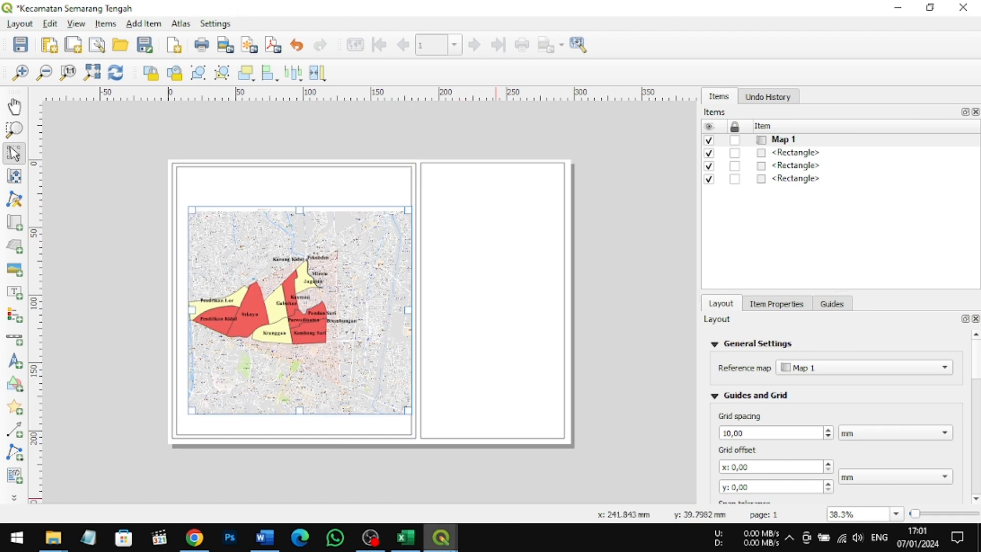
Step: Examine the layout settings and the map's item properties, from scale and extents to grids and variables
scroll(762, 406, down, 5)
scroll(762, 406, down, 5)
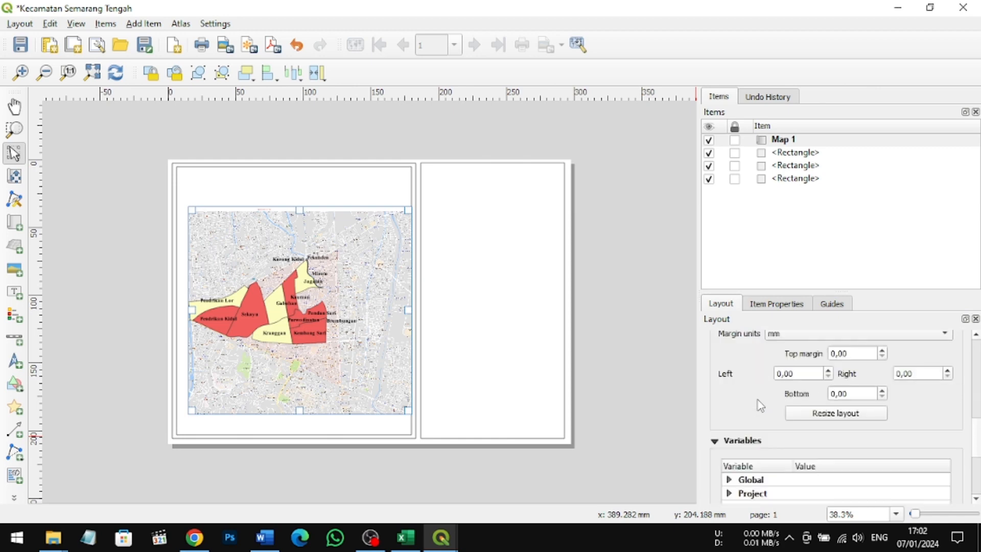
scroll(761, 407, up, 10)
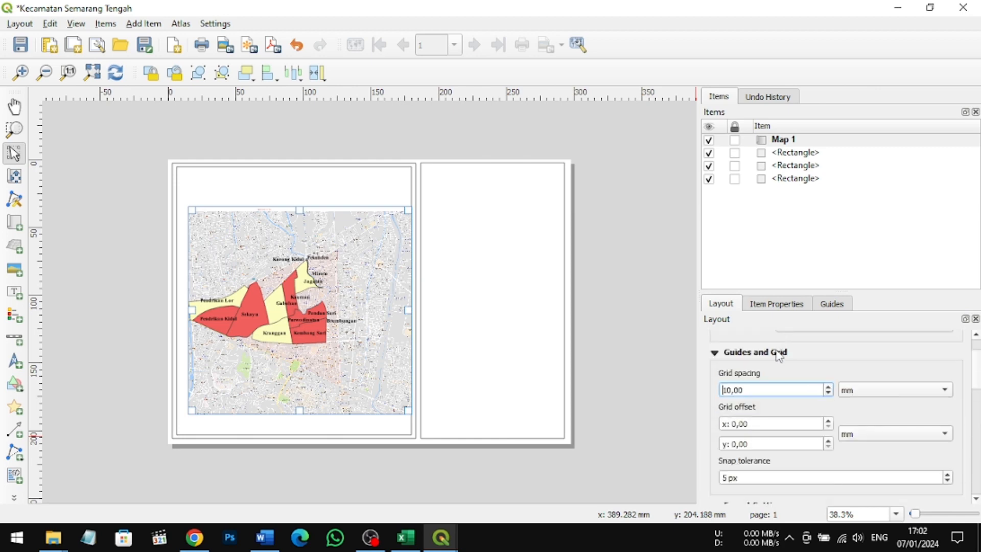
double_click(777, 404)
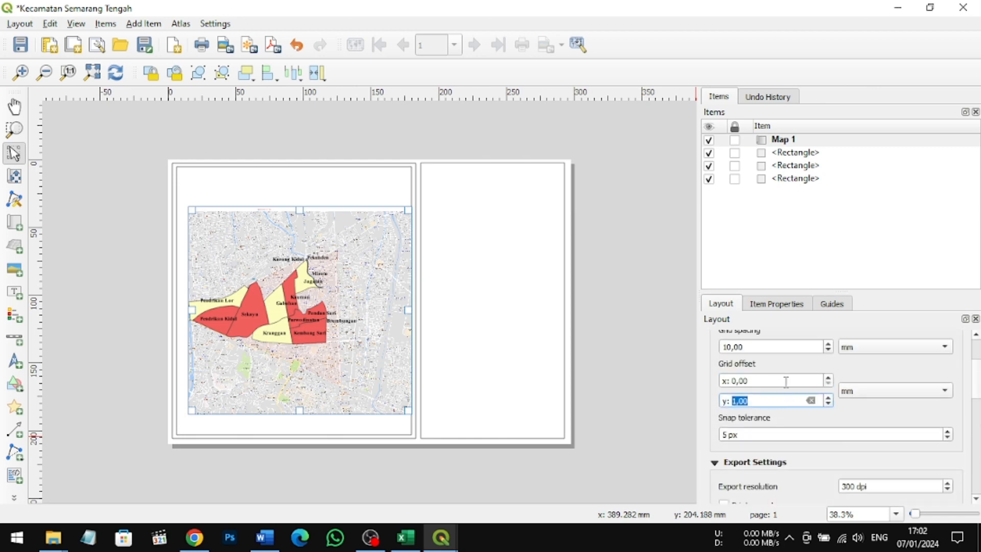
click(787, 304)
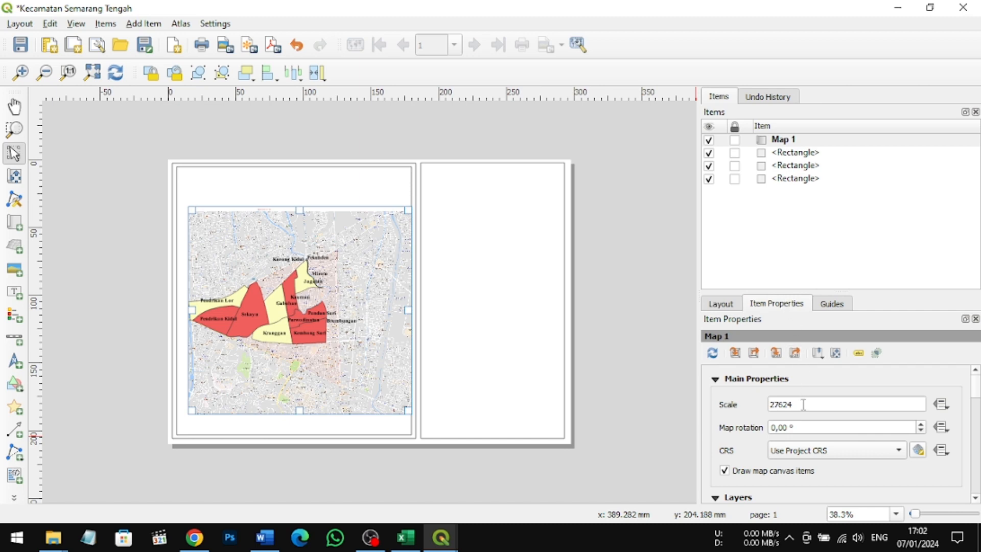
scroll(818, 409, down, 1)
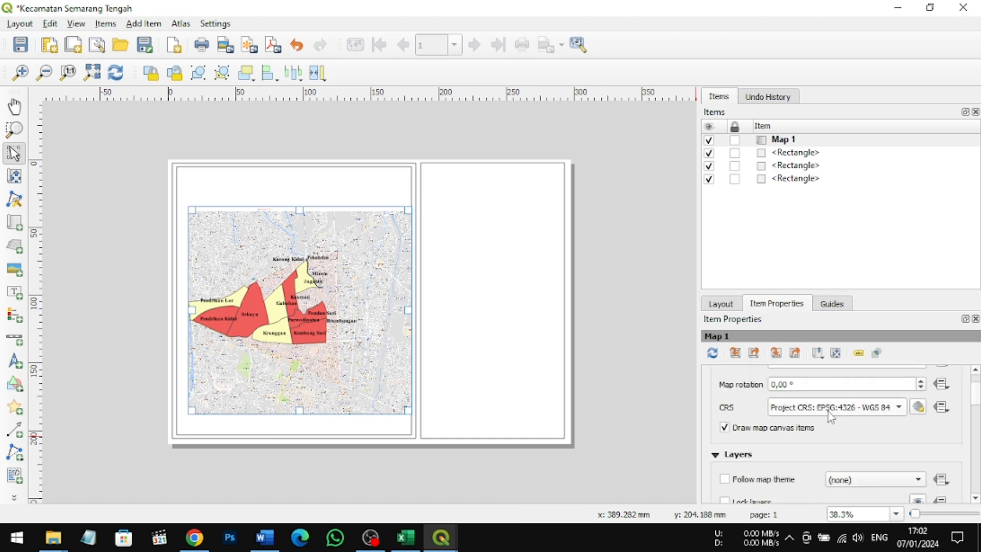
scroll(809, 466, down, 10)
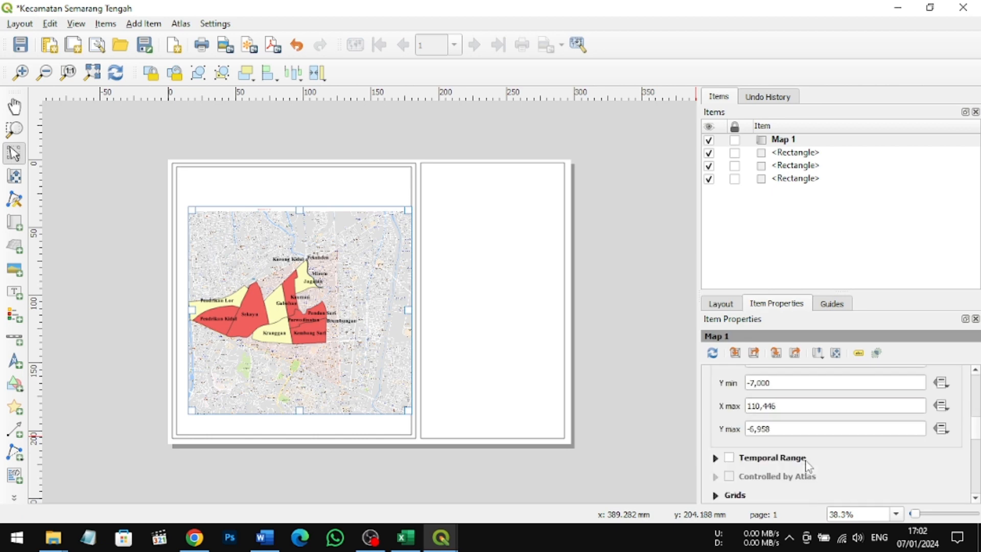
scroll(809, 466, down, 3)
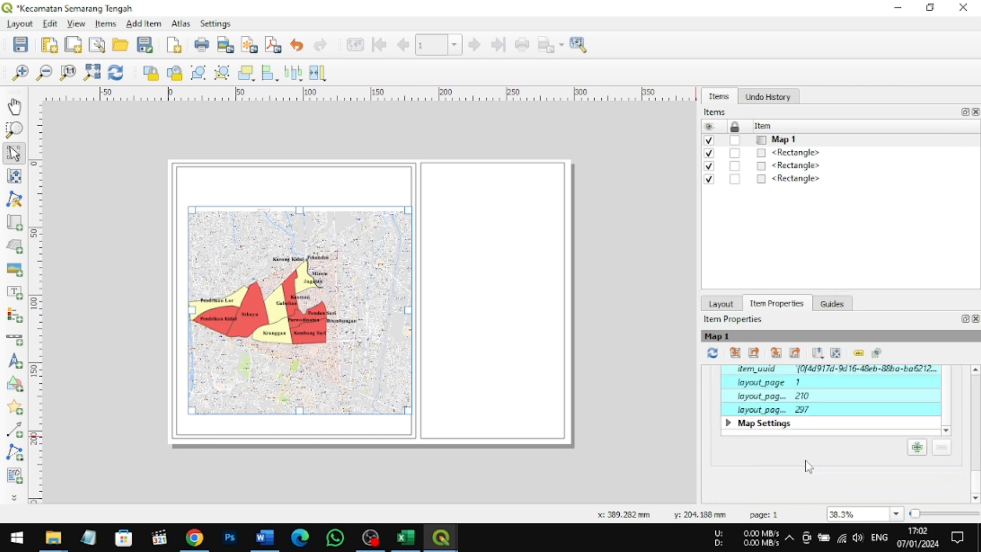
scroll(809, 467, up, 5)
scroll(809, 466, up, 10)
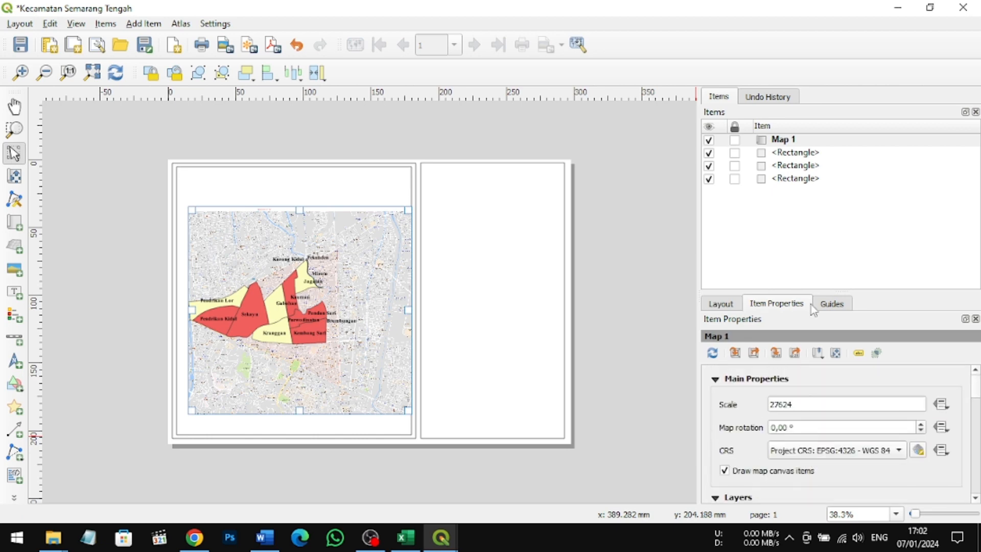
Step: Try a map scale of 15000 and shift the map slightly up and left on the page
double_click(872, 405)
text(15000)
key(Return)
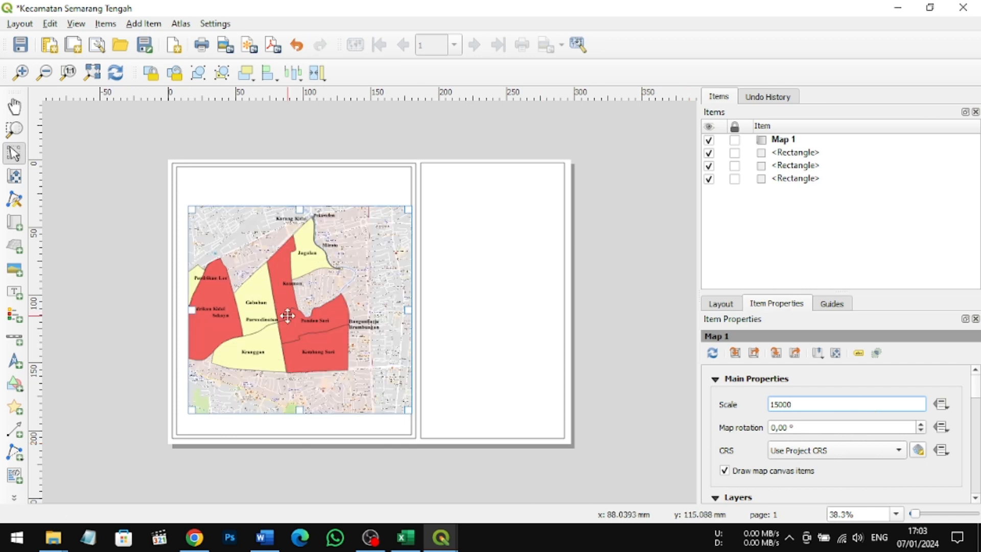
drag(284, 311, 271, 303)
Step: Try map scales of 14000 and 10000, and undo the scale and position changes
click(779, 405)
key(BackSpace)
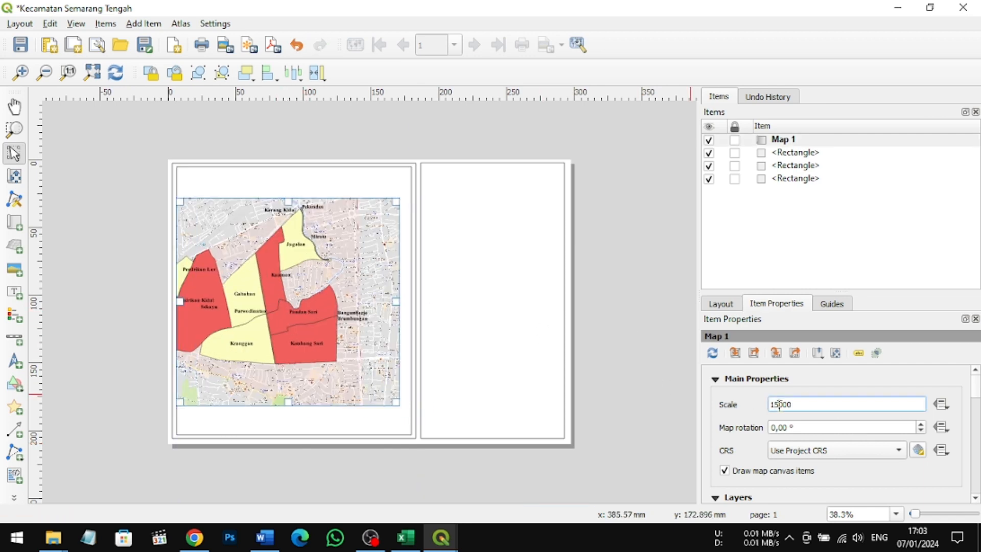
text(4)
key(Return)
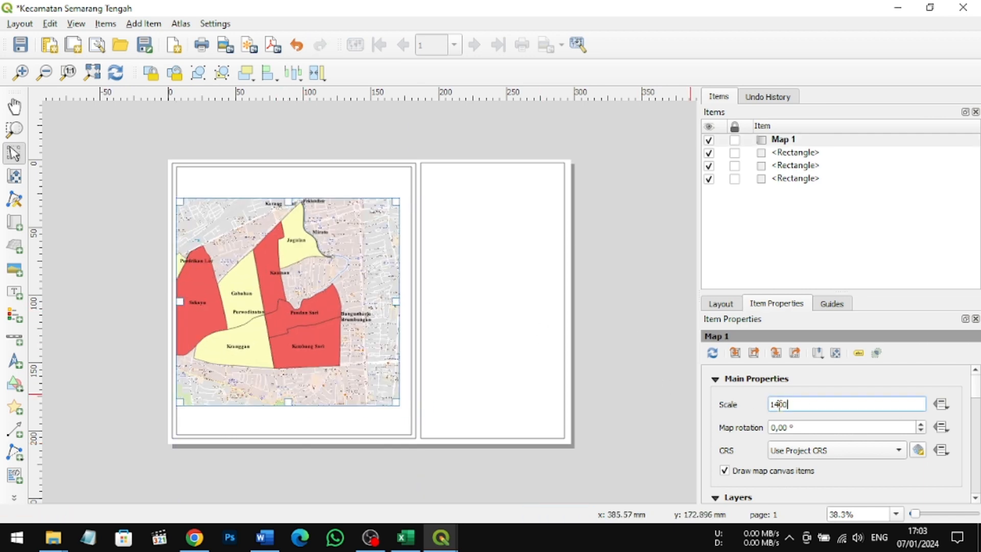
key(BackSpace)
key(BackSpace)
key(BackSpace)
key(BackSpace)
key(Return)
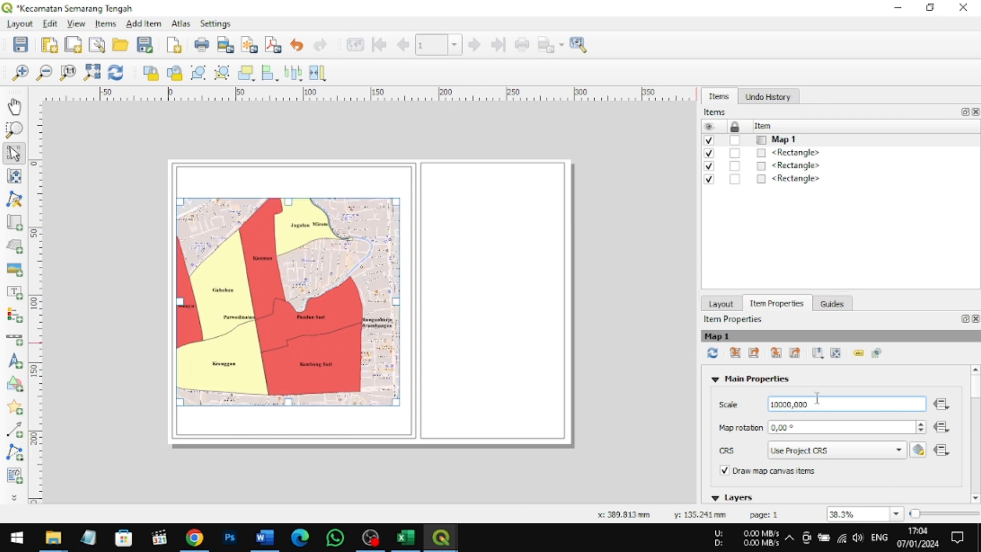
click(296, 45)
click(297, 48)
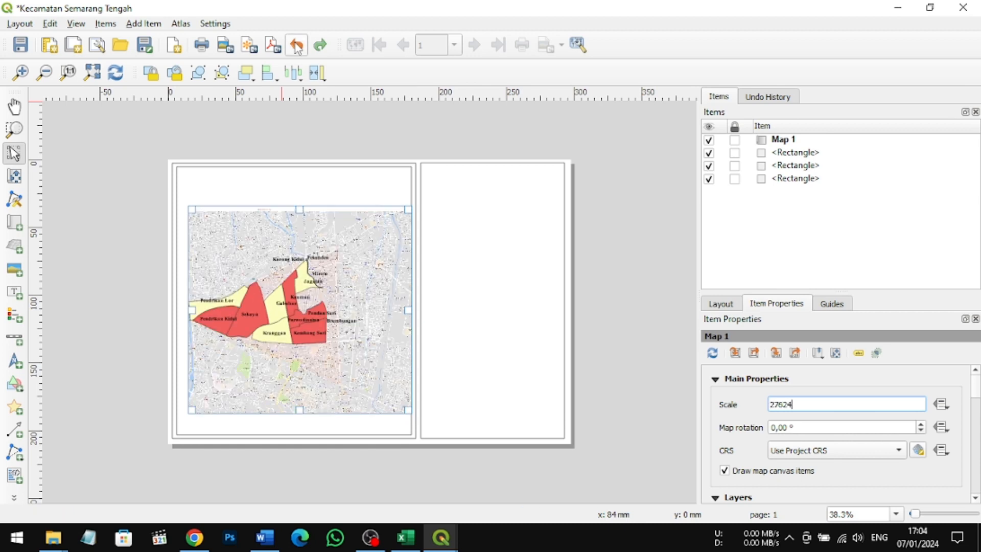
Step: Try map scales of 5000 and 3000, and undo these scale changes
key(BackSpace)
key(BackSpace)
key(BackSpace)
key(BackSpace)
key(BackSpace)
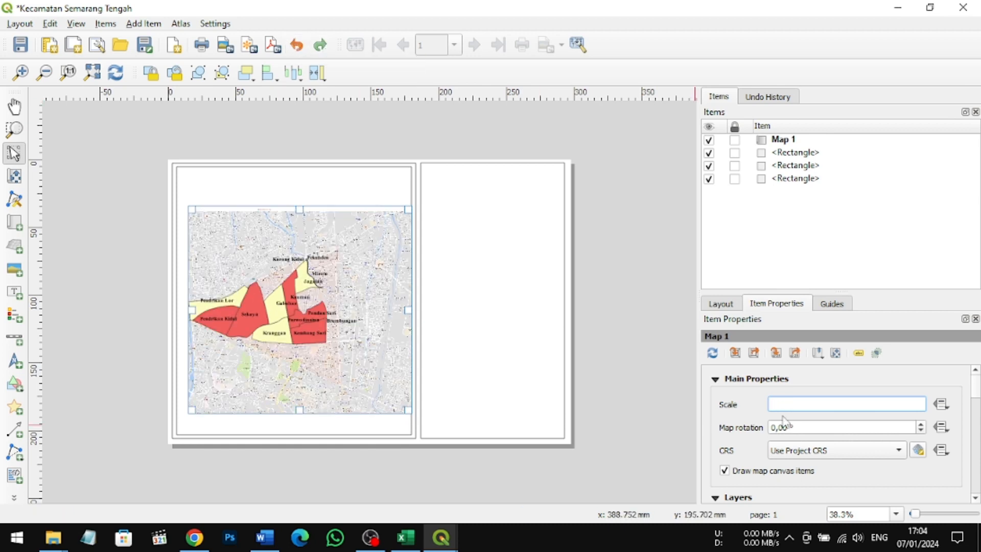
text(5000)
key(Return)
key(BackSpace)
key(BackSpace)
key(BackSpace)
key(BackSpace)
key(BackSpace)
key(BackSpace)
text(3000)
key(Return)
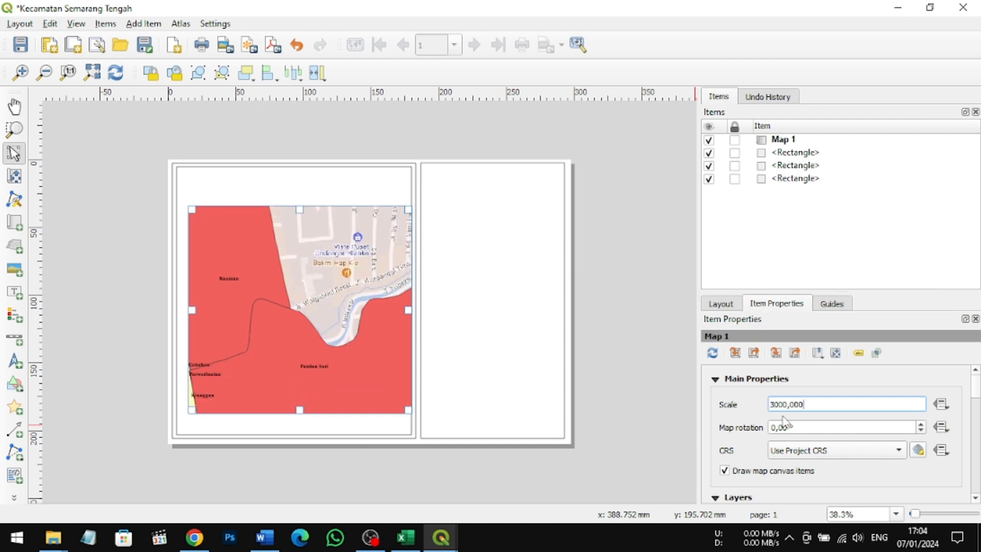
key(ctrl+z)
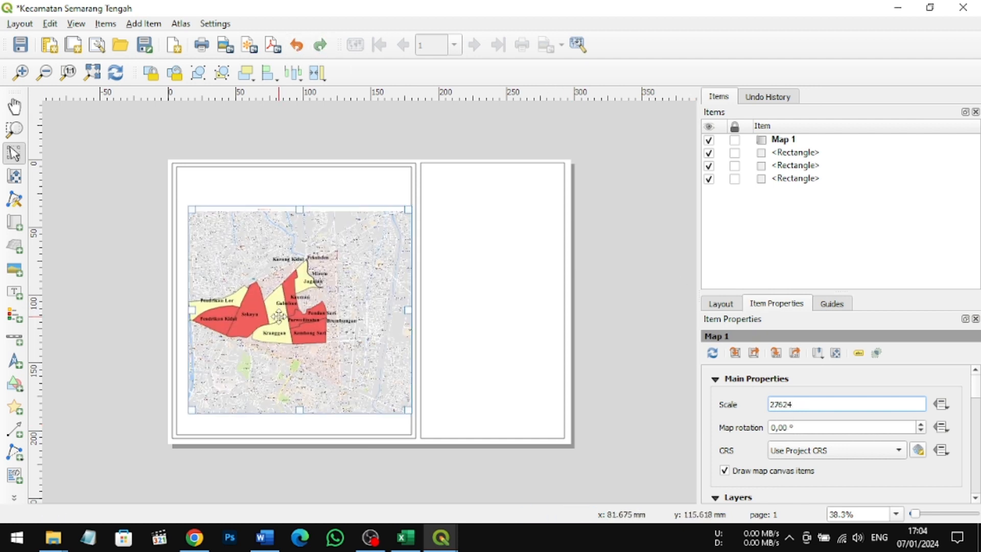
Step: Shift the map slightly left on the page and set Grid 1's X and Y intervals to 5
drag(280, 316, 274, 318)
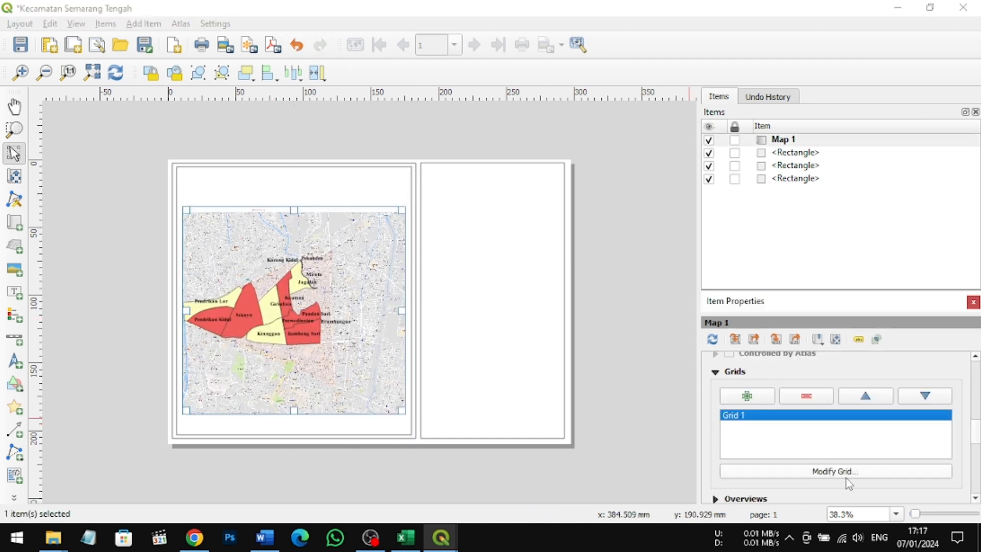
click(836, 471)
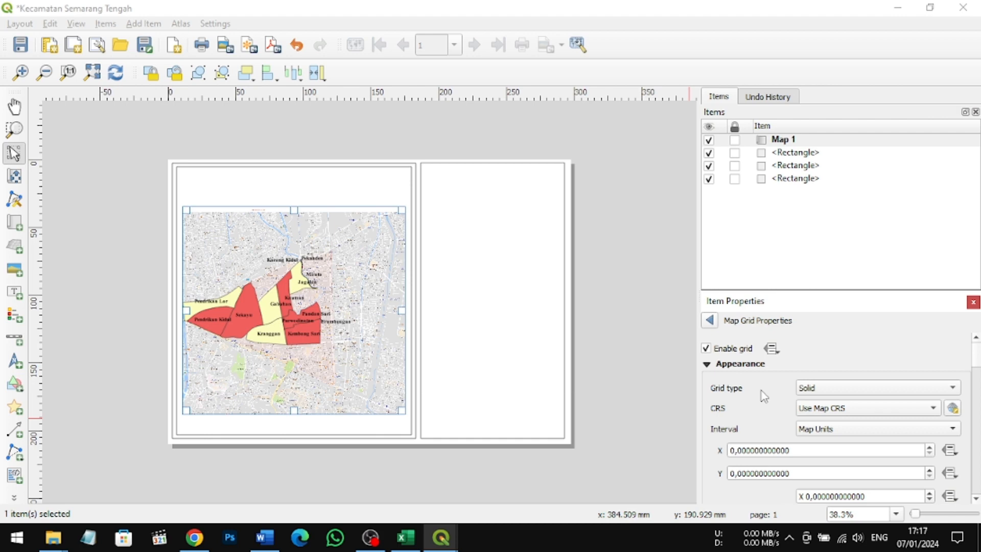
scroll(764, 396, down, 1)
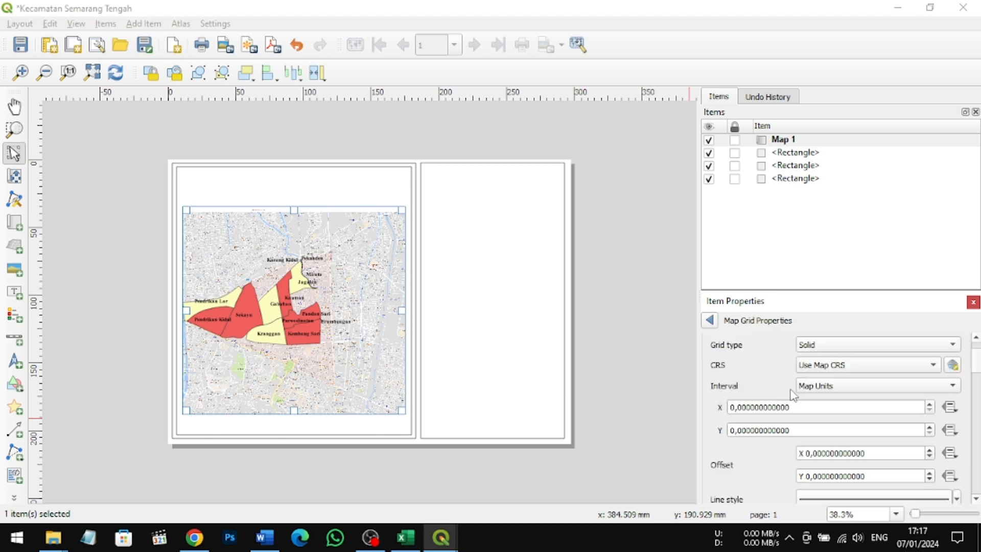
click(733, 406)
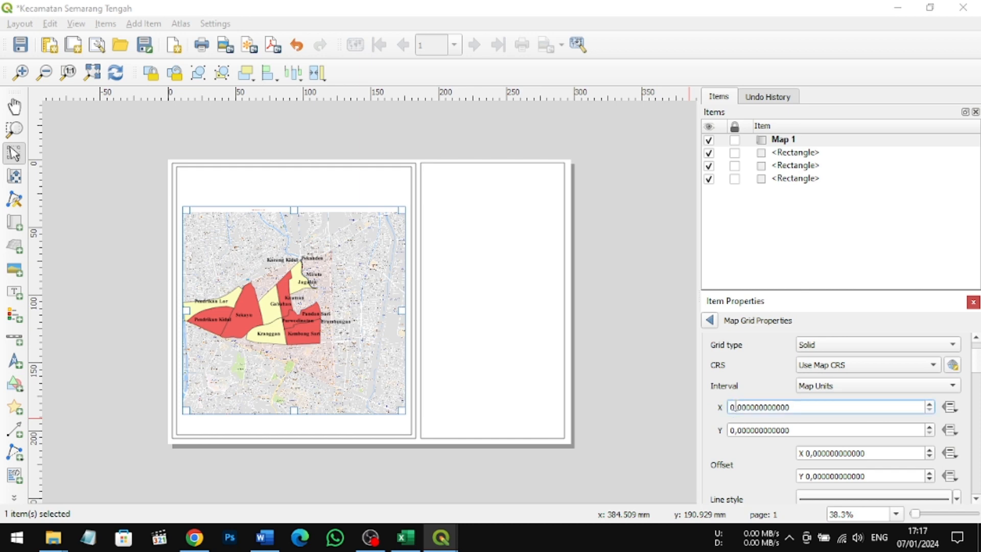
text(5)
click(733, 430)
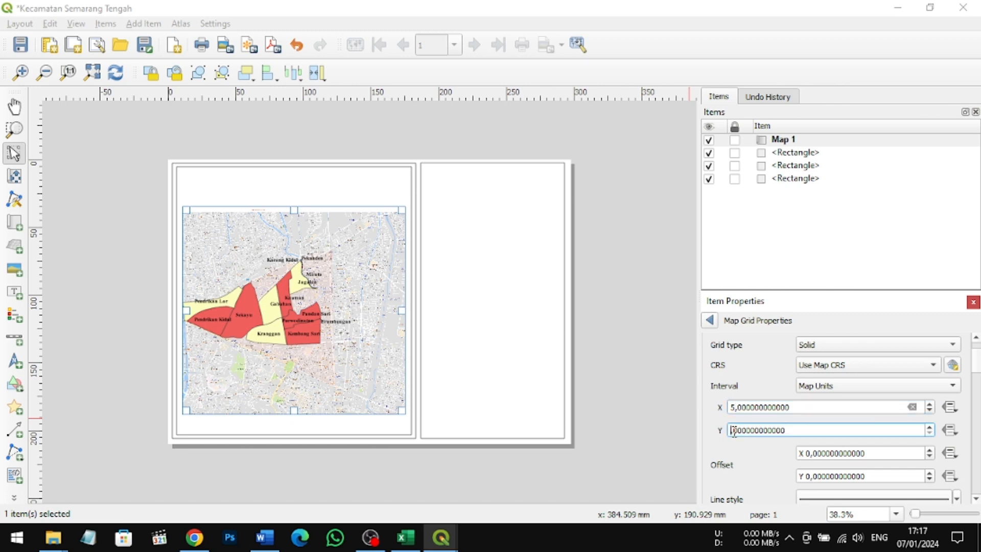
text(5,)
Step: Check the grid type and CRS options and try the Fit Segment Width interval for the grid
click(953, 345)
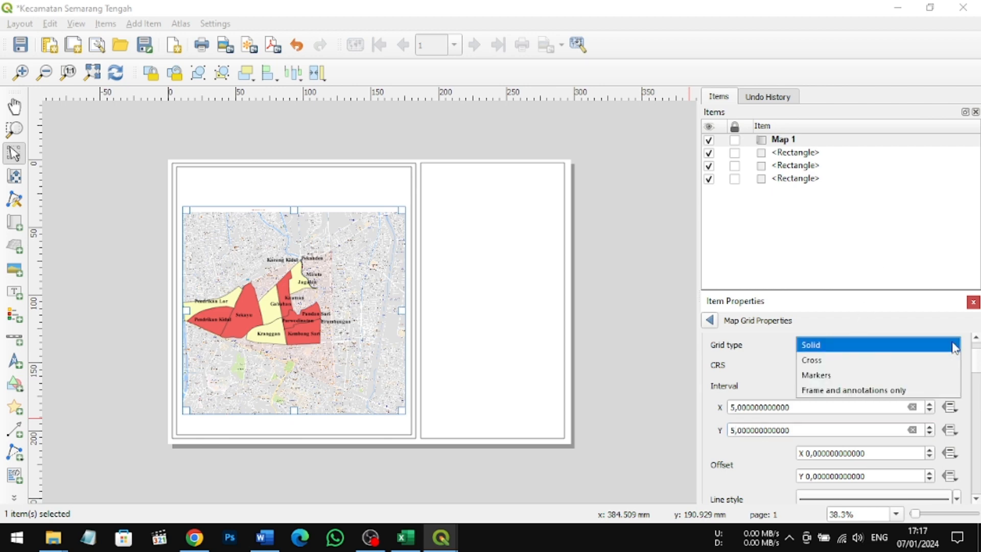
click(955, 346)
click(939, 367)
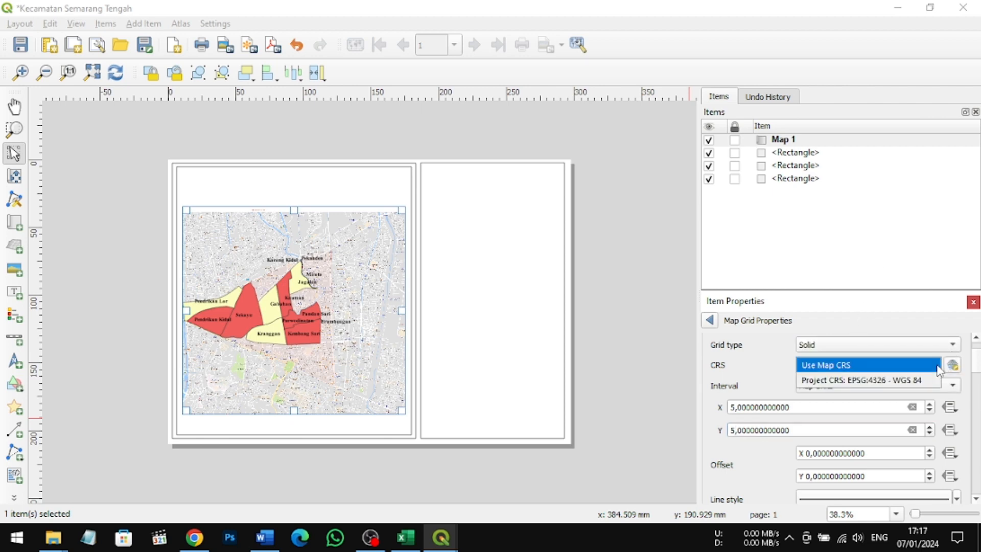
click(939, 365)
click(951, 390)
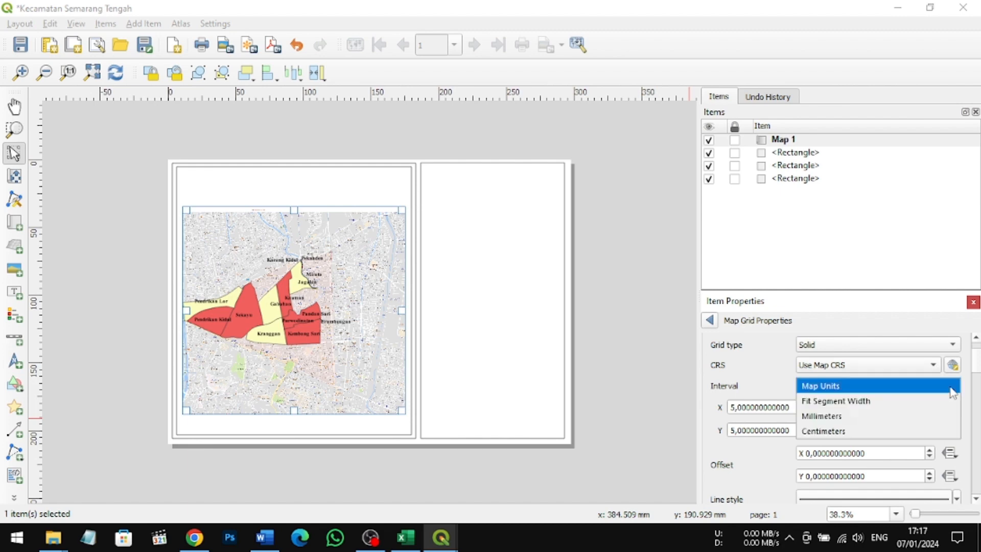
click(953, 387)
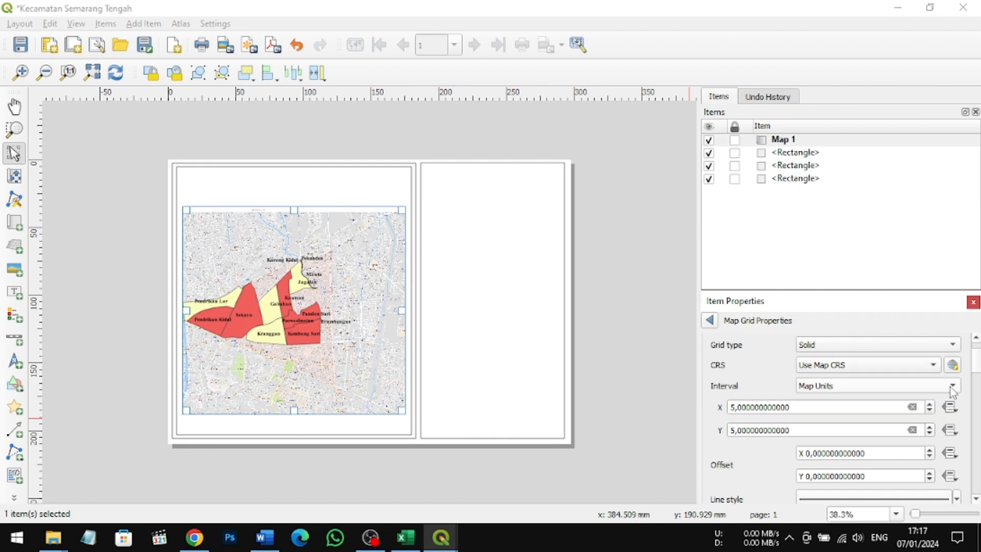
scroll(953, 391, down, 1)
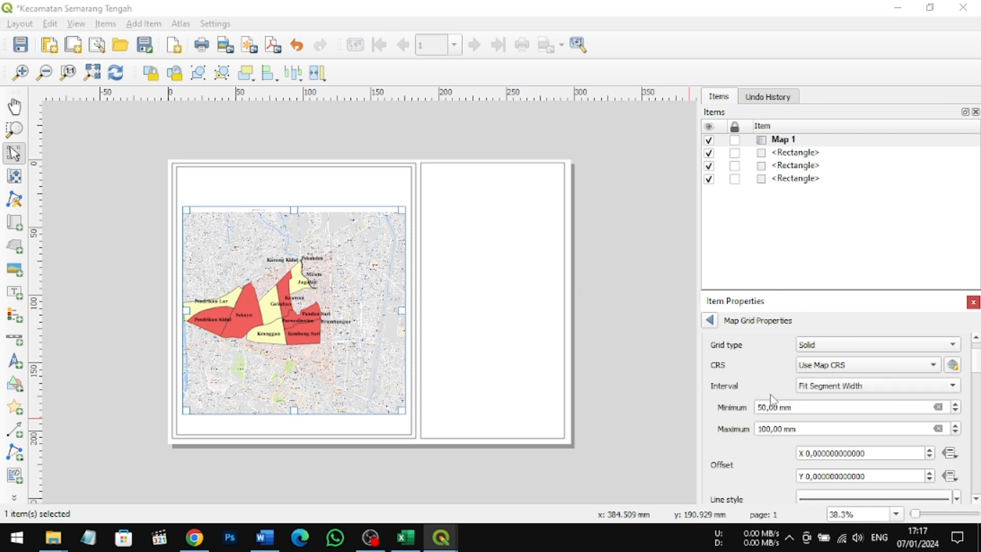
scroll(773, 398, up, 2)
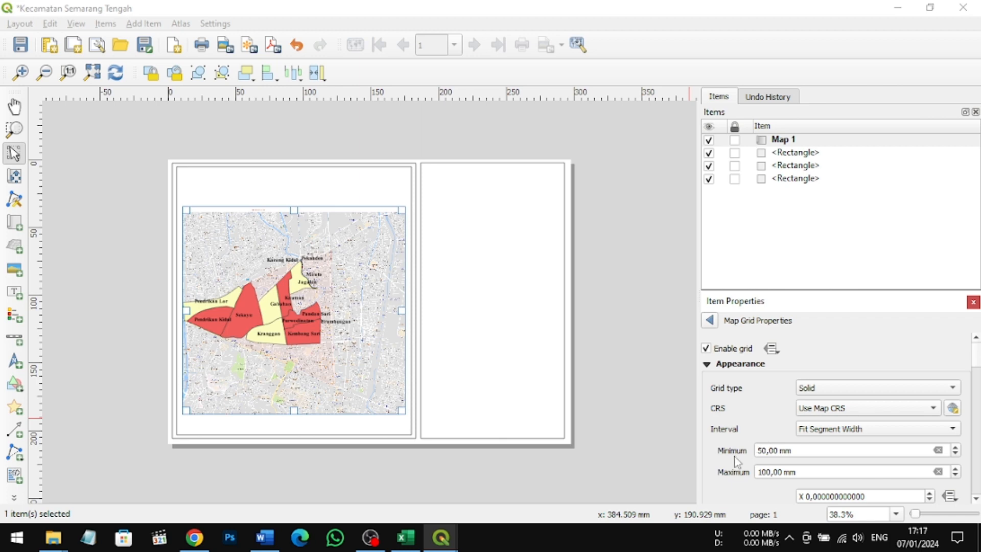
Step: Try a grid segment width of minimum 50 mm and maximum 101 mm, and reopen the settings of Grid 1
double_click(769, 471)
scroll(758, 453, up, 1)
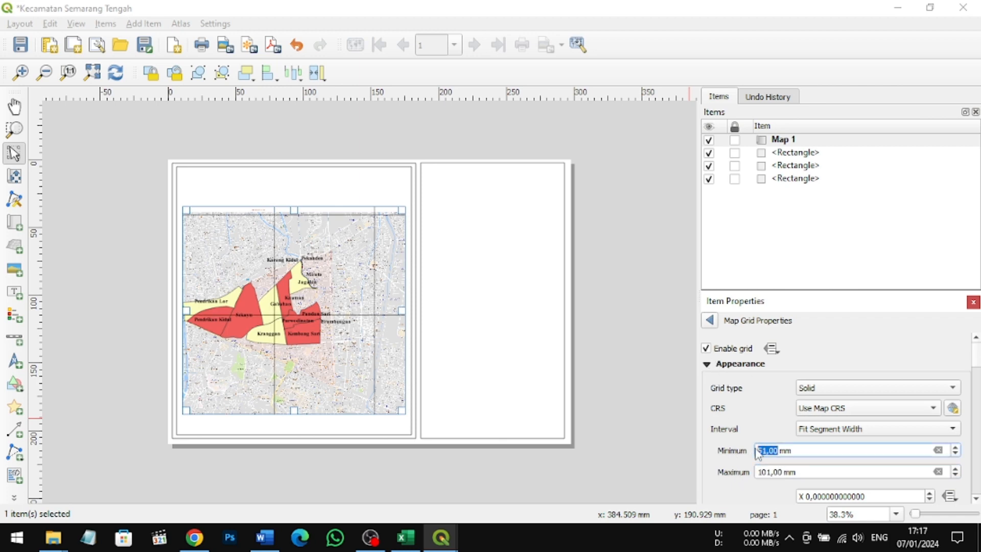
scroll(758, 452, down, 1)
click(711, 320)
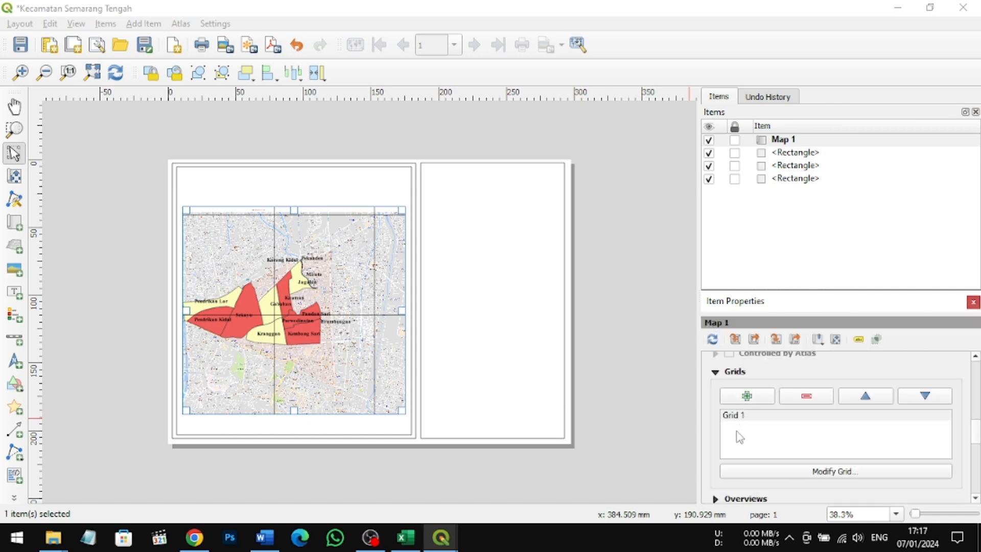
click(798, 473)
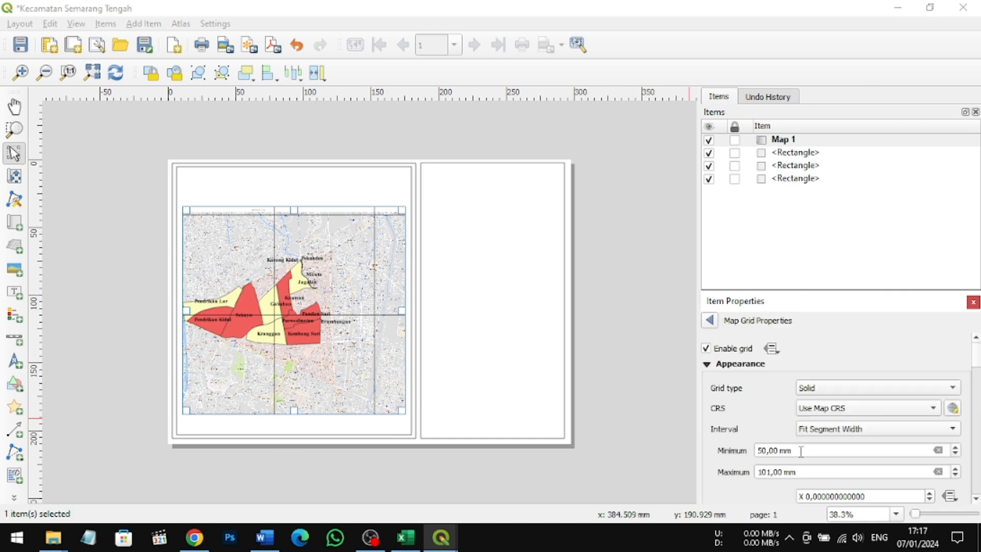
Step: Give the map grid a Zebra frame style
scroll(801, 451, down, 1)
scroll(801, 451, up, 1)
click(739, 497)
scroll(738, 497, down, 2)
scroll(757, 442, down, 2)
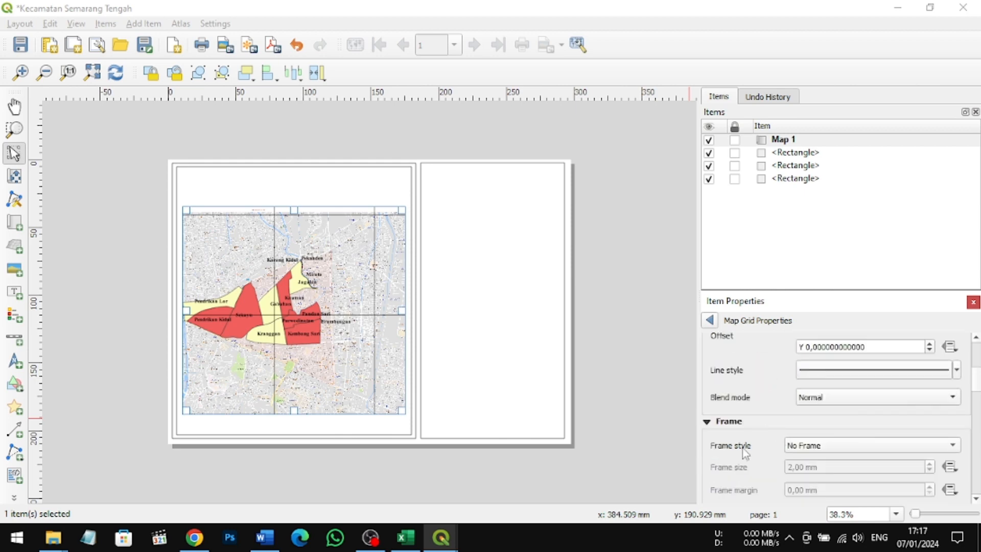
scroll(736, 422, down, 1)
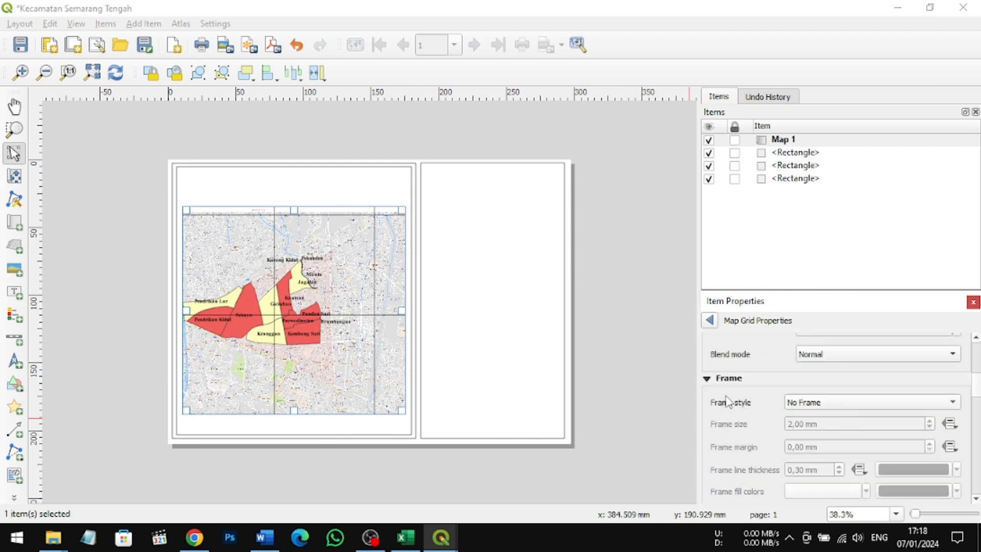
click(939, 404)
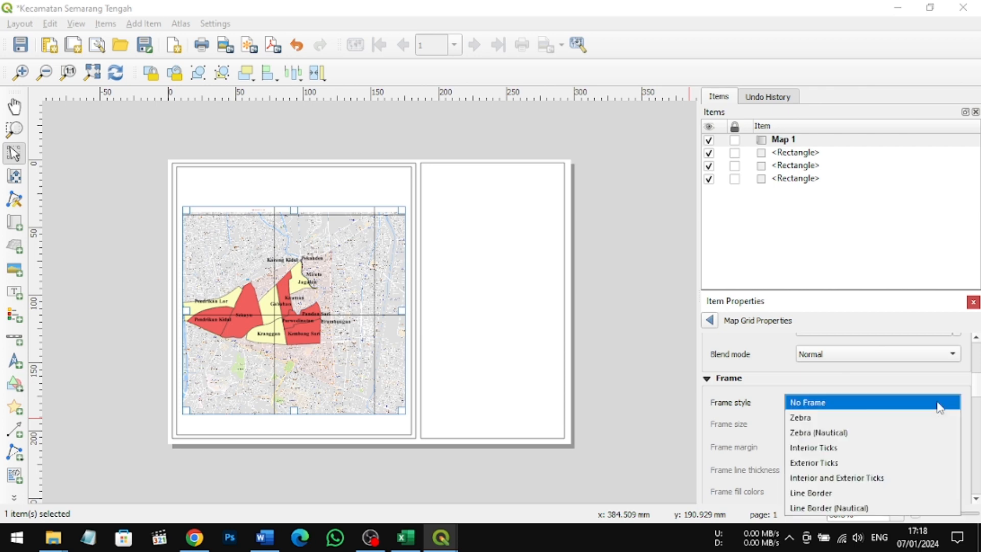
click(897, 418)
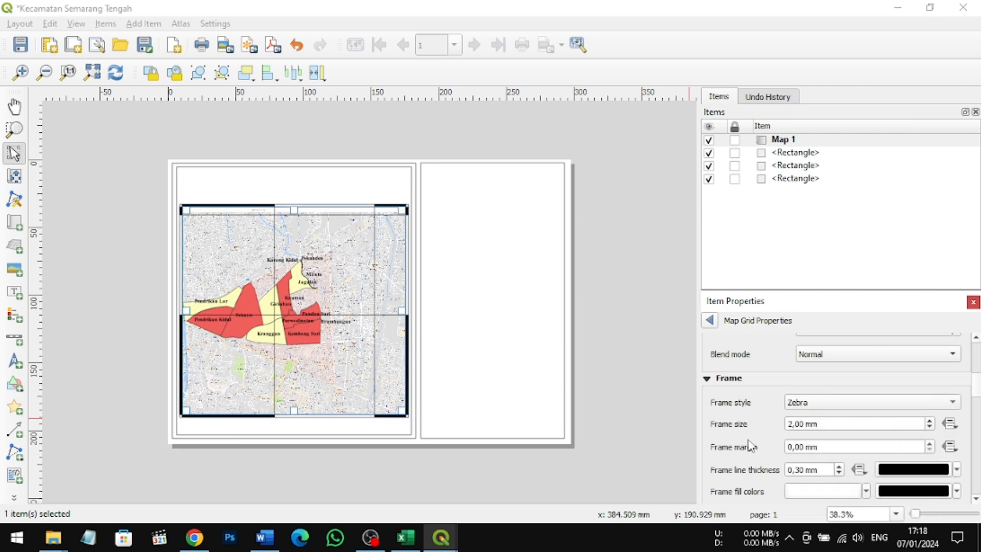
Step: Switch the grid interval unit to centimeters and set the grid's X and Y offsets to 5
text(5)
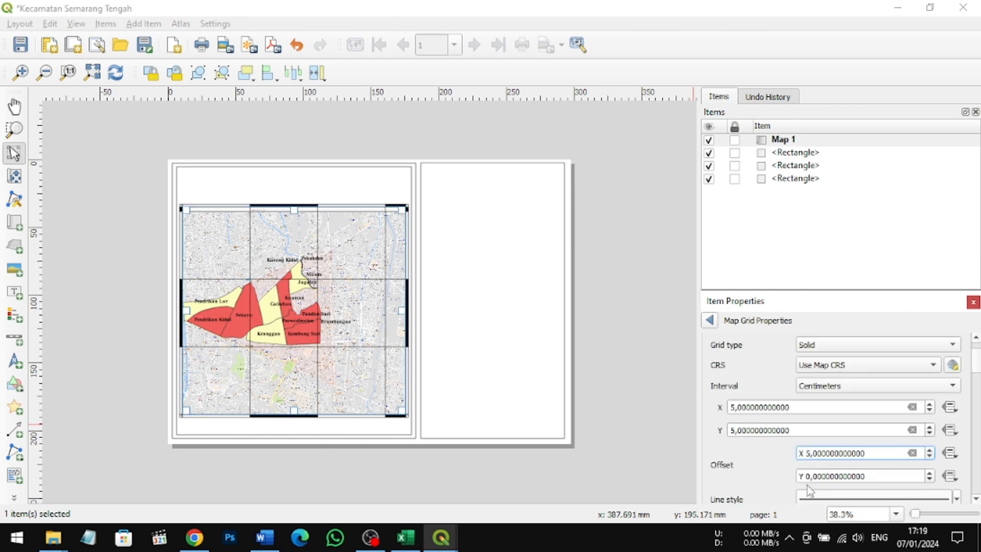
click(812, 476)
key(BackSpace)
text(5)
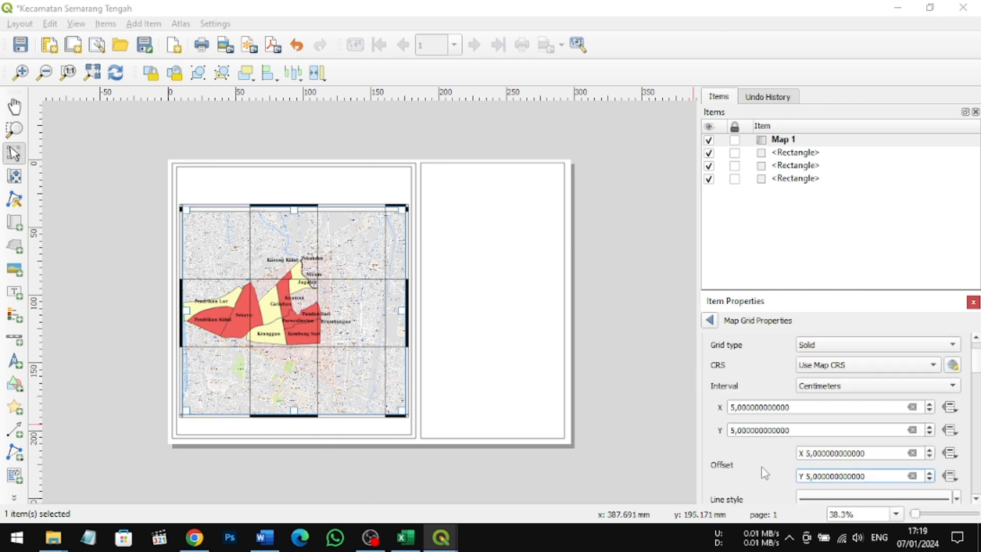
Step: Turn on Draw Coordinates for the grid and set the left coordinates to Inside Frame and Vertical Ascending
scroll(838, 417, down, 5)
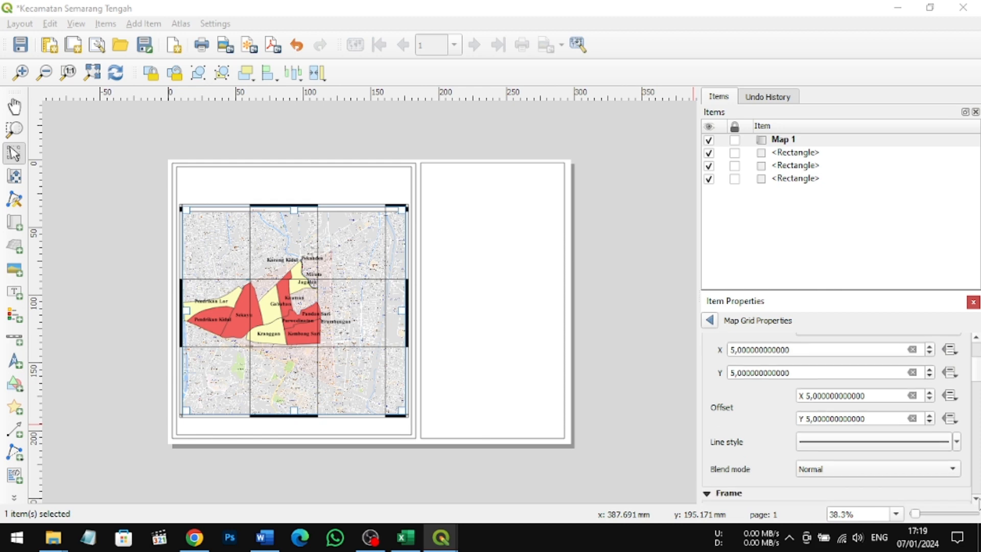
scroll(979, 502, down, 3)
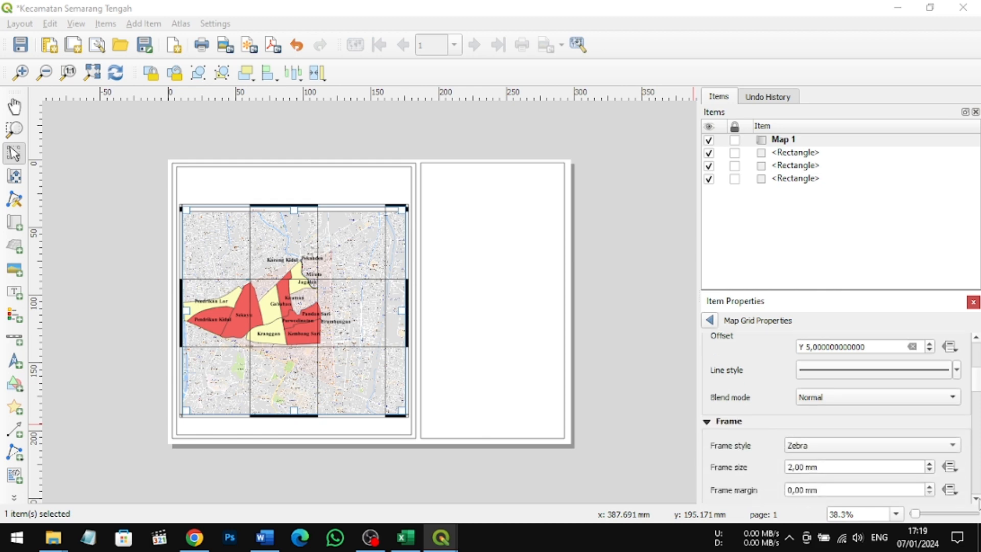
scroll(979, 501, down, 1)
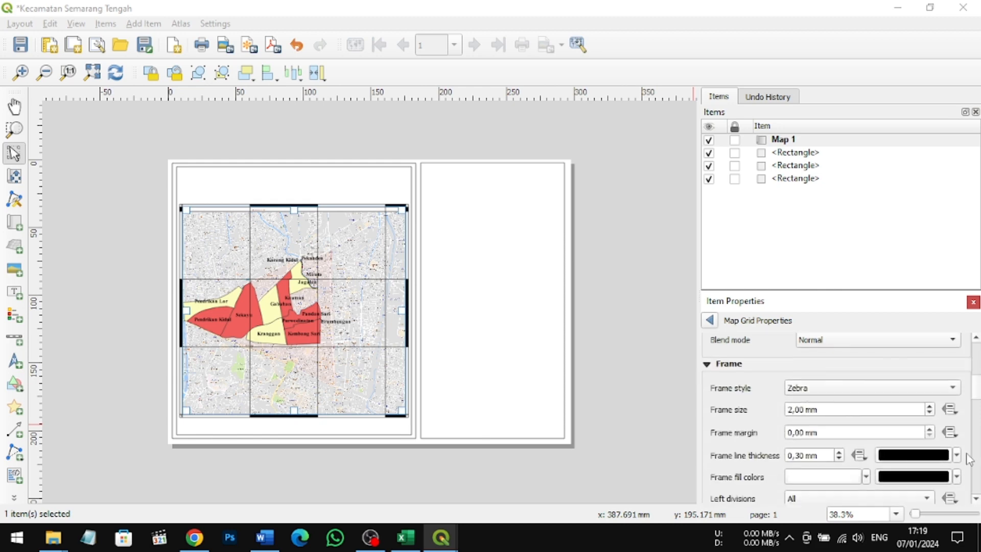
scroll(978, 499, down, 8)
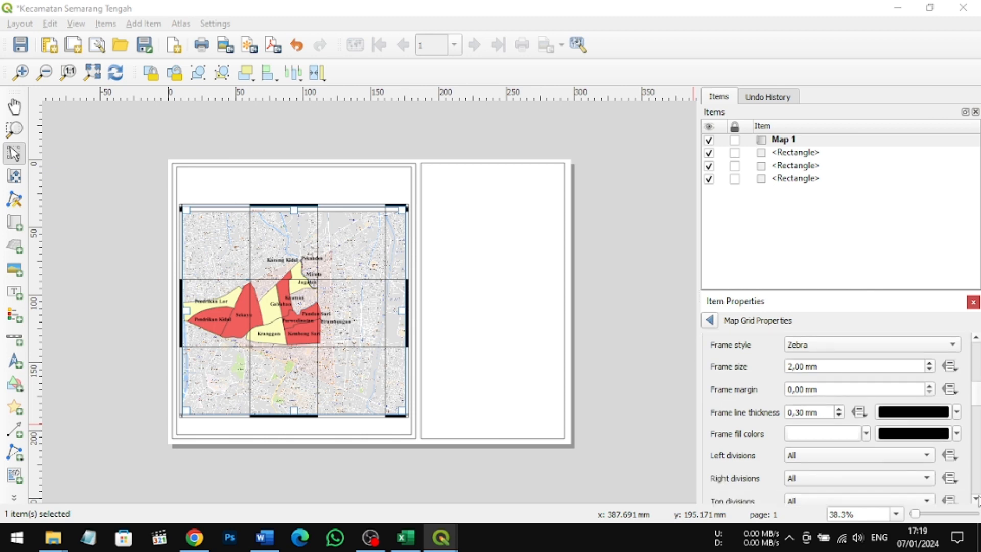
scroll(977, 500, down, 6)
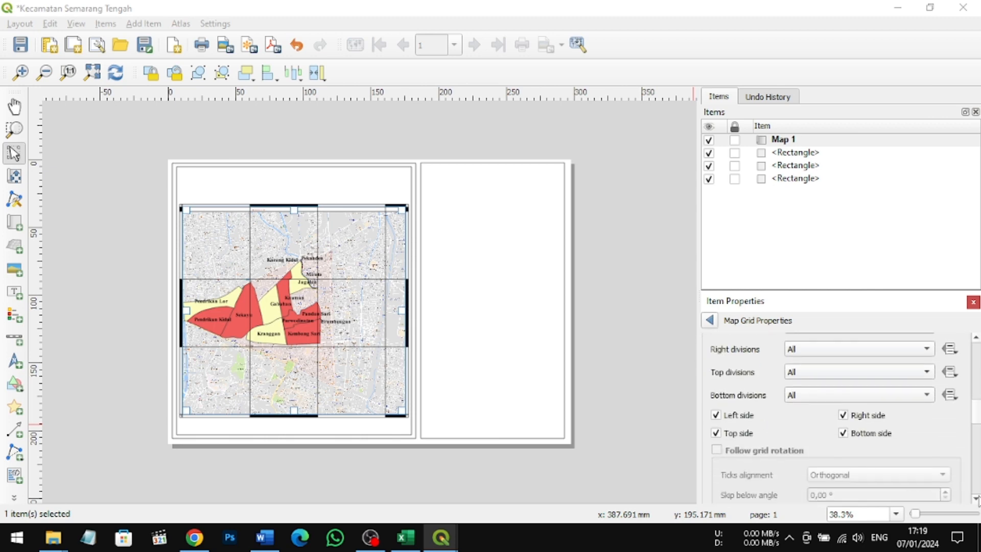
scroll(977, 500, down, 6)
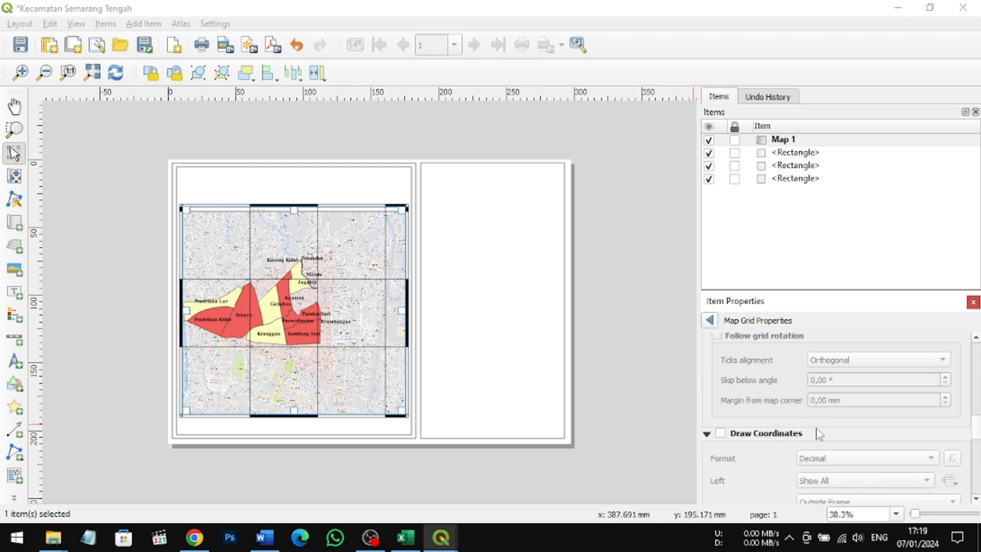
click(720, 432)
scroll(869, 431, down, 3)
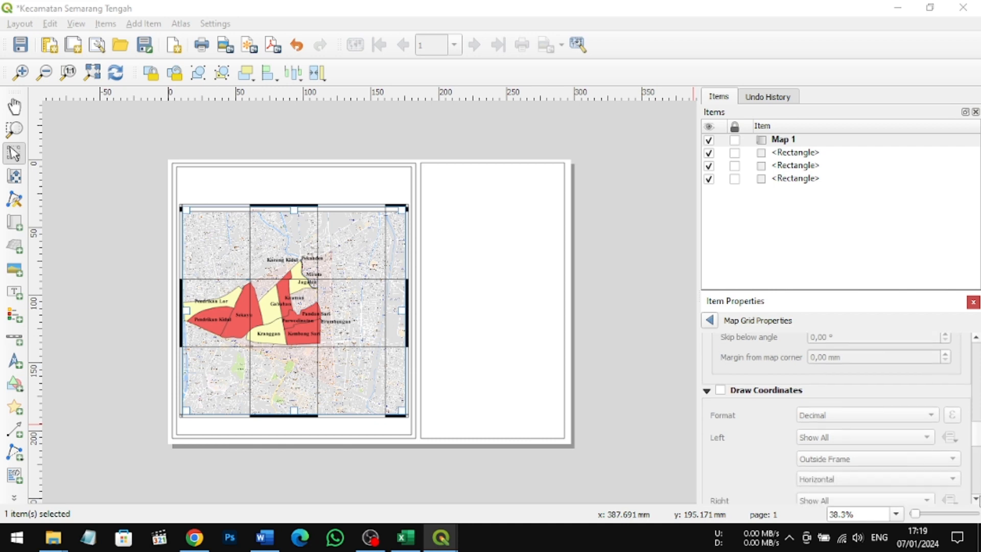
scroll(767, 436, down, 1)
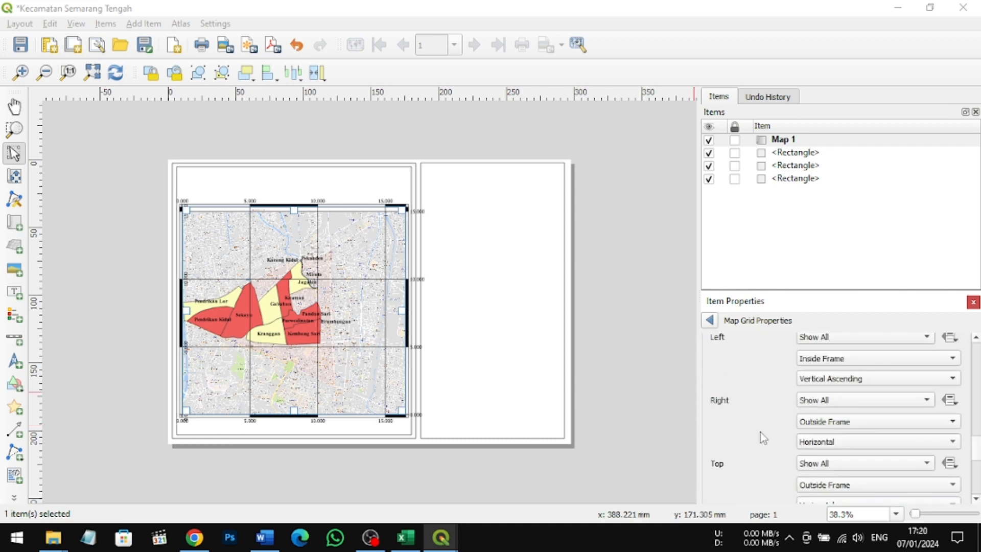
Step: Place the right, top and bottom grid coordinates inside the frame
click(869, 421)
click(863, 403)
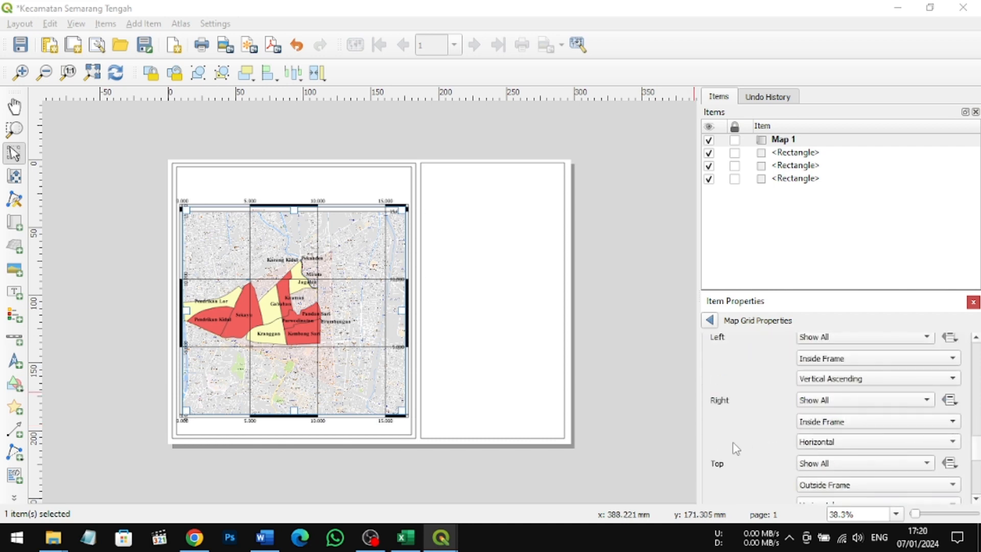
scroll(739, 447, down, 1)
click(896, 440)
click(868, 423)
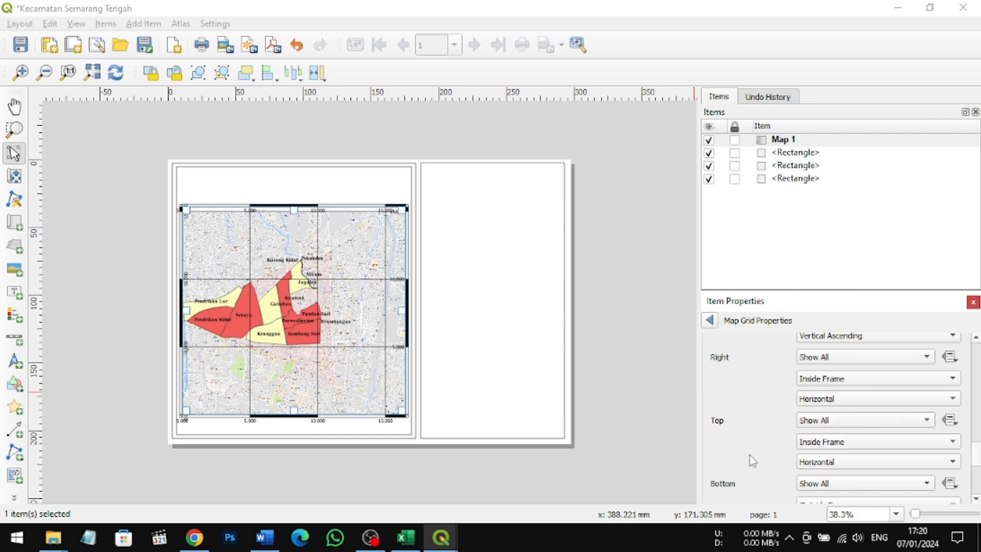
scroll(749, 459, down, 2)
click(952, 421)
click(892, 407)
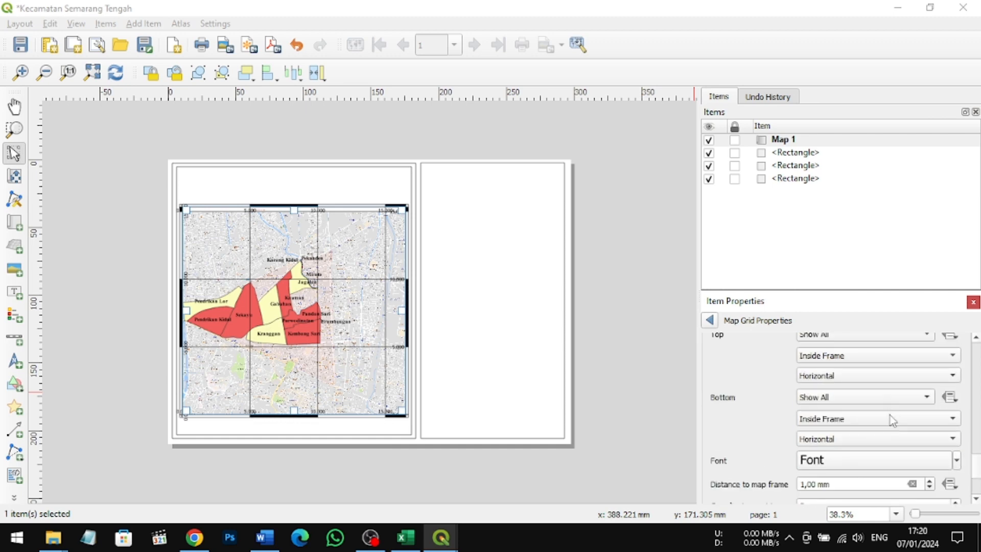
Step: Set the grid coordinates' font color to black and recheck the font options
click(956, 461)
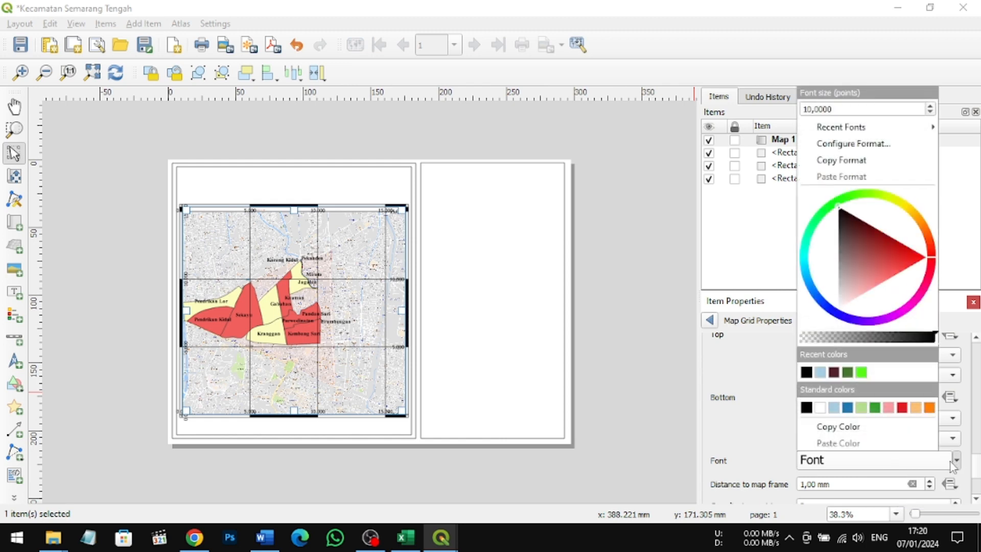
click(806, 372)
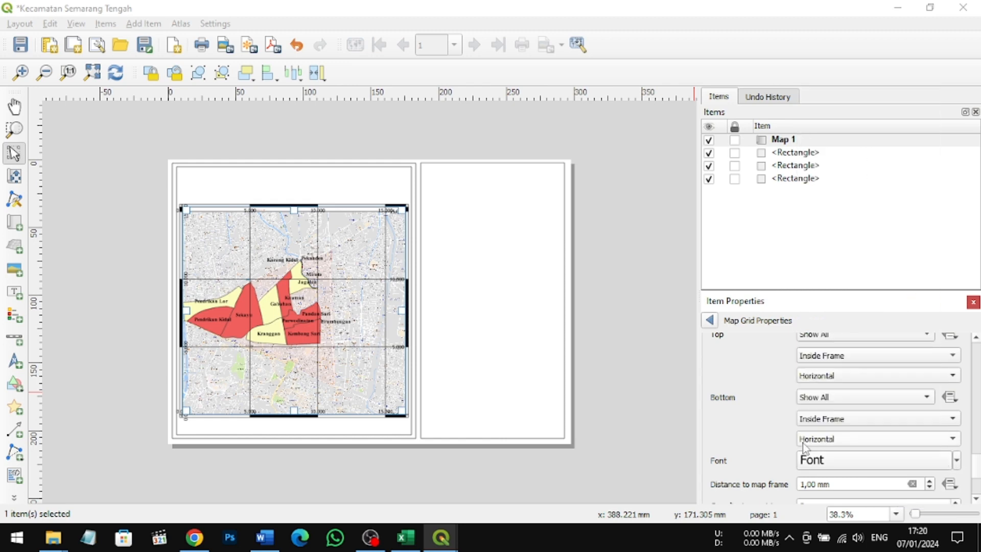
click(956, 462)
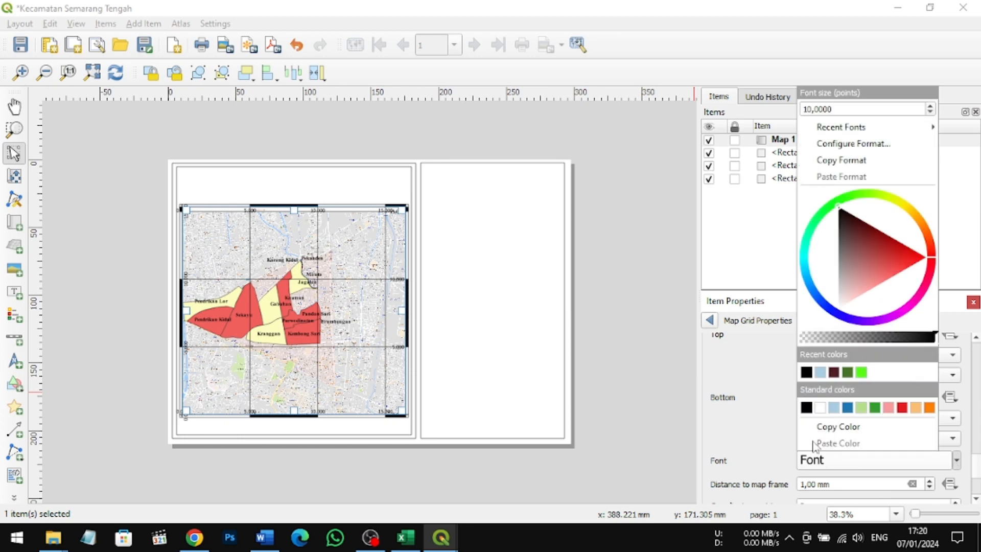
click(758, 459)
Step: Draw a text label about 99 by 29 mm across the upper part of the empty right-hand frame and clear its placeholder text
click(15, 293)
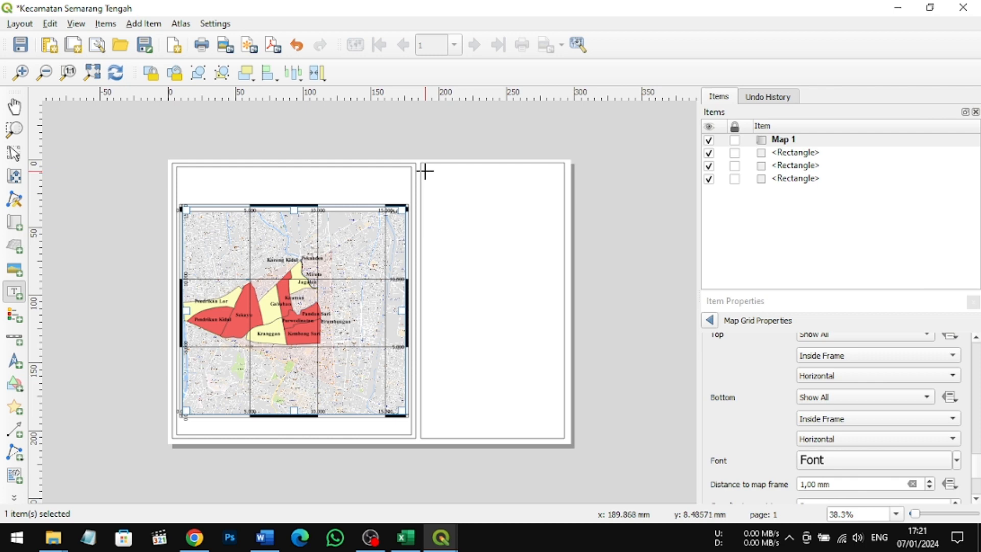
drag(425, 171, 558, 209)
click(789, 372)
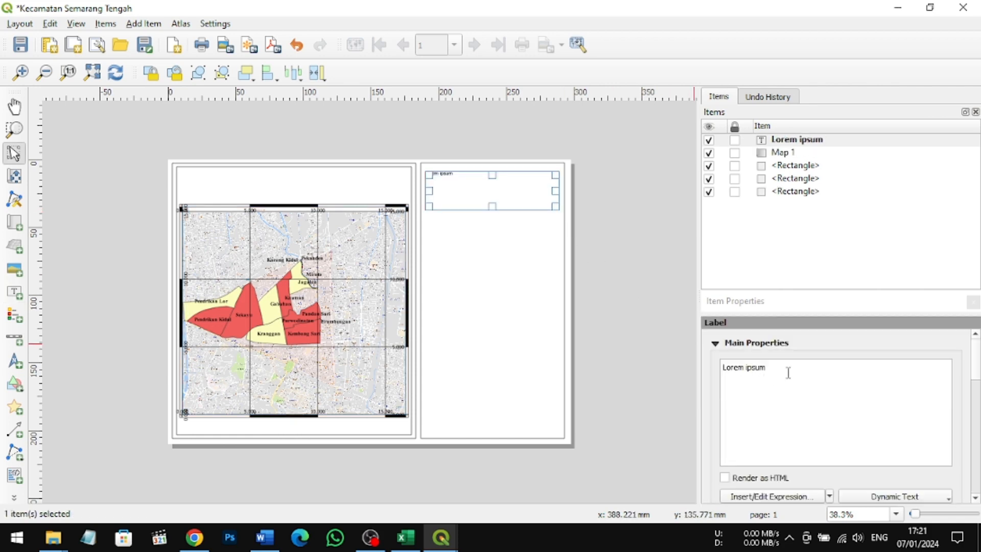
key(BackSpace)
key(BackSpace)
key(BackSpace)
key(BackSpace)
key(BackSpace)
key(BackSpace)
key(BackSpace)
key(BackSpace)
key(BackSpace)
key(BackSpace)
key(BackSpace)
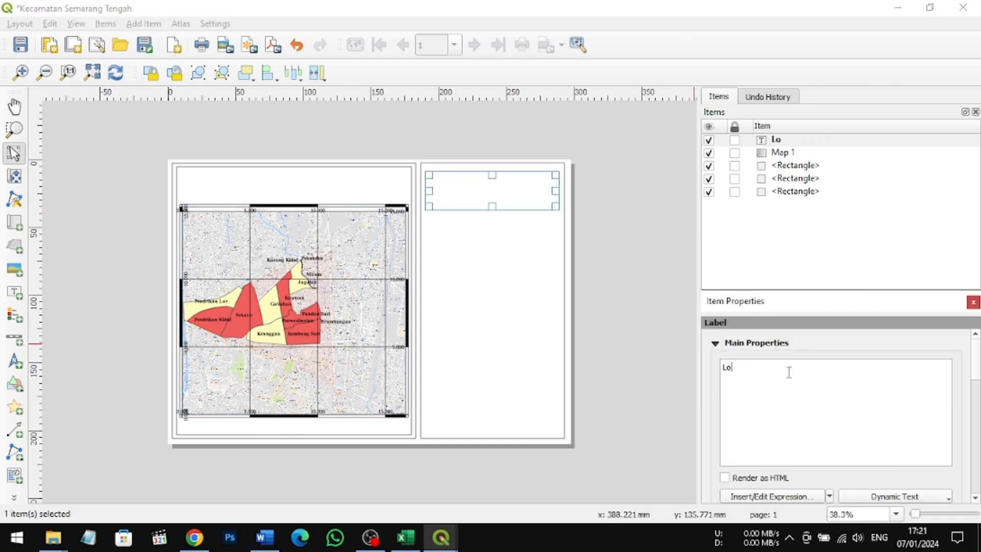
text(P)
key(BackSpace)
key(BackSpace)
Step: Enter the label text PETA PERSEBARAN PENDUDUK KECAMATAN SEMARANG TENGAH TAHUN 2021
text(PETA PERSEB)
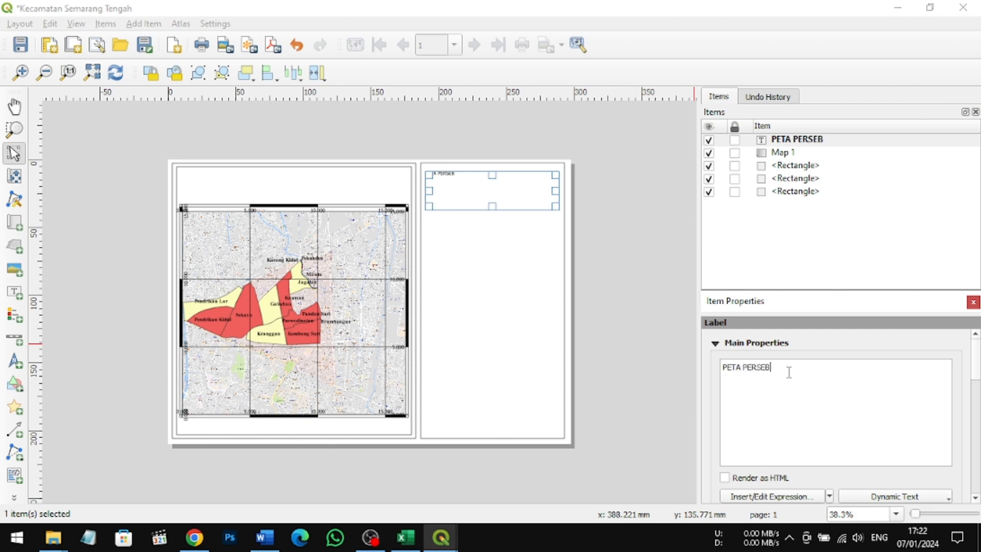
text(ARAN PENDUDUK)
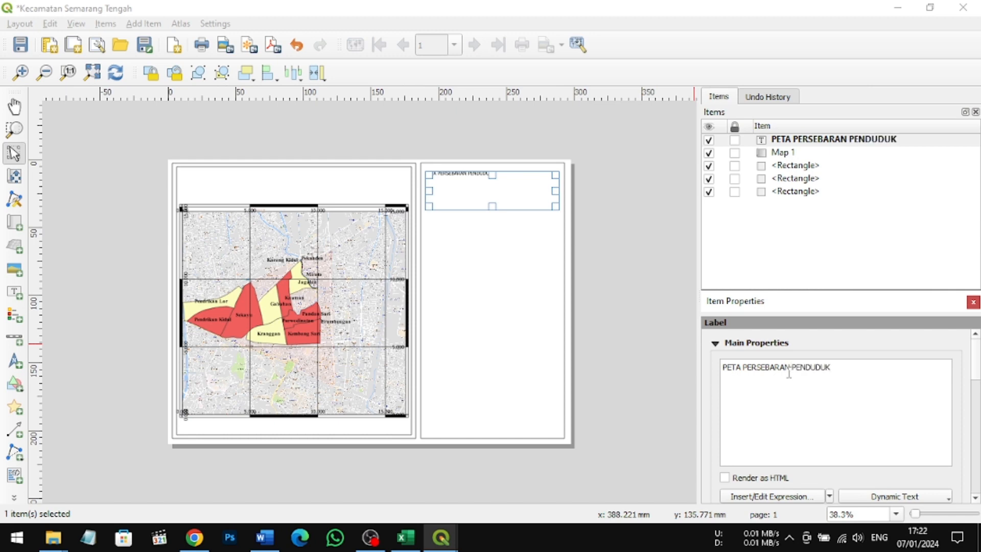
text( KECAMATAN SEMARA)
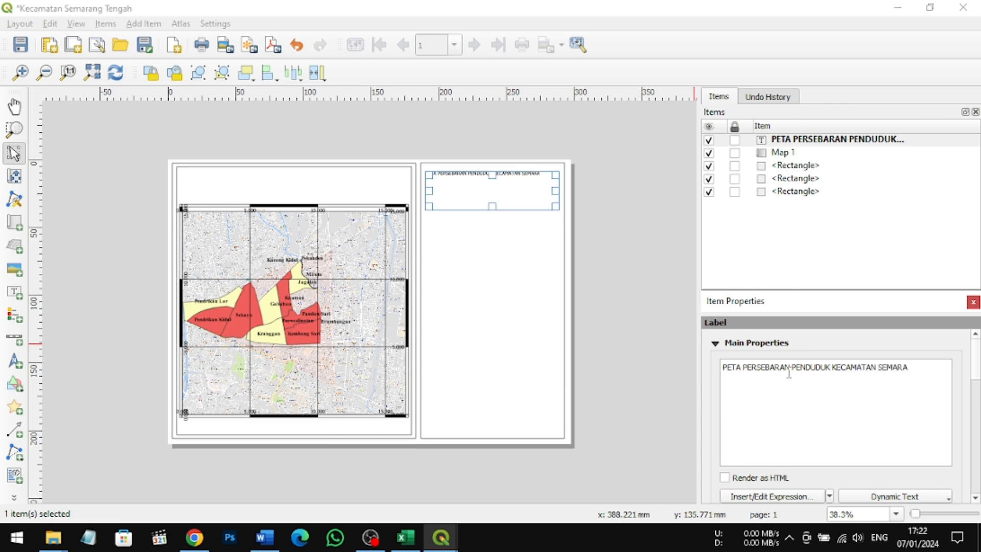
text(NG TENGAH TAHUN 2021)
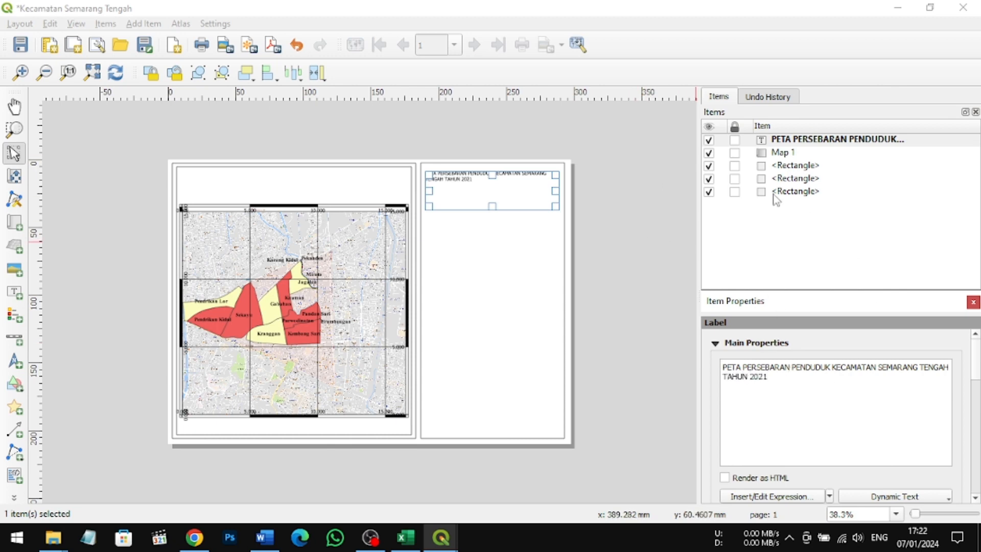
Step: Set the title label's font color to black in its appearance settings
click(749, 344)
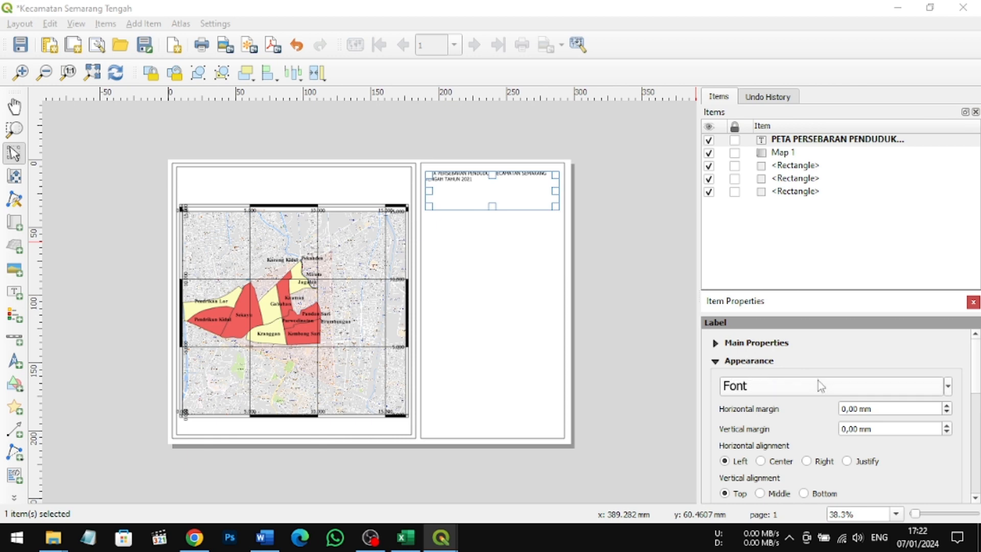
click(948, 387)
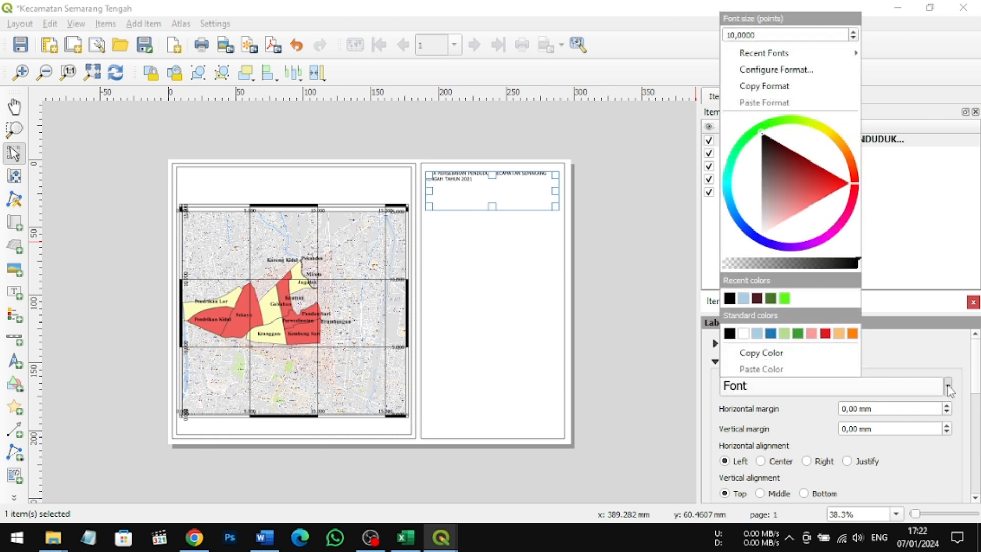
click(730, 299)
Step: Set the title label's font to Times New Roman with the Bold style
click(747, 387)
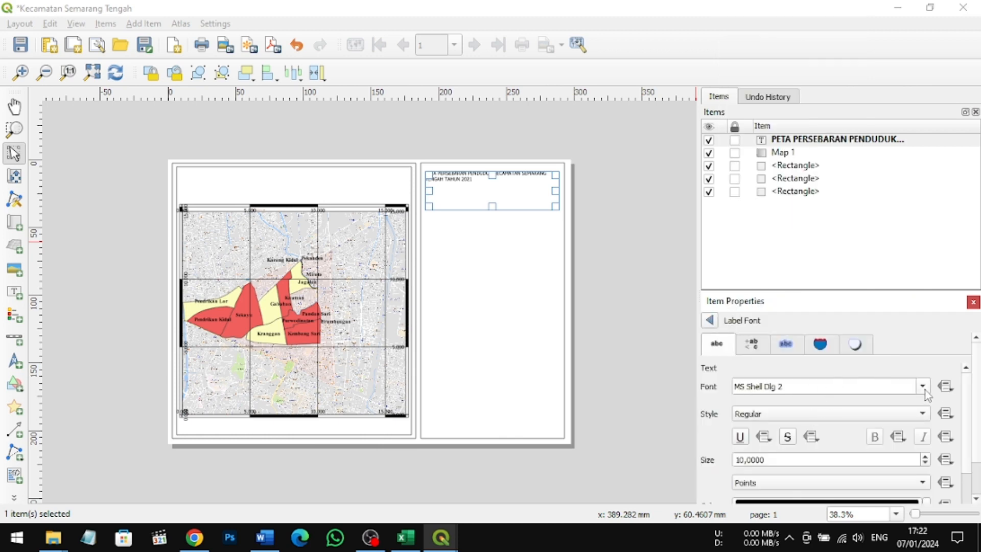
click(924, 389)
scroll(818, 430, down, 6)
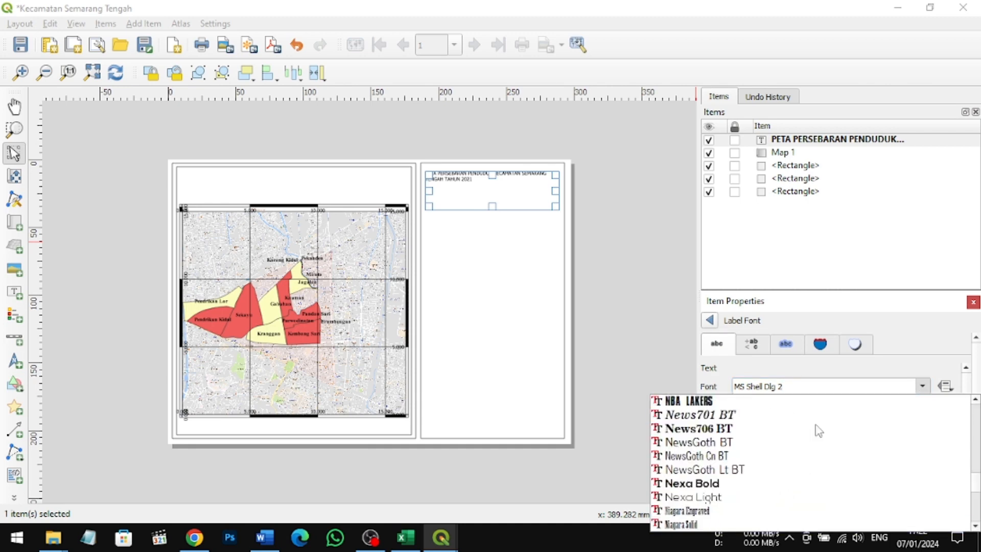
scroll(797, 437, down, 15)
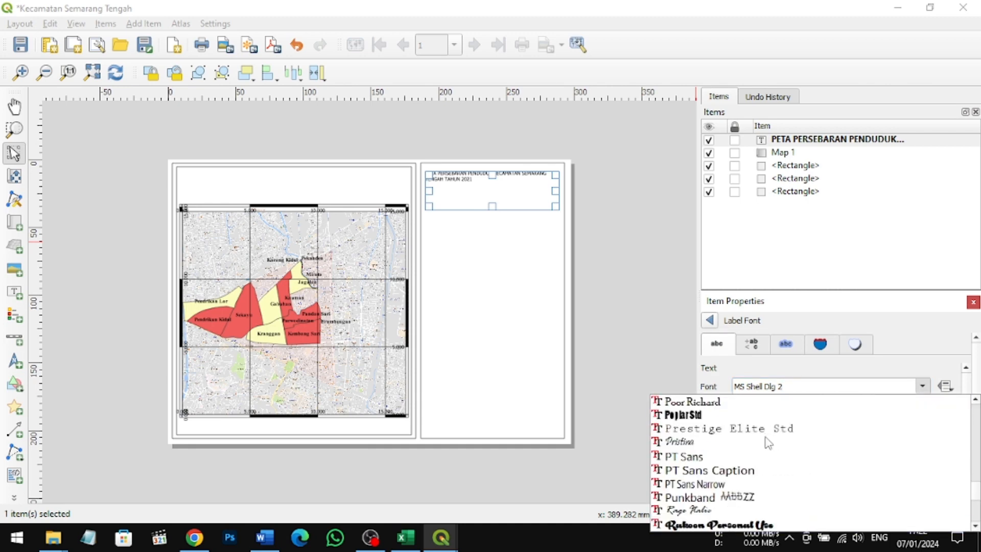
scroll(769, 442, down, 20)
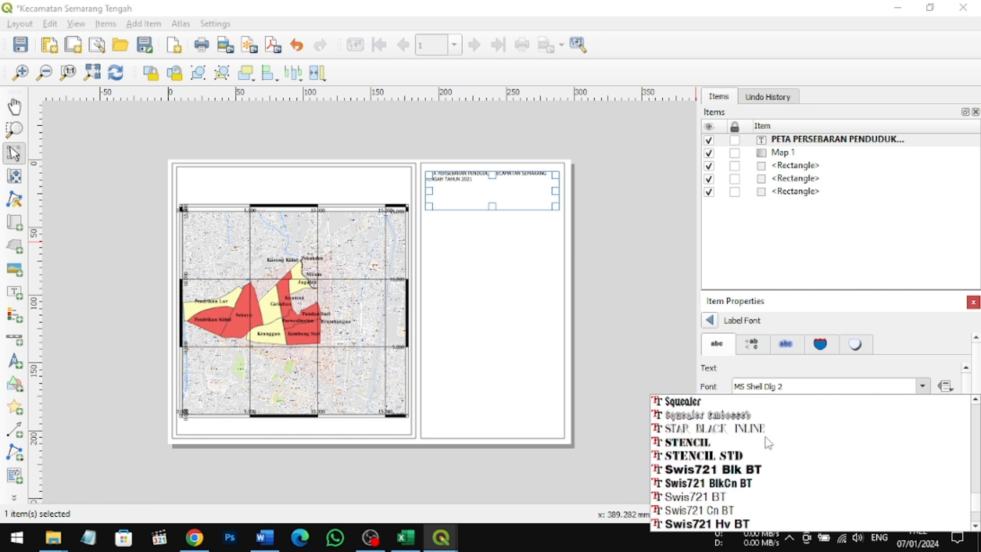
scroll(767, 442, down, 5)
scroll(705, 479, down, 1)
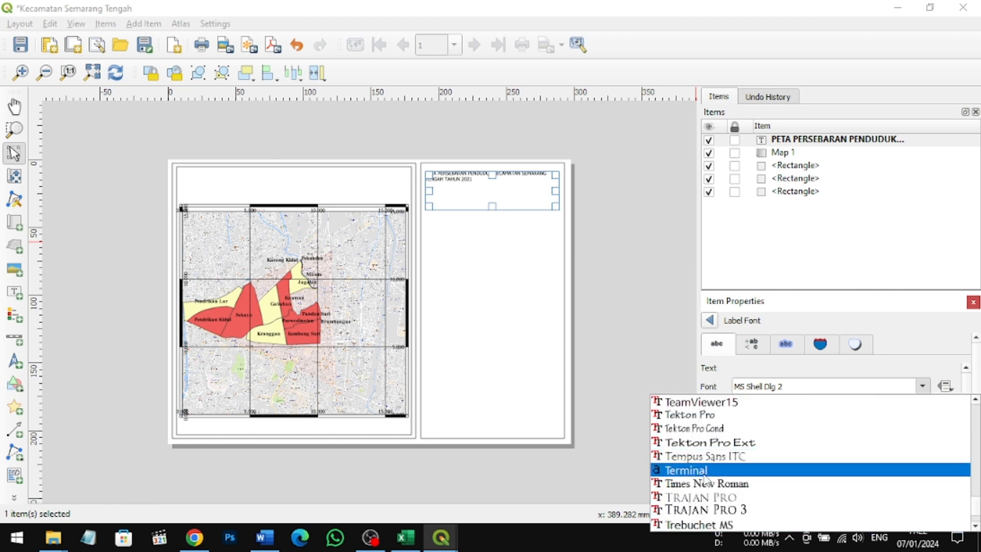
click(705, 483)
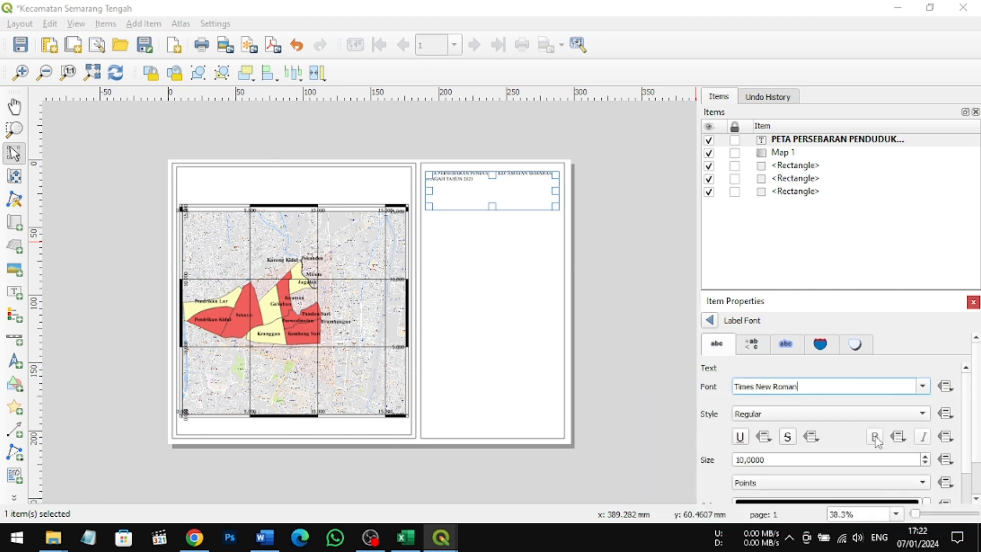
click(879, 414)
click(883, 431)
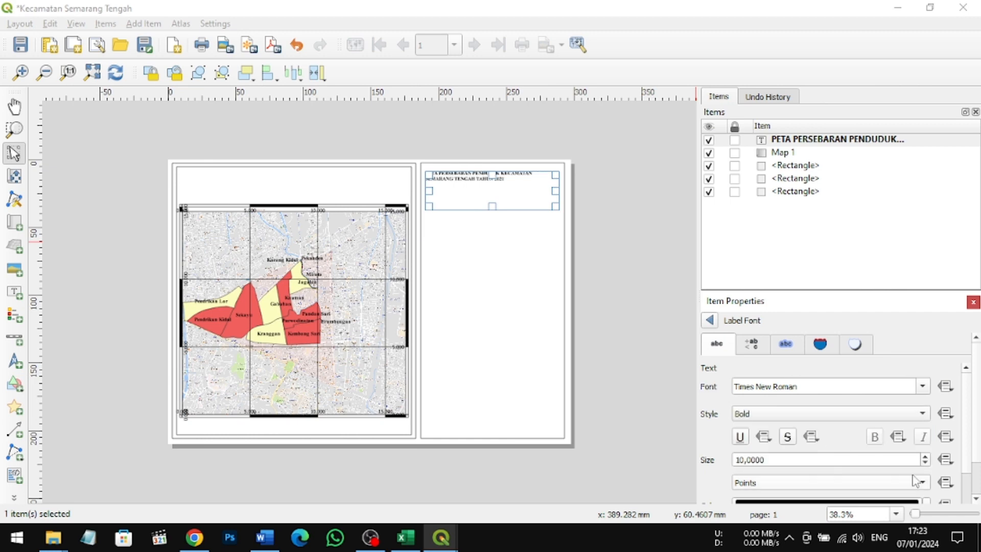
Step: Increase the title label's font size to 18 points
click(926, 458)
click(926, 457)
click(926, 458)
click(926, 458)
click(926, 457)
click(926, 458)
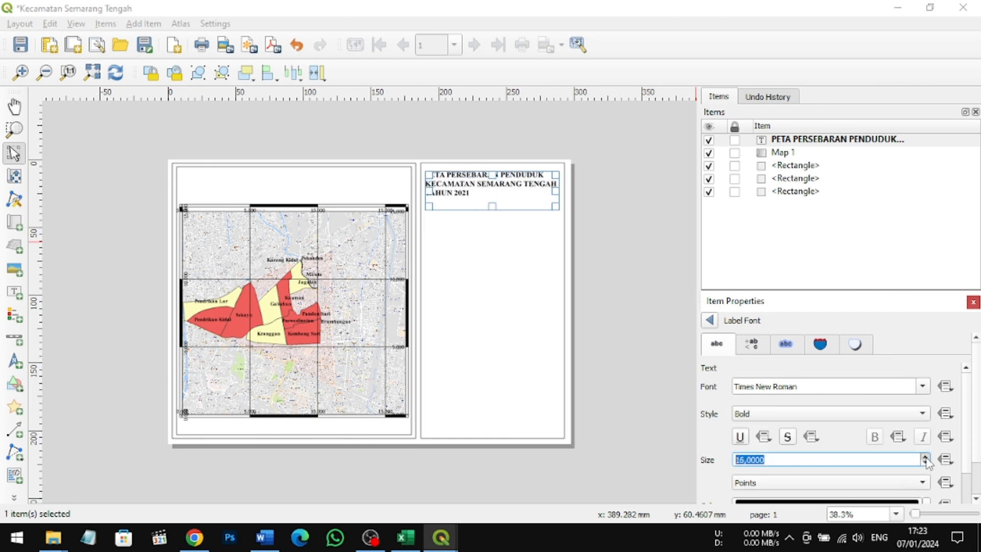
click(926, 457)
click(926, 457)
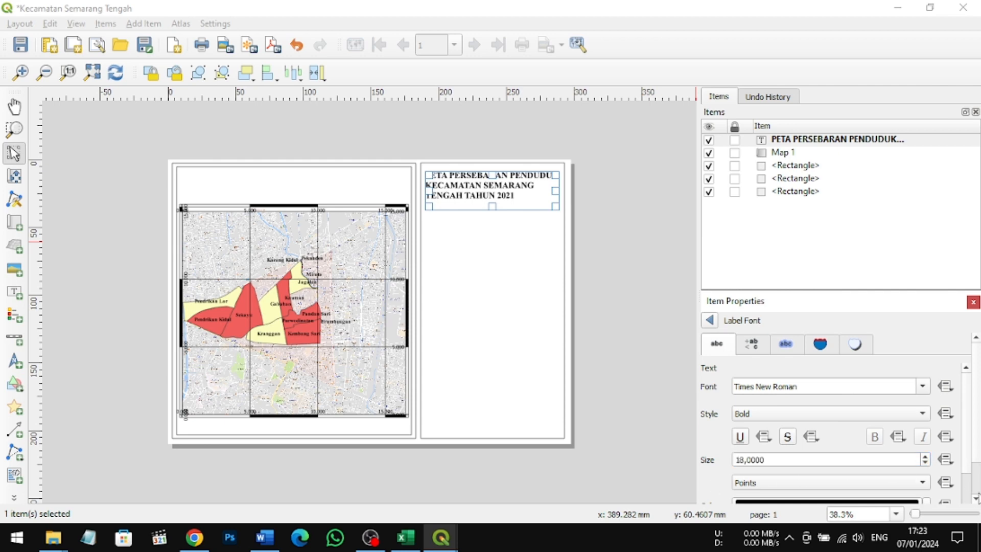
click(976, 498)
click(976, 498)
click(970, 501)
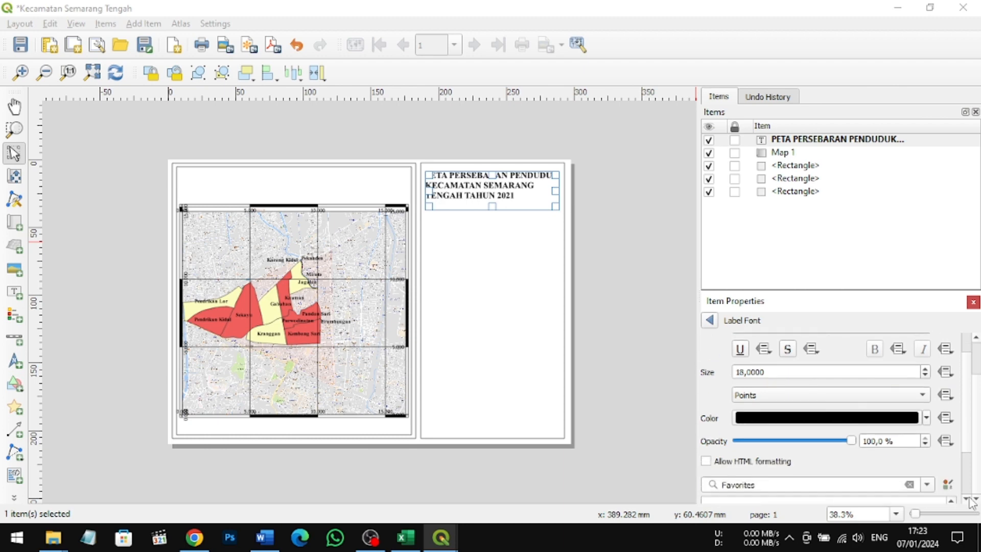
click(970, 501)
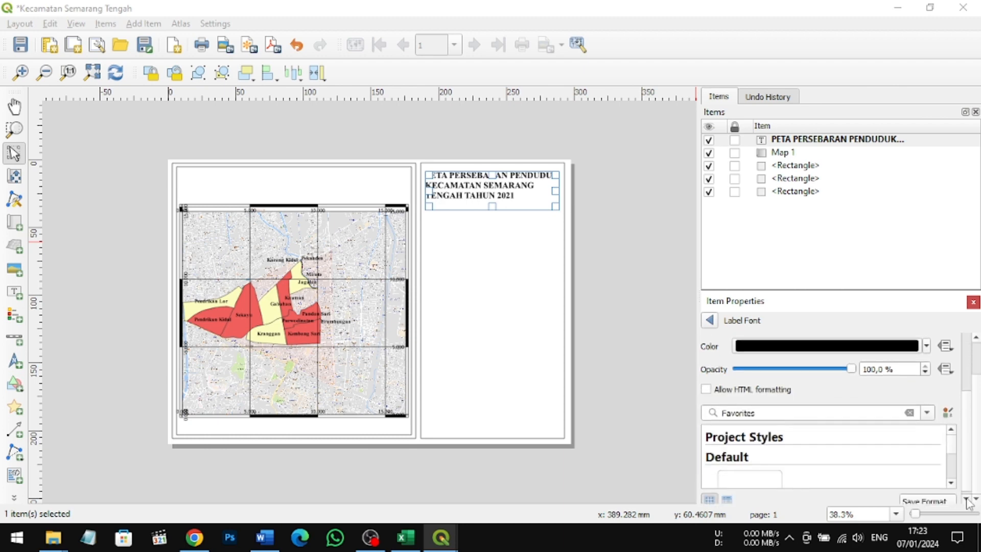
Step: Resize the title label's box to span the full width of the right-hand frame and fit closely below its three lines
drag(501, 205, 495, 200)
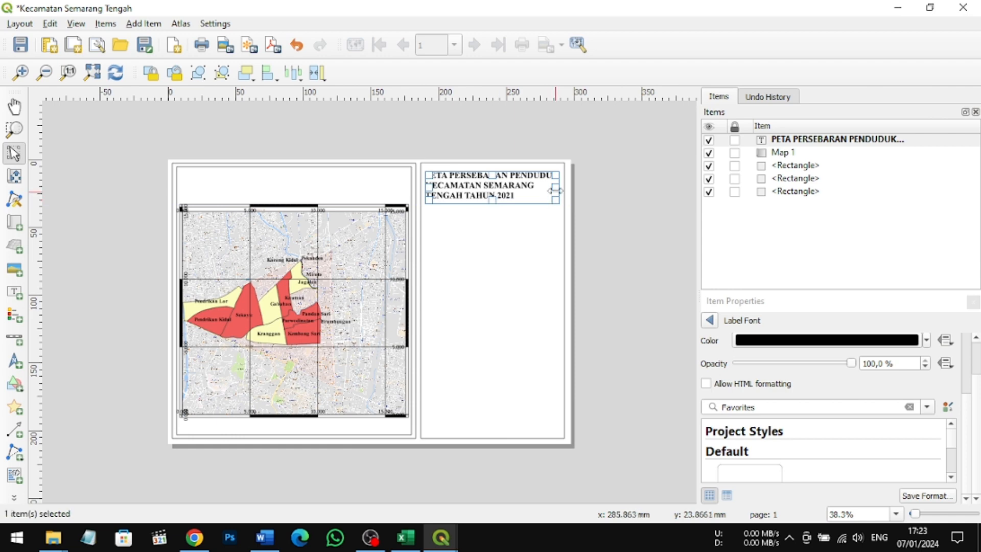
drag(555, 187, 561, 185)
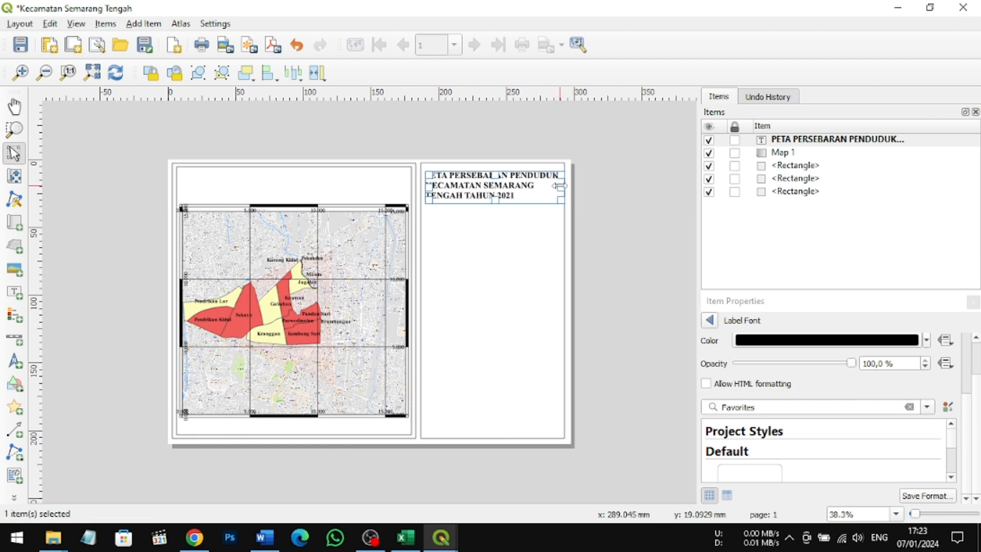
drag(426, 186, 427, 187)
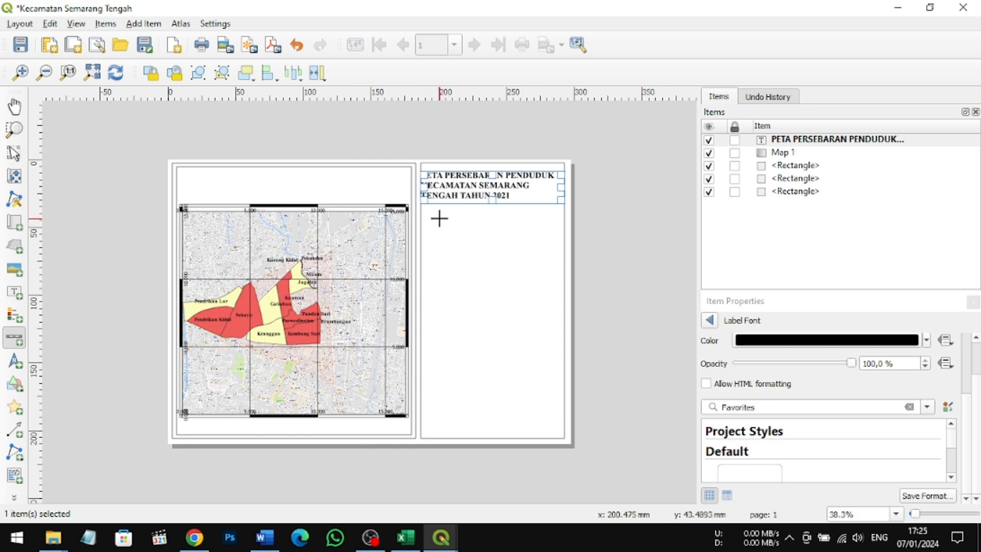
click(441, 218)
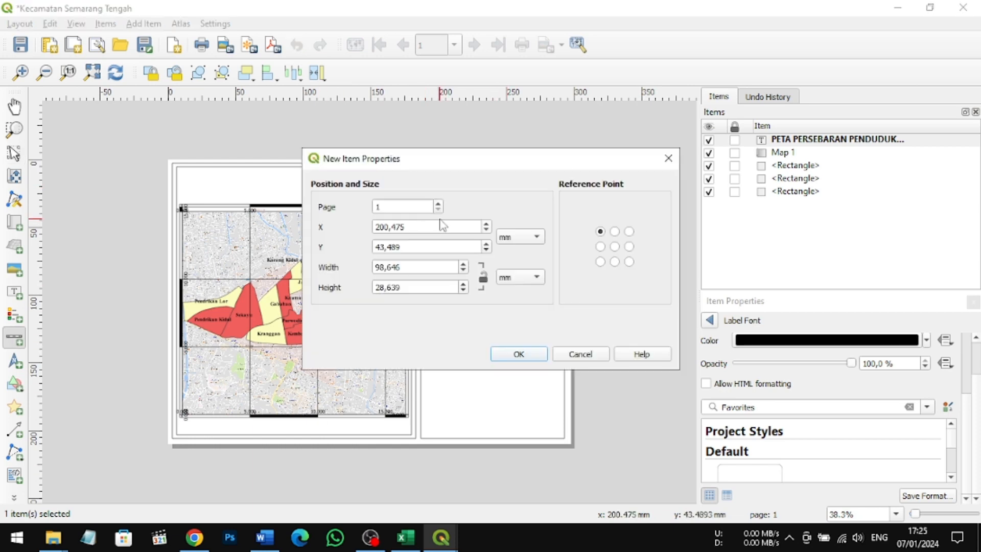
click(668, 158)
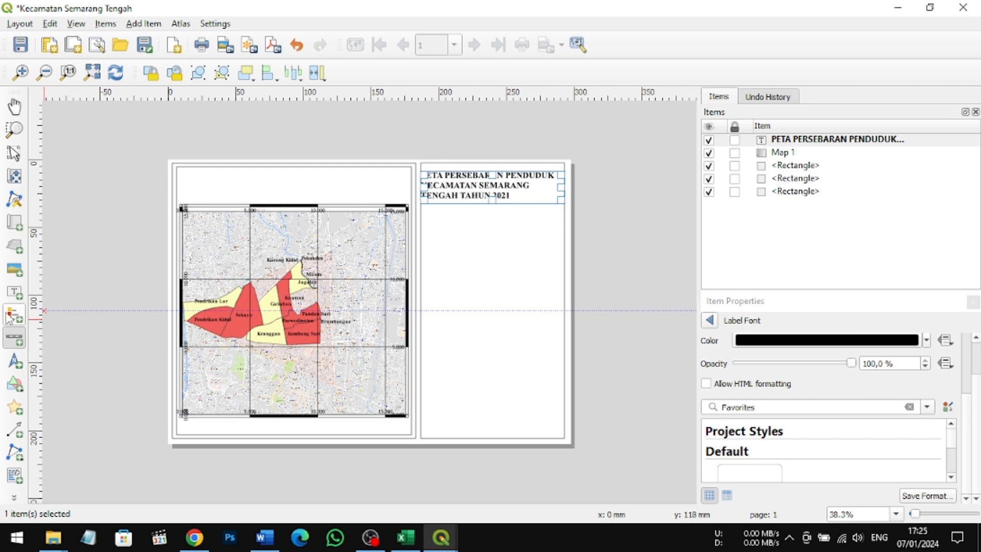
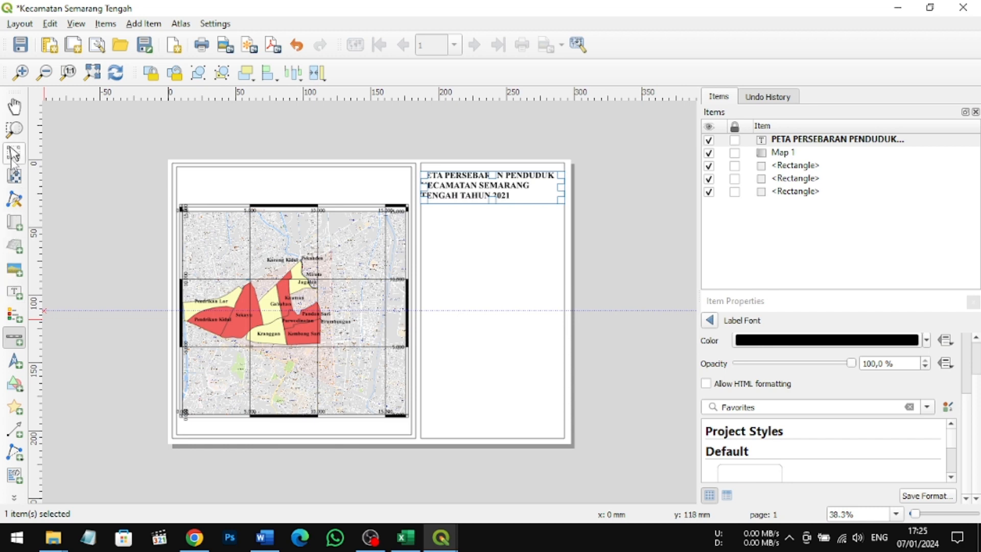
Step: Add a scale bar for Map 1 below the title label and widen its box
click(14, 339)
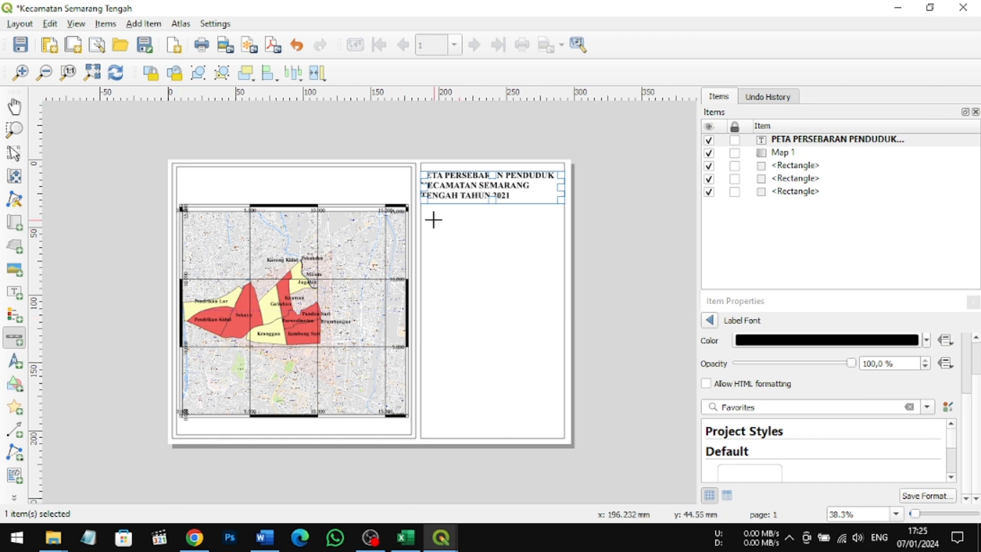
drag(434, 220, 539, 236)
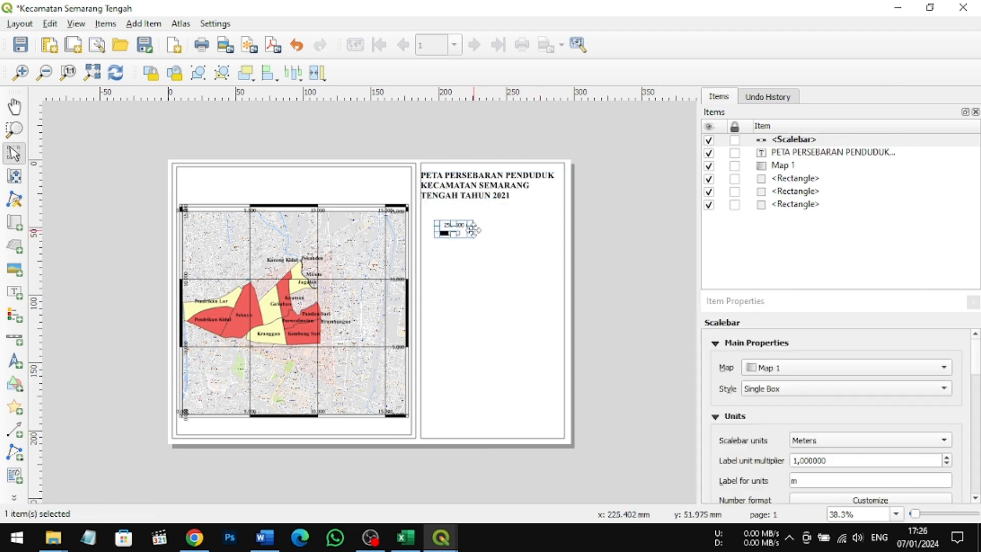
drag(471, 228, 517, 228)
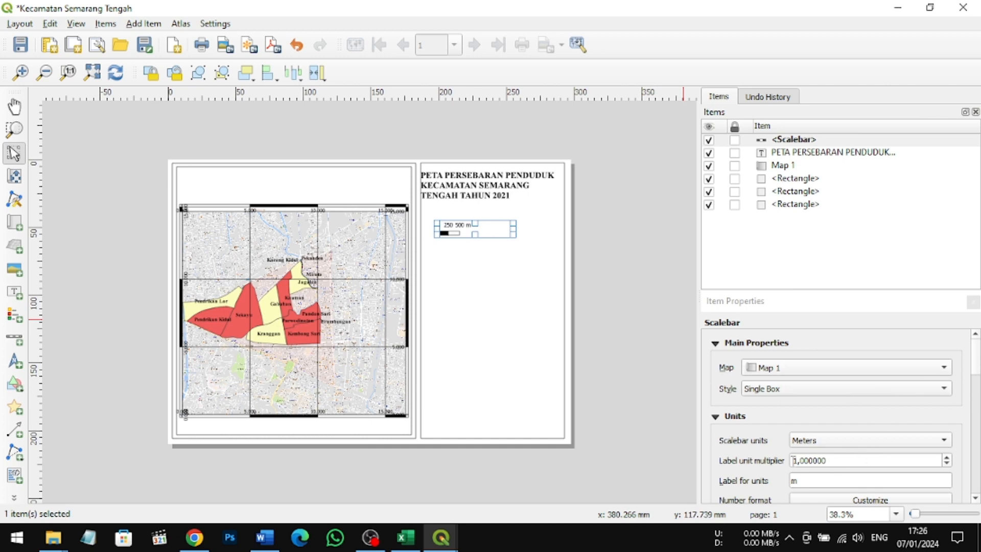
Step: Change the scale bar's style to Numeric and place its narrowed box in the right half of the frame beneath the title
click(844, 388)
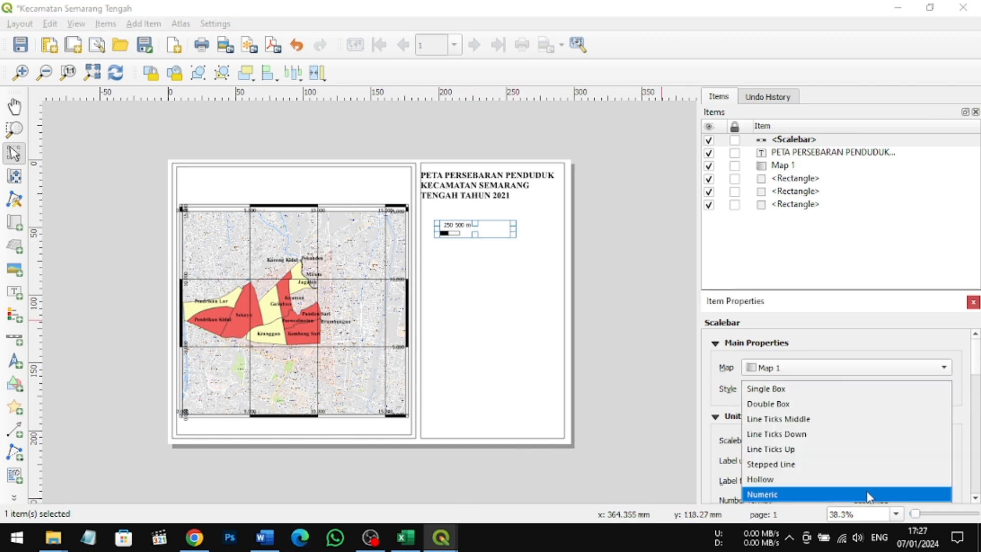
click(868, 495)
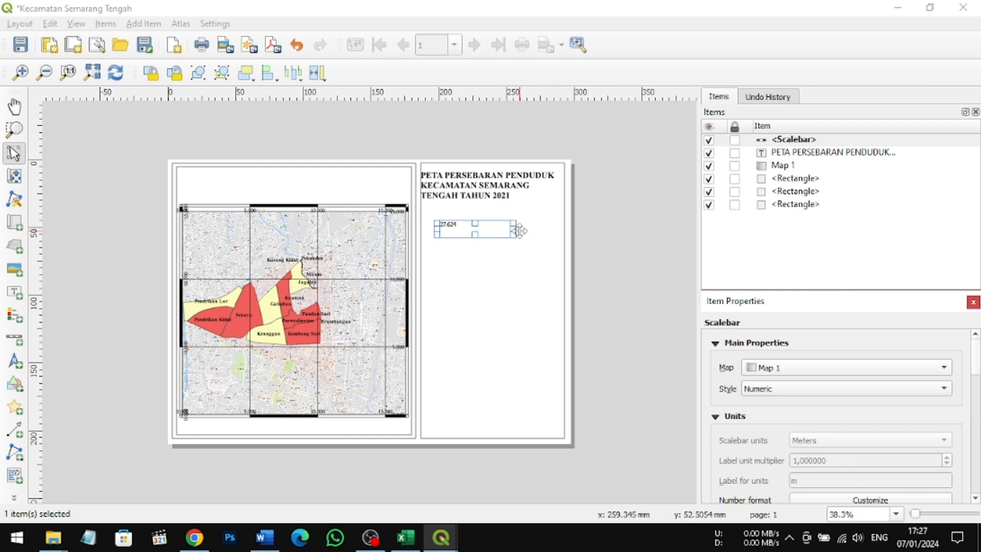
mouse_move(518, 231)
mouse_down()
mouse_move(454, 227)
mouse_move(532, 224)
mouse_up()
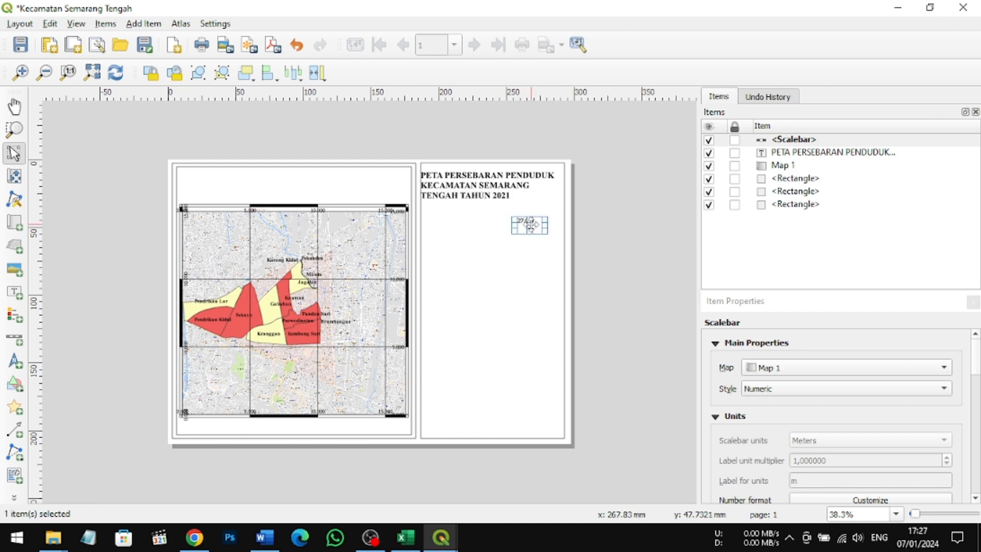
Step: Add a label reading "SKALA :" to the left of the numeric scale and adjust its box to sit beside it
click(14, 293)
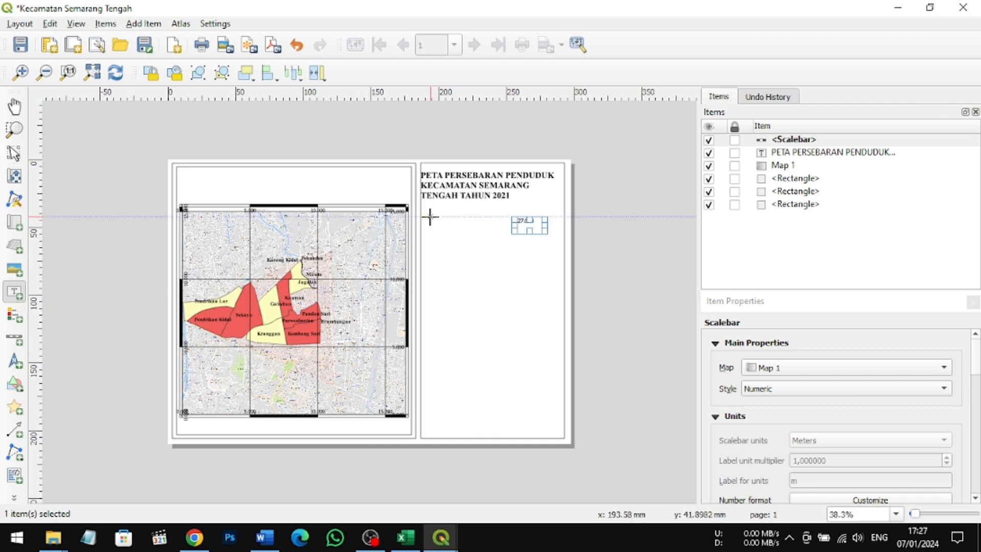
drag(431, 216, 492, 238)
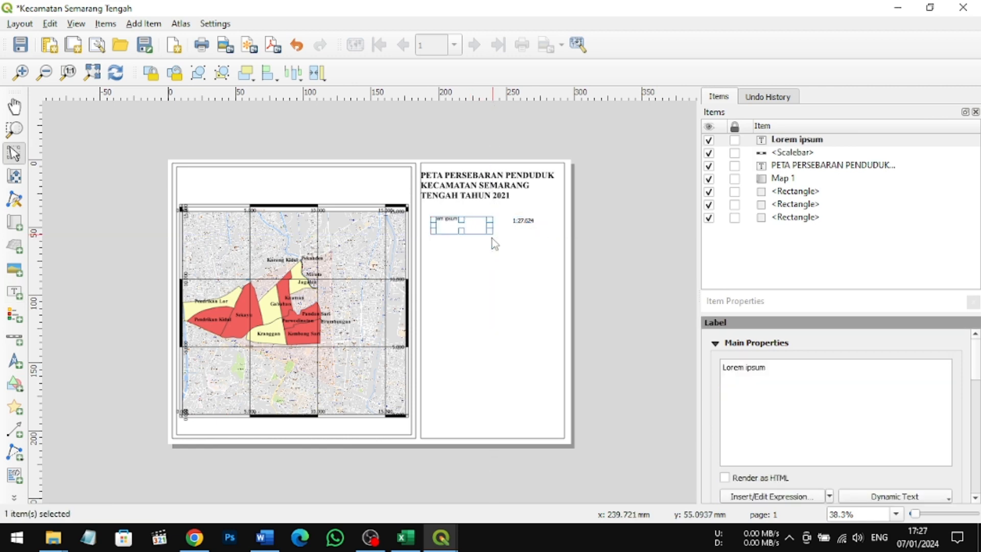
click(771, 379)
key(BackSpace)
key(BackSpace)
key(BackSpace)
key(BackSpace)
key(BackSpace)
key(BackSpace)
key(BackSpace)
key(BackSpace)
key(BackSpace)
key(BackSpace)
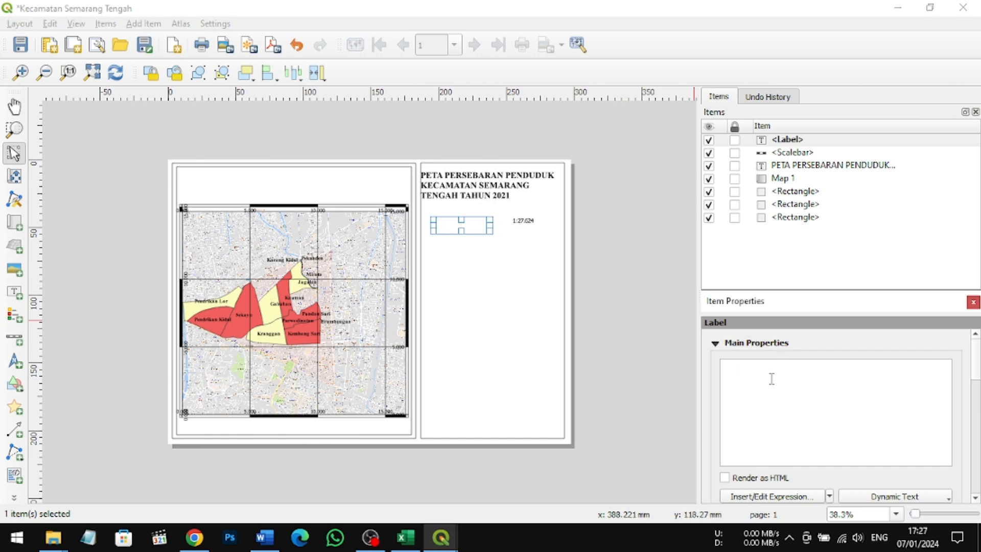
text(s)
key(BackSpace)
text(SKALA :)
click(531, 296)
click(438, 221)
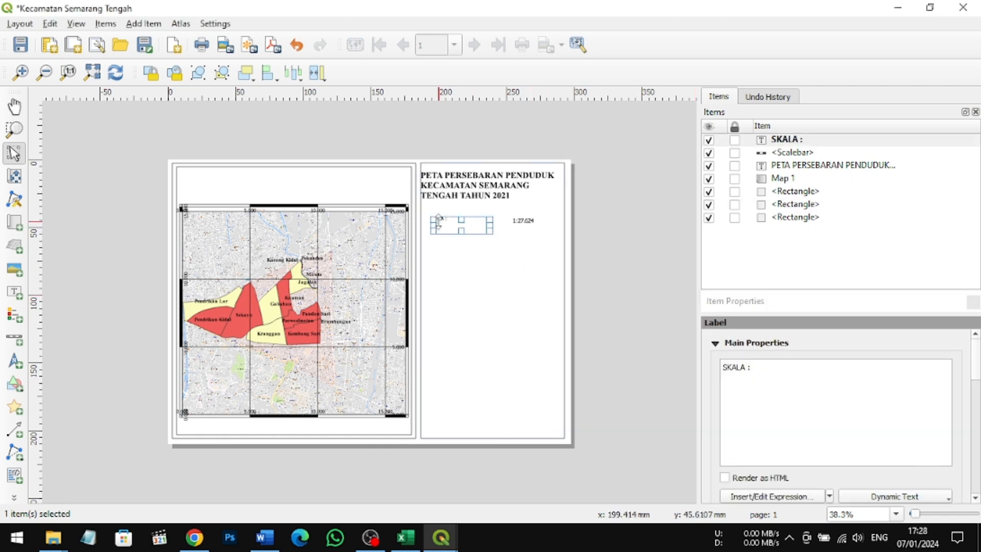
drag(471, 225, 500, 220)
Step: Set the "SKALA :" label's font color to black in its appearance settings
click(749, 343)
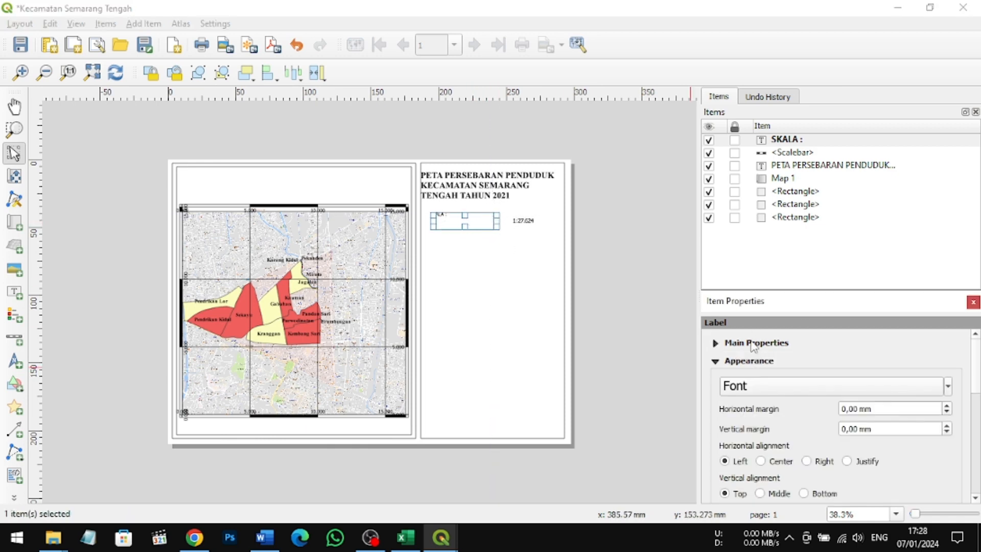
click(948, 387)
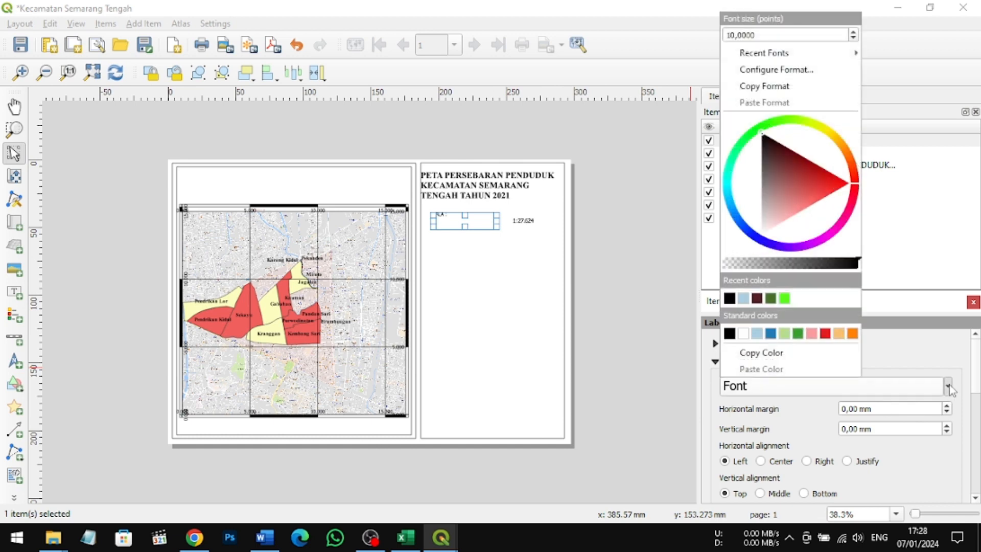
click(730, 298)
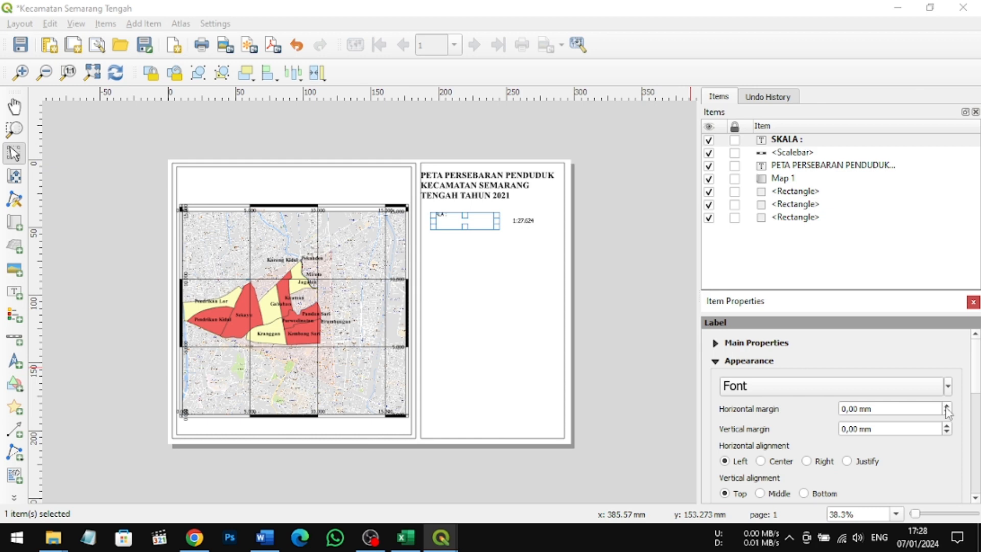
Step: Increase the "SKALA :" label's horizontal margin to 8 mm
click(947, 407)
click(946, 407)
click(946, 407)
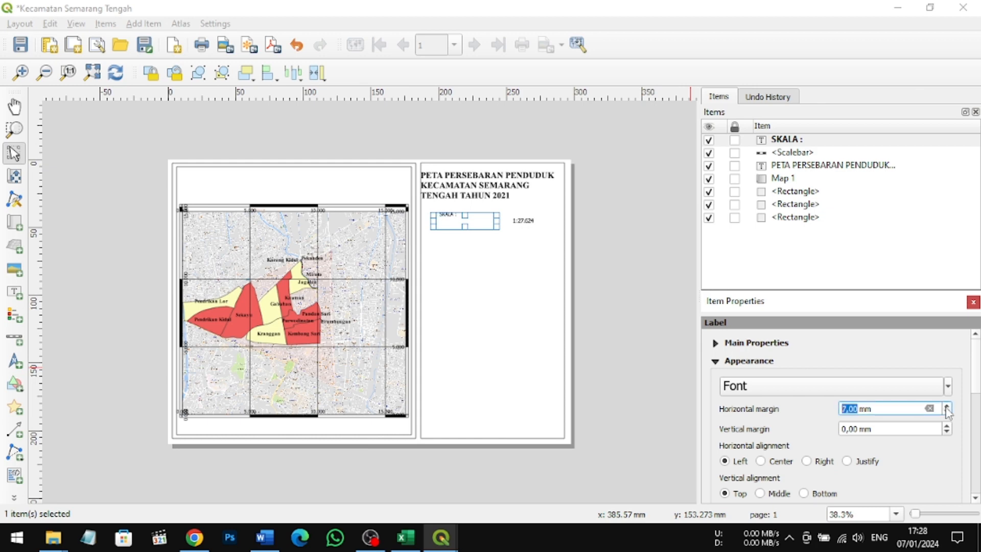
click(946, 408)
click(946, 407)
click(875, 408)
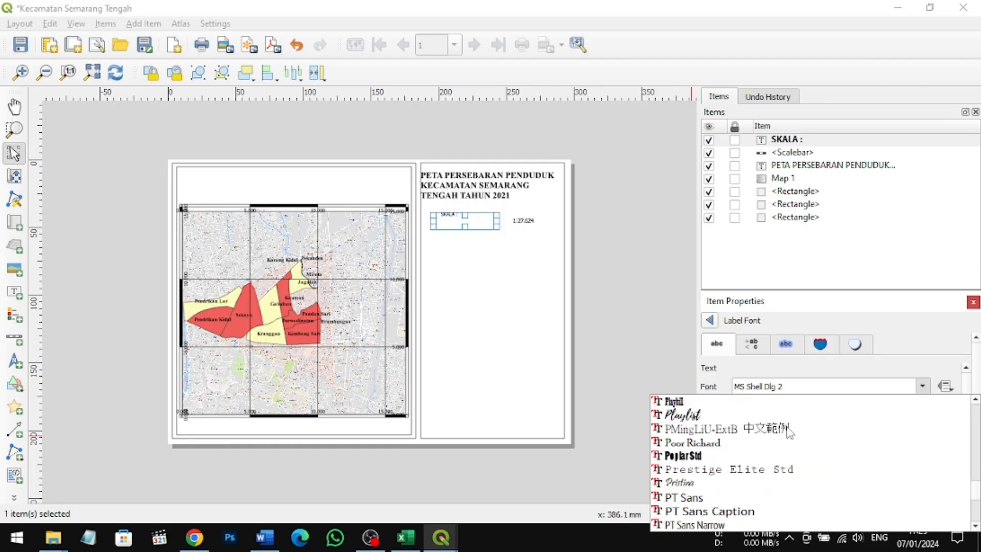
Step: Set the "SKALA :" label's font to Times New Roman with the Bold style
scroll(789, 432, down, 20)
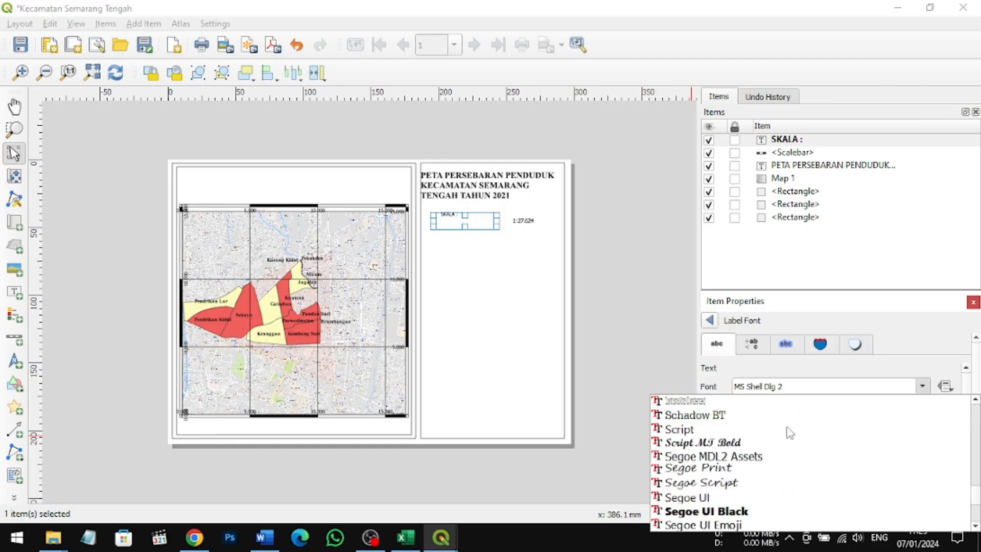
scroll(789, 432, down, 10)
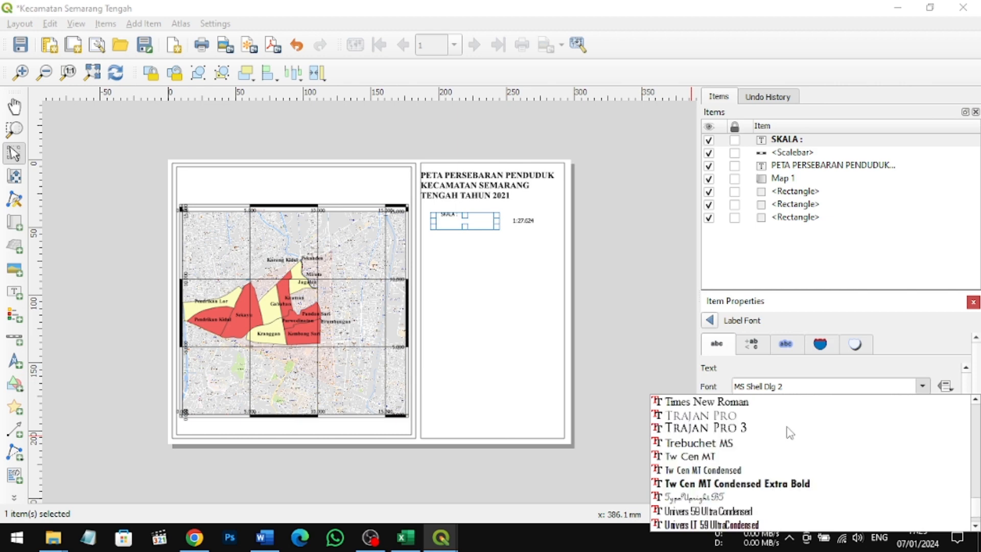
scroll(726, 434, up, 1)
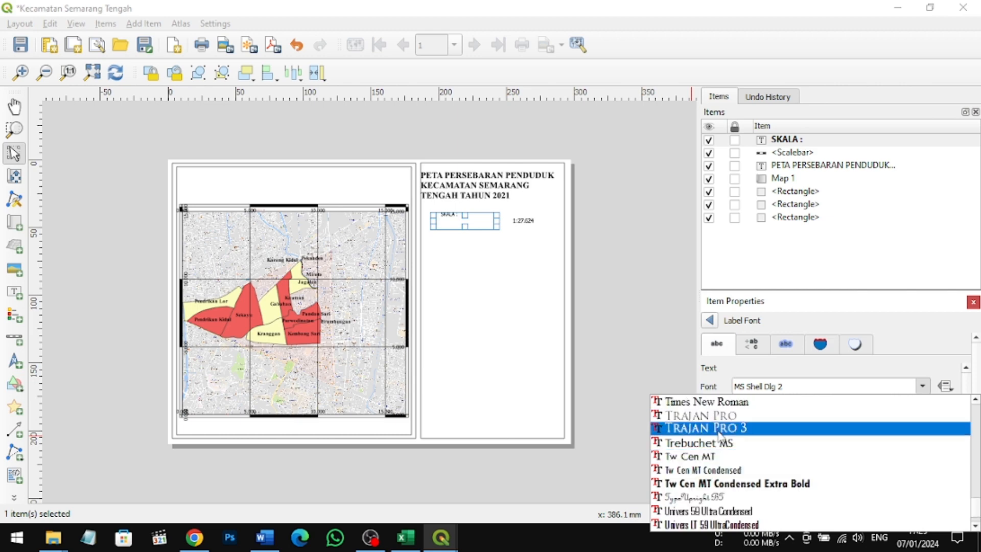
click(705, 405)
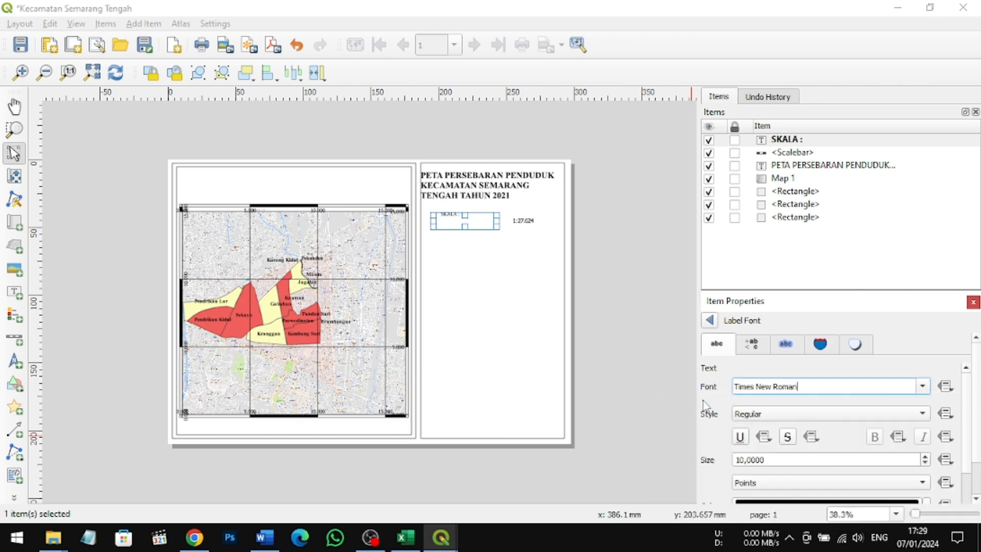
click(915, 413)
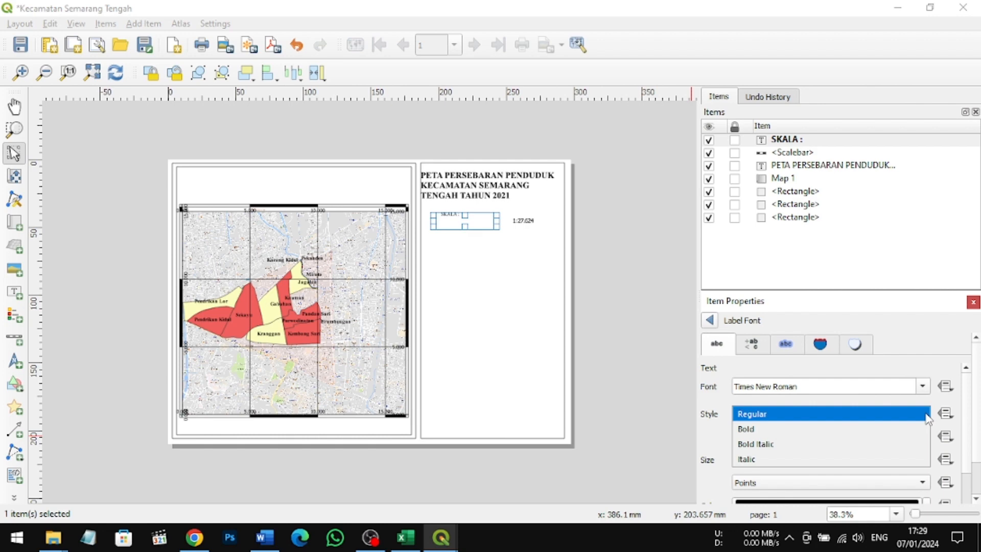
click(900, 430)
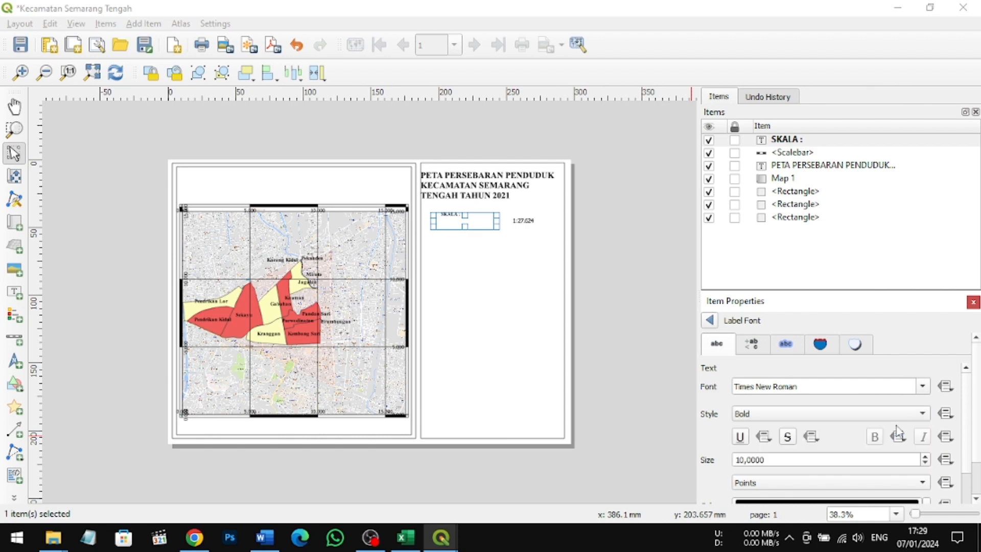
Step: Increase the "SKALA :" label's font size to 15 points and move it to the frame's left edge, level with the numeric scale
double_click(925, 457)
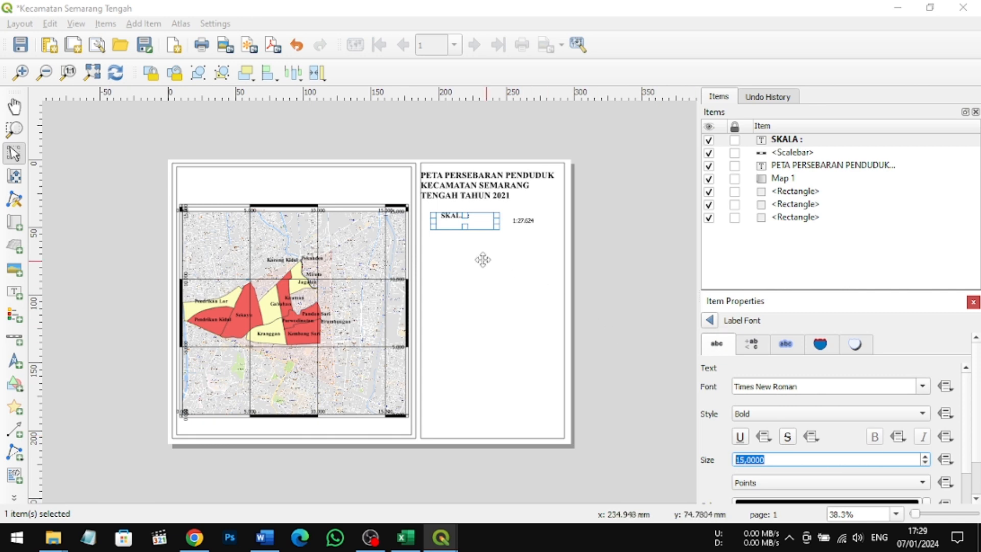
click(471, 218)
drag(469, 218, 462, 219)
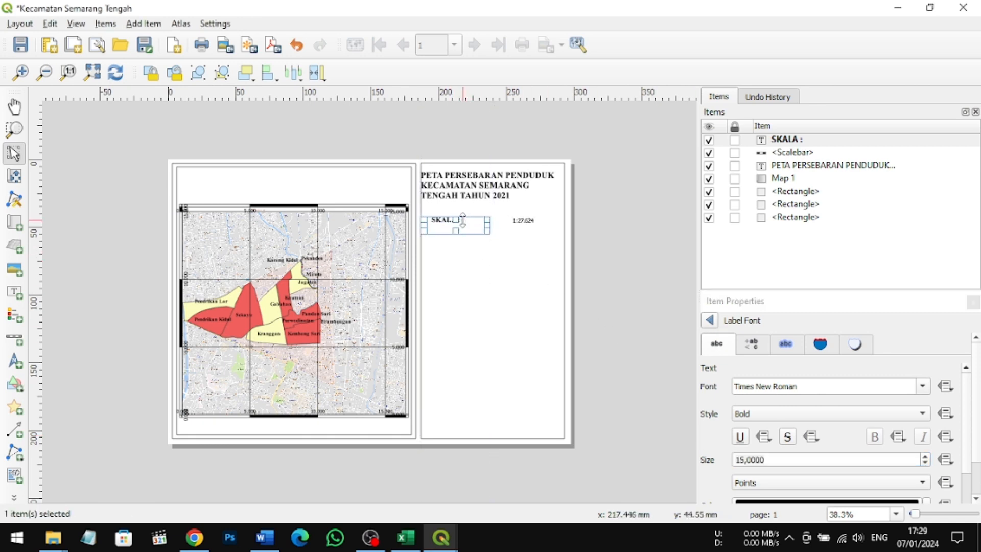
Step: Move the numeric scale closer to the "SKALA :" label and enlarge its box
click(525, 221)
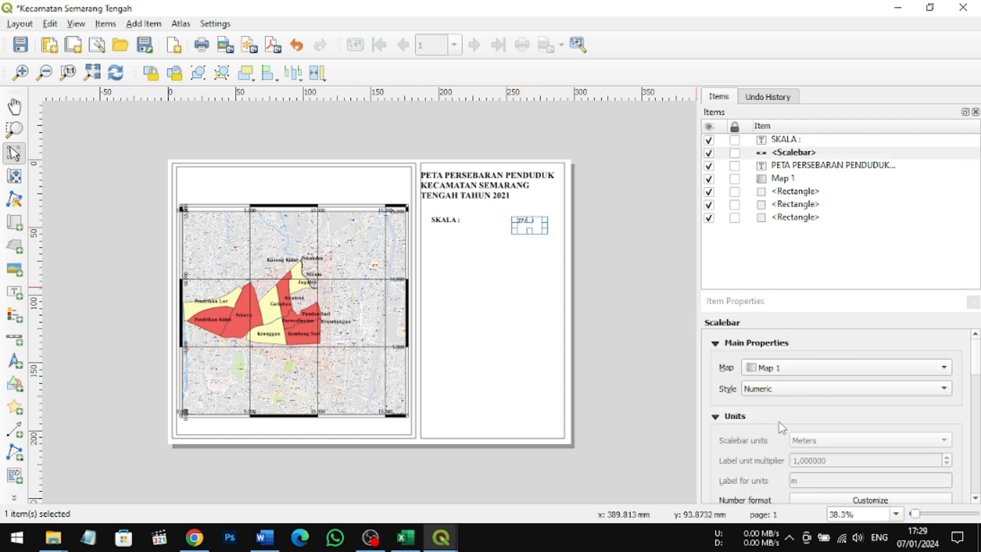
click(726, 346)
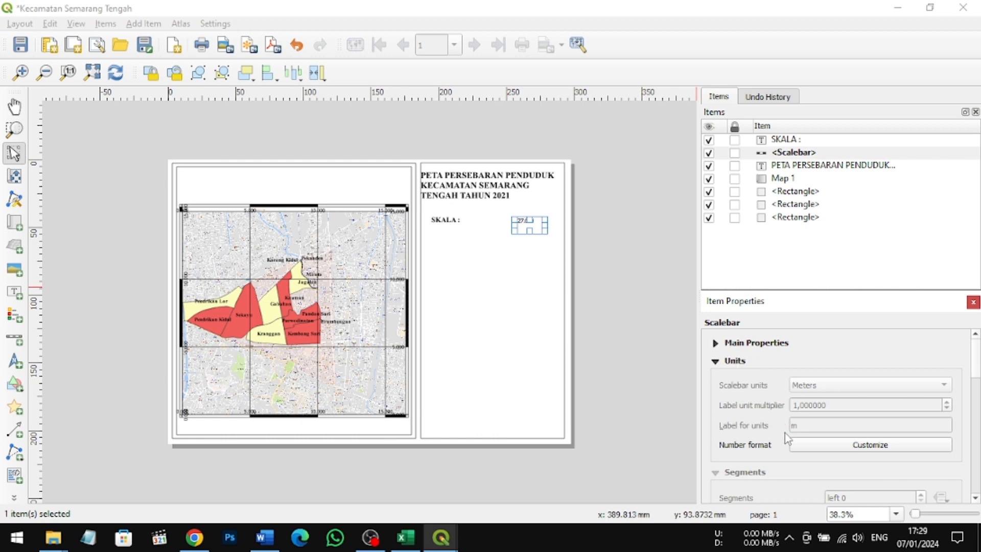
scroll(785, 433, down, 3)
scroll(787, 462, down, 10)
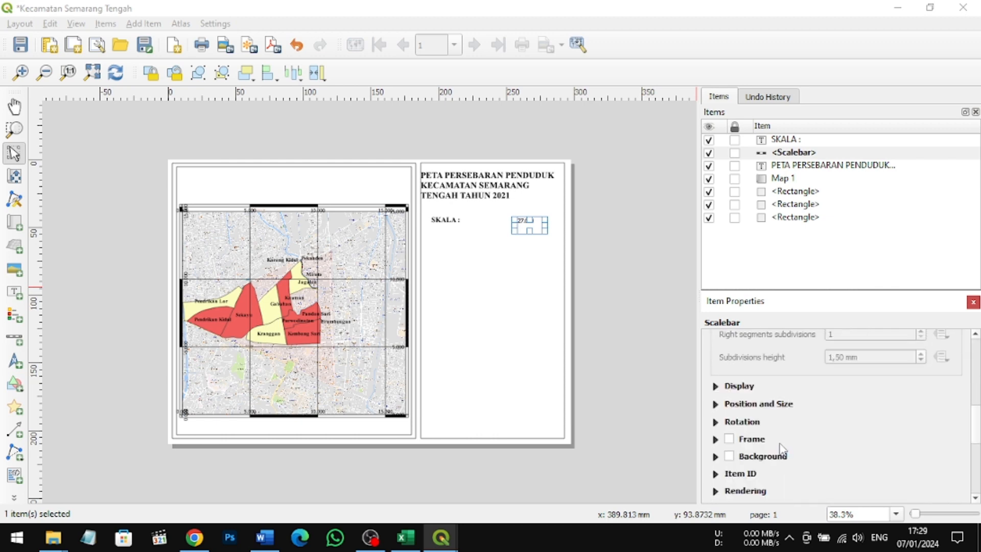
scroll(780, 438, down, 1)
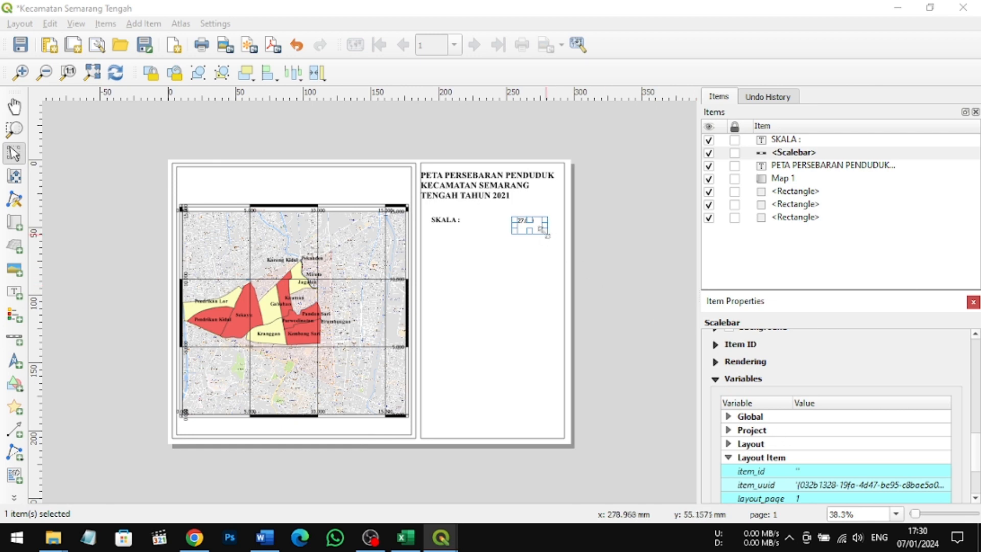
drag(513, 218, 546, 221)
drag(535, 219, 530, 225)
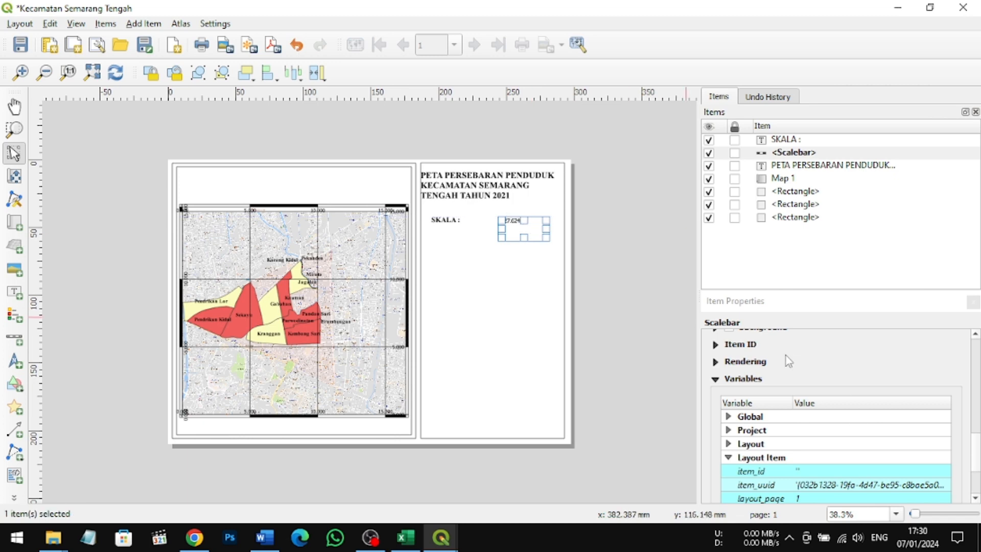
Step: Look through the numeric scale's main properties, units and number format settings for formatting options
scroll(787, 357, up, 8)
scroll(789, 377, up, 5)
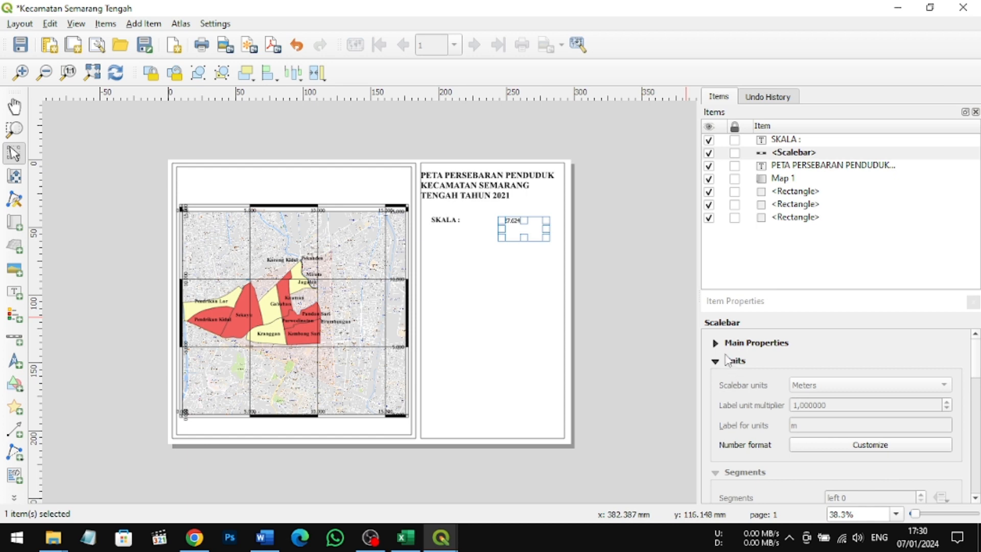
click(715, 343)
click(756, 345)
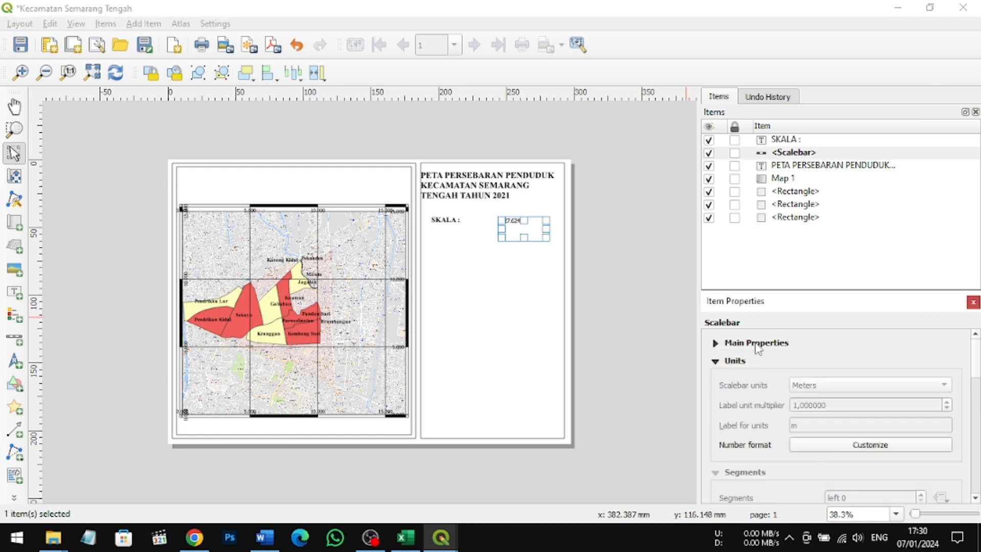
click(757, 344)
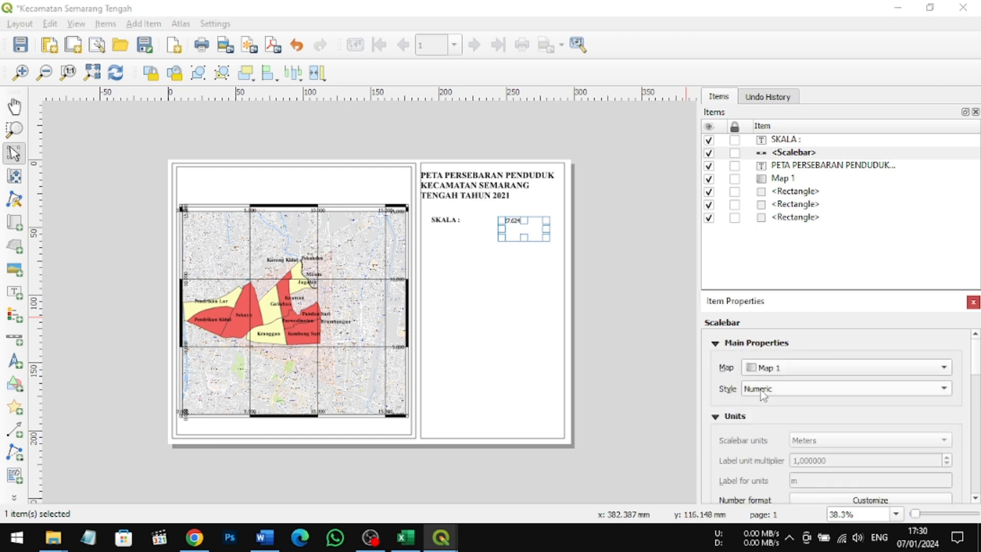
scroll(761, 422, down, 3)
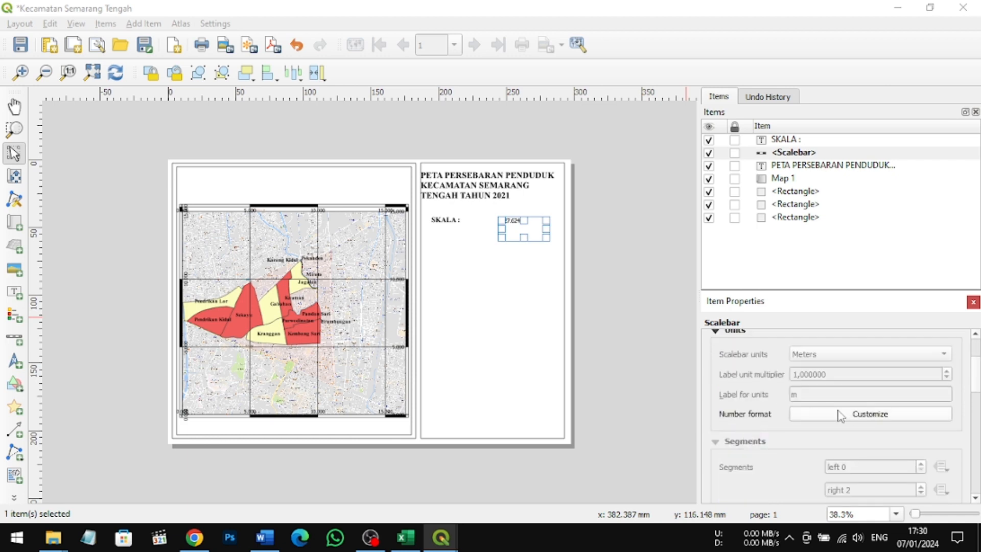
click(853, 414)
scroll(797, 414, down, 2)
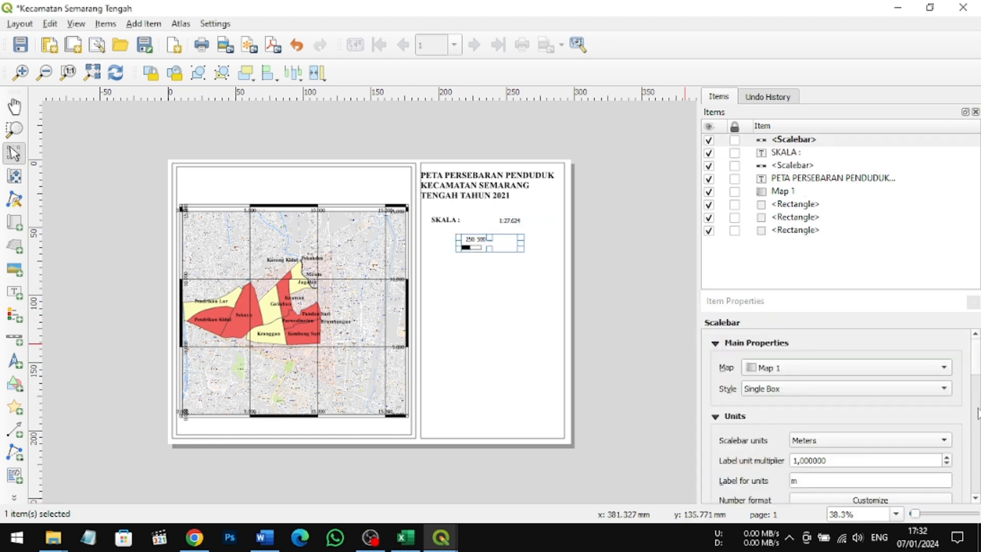
Step: Set the graphic scale bar's units to Kilometers with a label unit multiplier of 5, and check its number format settings
scroll(945, 396, down, 3)
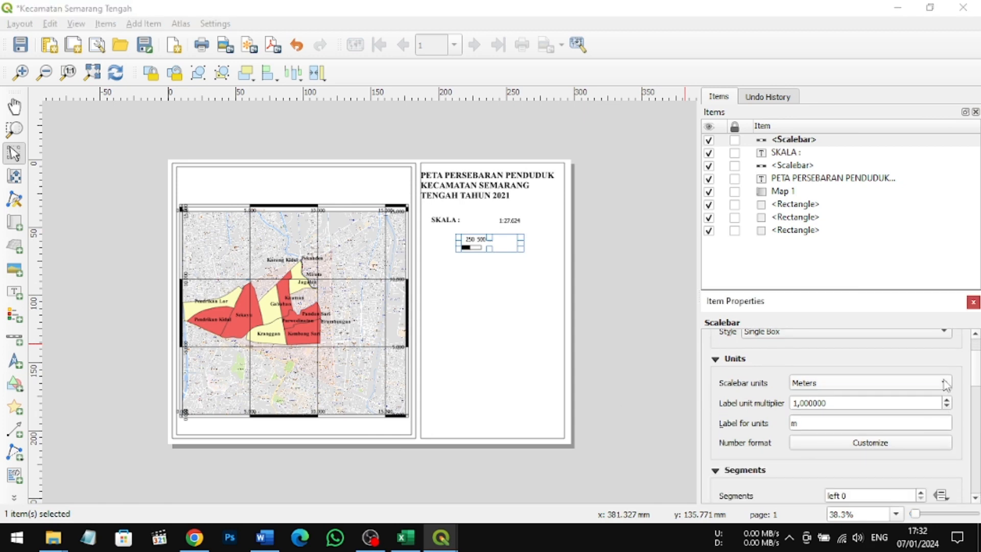
click(946, 384)
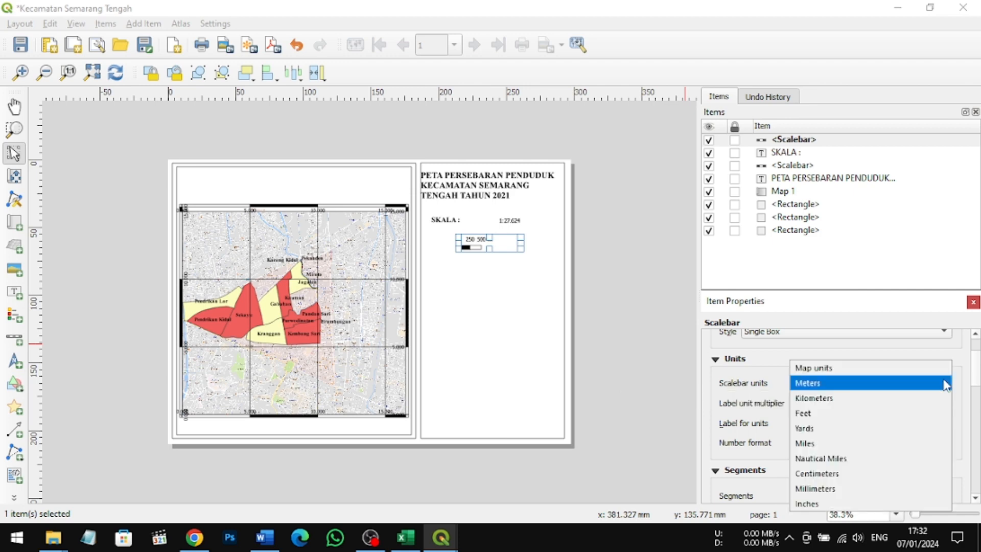
click(914, 399)
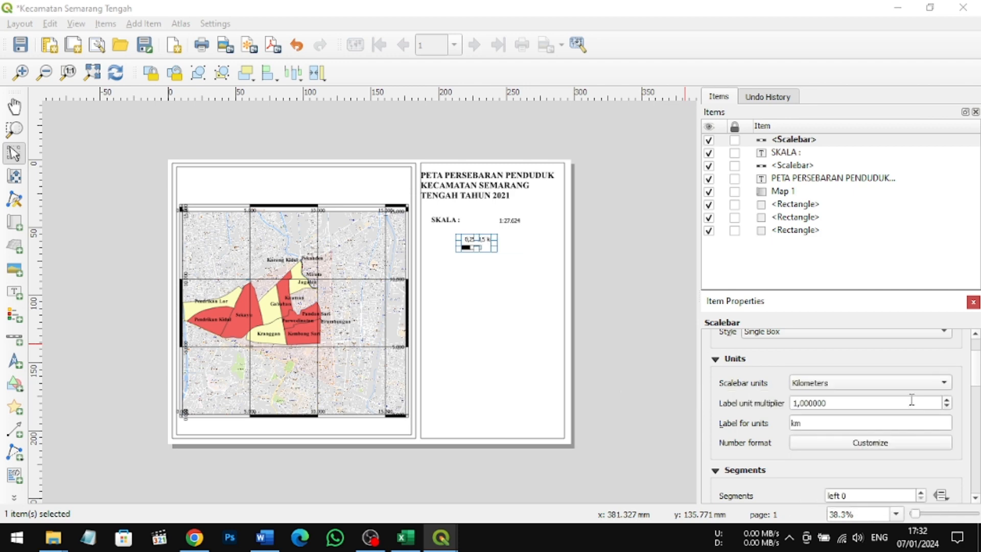
click(796, 404)
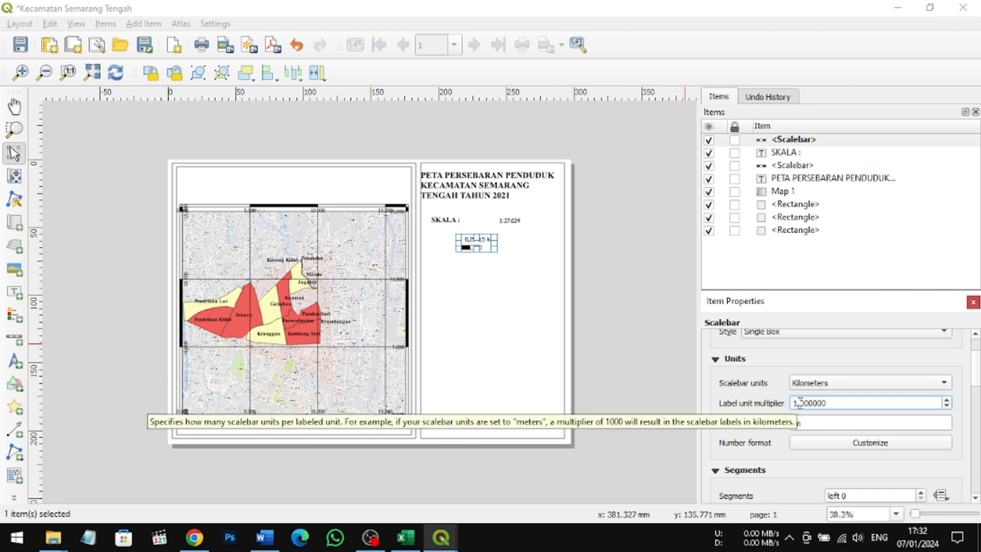
key(BackSpace)
text(5)
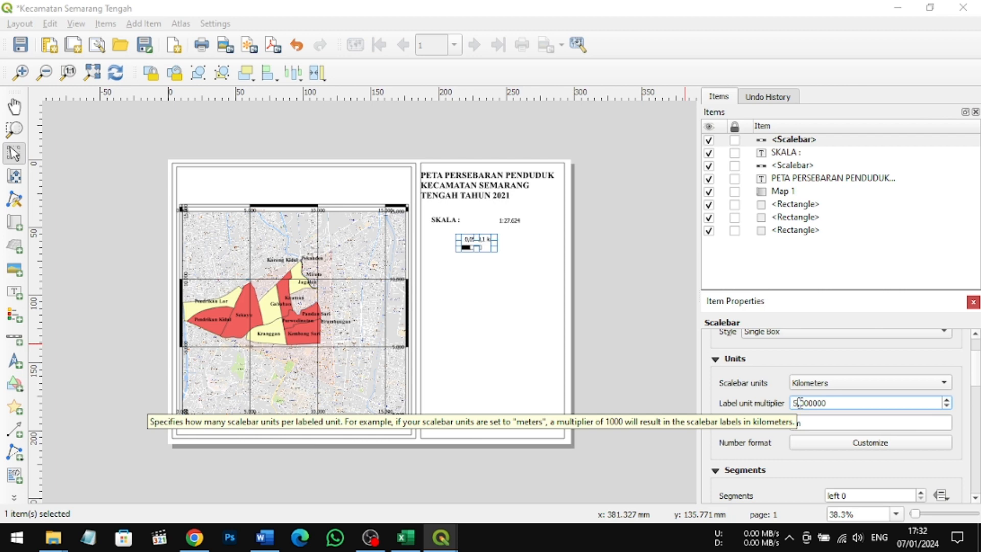
click(917, 445)
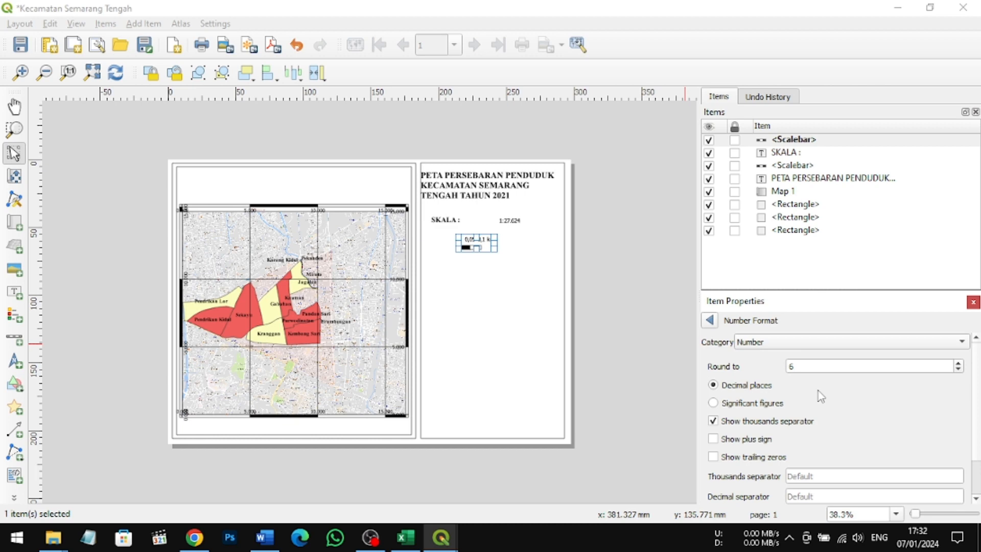
click(710, 321)
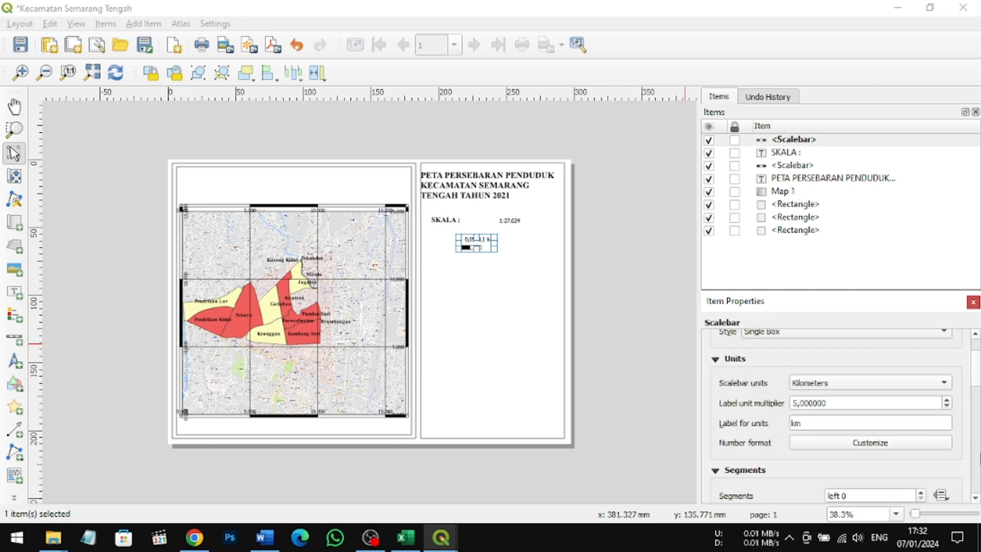
Step: Set the graphic scale bar's segments to left 2 and right 3
scroll(976, 498, down, 3)
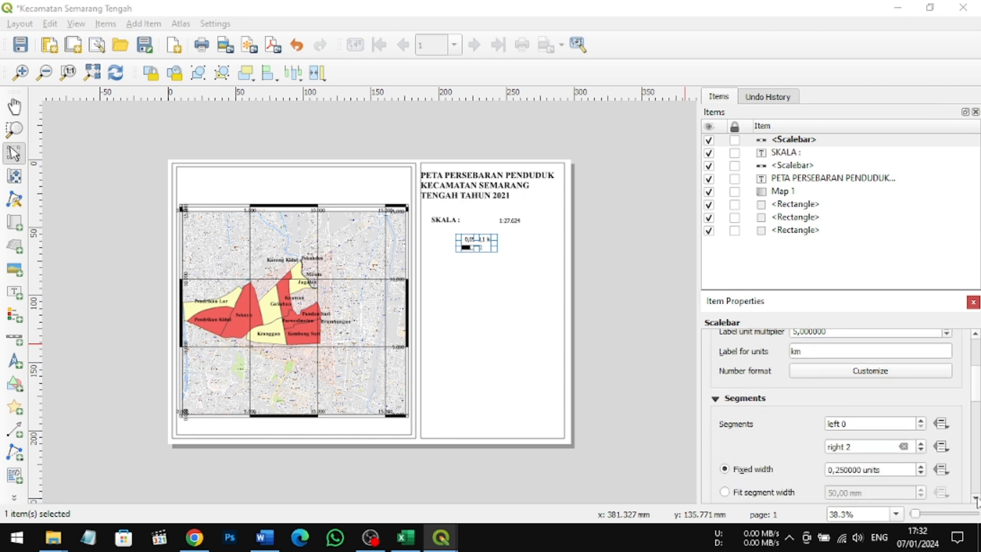
scroll(976, 498, down, 3)
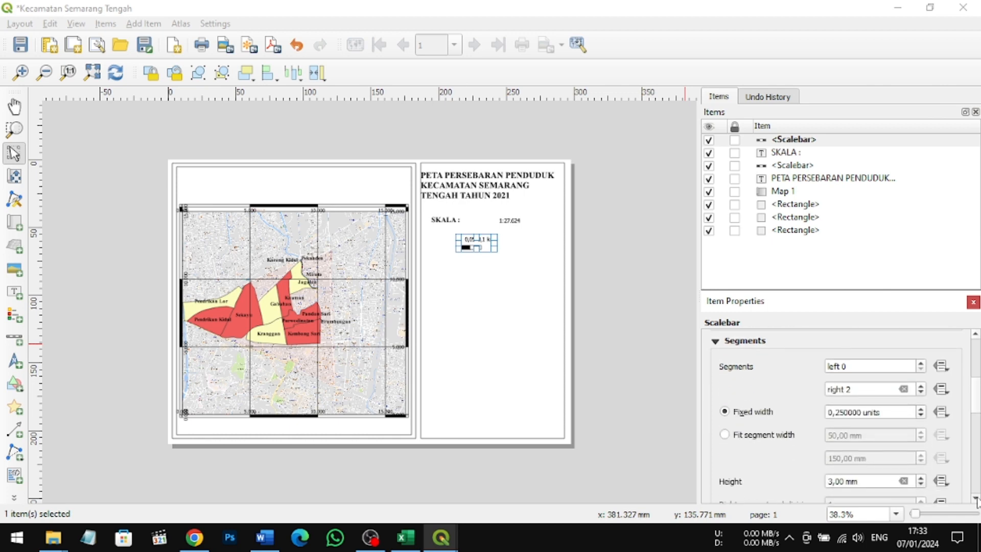
click(854, 366)
key(BackSpace)
text(2)
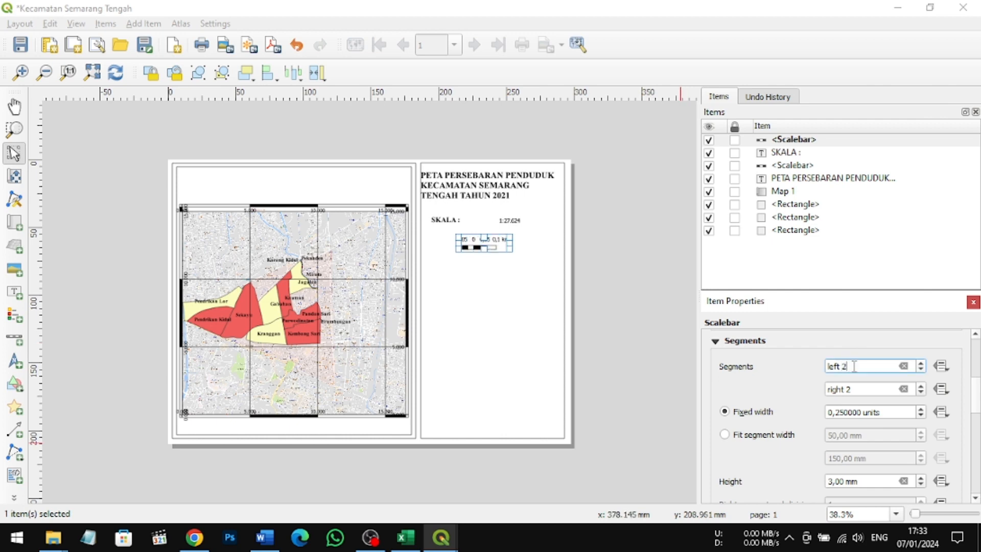
click(865, 390)
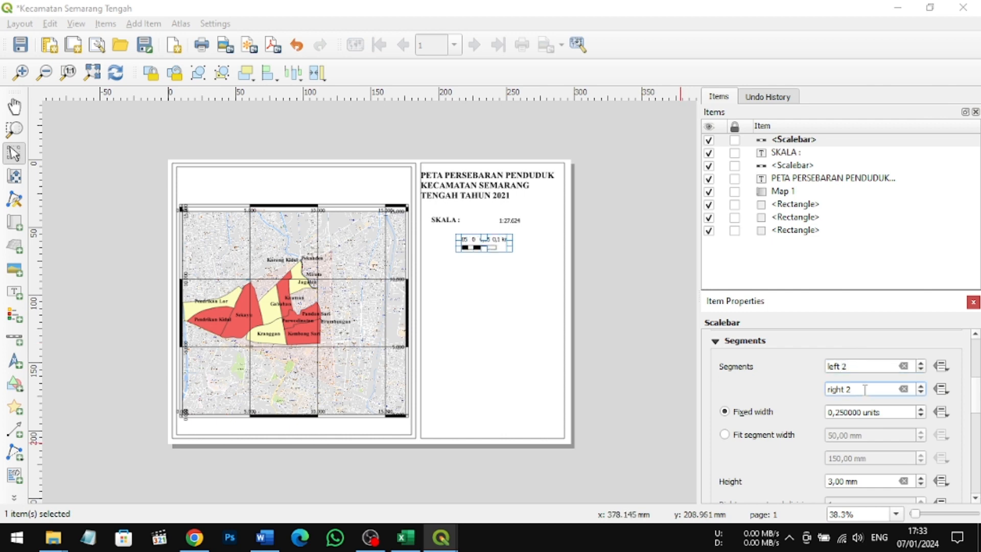
key(BackSpace)
text(3)
Step: Set the graphic scale bar's fixed segment width to 0.4 units
click(841, 415)
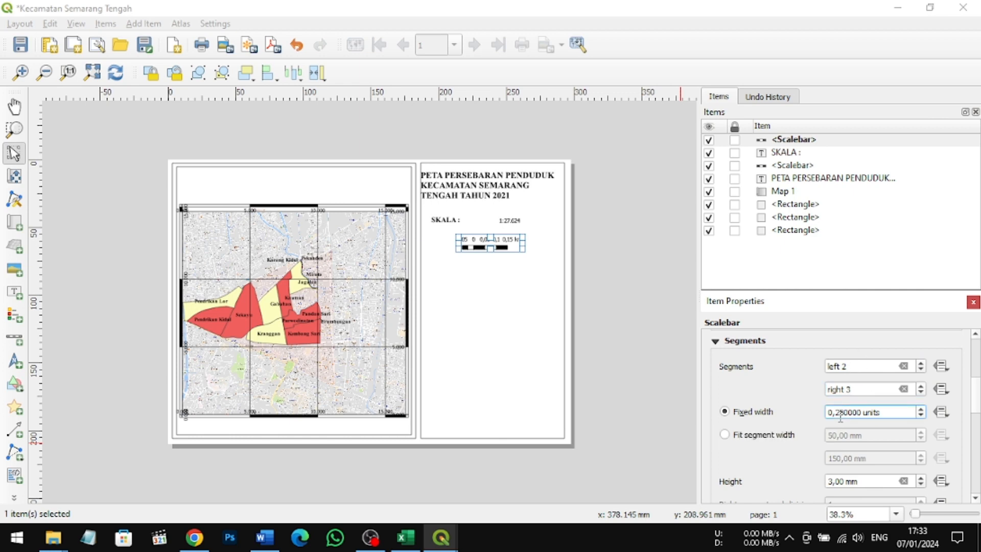
key(BackSpace)
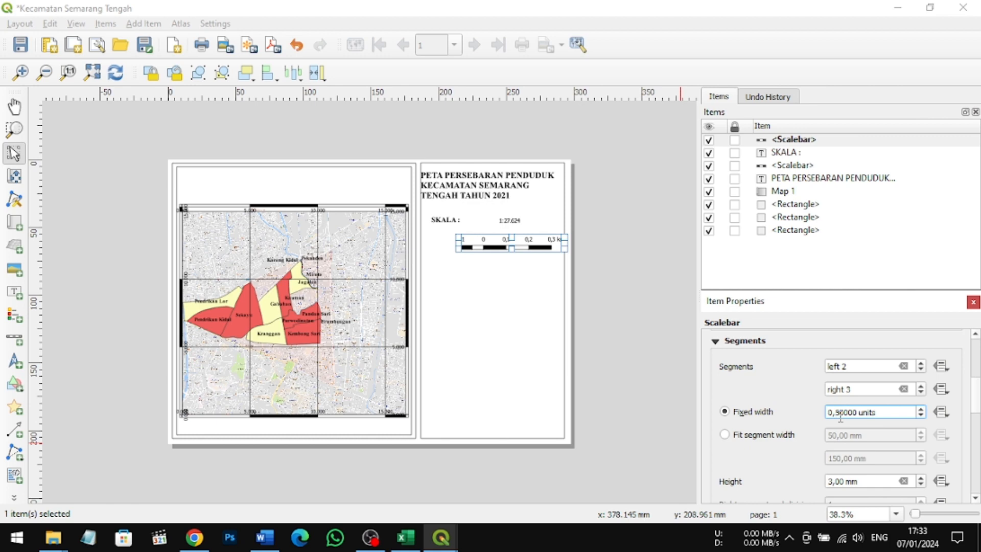
key(BackSpace)
text(50)
key(BackSpace)
key(BackSpace)
text(4)
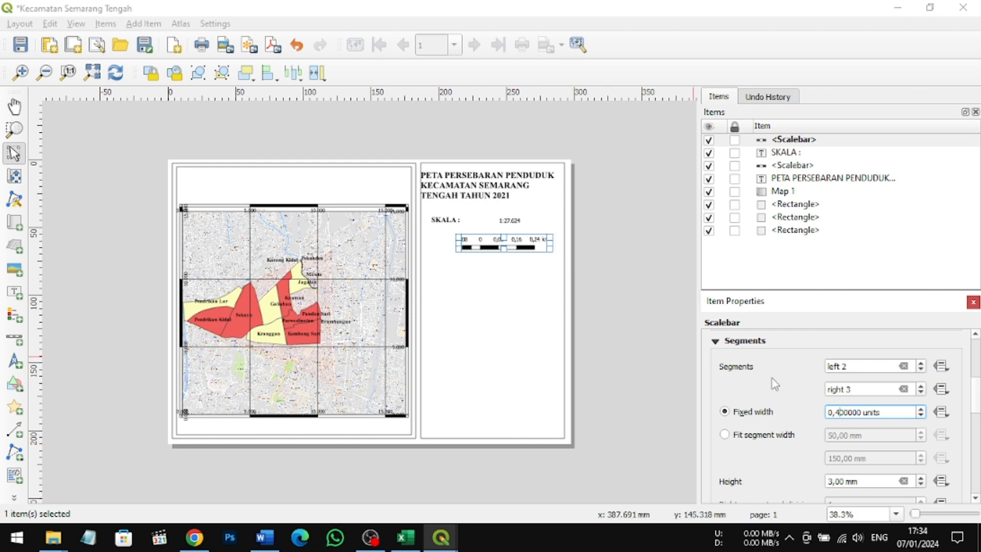
key(ctrl+a)
Step: Extend the graphic scale bar's box to the left and move it slightly lower beneath the numeric scale
drag(456, 243, 442, 246)
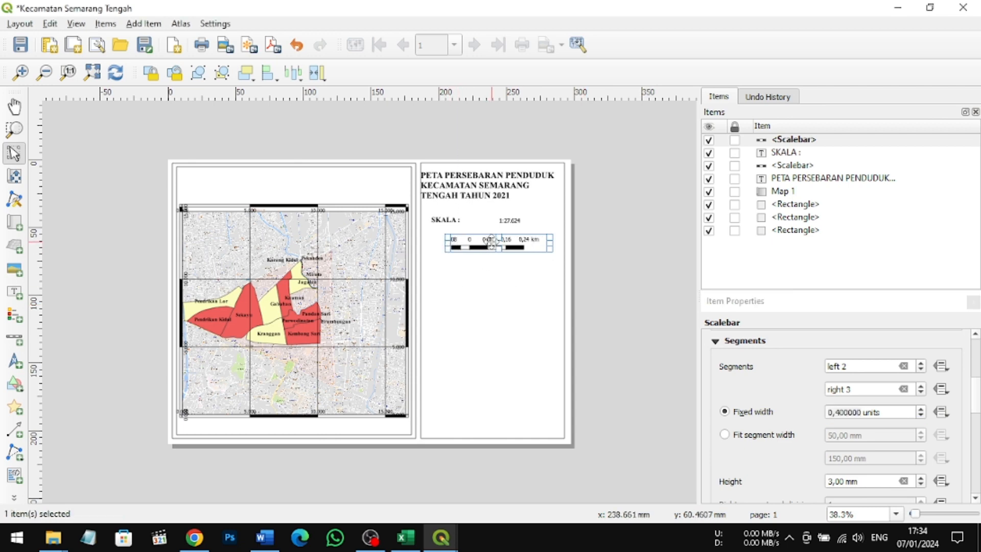
drag(551, 245, 484, 249)
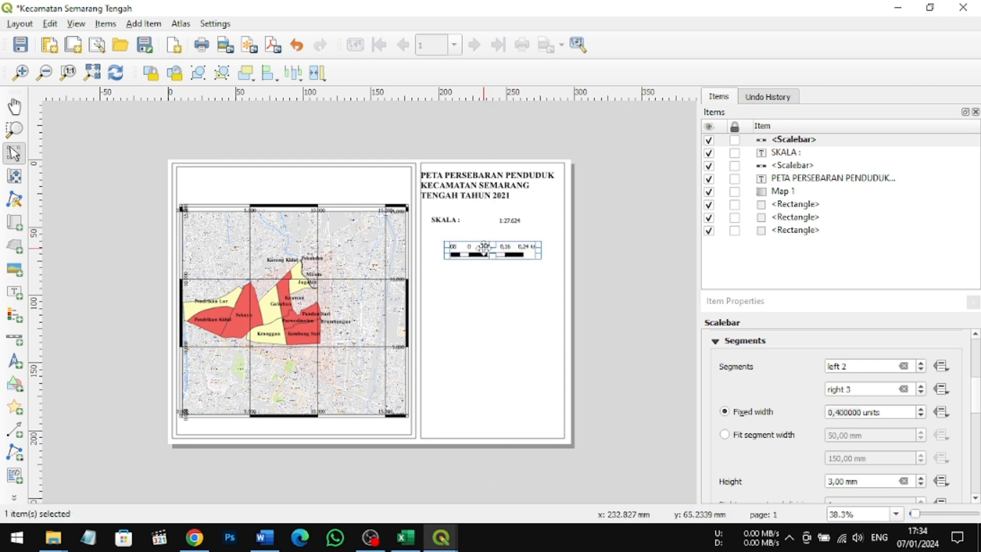
click(485, 293)
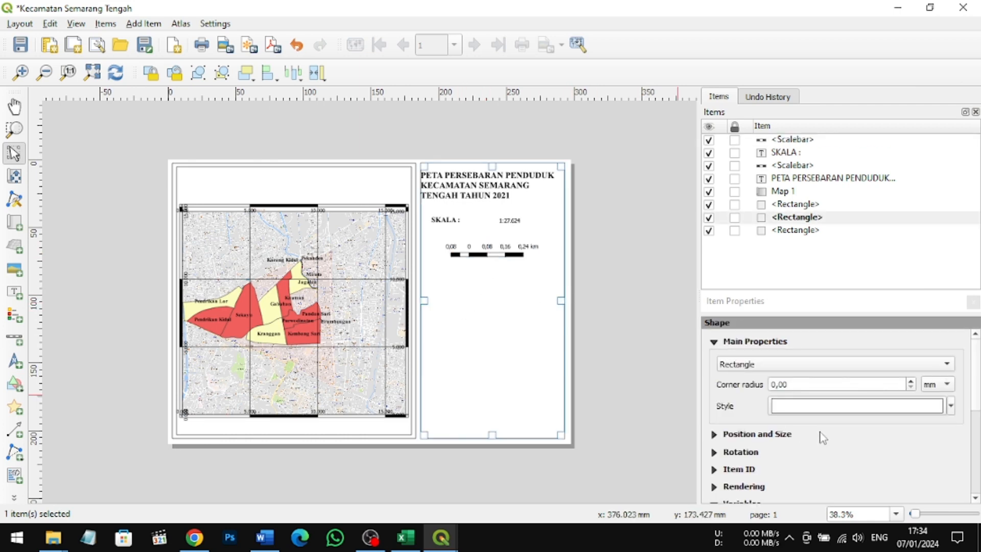
Step: Turn off the legend's auto update and remove the kec.semarang tengah_modified and pendrikan kidul_modified entries from it
scroll(823, 437, down, 1)
scroll(823, 436, down, 1)
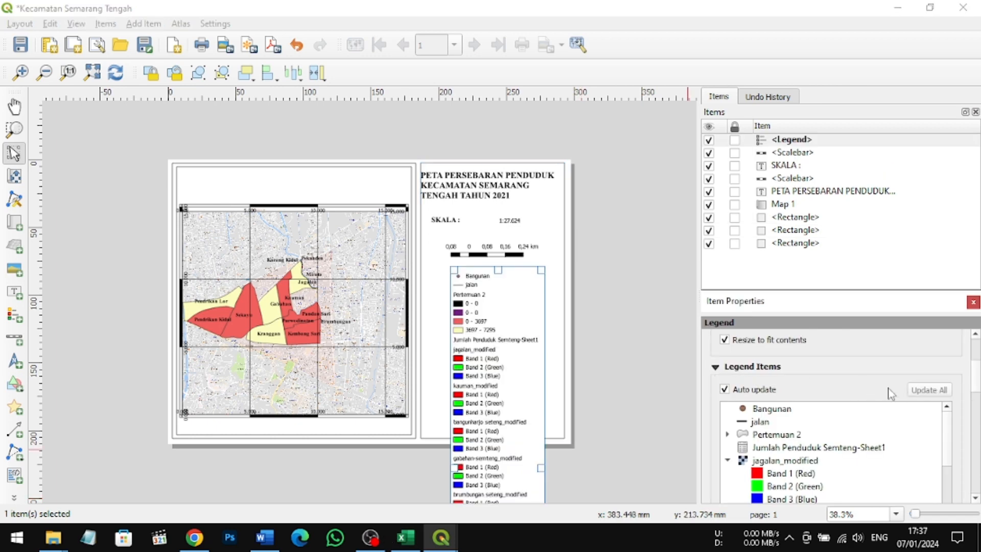
click(725, 389)
scroll(885, 431, down, 2)
scroll(885, 431, down, 6)
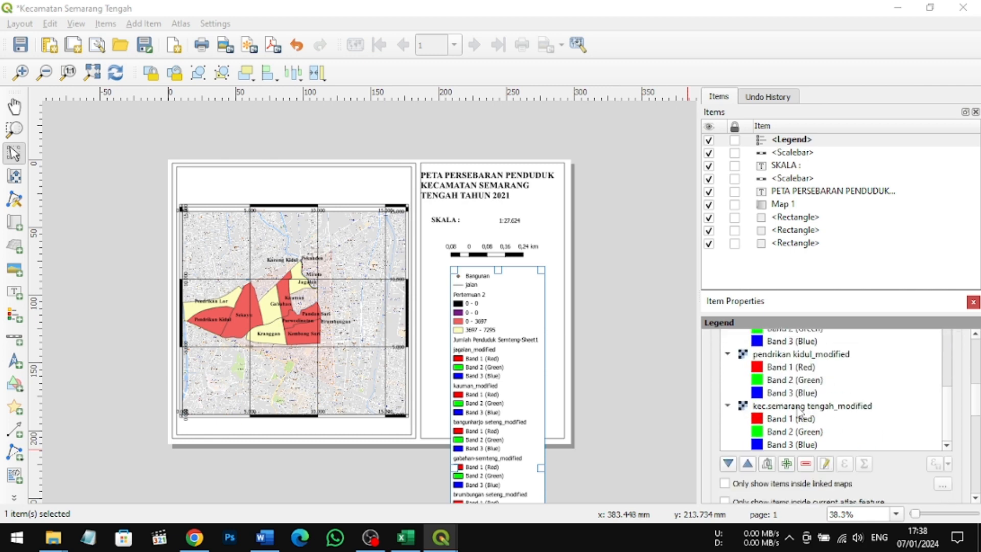
click(800, 407)
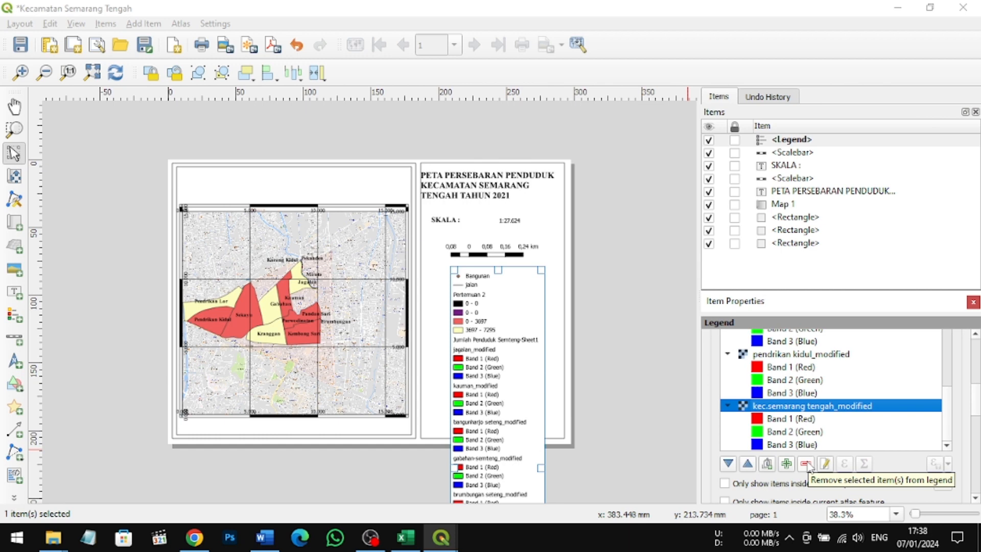
click(806, 464)
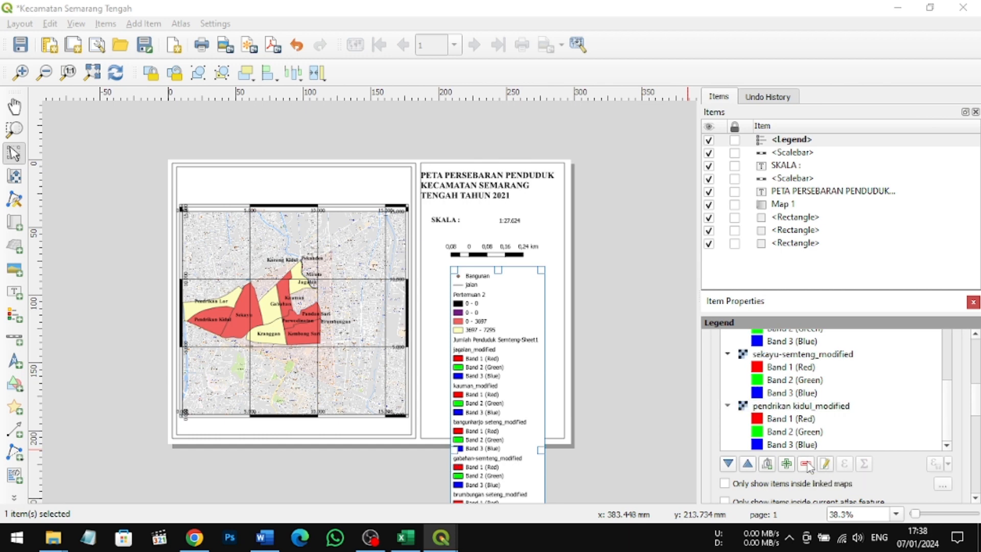
click(807, 465)
Step: Remove the sekayu-semteng_modified, miroto_modified and brumbungan seteng_modified raster entries from the legend
click(785, 407)
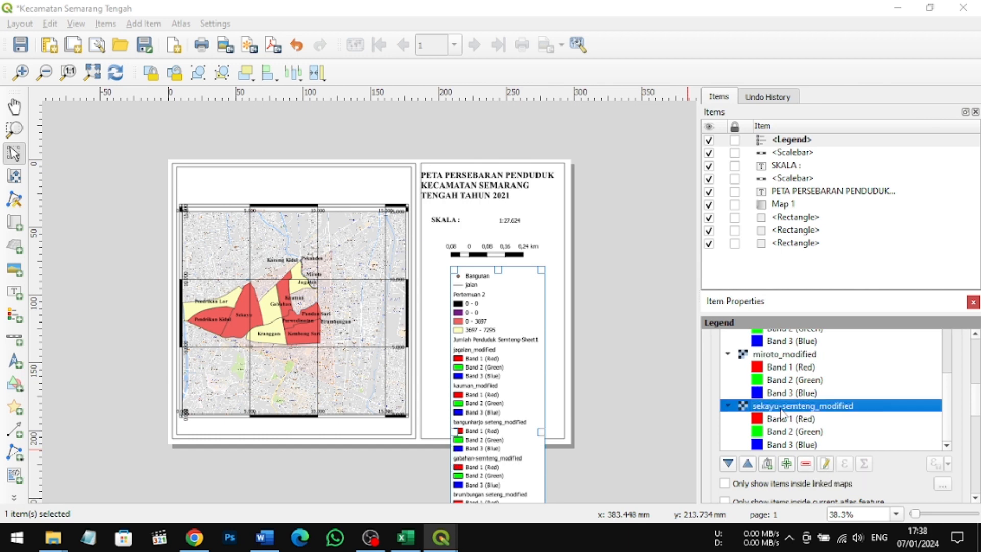
click(808, 465)
click(774, 409)
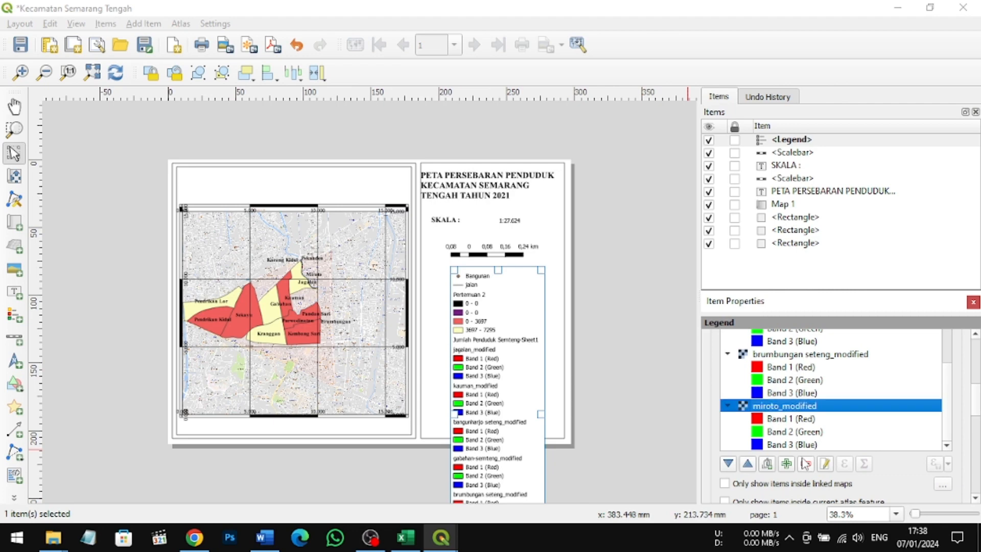
click(806, 465)
click(794, 406)
click(807, 464)
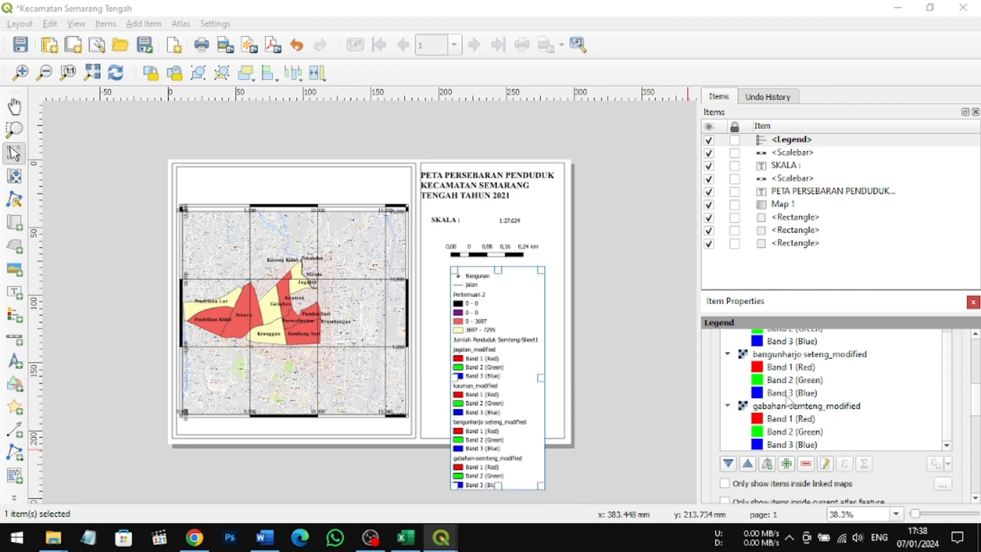
Step: Remove the gabahan-semteng_modified, bangunharjo seteng_modified, kauman_modified and jagalan_modified raster entries from the legend
click(779, 406)
click(807, 464)
click(787, 406)
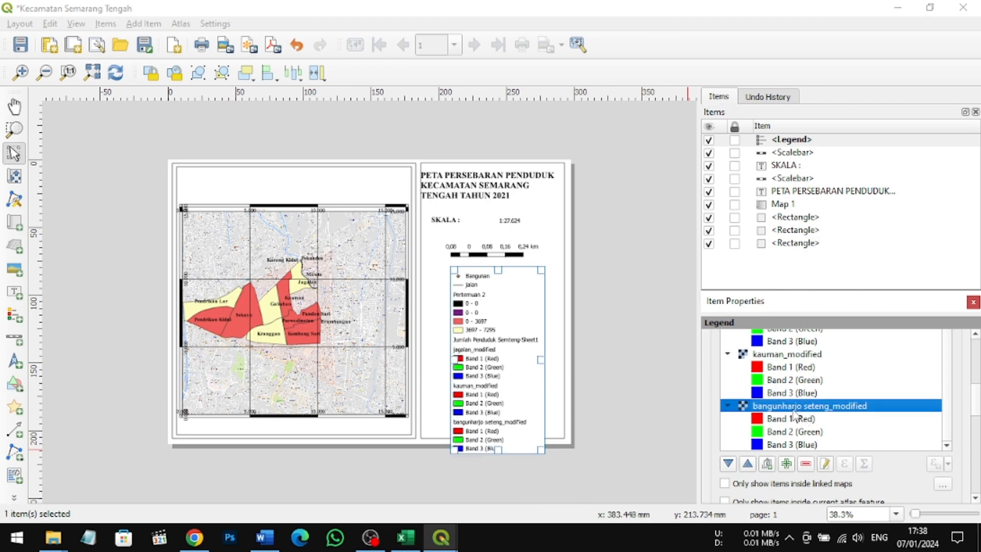
click(806, 465)
click(786, 383)
click(806, 465)
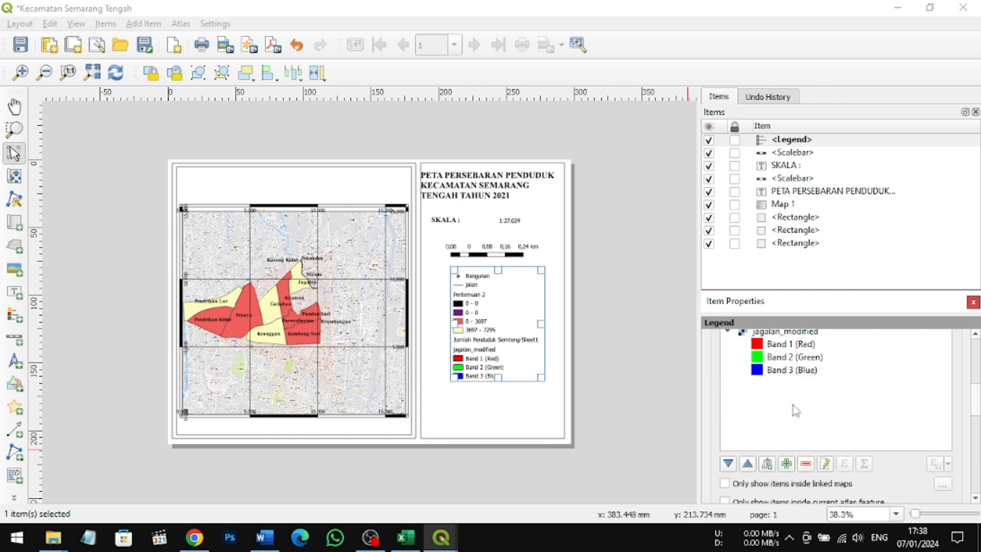
click(782, 333)
click(807, 464)
Step: Remove the Jumlah Penduduk Semteng-Sheet1 table and the jalan layer from the legend
scroll(805, 396, up, 2)
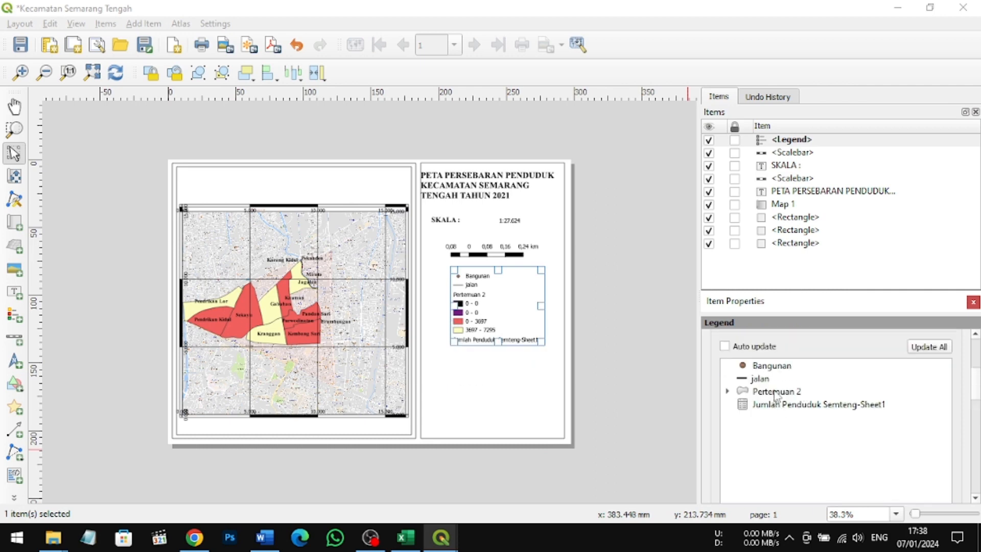
click(766, 404)
scroll(800, 482, down, 3)
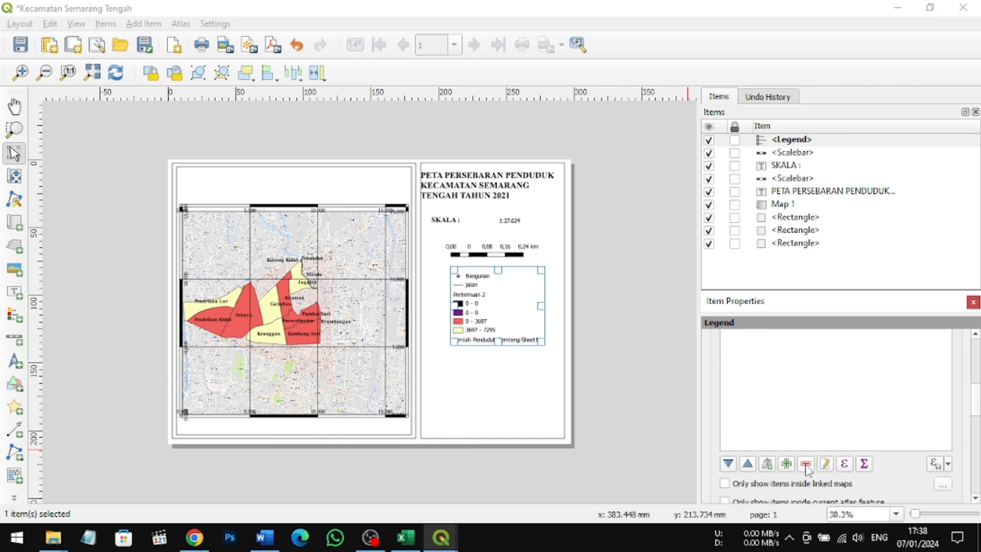
click(807, 464)
scroll(804, 417, up, 3)
click(767, 379)
scroll(804, 398, down, 3)
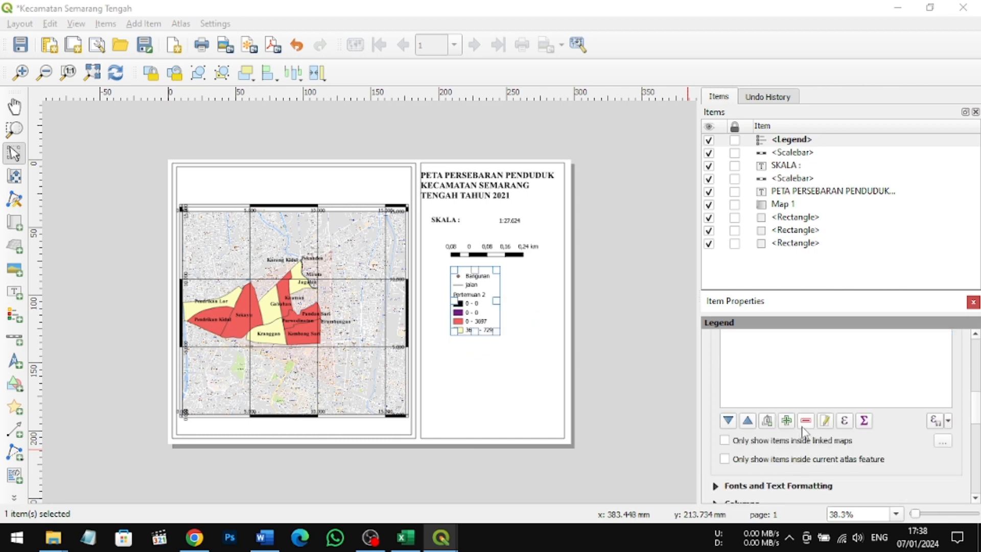
click(807, 415)
Step: Remove the Bangunan layer from the legend and enlarge the legend box below the graphic scale bar
scroll(795, 390, up, 3)
click(769, 366)
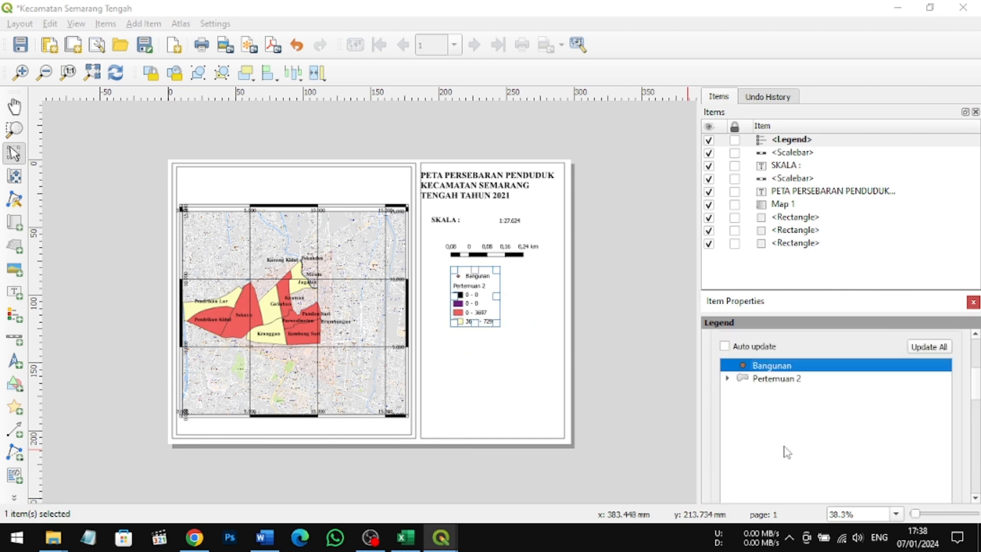
scroll(784, 451, down, 3)
click(806, 464)
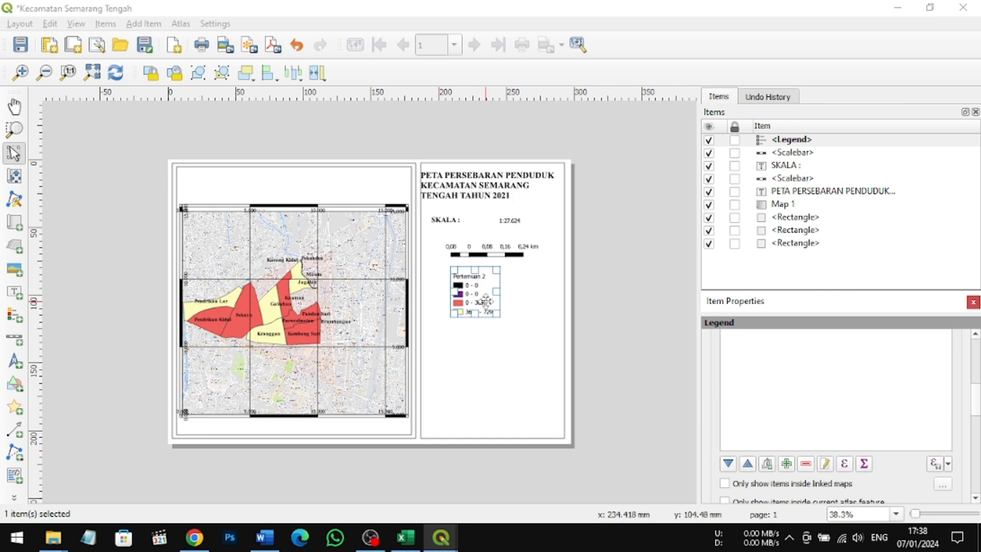
drag(477, 299, 515, 325)
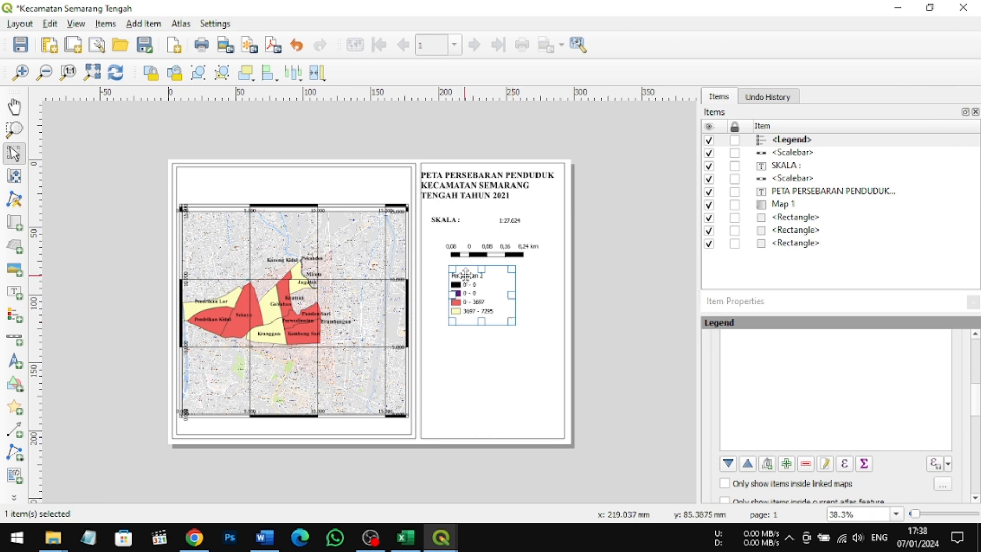
Step: Expand the legend's column settings and its font and text formatting settings
scroll(911, 404, down, 5)
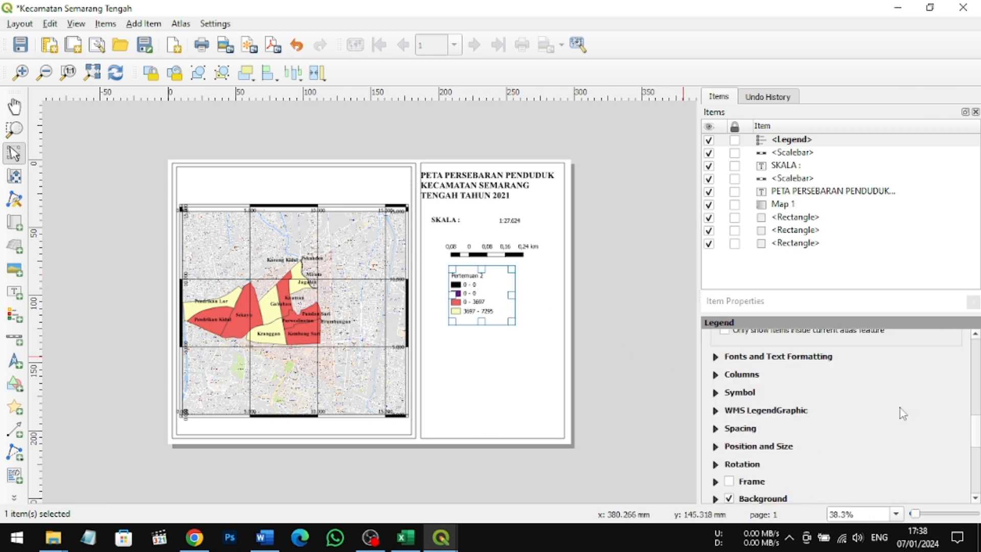
click(752, 375)
click(765, 357)
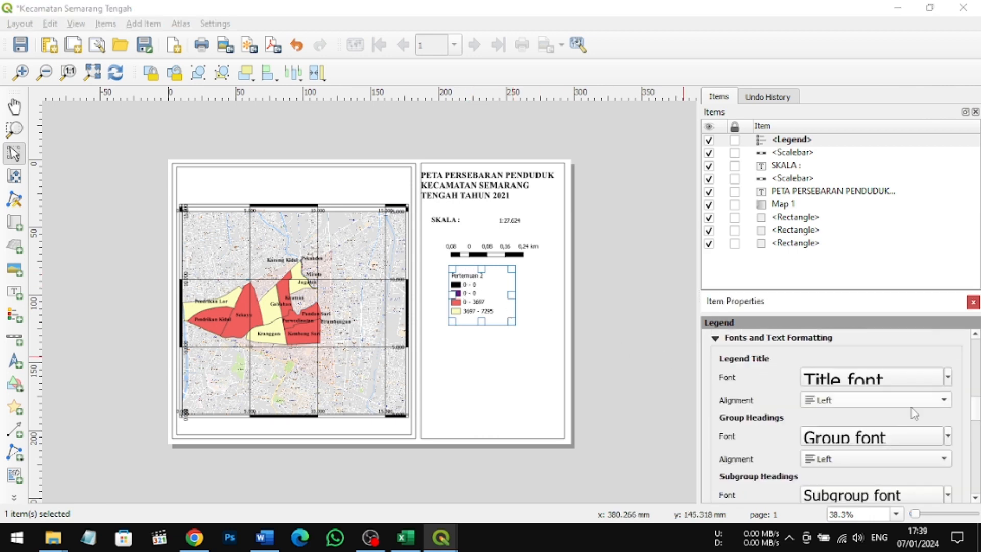
scroll(890, 422, down, 4)
scroll(890, 422, down, 3)
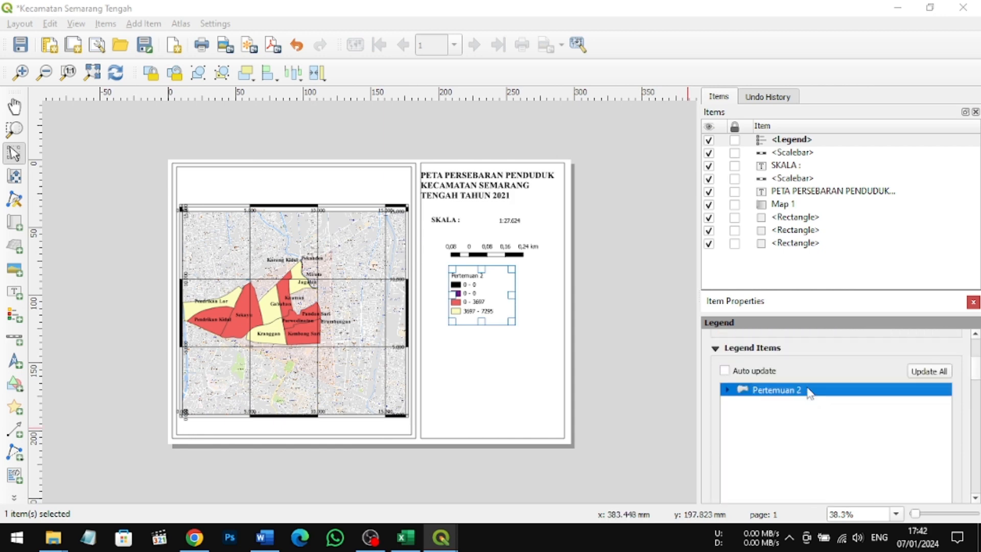
Step: Change the label of the Pertemuan 2 legend entry to "KETERANGAN :"
double_click(809, 391)
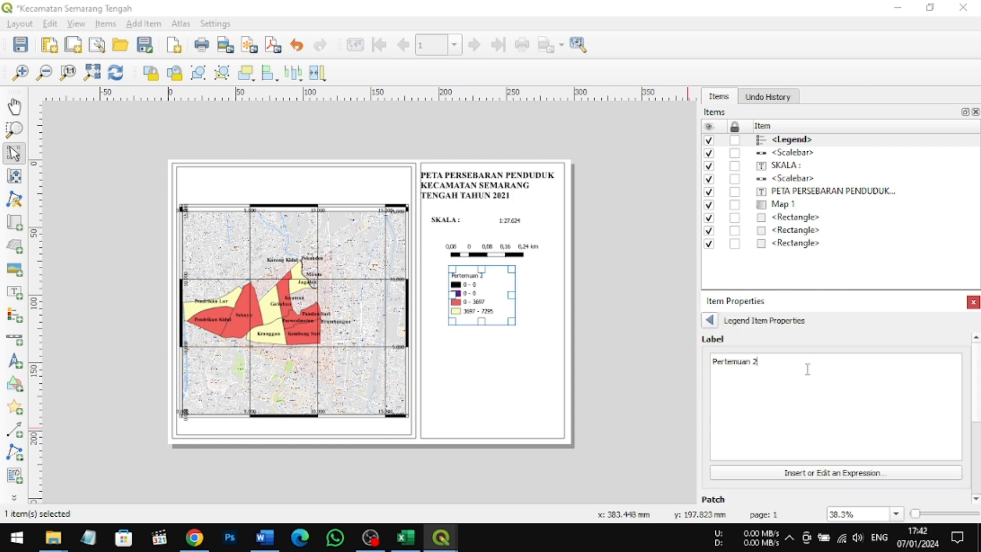
key(BackSpace)
key(BackSpace)
key(BackSpace)
key(BackSpace)
key(BackSpace)
key(BackSpace)
key(BackSpace)
key(BackSpace)
key(BackSpace)
key(BackSpace)
key(BackSpace)
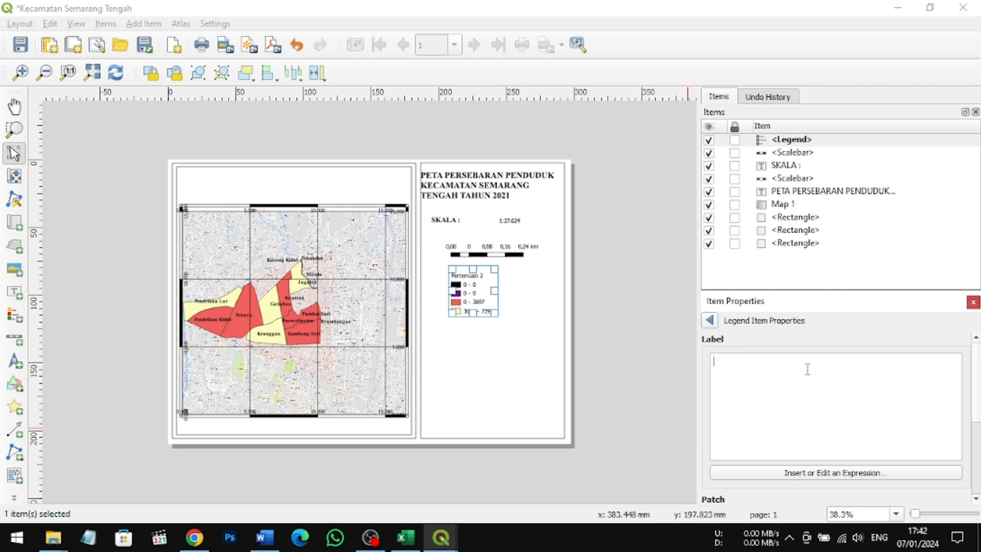
text(ke)
key(BackSpace)
text(KETERANGAN)
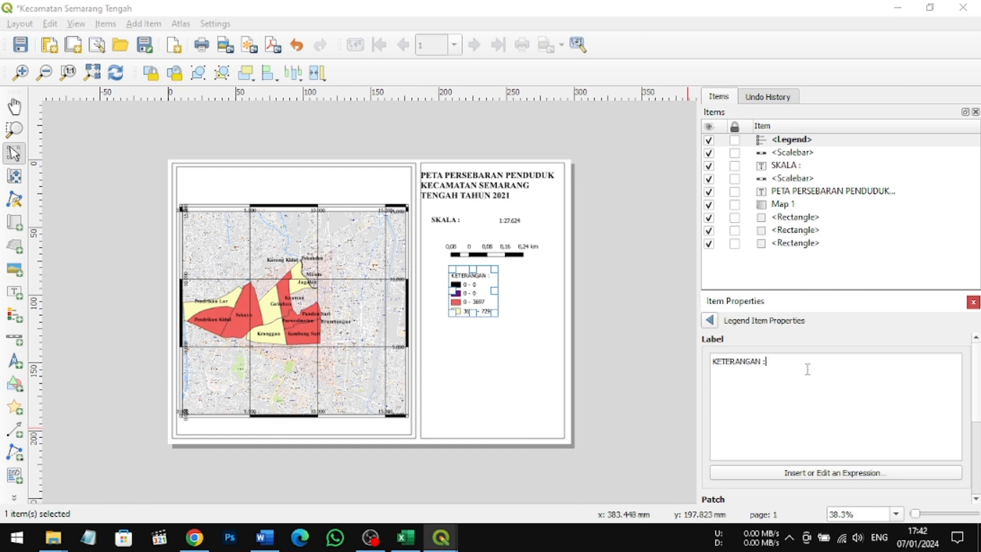
text( :)
key(Return)
key(BackSpace)
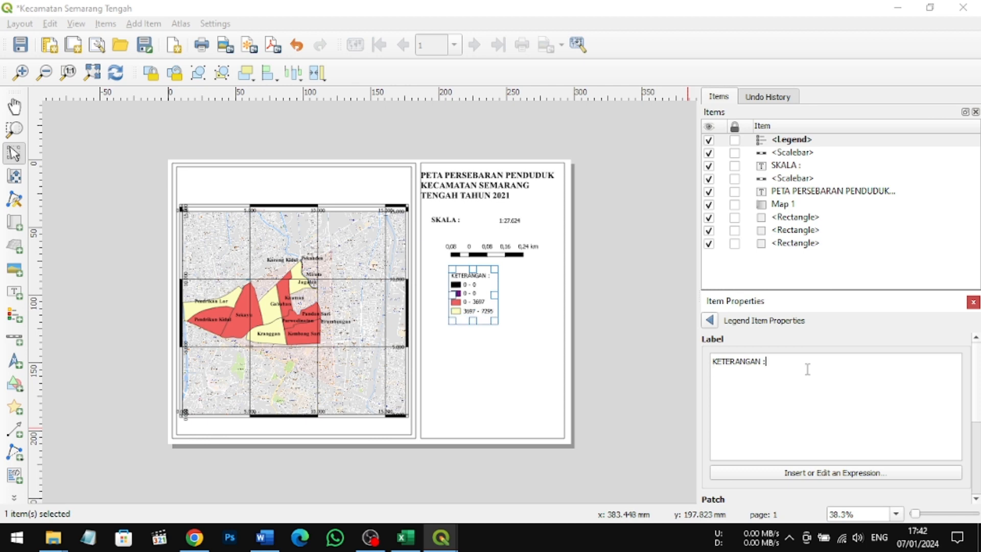
click(712, 322)
Step: Set the legend's item label font size to 13 and enlarge its subgroup heading font
scroll(818, 411, down, 5)
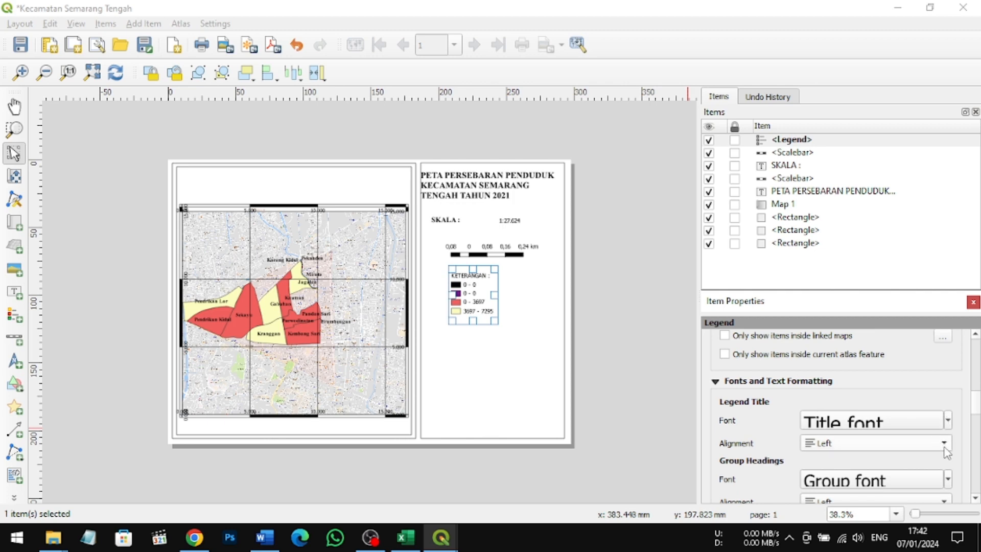
scroll(967, 465, down, 5)
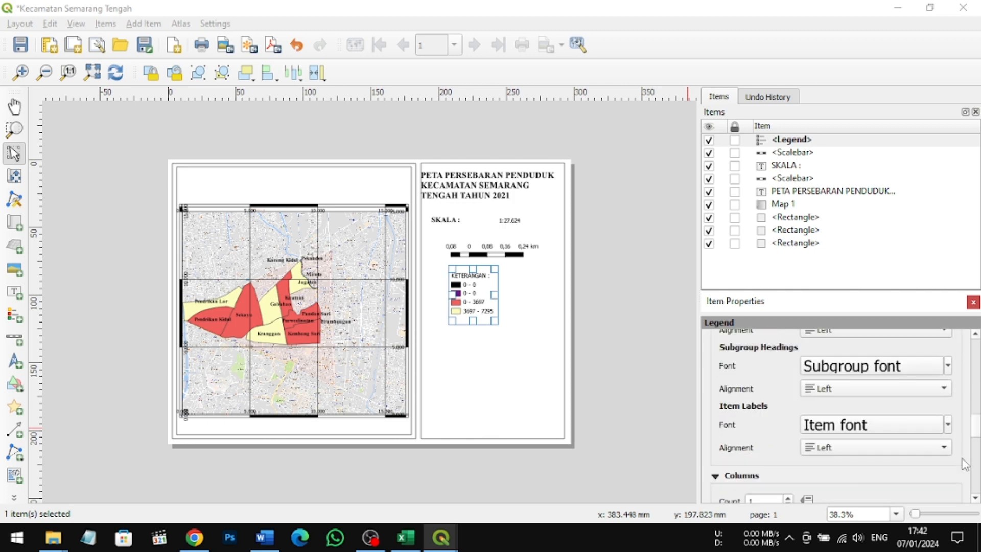
scroll(843, 449, down, 1)
scroll(922, 421, up, 1)
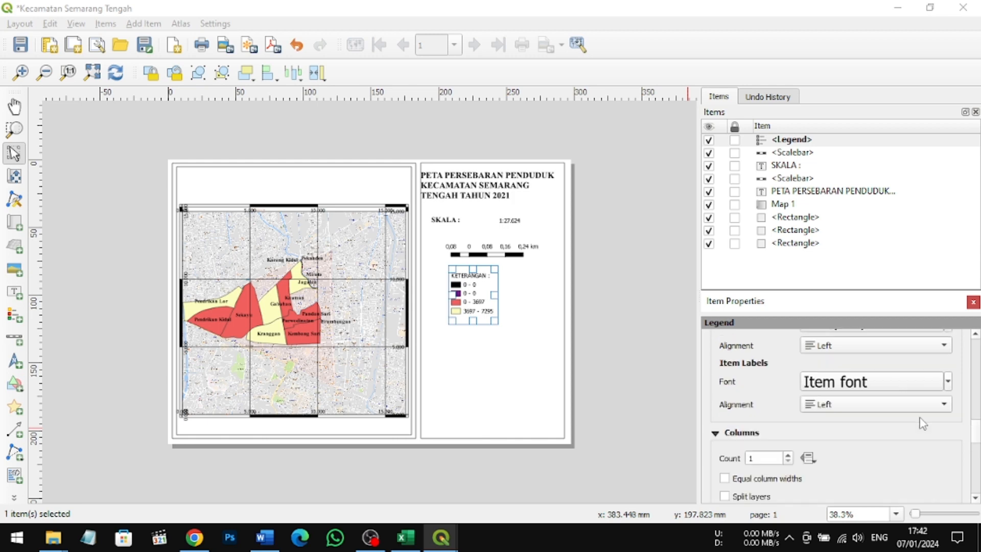
scroll(922, 423, up, 1)
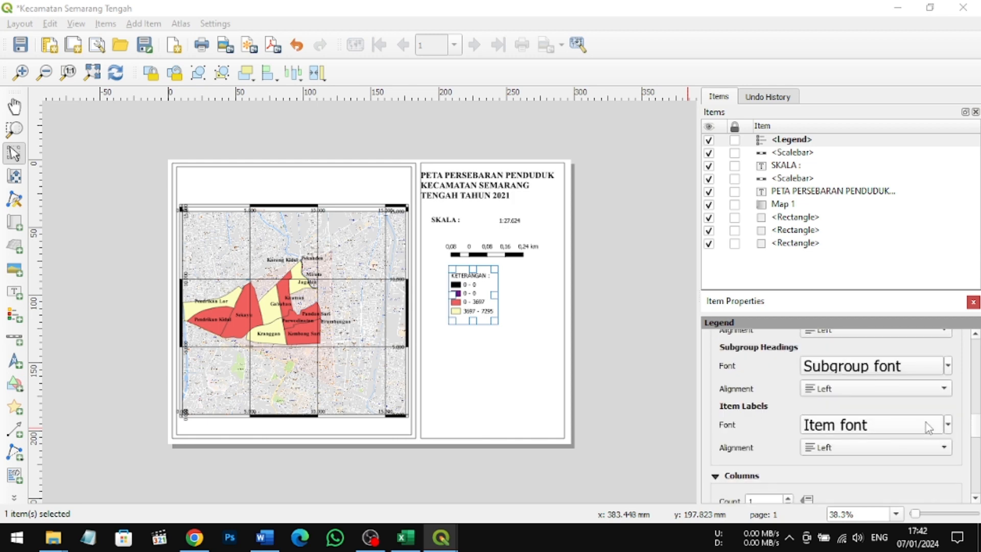
scroll(929, 428, up, 1)
scroll(929, 428, up, 1)
scroll(907, 425, down, 1)
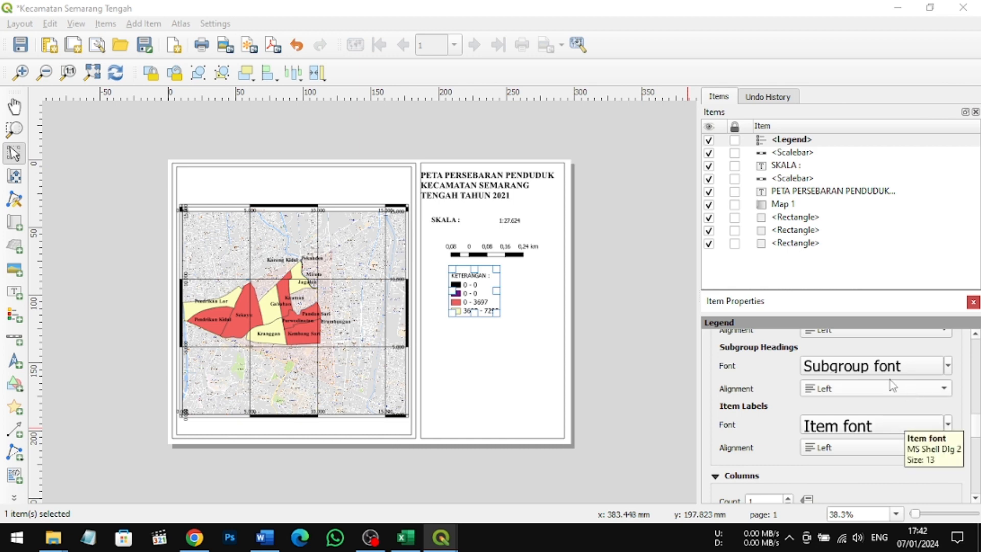
scroll(889, 372, up, 1)
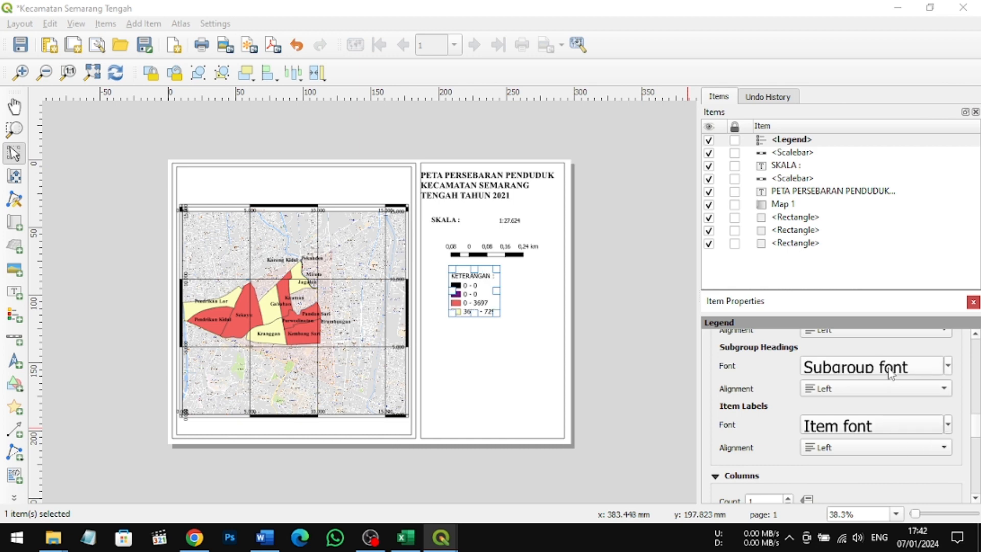
scroll(951, 353, up, 2)
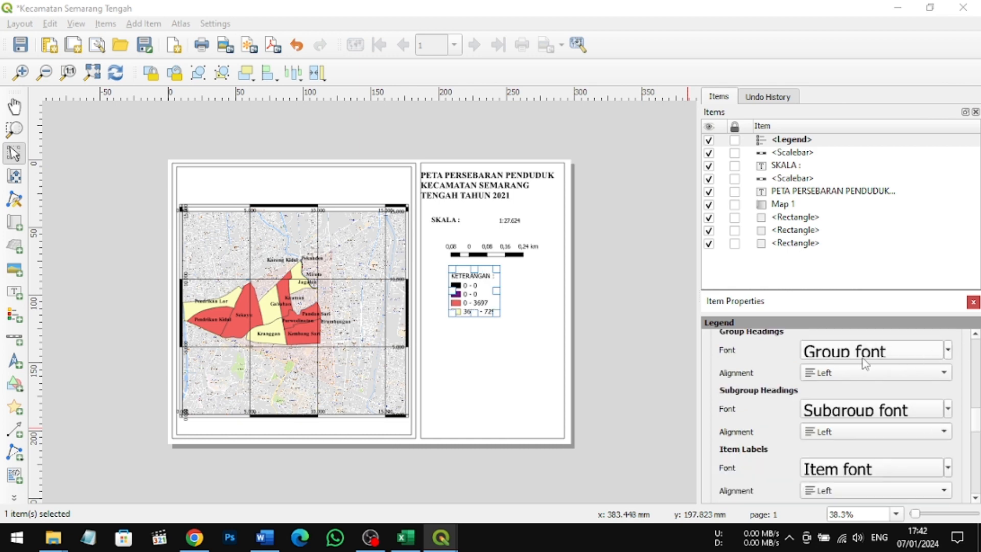
Step: Add a north arrow below the legend, then narrow its frame and shift it slightly upward
click(17, 363)
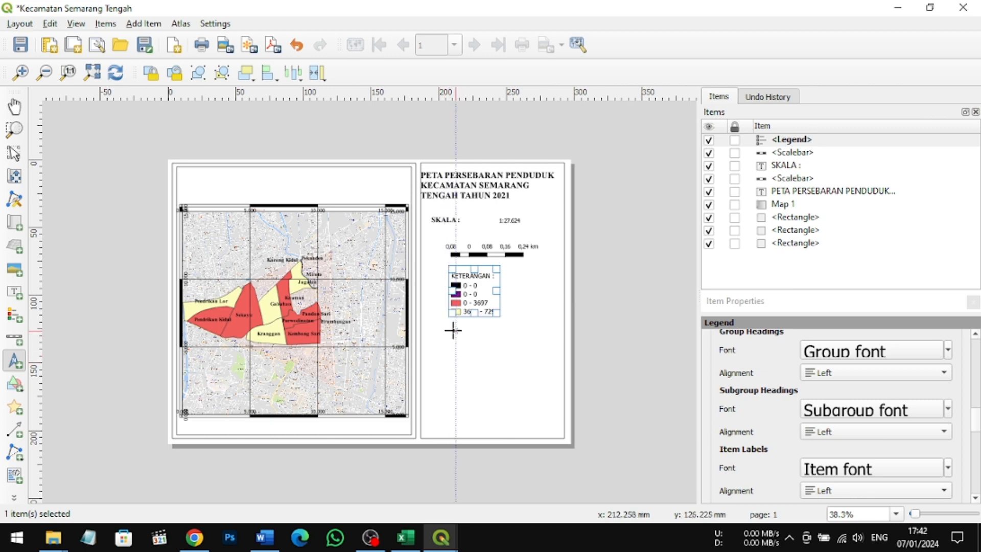
drag(450, 331, 474, 344)
drag(490, 361, 510, 378)
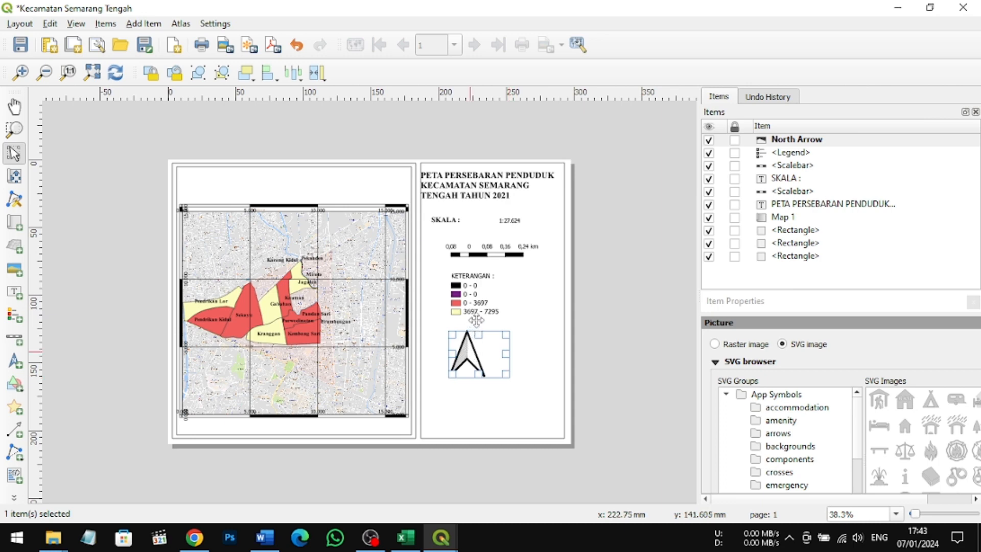
drag(470, 354, 471, 352)
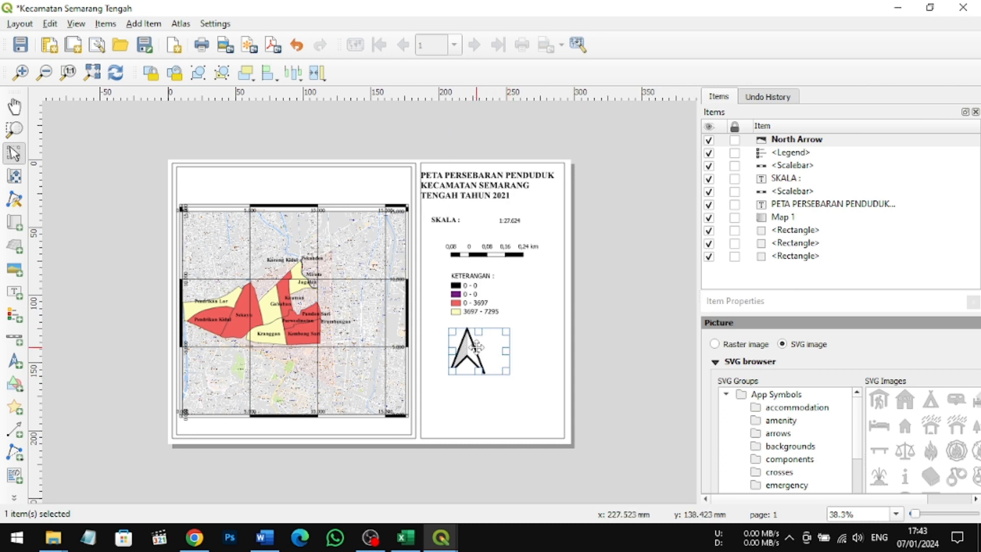
drag(453, 352, 496, 341)
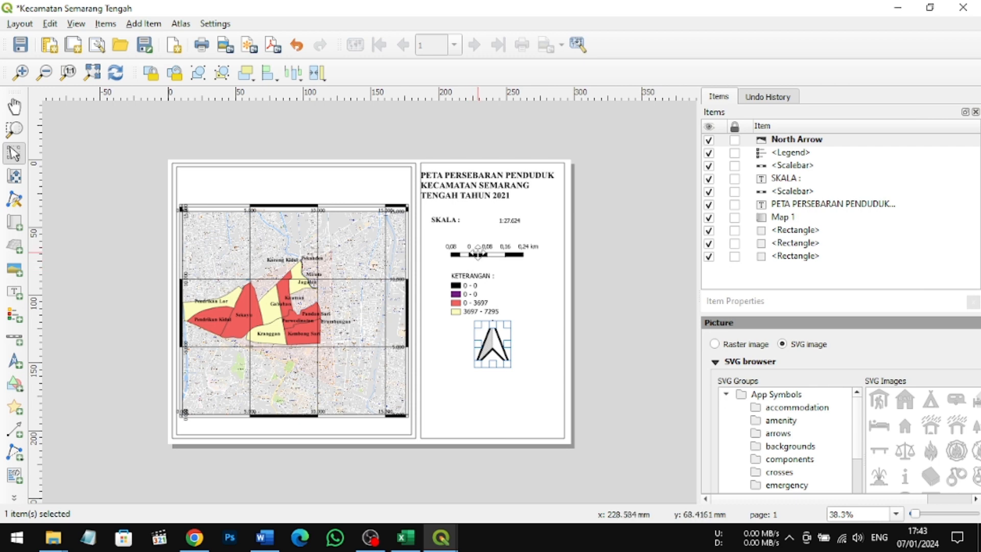
Step: Move the graphic scale bar, legend and north arrow upward to tighten the column, with the arrow directly below the legend
drag(477, 253, 477, 244)
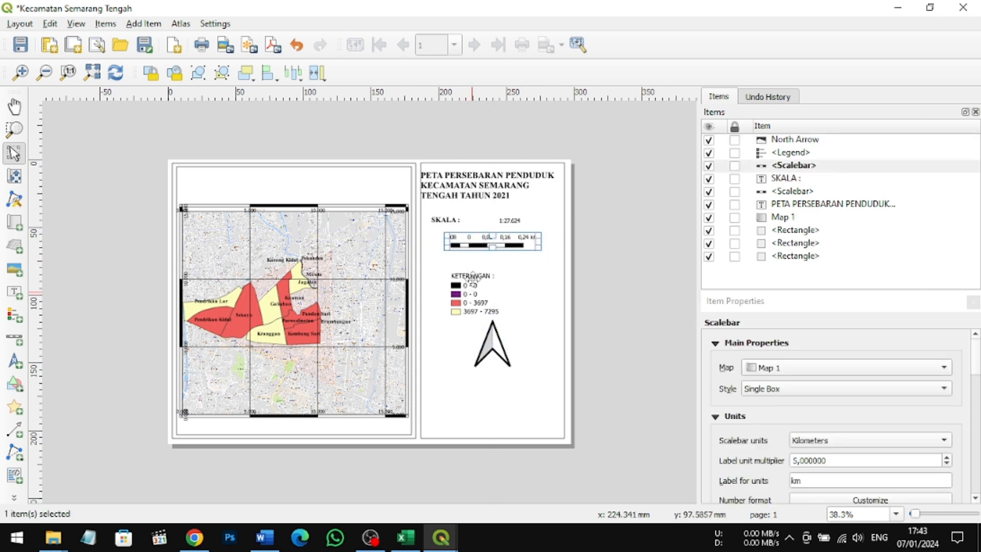
mouse_move(473, 279)
mouse_down()
mouse_move(473, 263)
mouse_move(475, 281)
mouse_up()
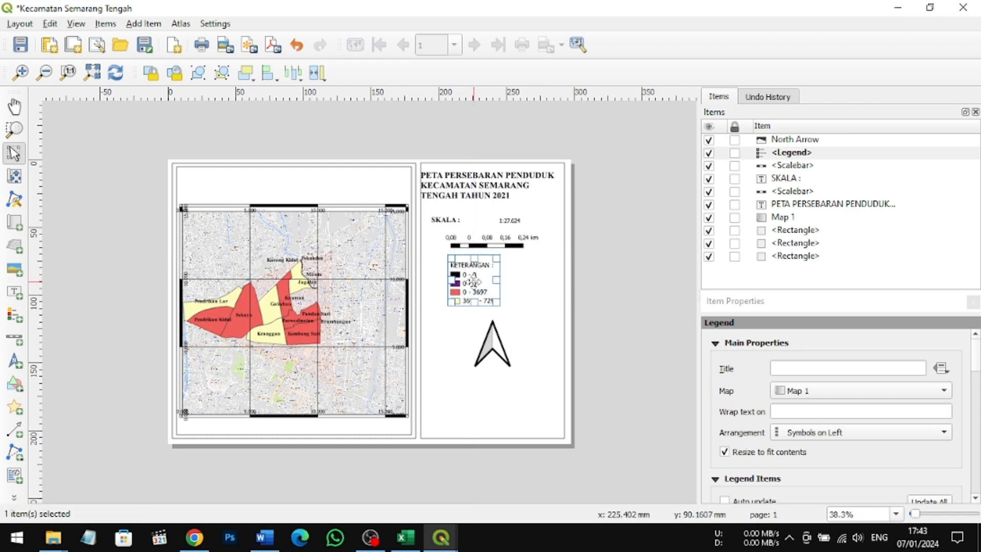
click(494, 347)
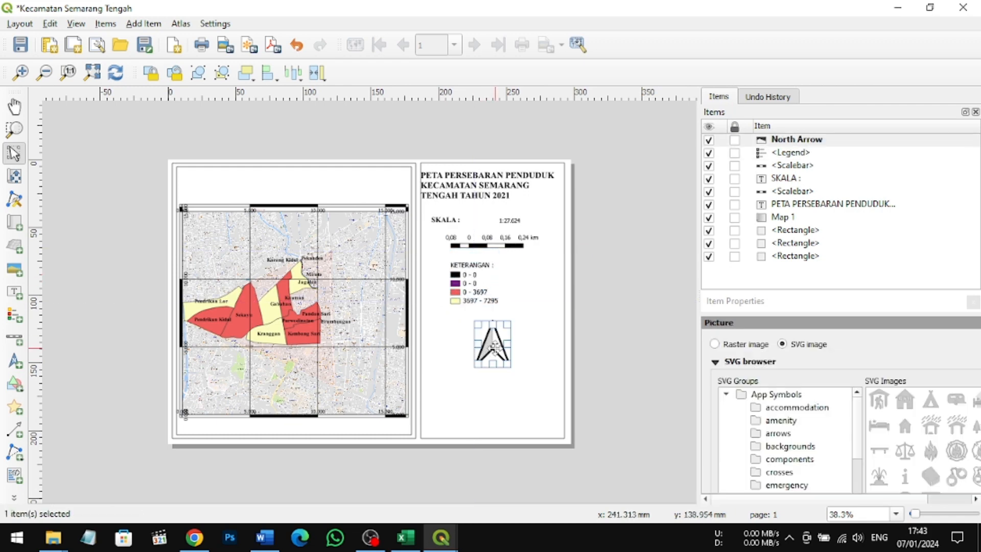
mouse_move(493, 347)
mouse_down()
mouse_move(491, 336)
mouse_move(505, 335)
mouse_move(480, 339)
mouse_up()
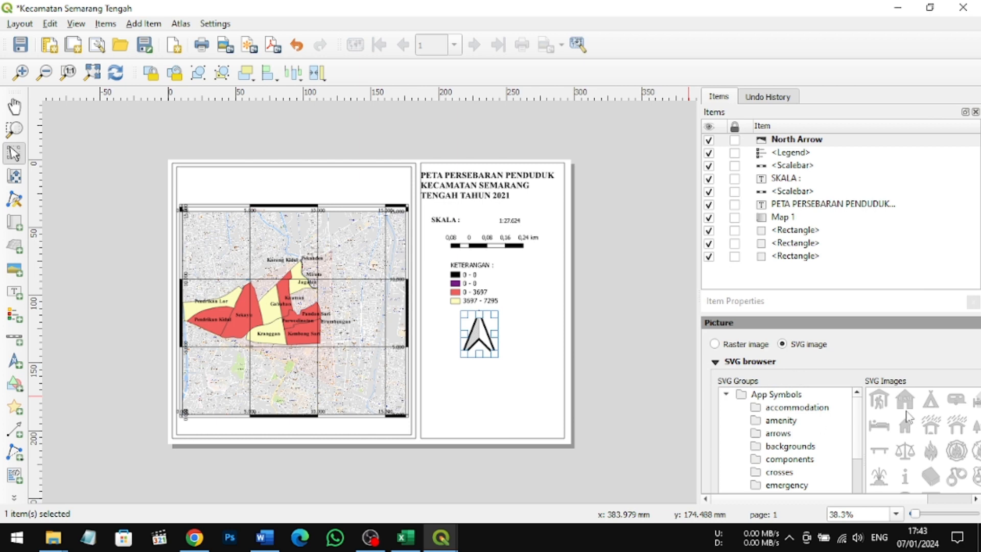
scroll(907, 418, down, 1)
scroll(907, 417, down, 1)
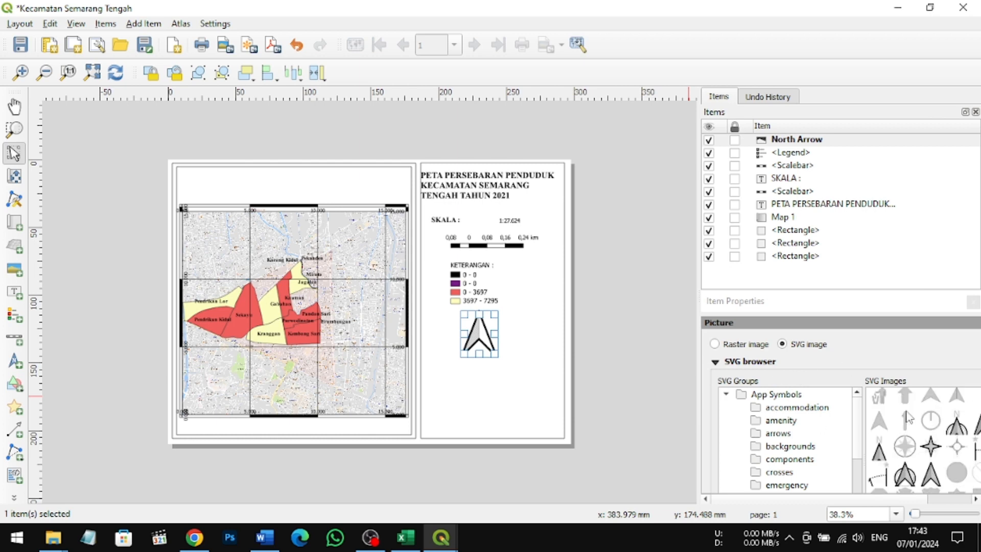
scroll(908, 416, down, 1)
scroll(908, 416, down, 1)
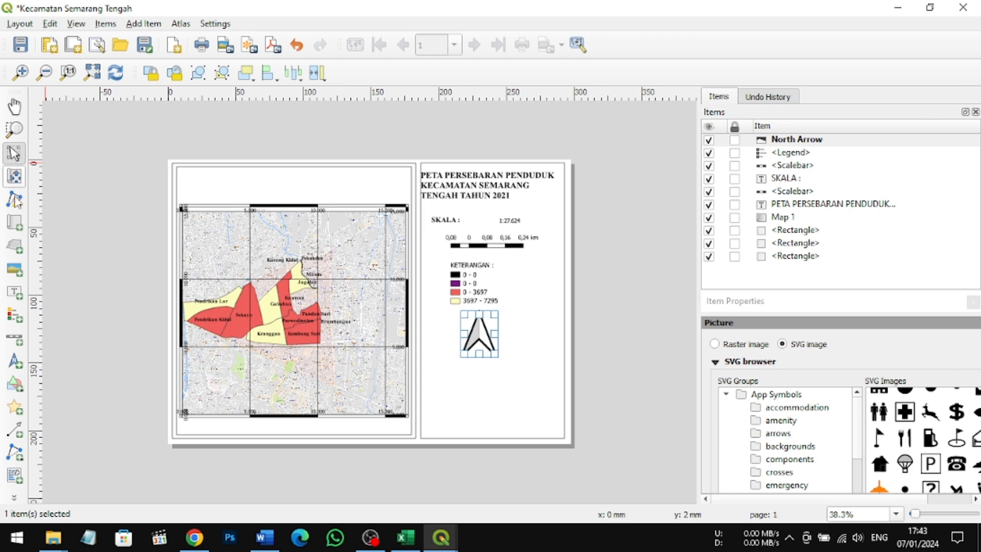
Step: Add a text label about 100 mm wide and 28 mm high below the north arrow
click(16, 292)
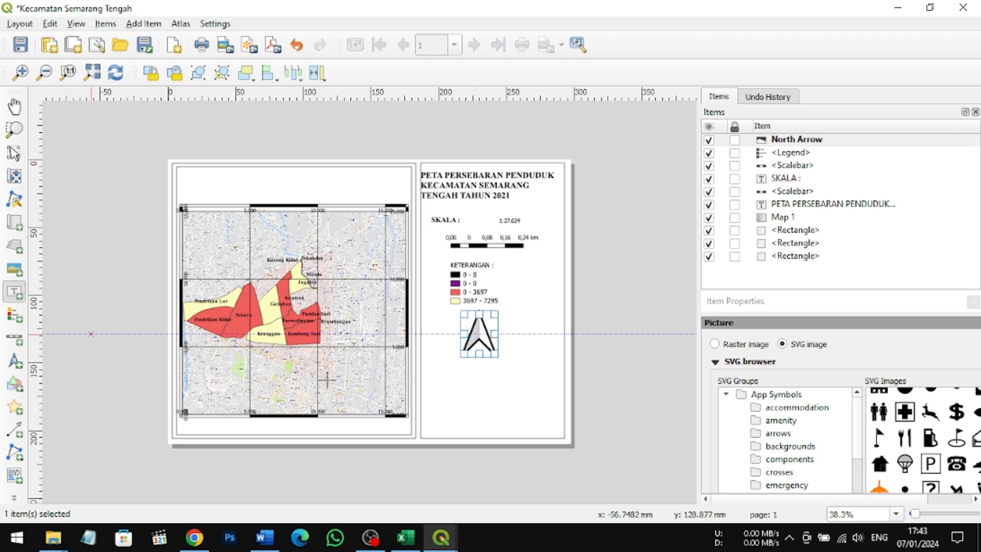
click(424, 364)
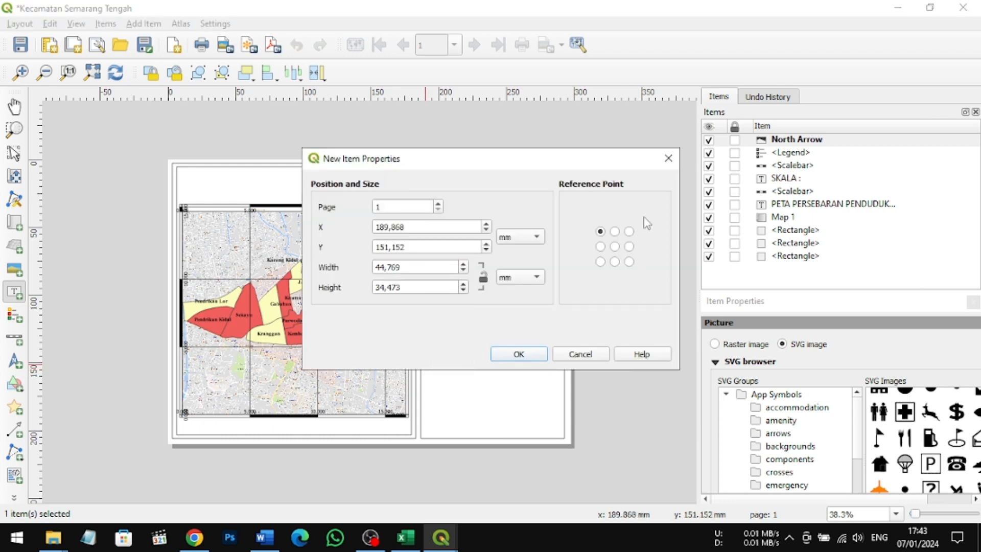
click(668, 161)
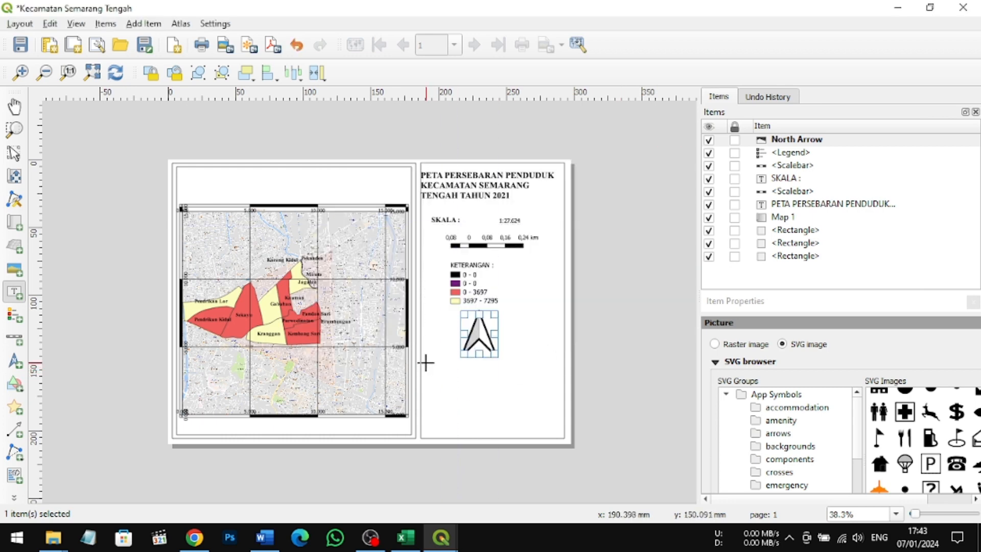
drag(426, 363, 560, 402)
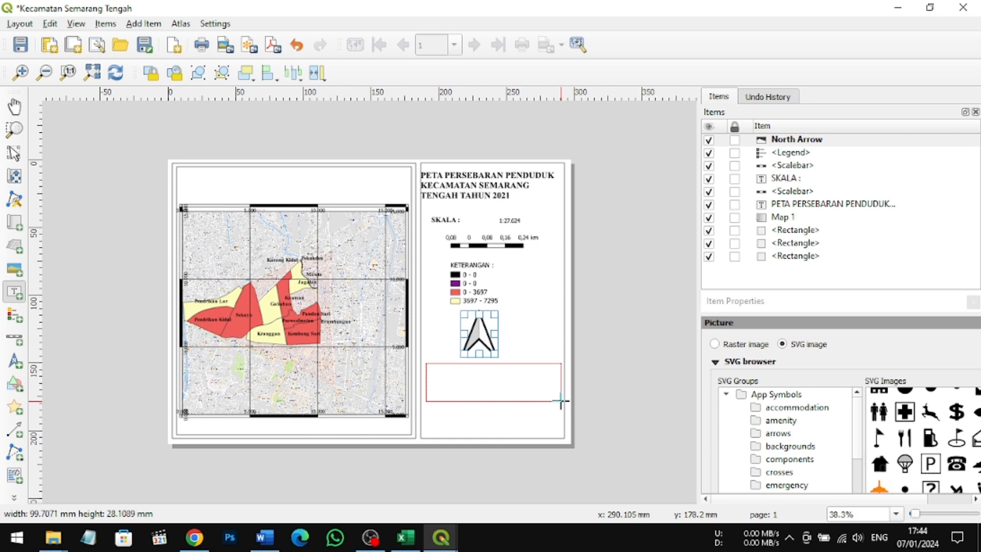
drag(561, 402, 561, 401)
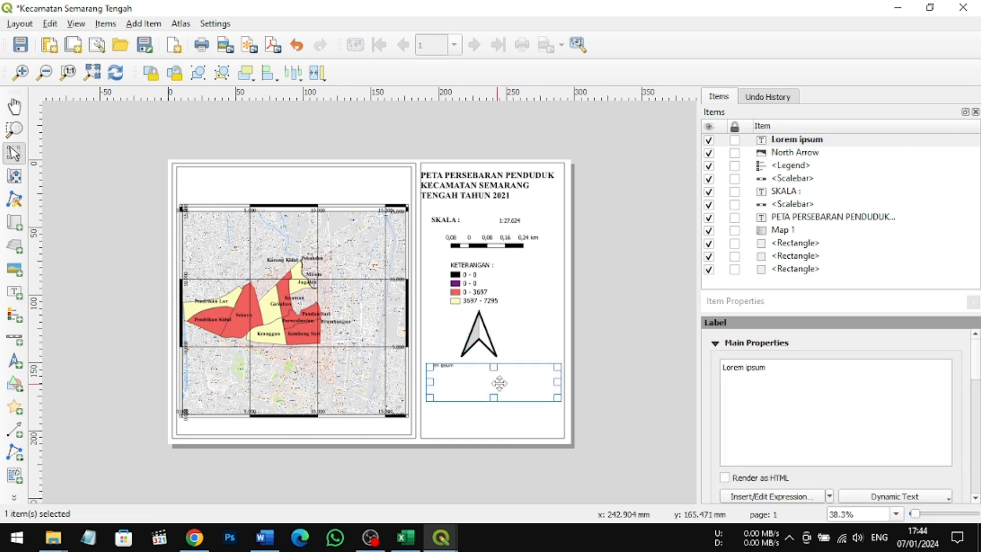
Step: Replace the label's placeholder text with a "NAMA :" line containing the author's full name
click(769, 372)
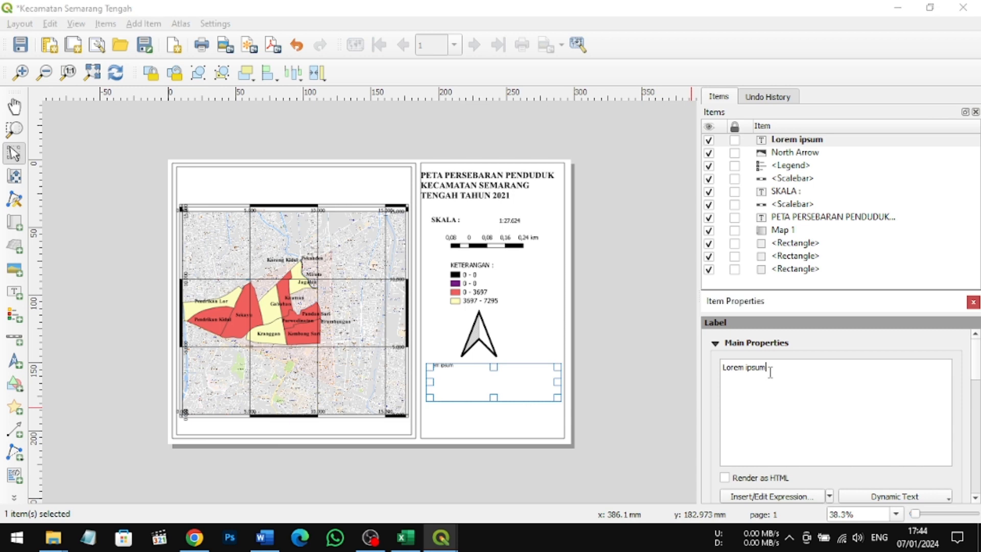
key(BackSpace)
key(BackSpace)
key(BackSpace)
key(BackSpace)
key(BackSpace)
key(BackSpace)
key(BackSpace)
key(BackSpace)
key(BackSpace)
key(BackSpace)
key(BackSpace)
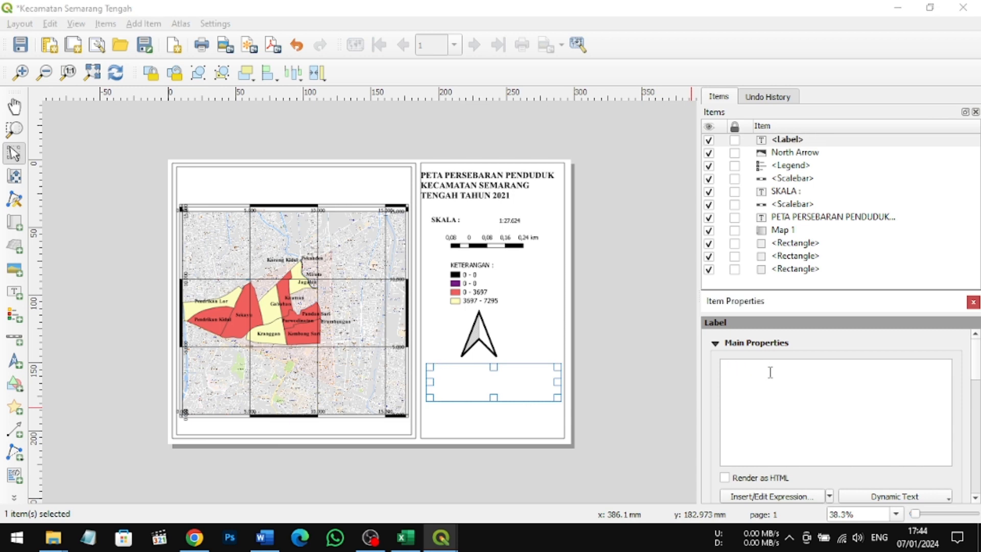
key(BackSpace)
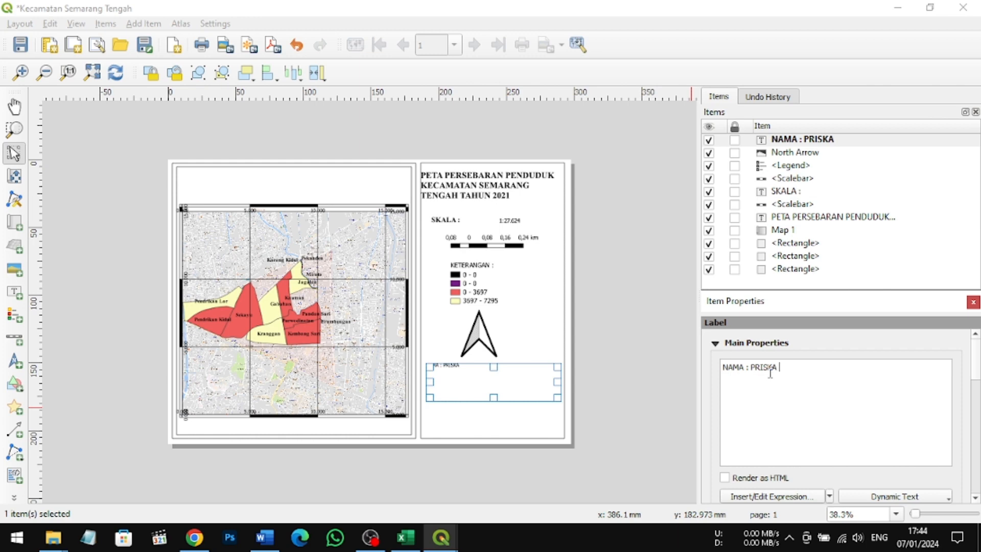
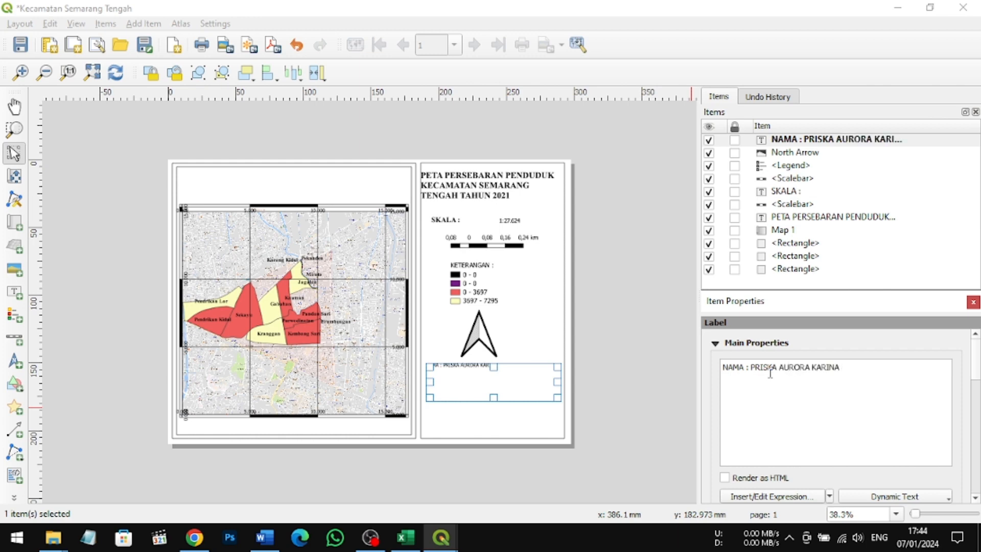
Step: Add a second line to the author label reading "NIM :" followed by the author's student ID number
key(Return)
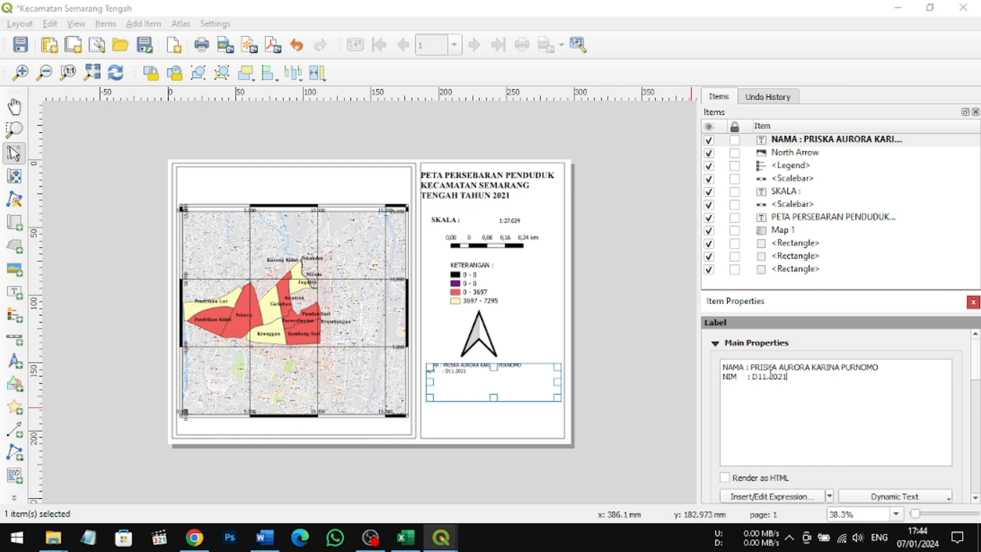
Step: Add a third line reading "KELOMPOK : D11.54" to the author label
key(Return)
text(KELA)
key(BackSpace)
text(OMPOK)
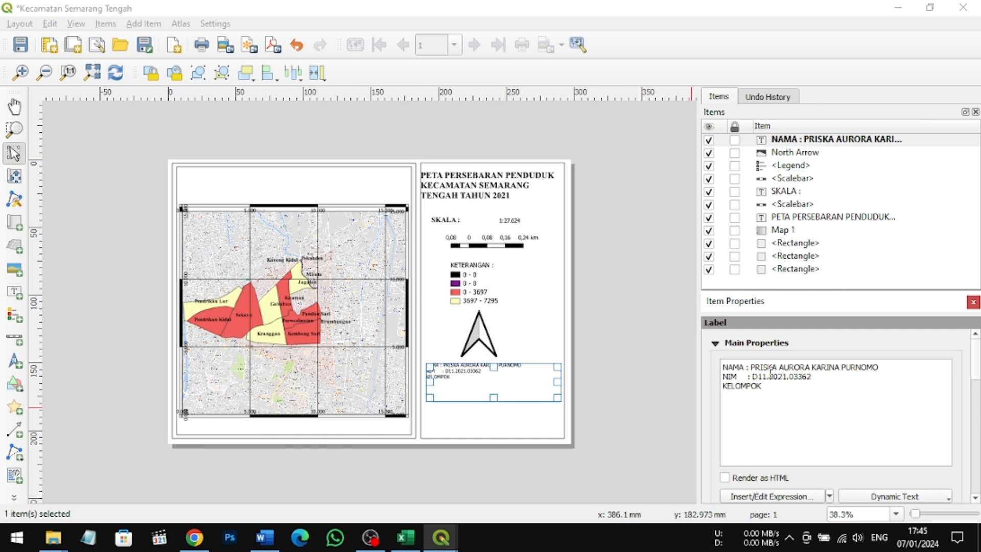
text(: D11.54)
Step: Choose black from the standard colors as the author label's text color
click(716, 344)
click(948, 386)
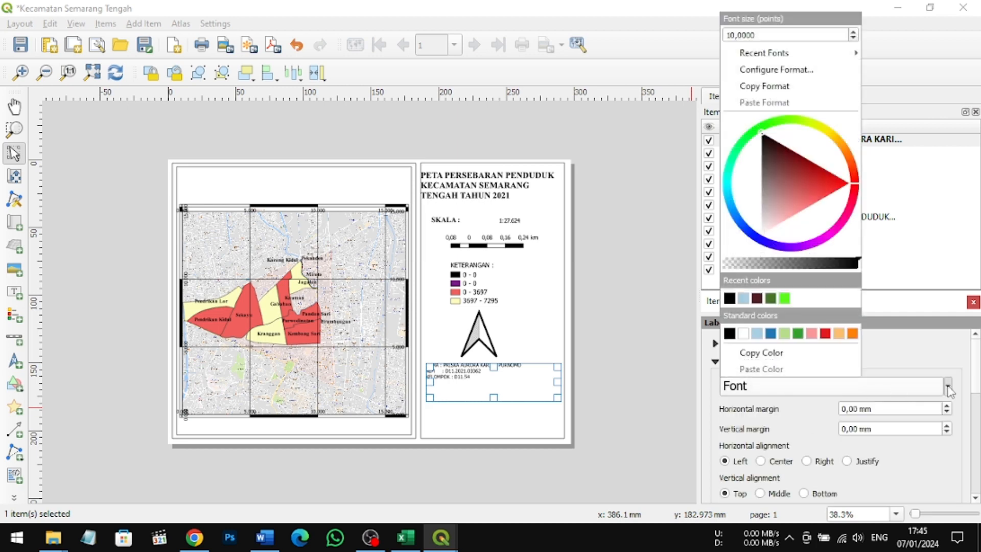
click(730, 333)
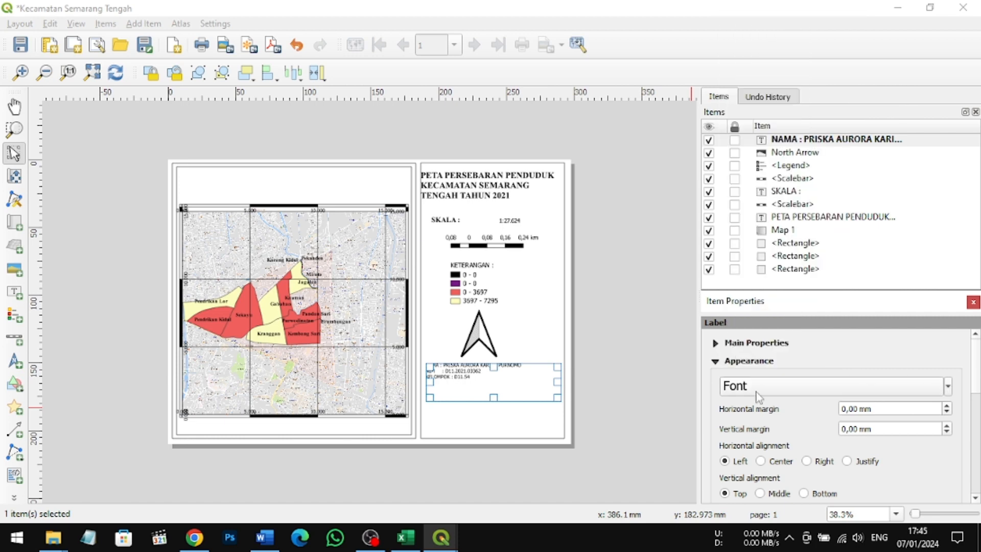
Step: Set the author label's horizontal margin to 3 mm and its vertical margin to 4 mm
click(947, 406)
click(947, 406)
click(947, 406)
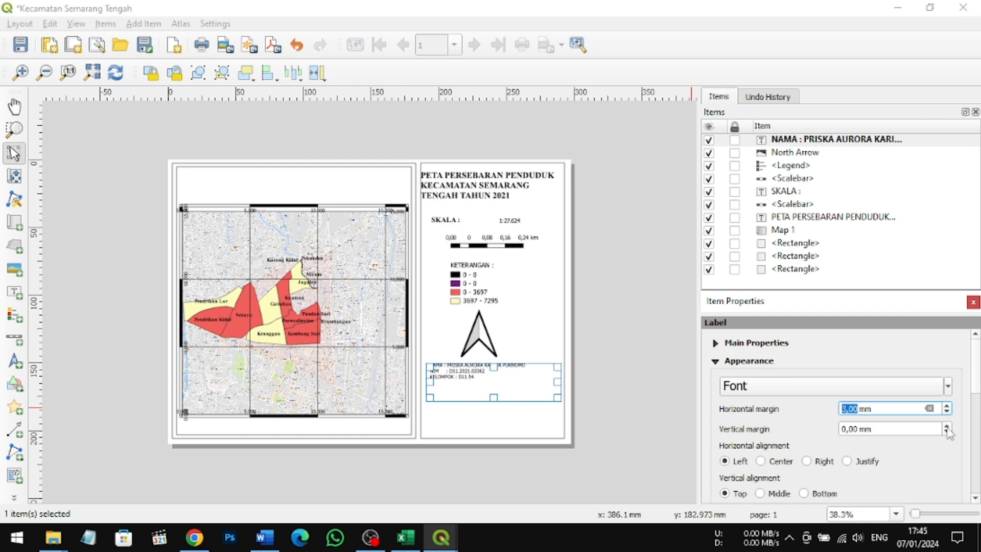
click(947, 427)
click(947, 428)
click(947, 427)
click(947, 427)
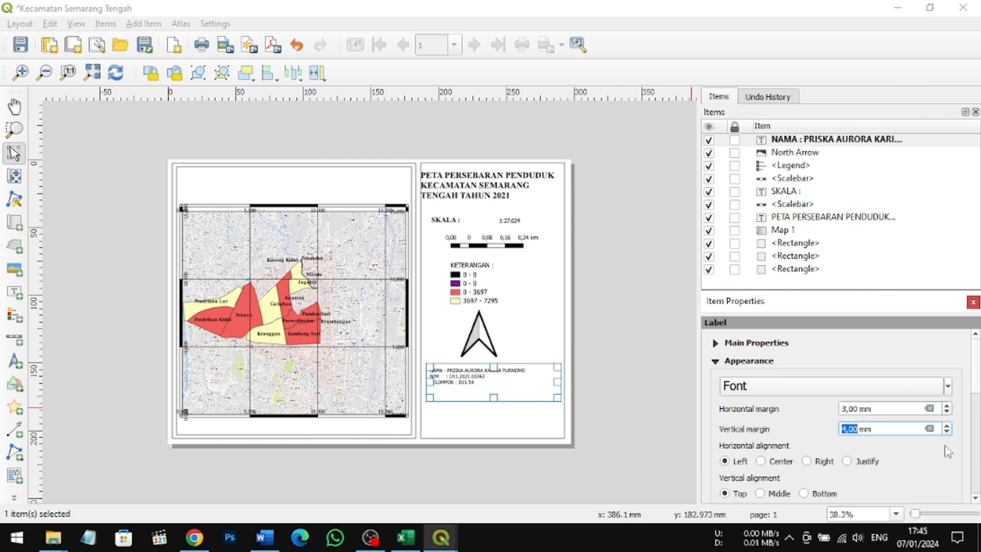
Step: Change the author label's font to Times New Roman
click(947, 457)
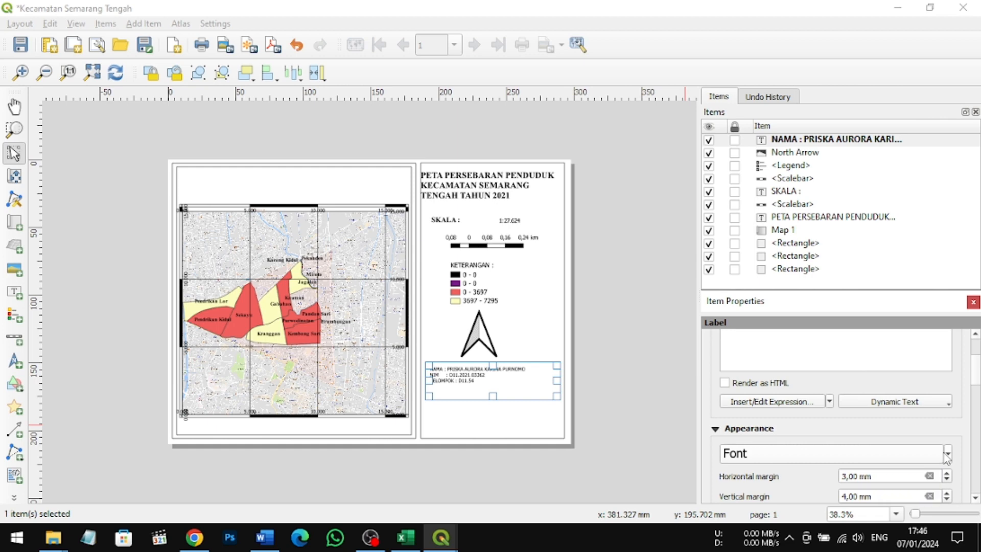
click(947, 458)
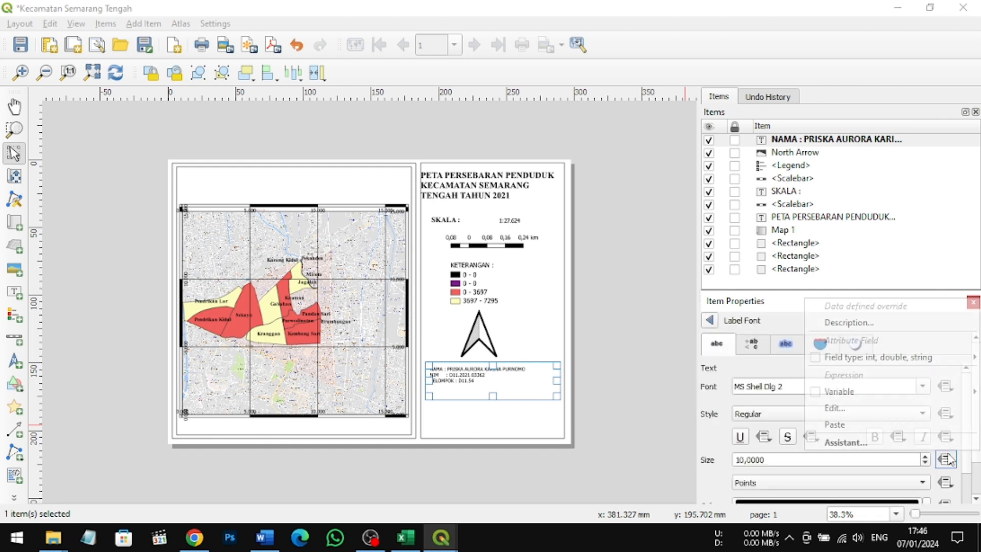
click(739, 369)
click(923, 386)
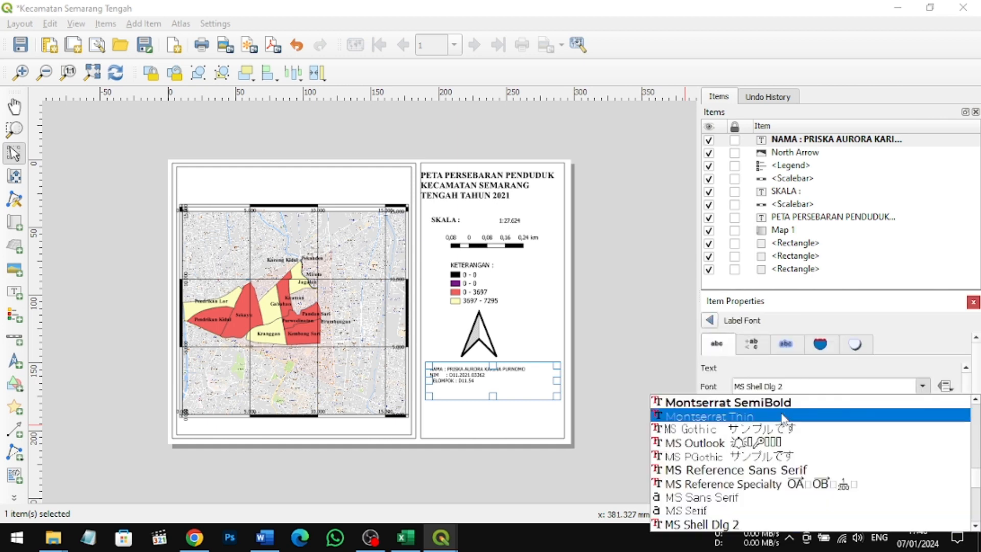
scroll(785, 419, down, 6)
scroll(781, 413, down, 15)
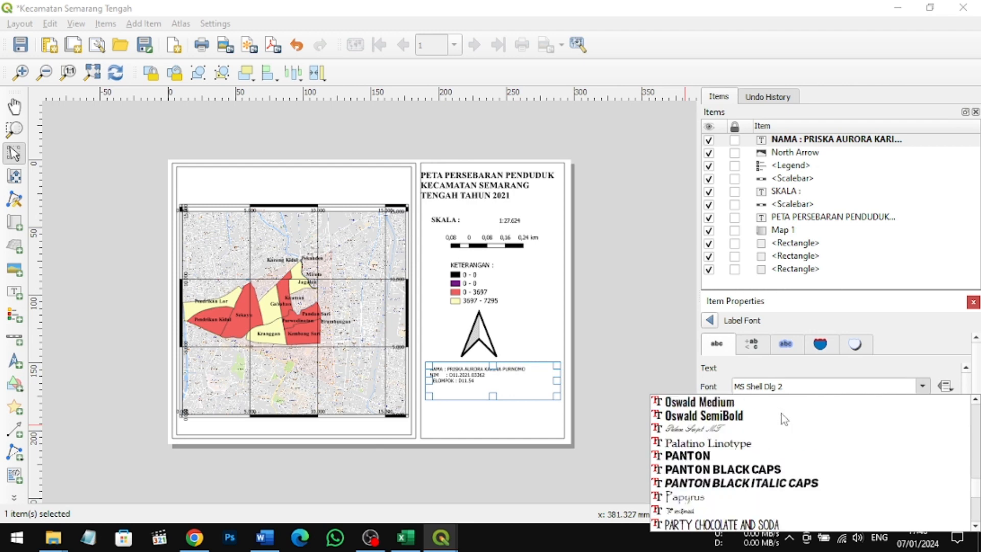
scroll(781, 413, down, 10)
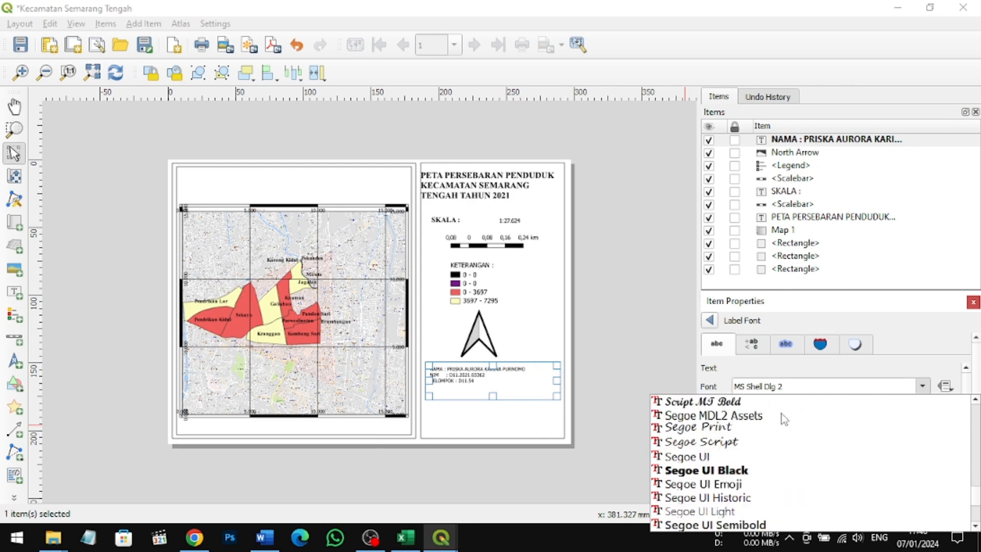
scroll(784, 418, down, 10)
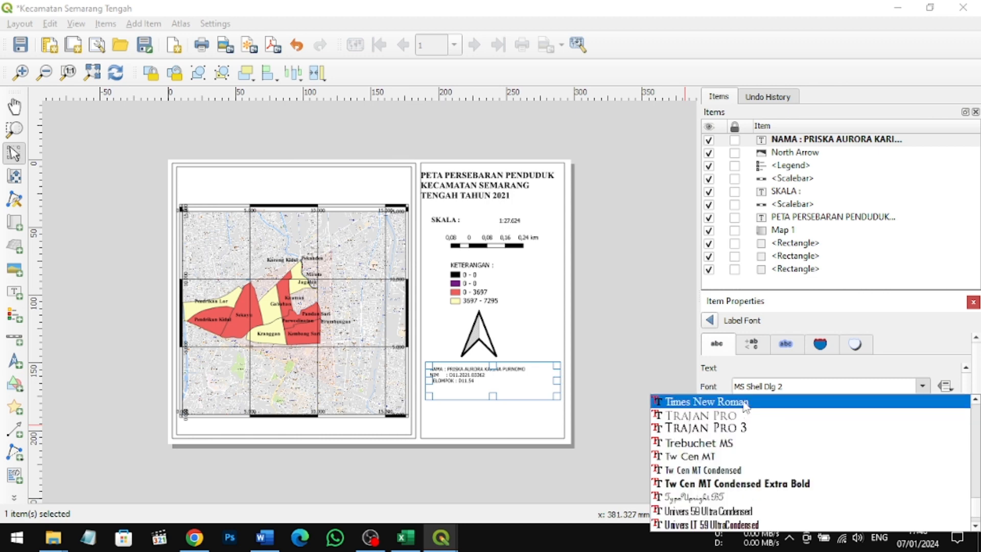
click(746, 403)
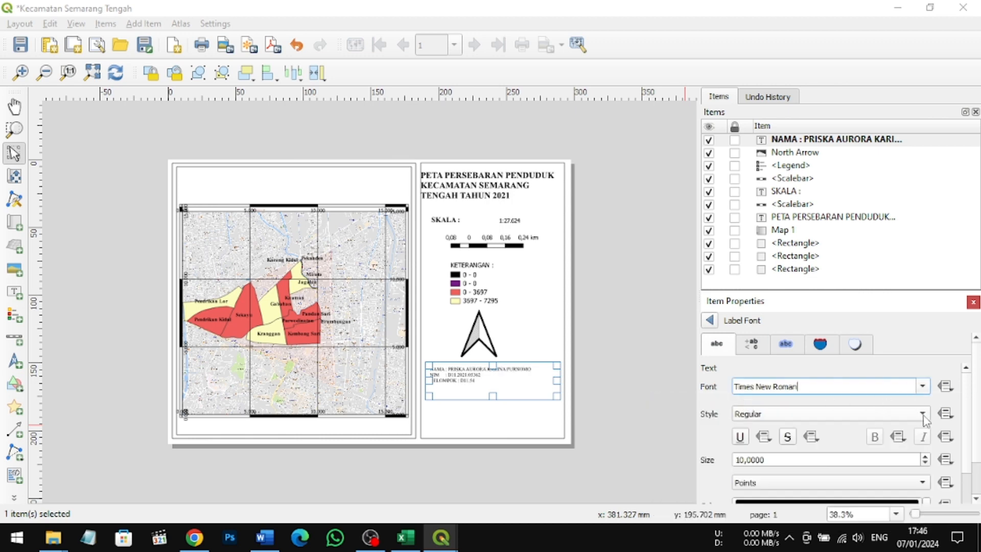
Step: Set the author label's font style to Bold and its size to 12 points
click(926, 418)
click(915, 430)
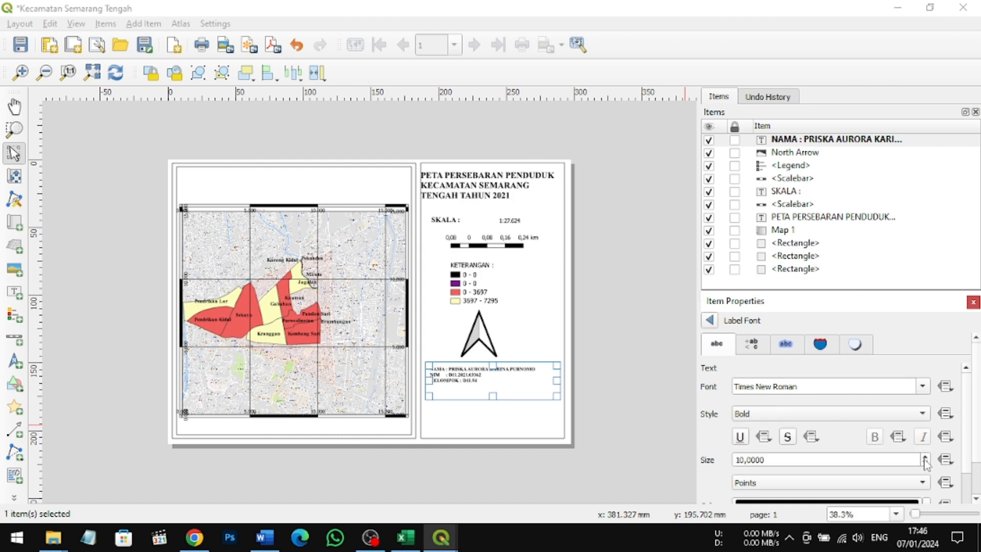
click(925, 457)
click(926, 457)
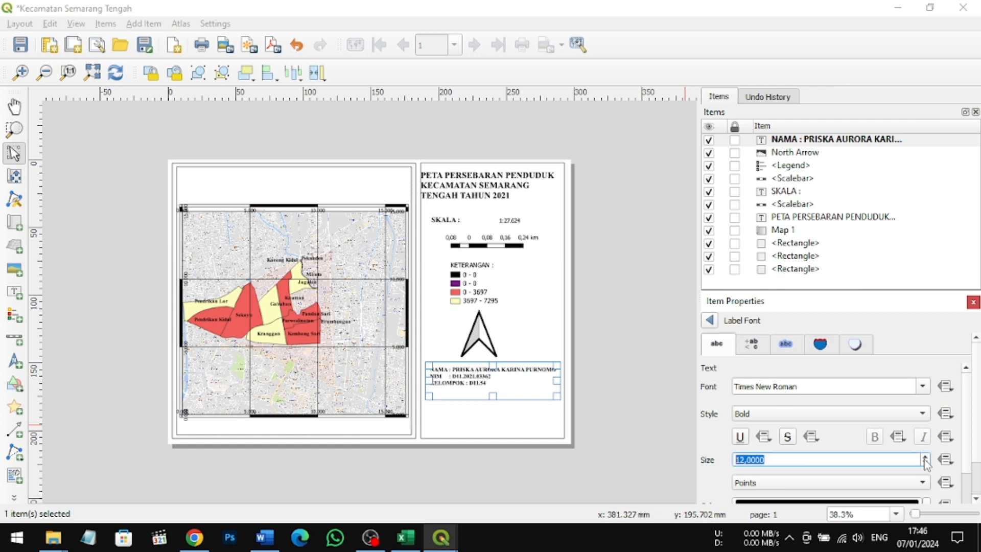